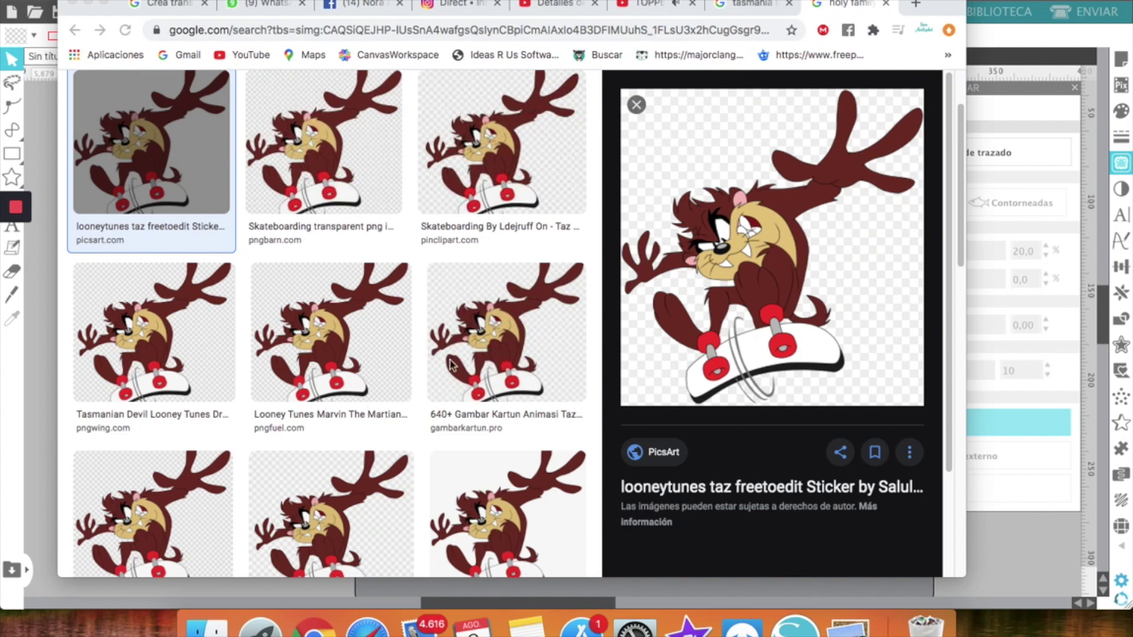
Copy the Tasmanian Devil image from the browser and paste it into Silhouette Studio at about X 0.6, Y 2.6 cm.
{"action": "right_click", "coordinate": [730, 238]}
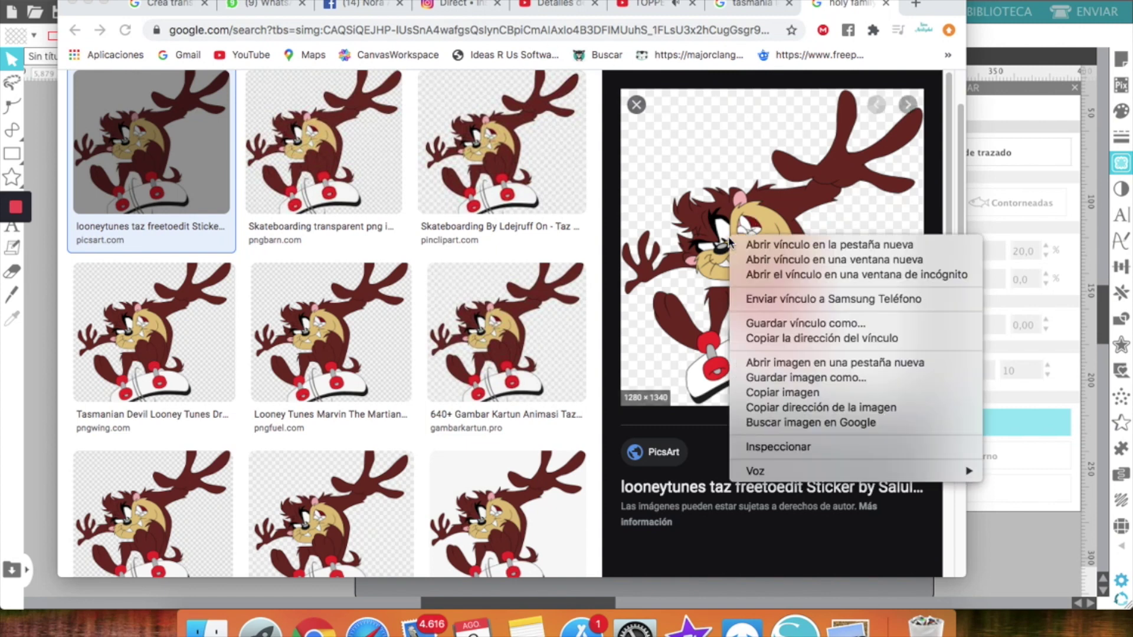
{"action": "left_click", "coordinate": [758, 393]}
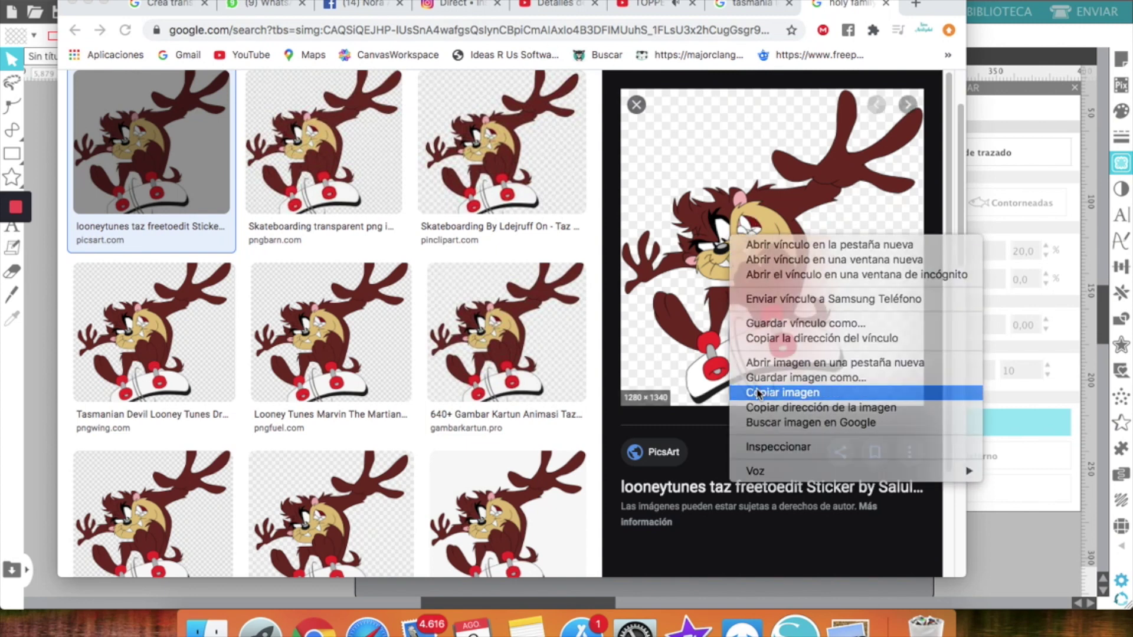
{"action": "left_click", "coordinate": [796, 626]}
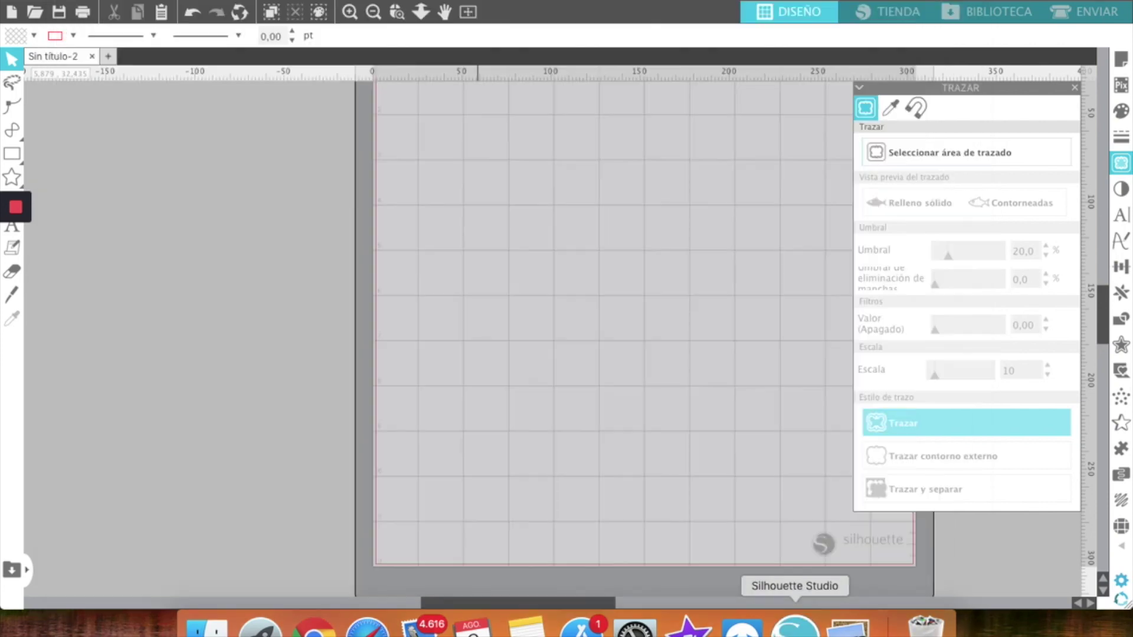
{"action": "right_click", "coordinate": [577, 410]}
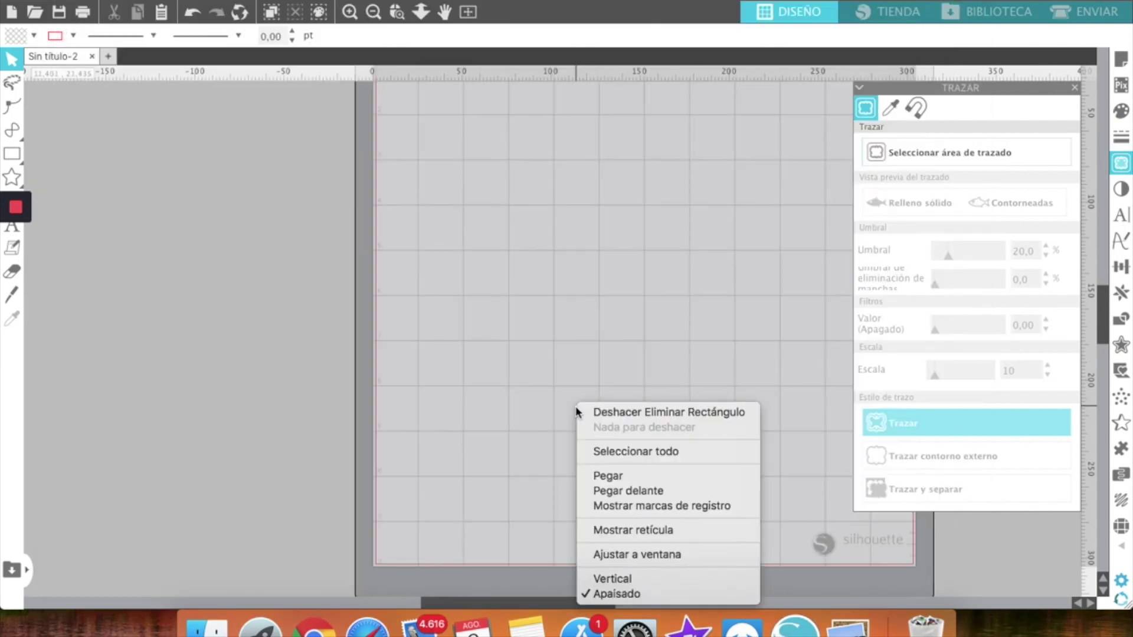
{"action": "left_click", "coordinate": [590, 471]}
{"action": "left_click_drag", "start_coordinate": [522, 356], "coordinate": [560, 313]}
Define a trace area of about 28 by 25 cm around the whole pasted image.
{"action": "left_click", "coordinate": [886, 163]}
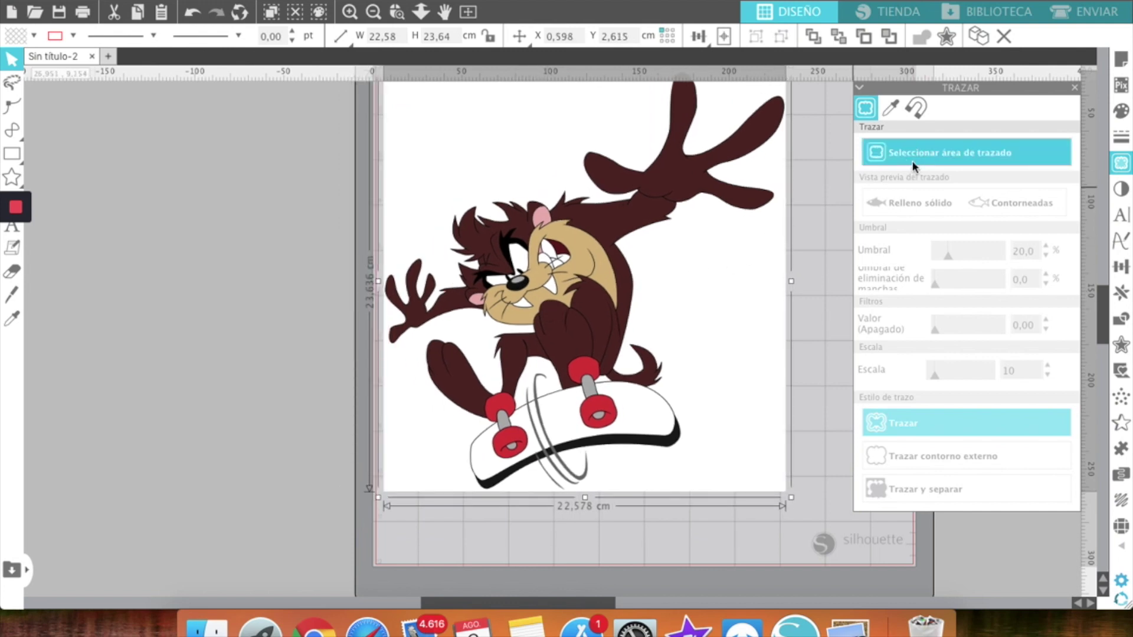
{"action": "scroll", "coordinate": [761, 225], "scroll_direction": "up", "scroll_amount": 2}
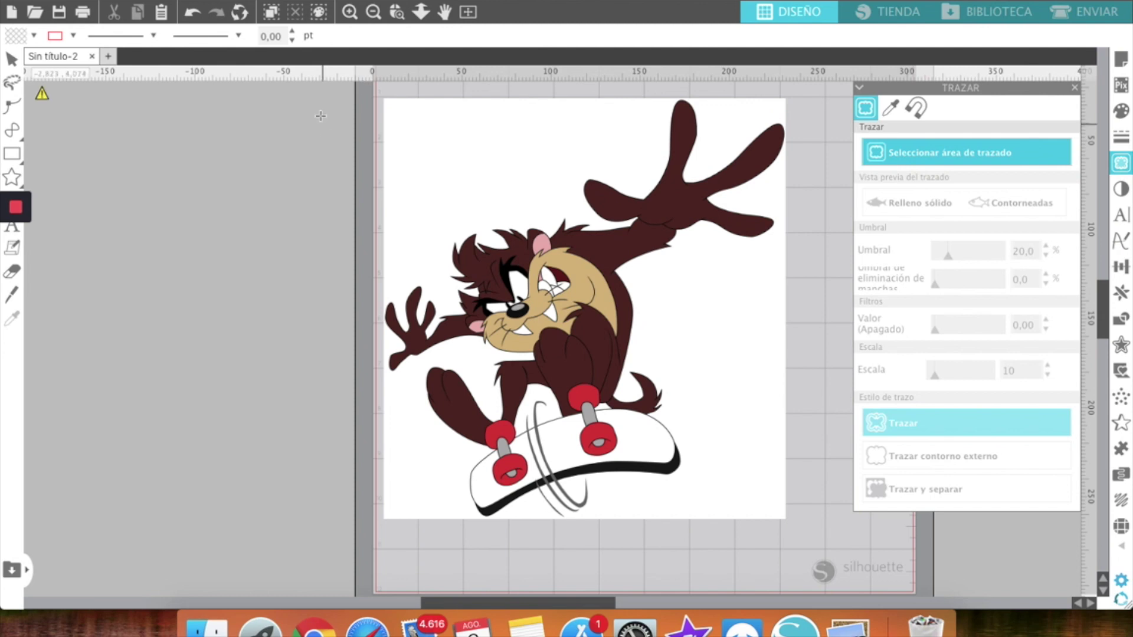
{"action": "mouse_move", "coordinate": [300, 87]}
{"action": "left_mouse_down"}
{"action": "mouse_move", "coordinate": [531, 329]}
{"action": "mouse_move", "coordinate": [801, 537]}
{"action": "left_mouse_up"}
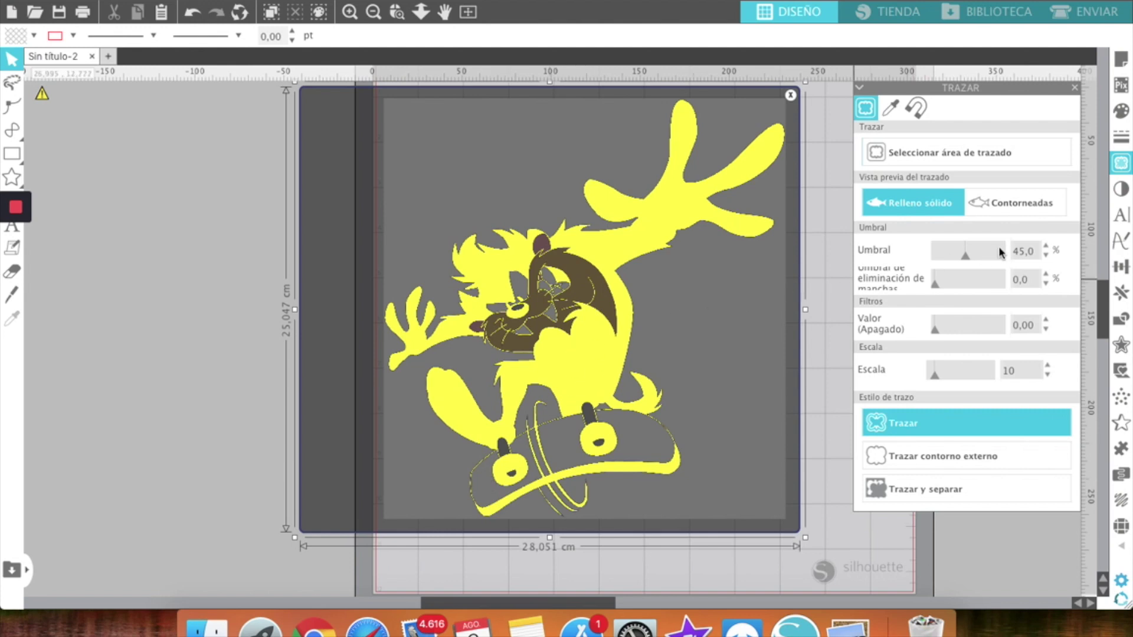
Try trace thresholds between 17 and 23 % and set the threshold to 22 %.
{"action": "left_click_drag", "start_coordinate": [965, 258], "coordinate": [947, 259]}
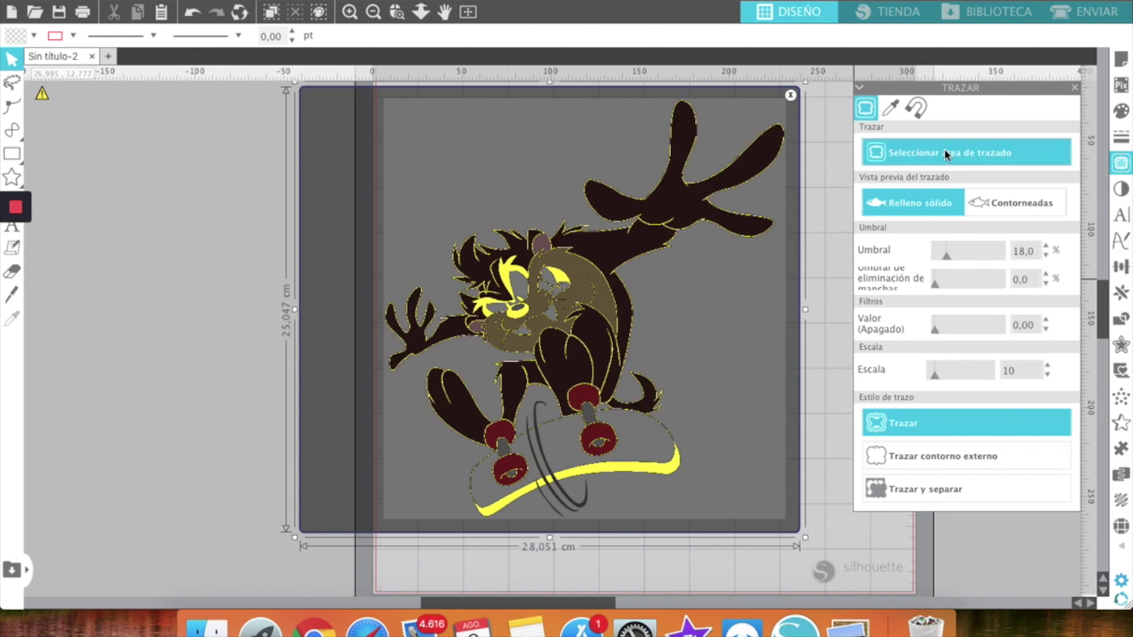
{"action": "left_click", "coordinate": [1046, 247]}
{"action": "left_click", "coordinate": [1045, 246]}
{"action": "left_click", "coordinate": [1045, 247]}
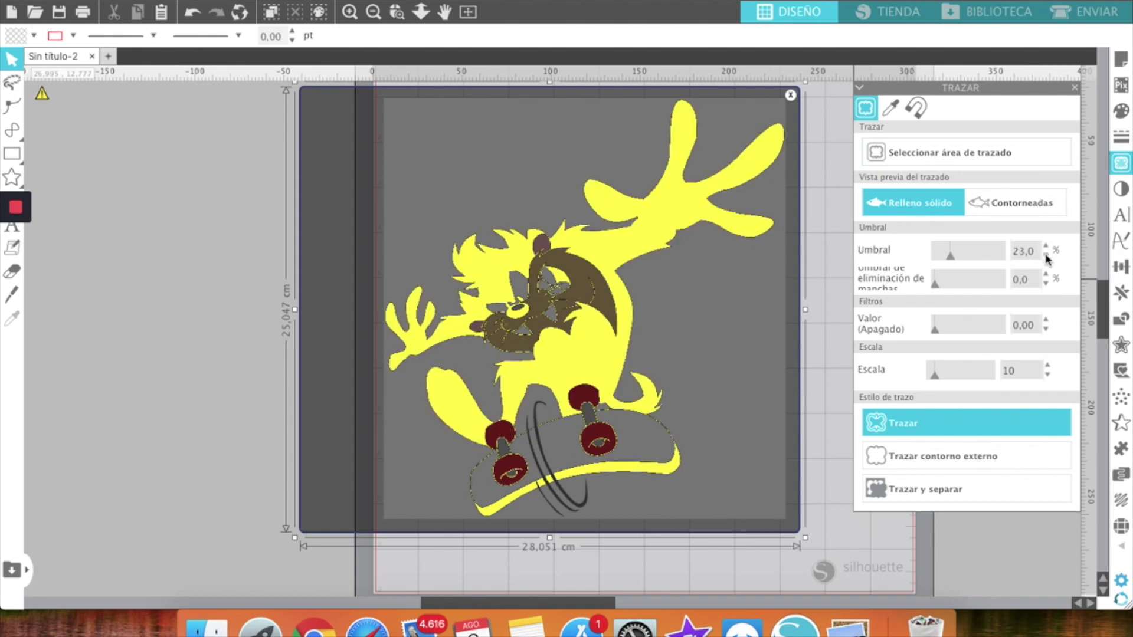
{"action": "left_click", "coordinate": [1045, 254]}
{"action": "left_click", "coordinate": [1045, 254]}
{"action": "left_click", "coordinate": [1045, 254]}
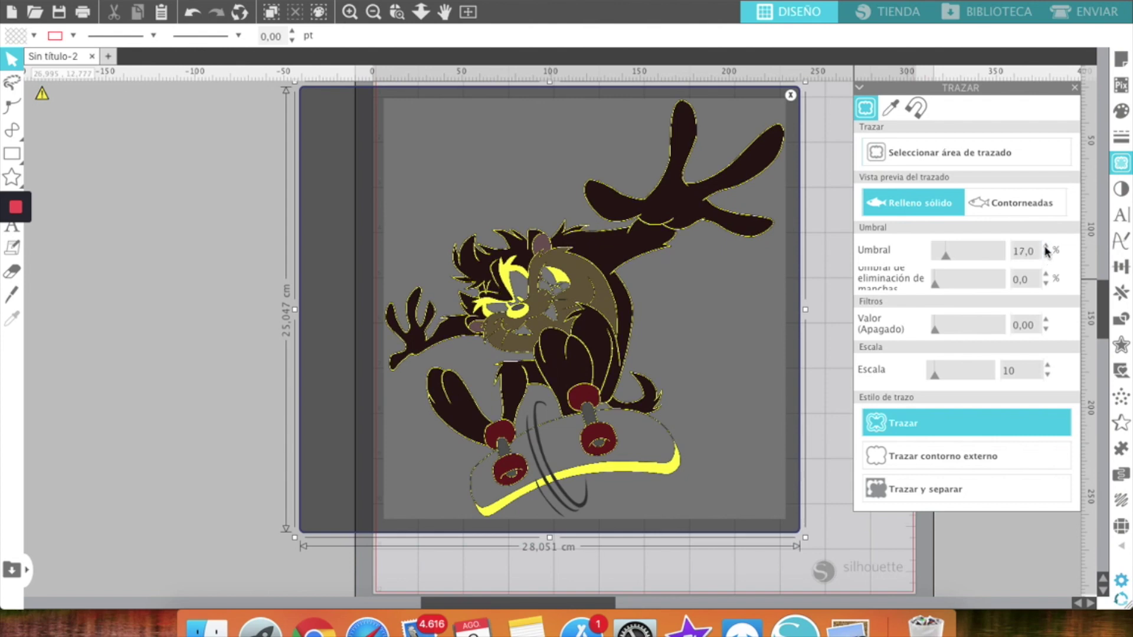
{"action": "left_click", "coordinate": [1046, 247]}
{"action": "left_click", "coordinate": [1046, 247]}
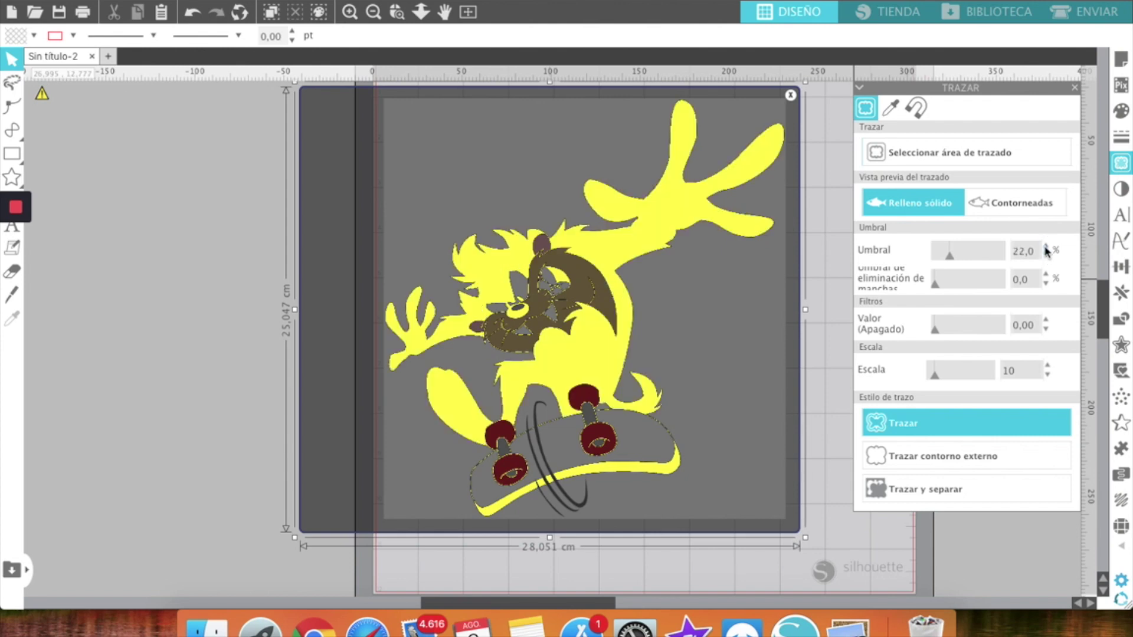
Lower the trace threshold slightly while checking the facial details up close, and trace the image.
{"action": "left_click", "coordinate": [403, 12]}
{"action": "left_click_drag", "start_coordinate": [465, 210], "coordinate": [632, 345]}
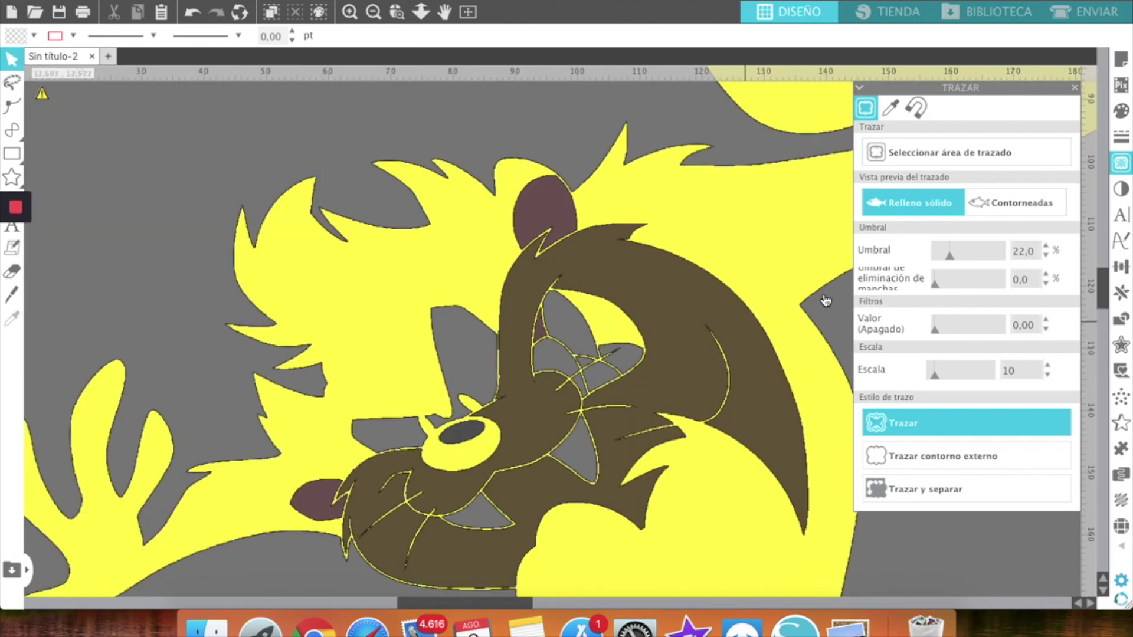
{"action": "left_click", "coordinate": [1046, 255]}
{"action": "left_click", "coordinate": [1046, 255]}
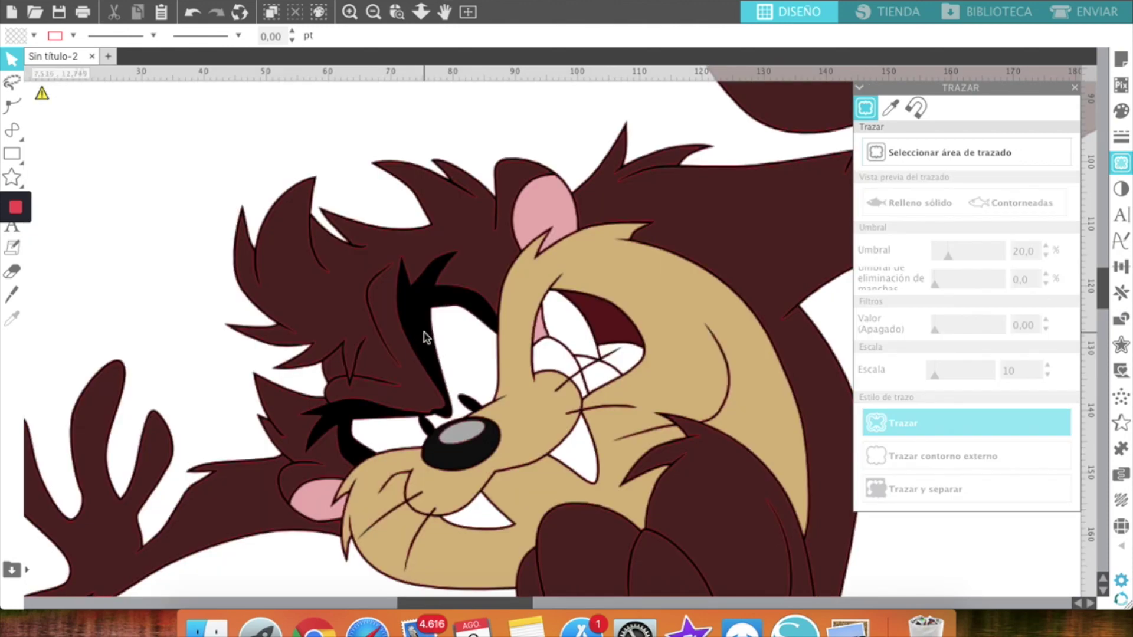
Move the original image off the traced outlines to the page's left side, at about X -17.4, Y 1.5 cm, and deselect it.
{"action": "mouse_move", "coordinate": [425, 321]}
{"action": "left_mouse_down"}
{"action": "mouse_move", "coordinate": [313, 338]}
{"action": "mouse_move", "coordinate": [195, 460]}
{"action": "mouse_move", "coordinate": [212, 397]}
{"action": "mouse_move", "coordinate": [180, 350]}
{"action": "left_mouse_up"}
{"action": "left_click", "coordinate": [337, 144]}
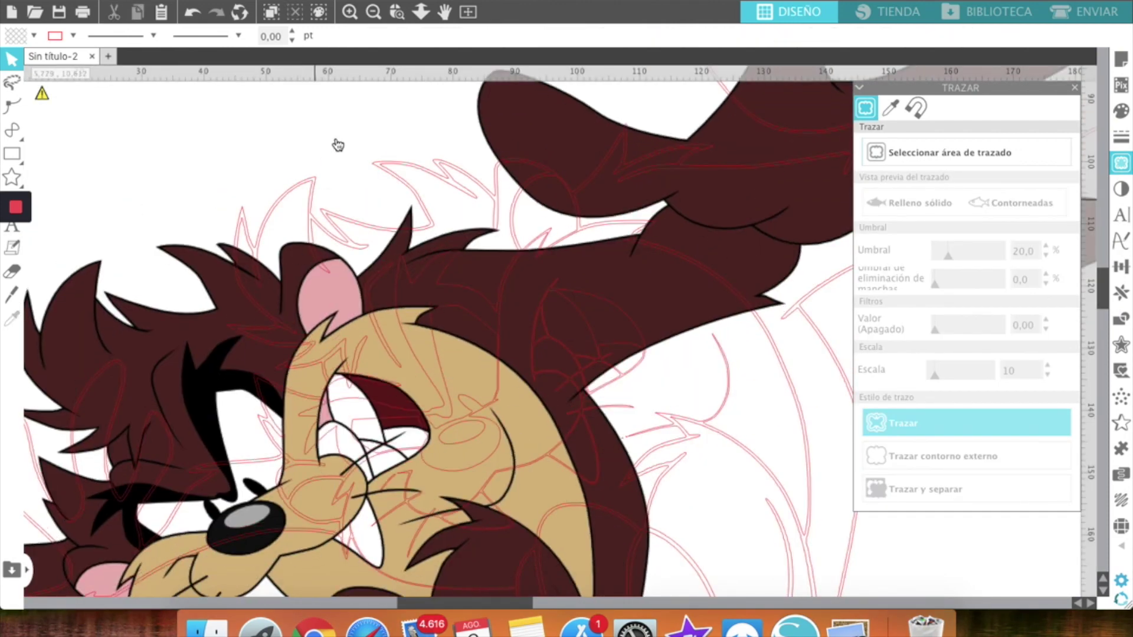
{"action": "left_click", "coordinate": [373, 13]}
{"action": "left_click", "coordinate": [373, 13]}
{"action": "left_click", "coordinate": [373, 13]}
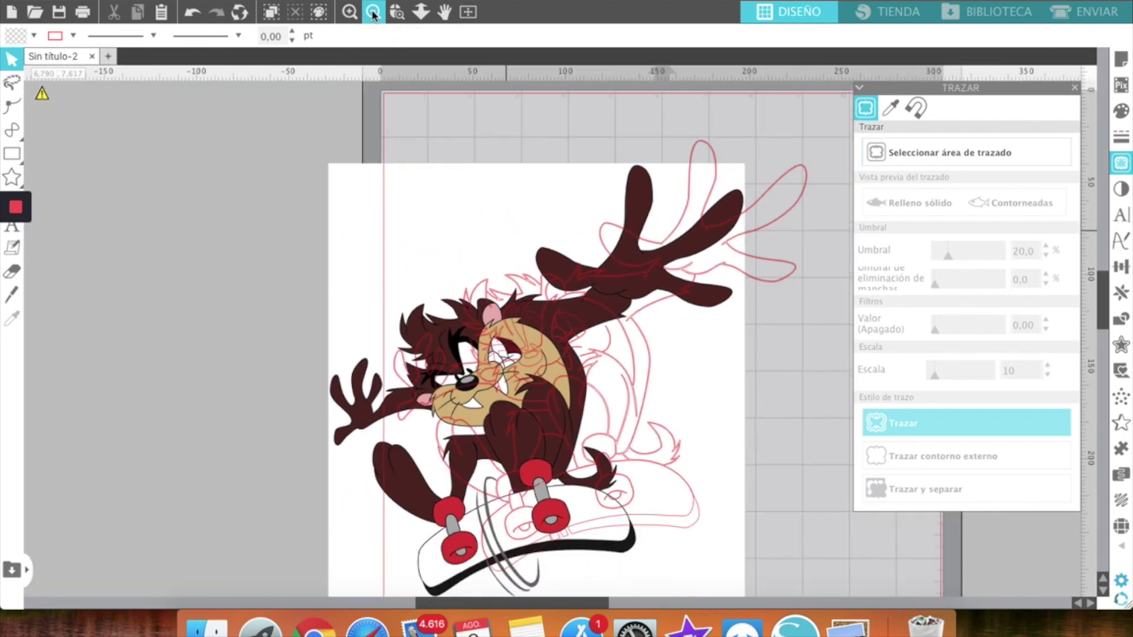
{"action": "left_click", "coordinate": [387, 409]}
{"action": "left_click_drag", "start_coordinate": [388, 409], "coordinate": [120, 363]}
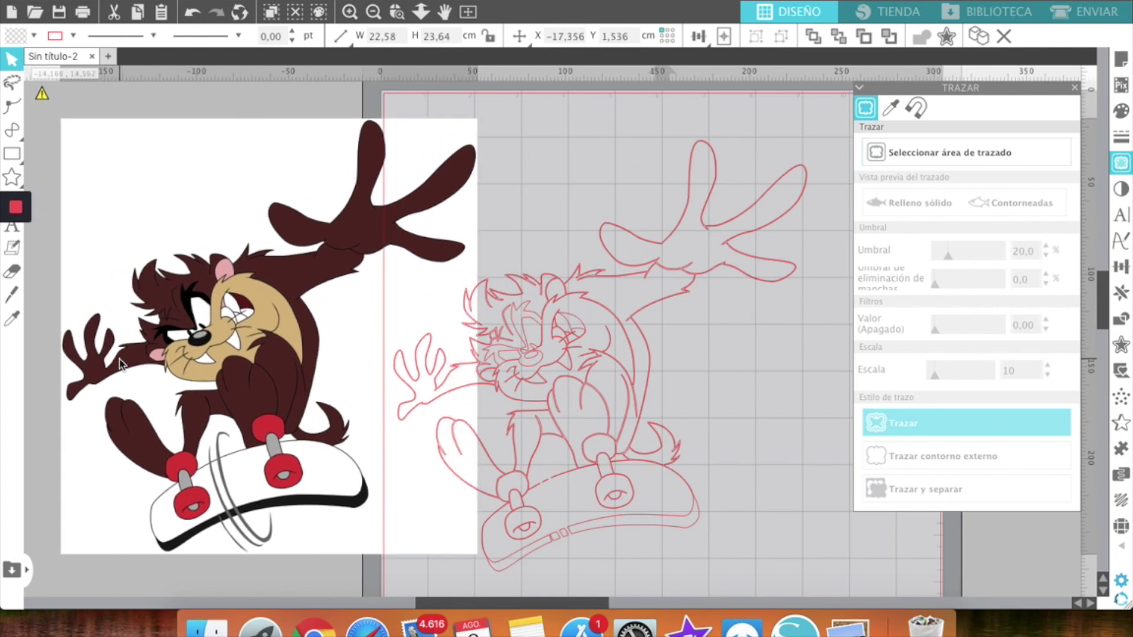
{"action": "key", "text": "Escape"}
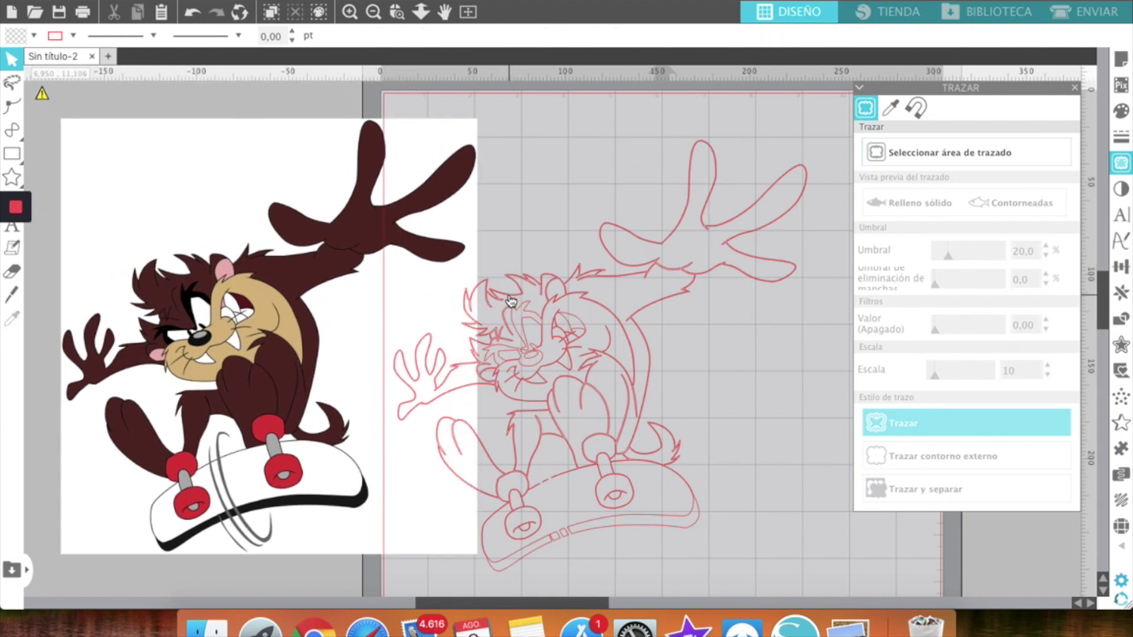
Move the traced outline clear of the original image to about X 5.9, Y 1.6 cm on the page.
{"action": "left_click", "coordinate": [510, 300]}
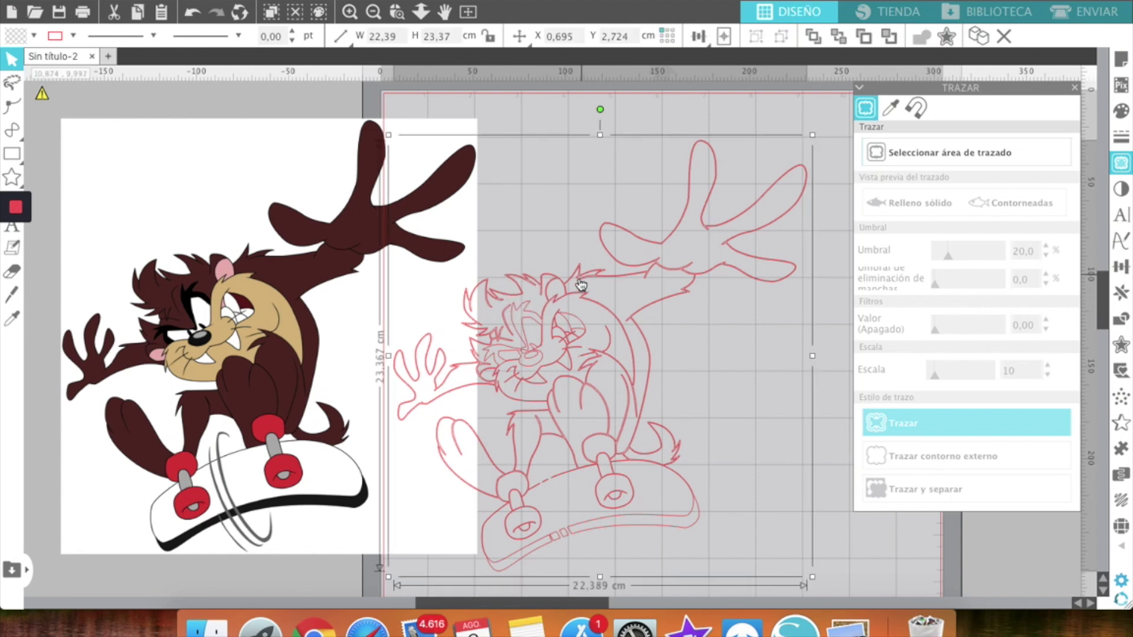
{"action": "mouse_move", "coordinate": [544, 288]}
{"action": "left_mouse_down"}
{"action": "mouse_move", "coordinate": [609, 261]}
{"action": "mouse_move", "coordinate": [555, 293]}
{"action": "left_mouse_up"}
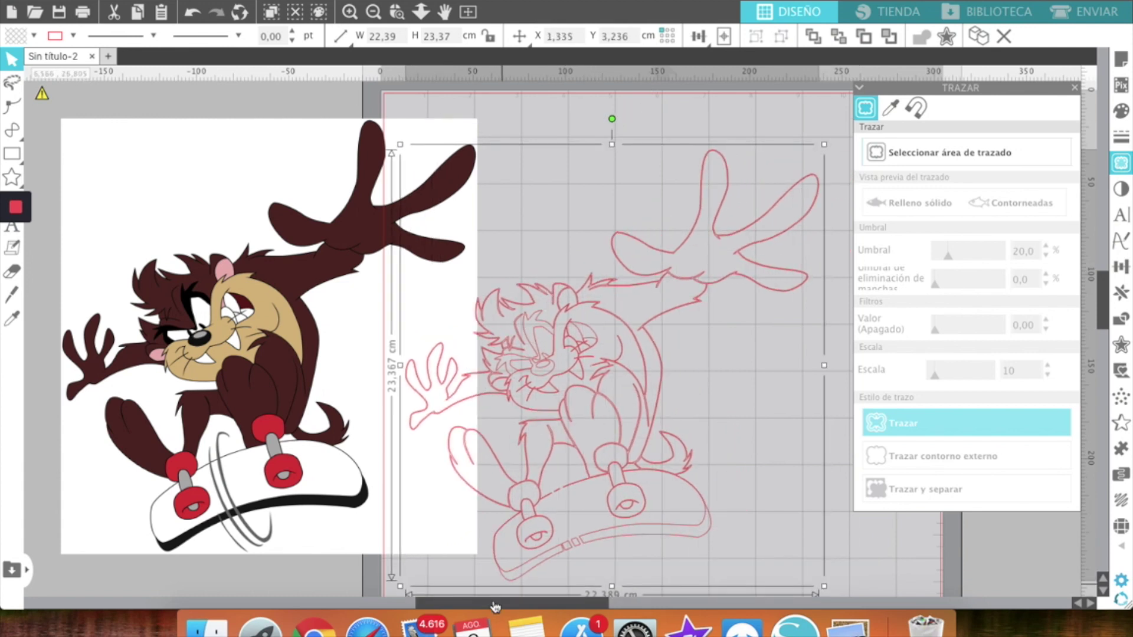
{"action": "scroll", "coordinate": [491, 605], "scroll_direction": "right", "scroll_amount": 1}
{"action": "scroll", "coordinate": [491, 606], "scroll_direction": "right", "scroll_amount": 5}
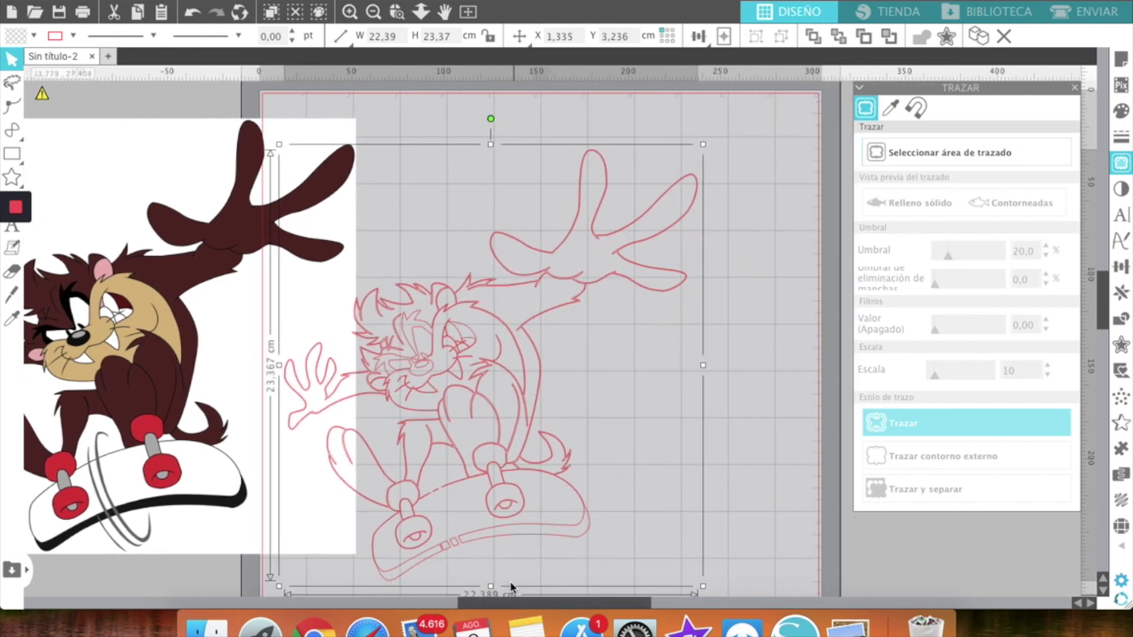
{"action": "mouse_move", "coordinate": [452, 390]}
{"action": "left_mouse_down"}
{"action": "mouse_move", "coordinate": [534, 344]}
{"action": "mouse_move", "coordinate": [527, 354]}
{"action": "left_mouse_up"}
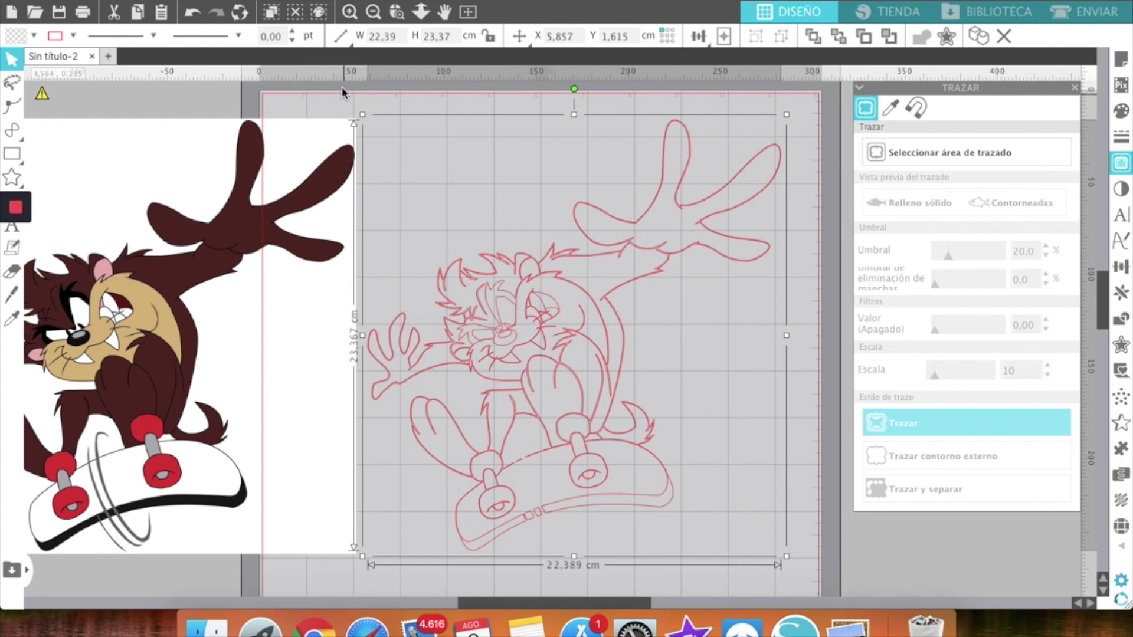
Release the tracing's compound path into separate shapes and deselect them.
{"action": "left_click", "coordinate": [348, 0]}
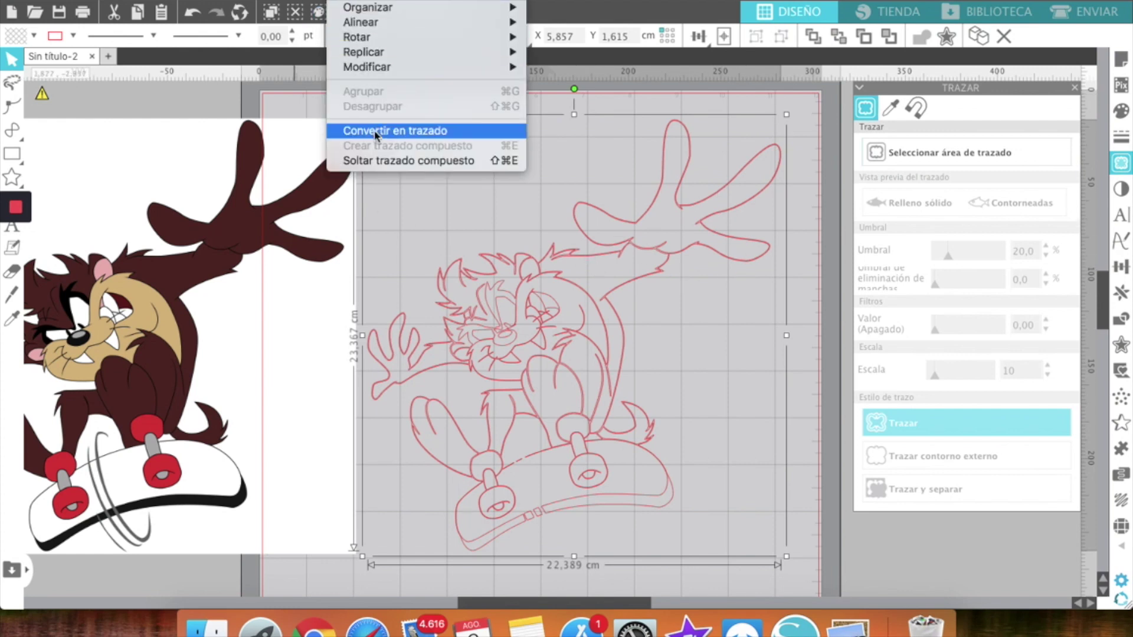
{"action": "left_click", "coordinate": [388, 159]}
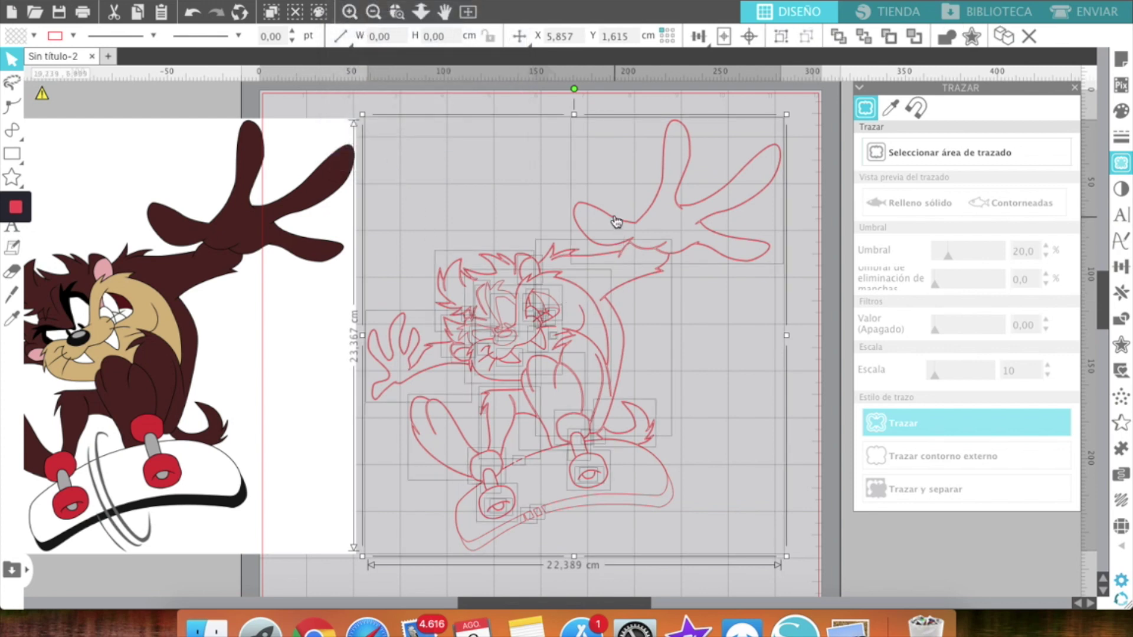
{"action": "left_click", "coordinate": [565, 216]}
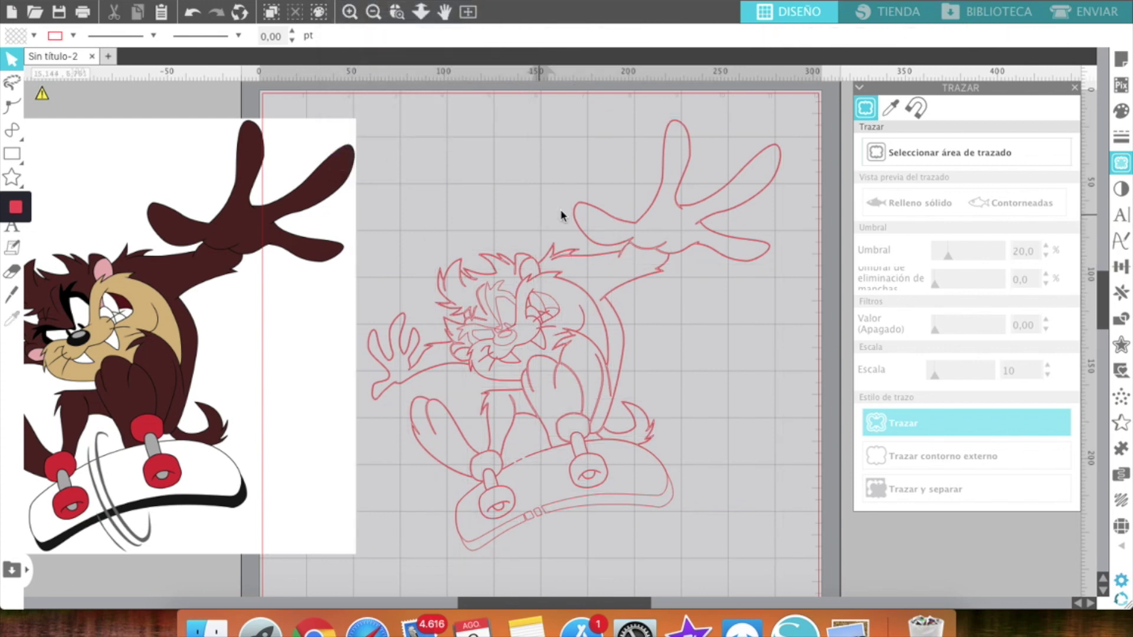
Fill the large raised hand with the dark brown sampled from the original image.
{"action": "left_click", "coordinate": [598, 213]}
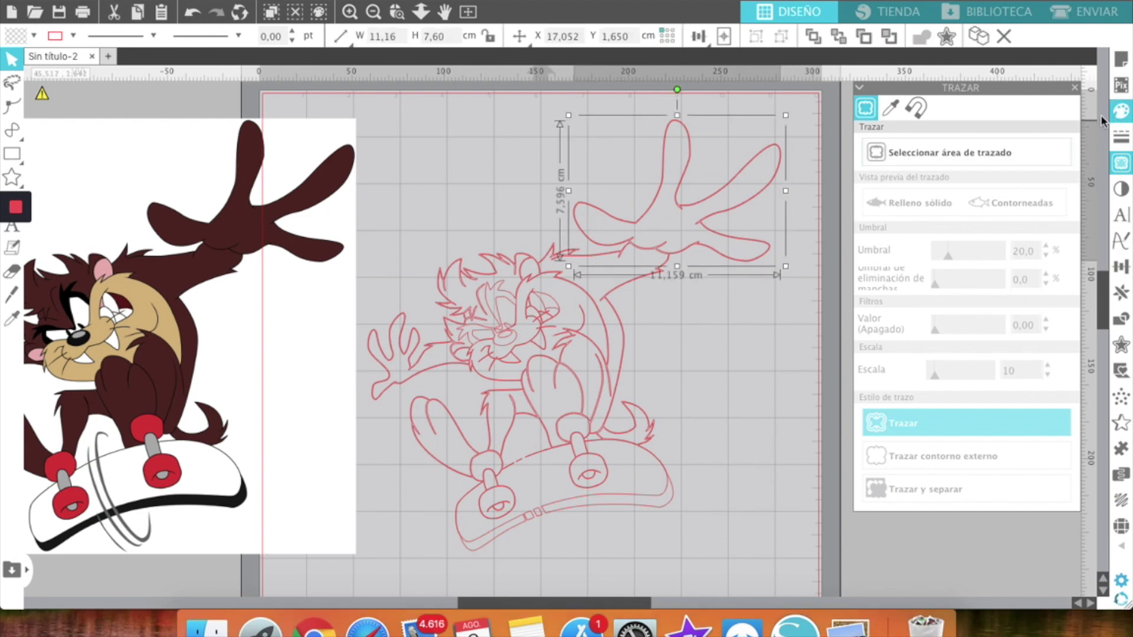
{"action": "left_click", "coordinate": [1121, 111]}
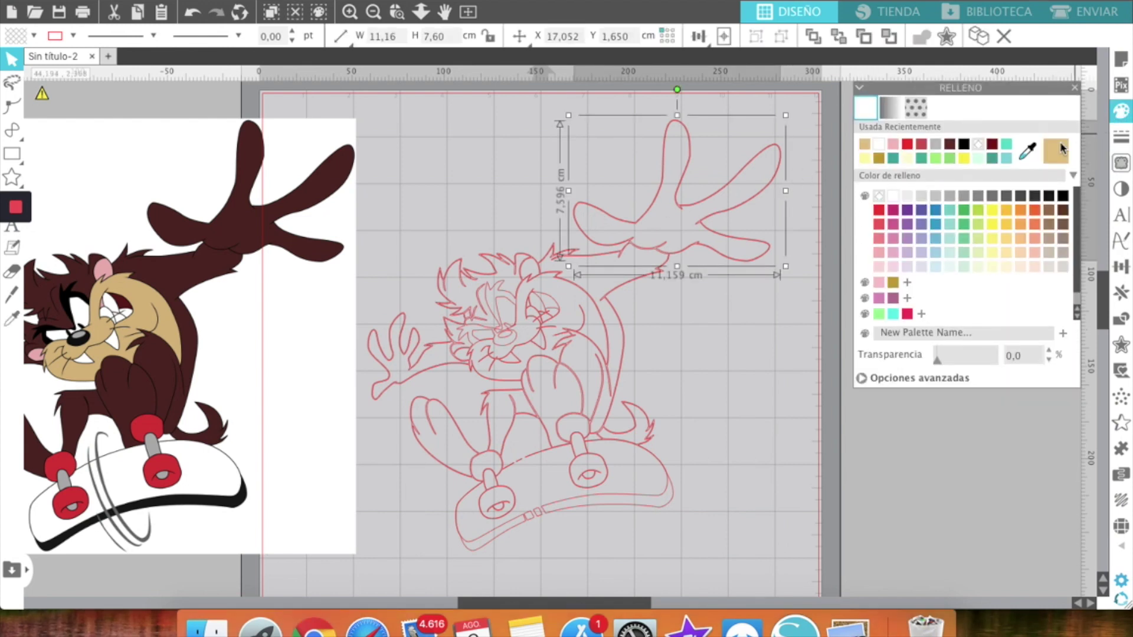
{"action": "left_click", "coordinate": [1026, 151]}
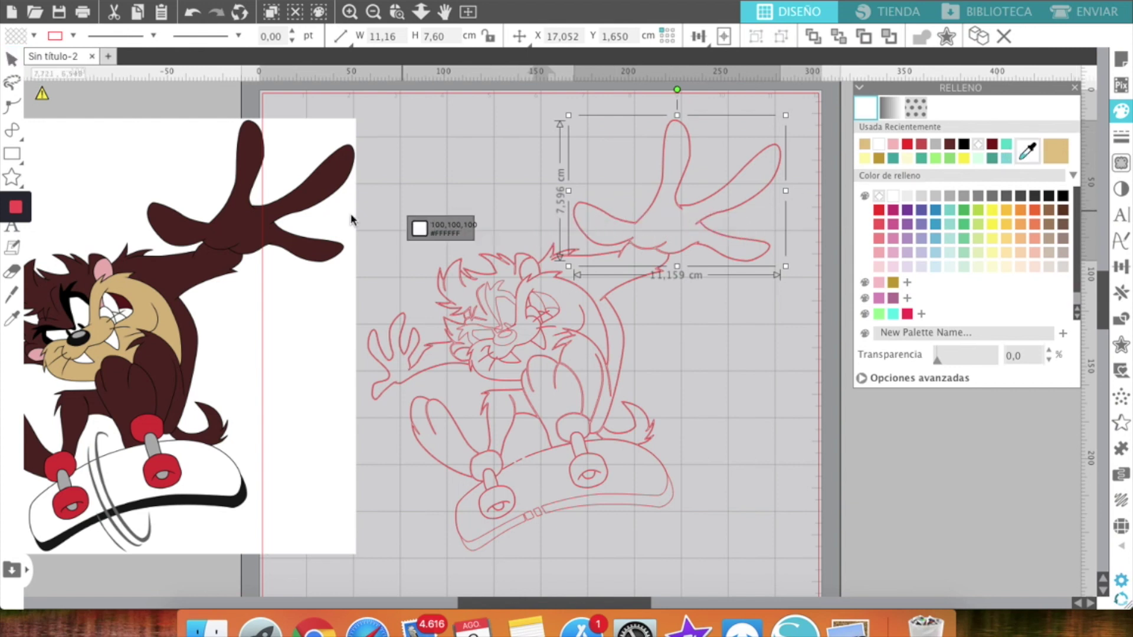
{"action": "left_click", "coordinate": [292, 210]}
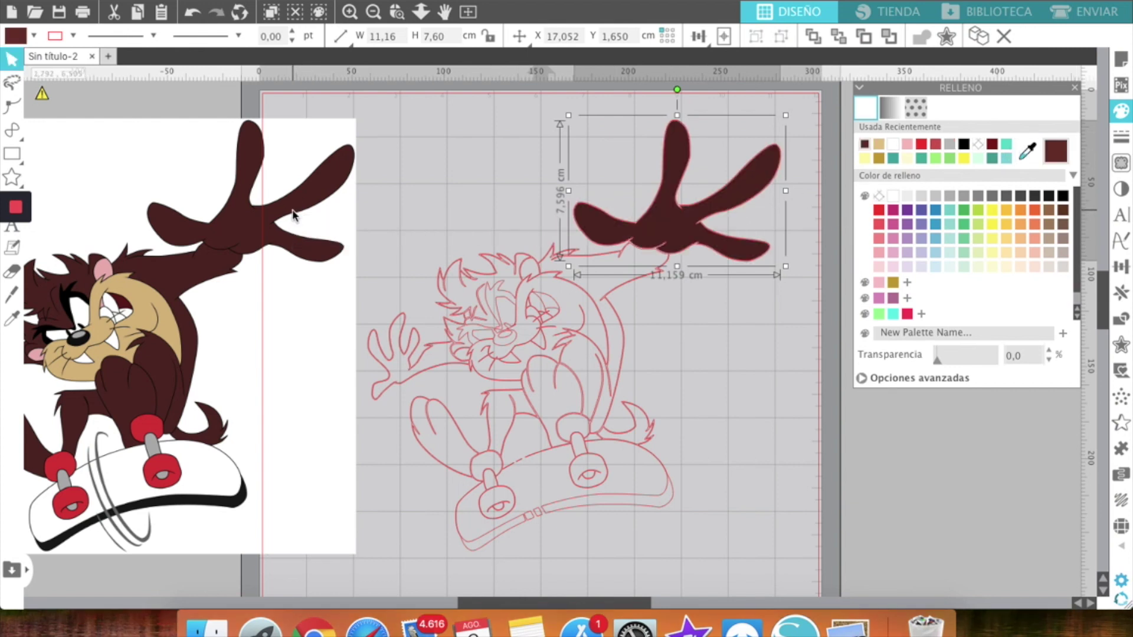
Fill the raised arm and body shape with the same dark brown.
{"action": "left_click", "coordinate": [543, 266]}
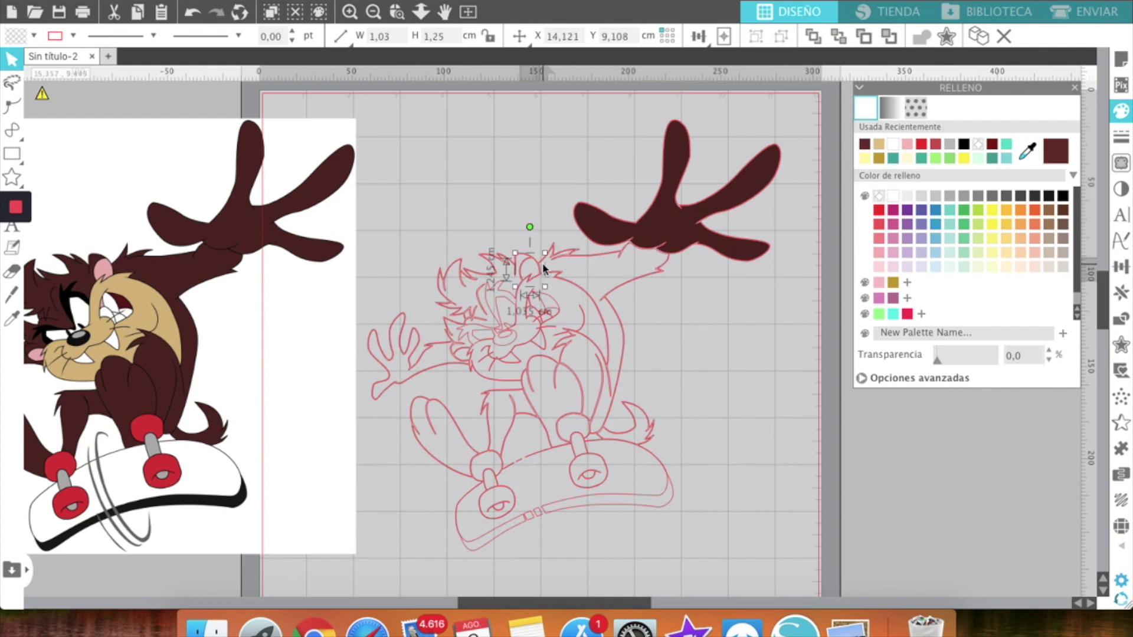
{"action": "left_click", "coordinate": [557, 267]}
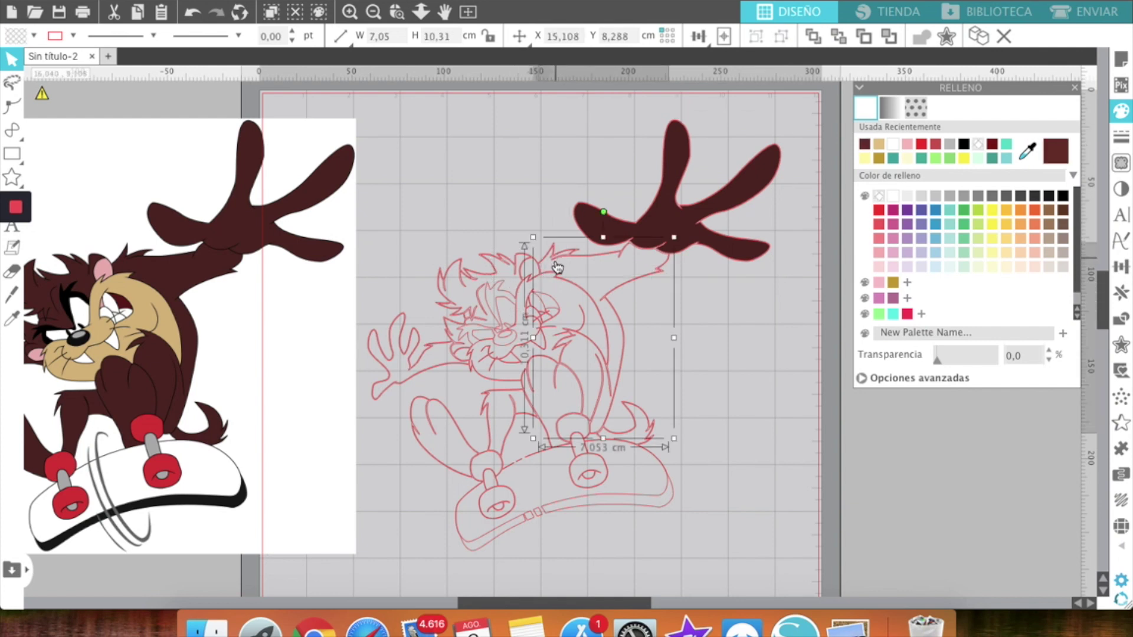
{"action": "left_click", "coordinate": [1057, 155]}
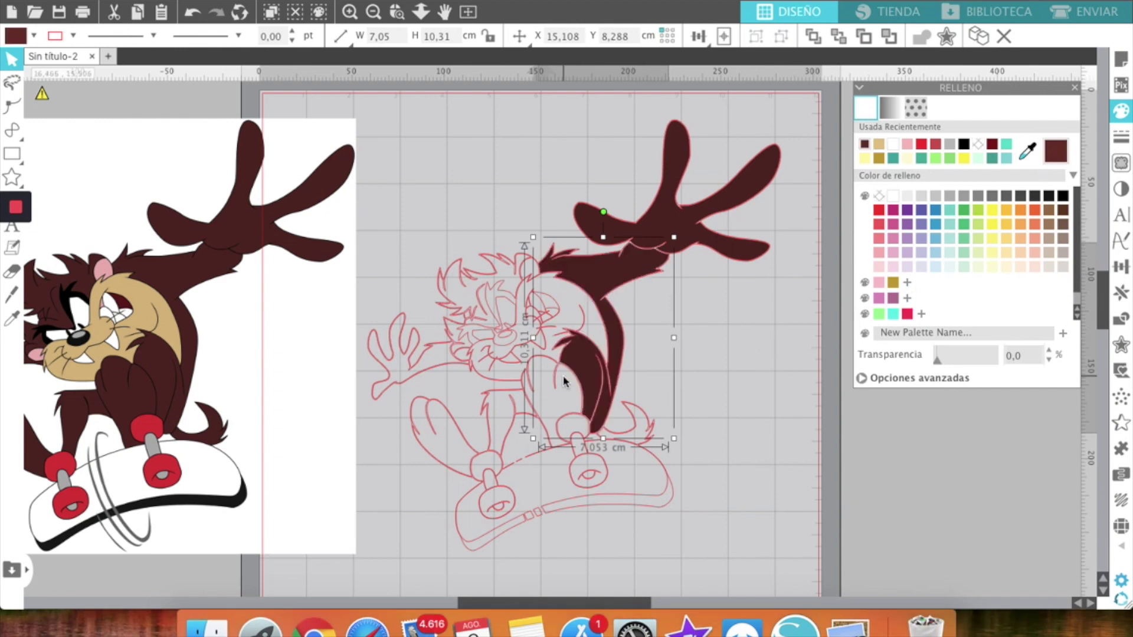
Move the hair outline onto the smaller hand, at about X 7.7, Y 11.6 cm.
{"action": "left_click", "coordinate": [395, 343]}
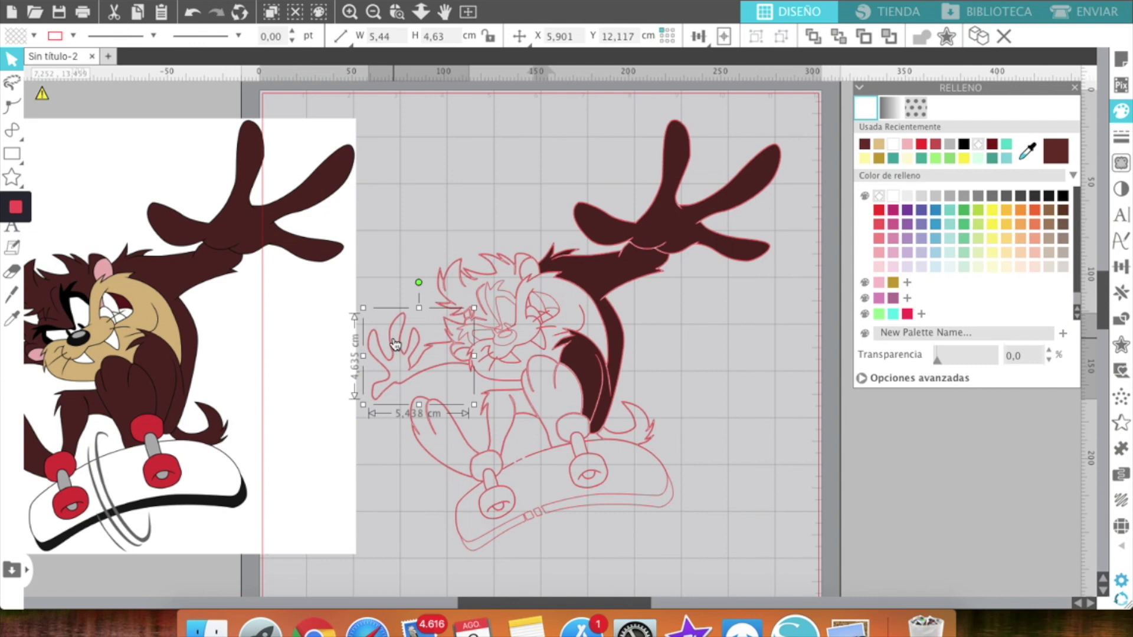
{"action": "scroll", "coordinate": [394, 344], "scroll_direction": "down", "scroll_amount": 2}
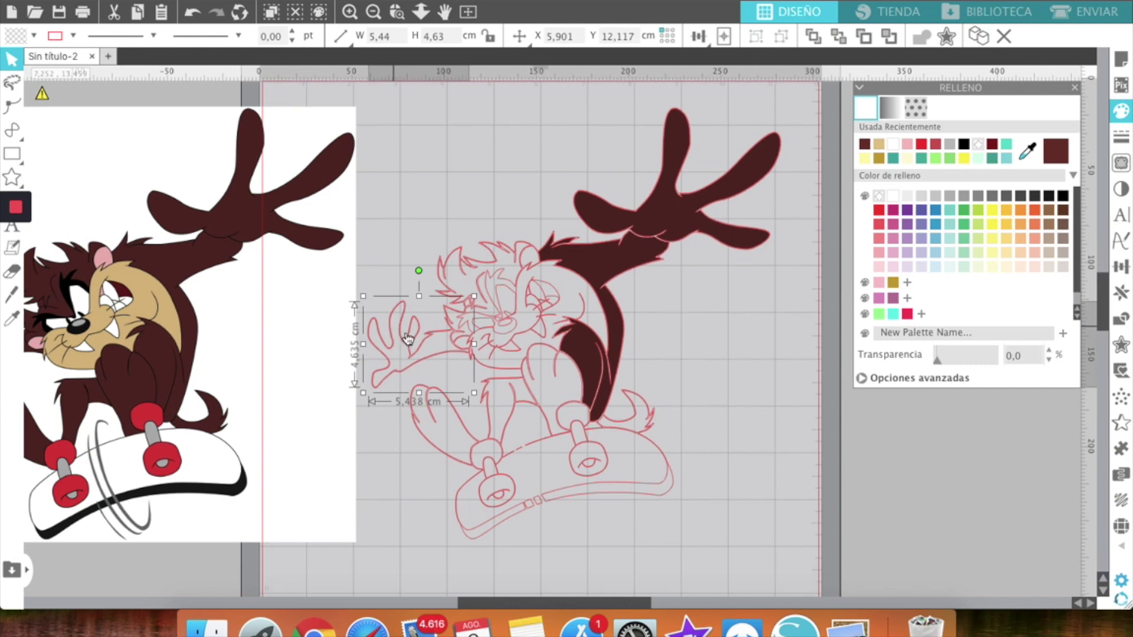
{"action": "left_click", "coordinate": [456, 268]}
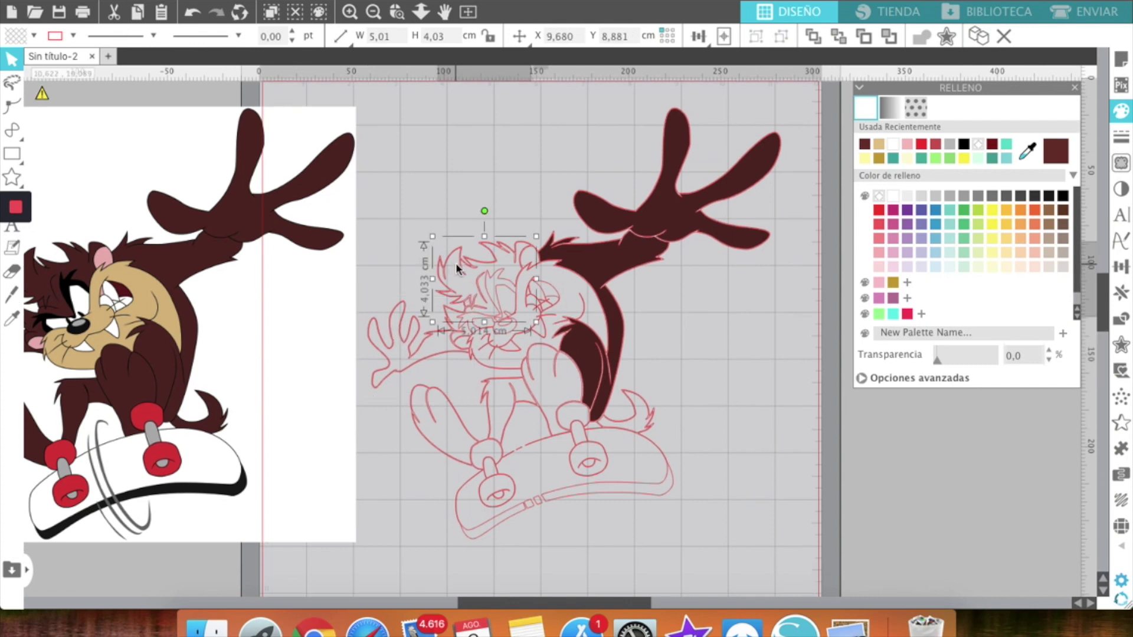
{"action": "left_click_drag", "start_coordinate": [455, 263], "coordinate": [420, 312]}
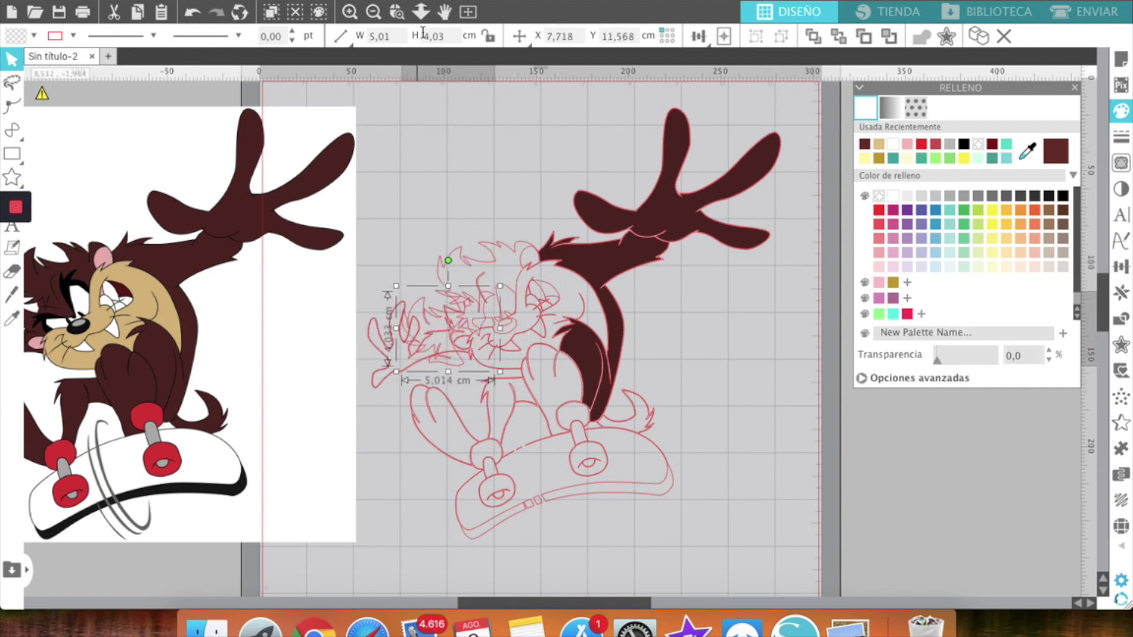
Undo the hair outline's move and fill the hair, smaller hand, bent knee and raised left foot with the same dark brown.
{"action": "left_click", "coordinate": [192, 13]}
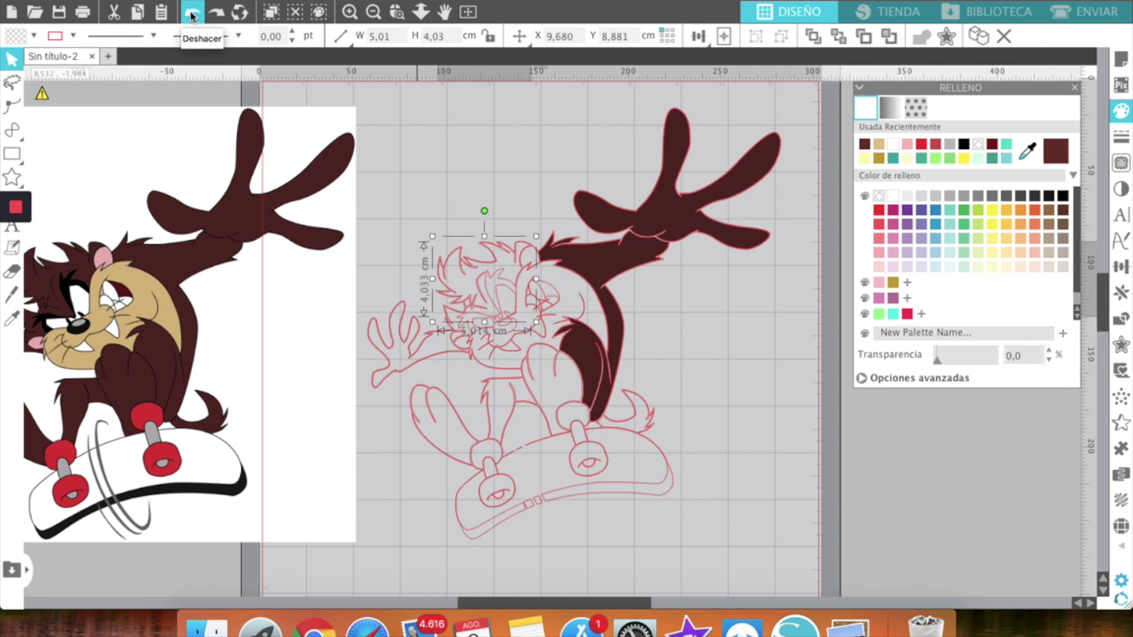
{"action": "left_click", "coordinate": [388, 349], "text": "shift"}
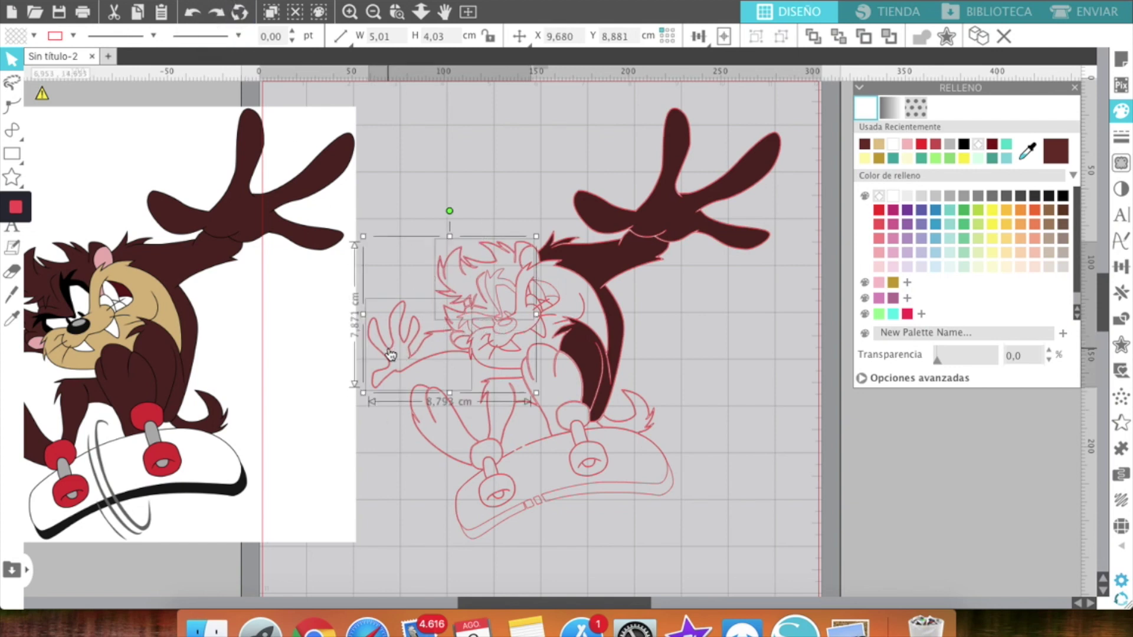
{"action": "left_click", "coordinate": [555, 370], "text": "shift"}
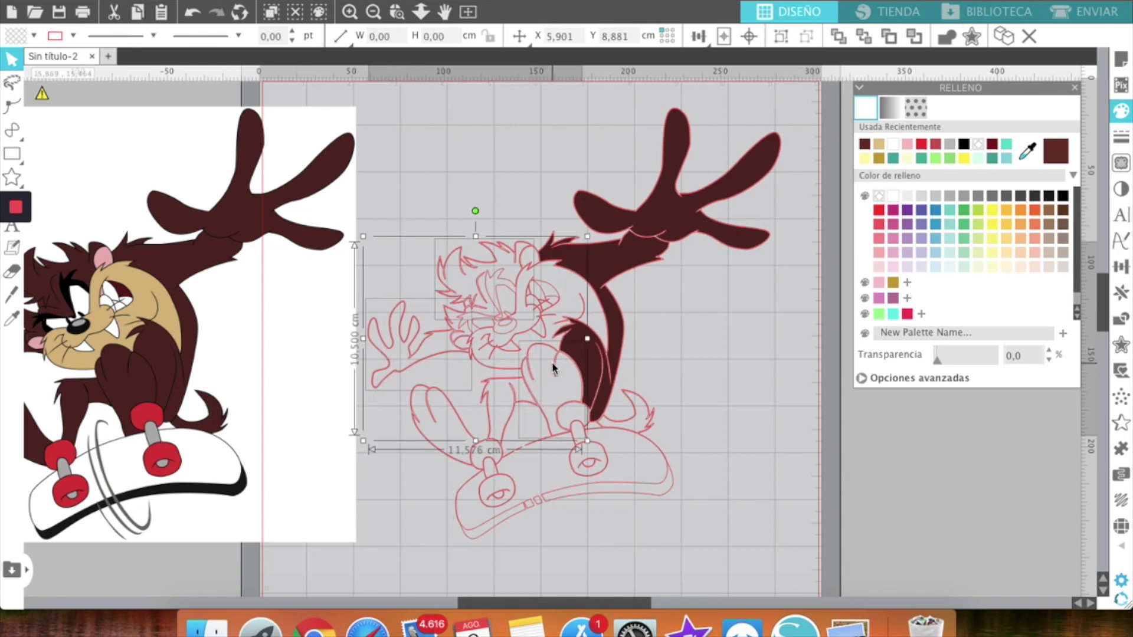
{"action": "left_click", "coordinate": [456, 415], "text": "shift"}
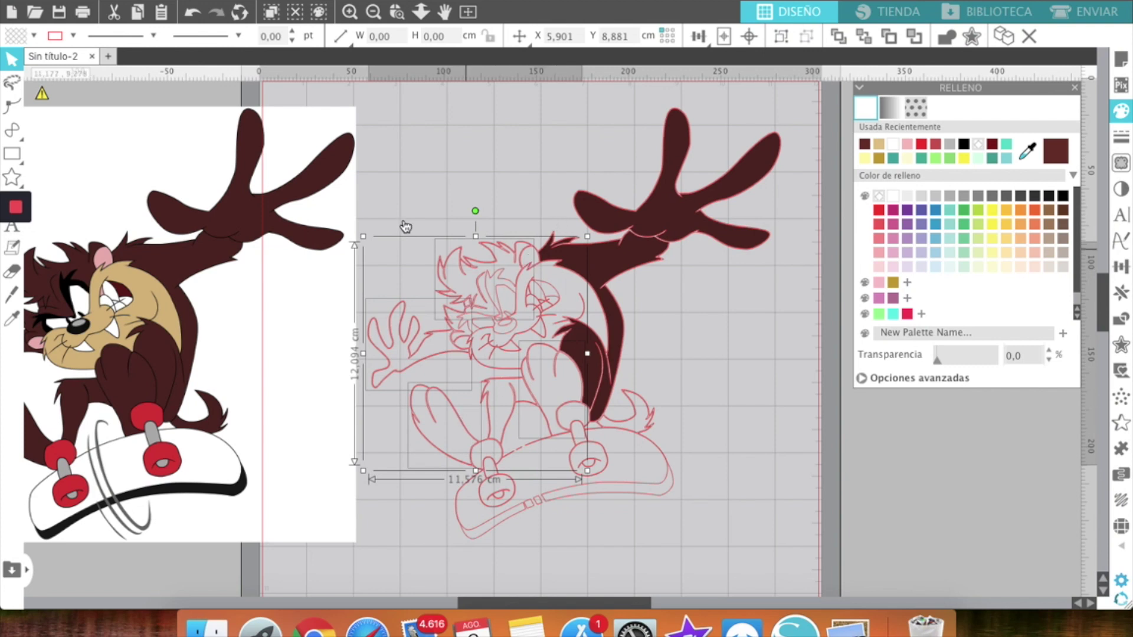
{"action": "left_click", "coordinate": [1055, 154]}
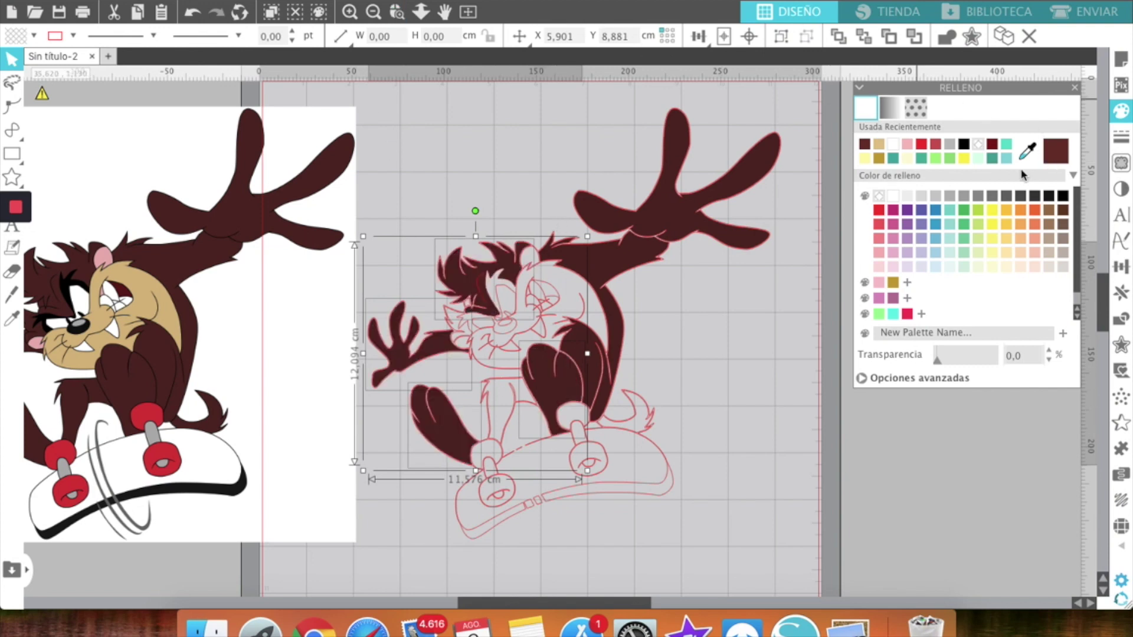
Fill the fur tuft beside the face, the leg between the feet and the tail with the dark brown.
{"action": "left_click", "coordinate": [449, 315]}
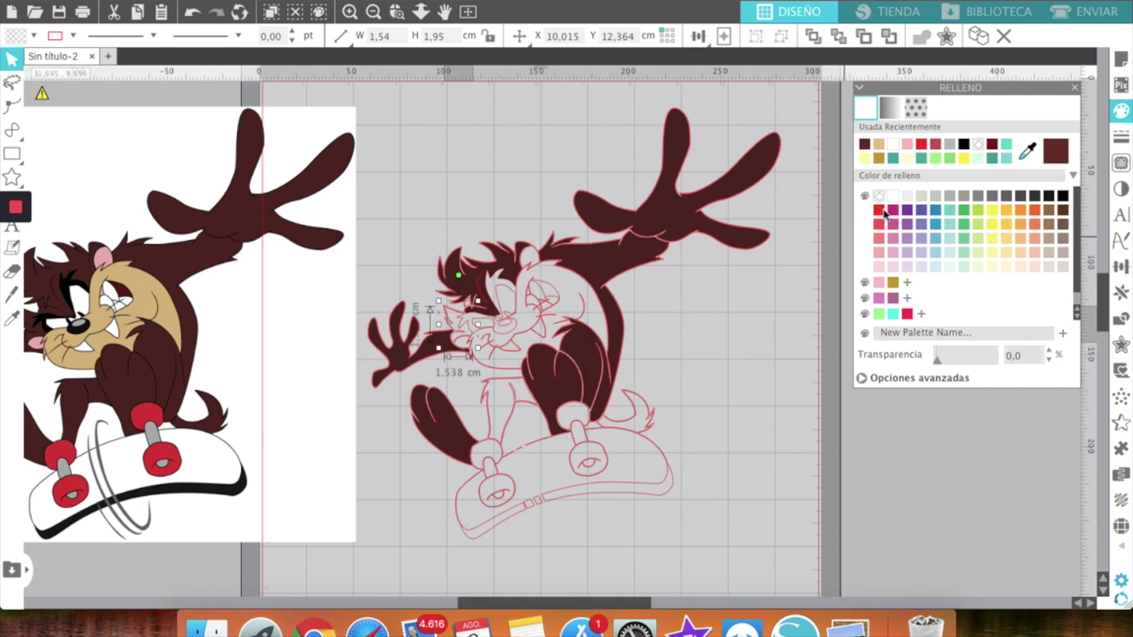
{"action": "left_click", "coordinate": [1056, 159]}
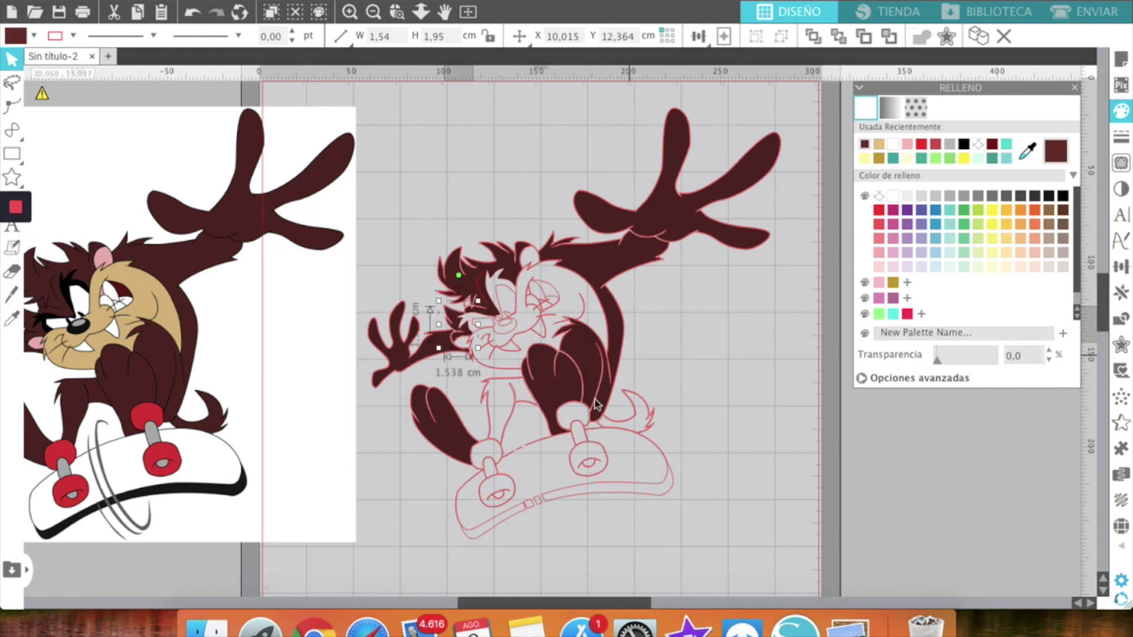
{"action": "left_click", "coordinate": [512, 401]}
{"action": "left_click", "coordinate": [1055, 152]}
{"action": "left_click", "coordinate": [649, 407]}
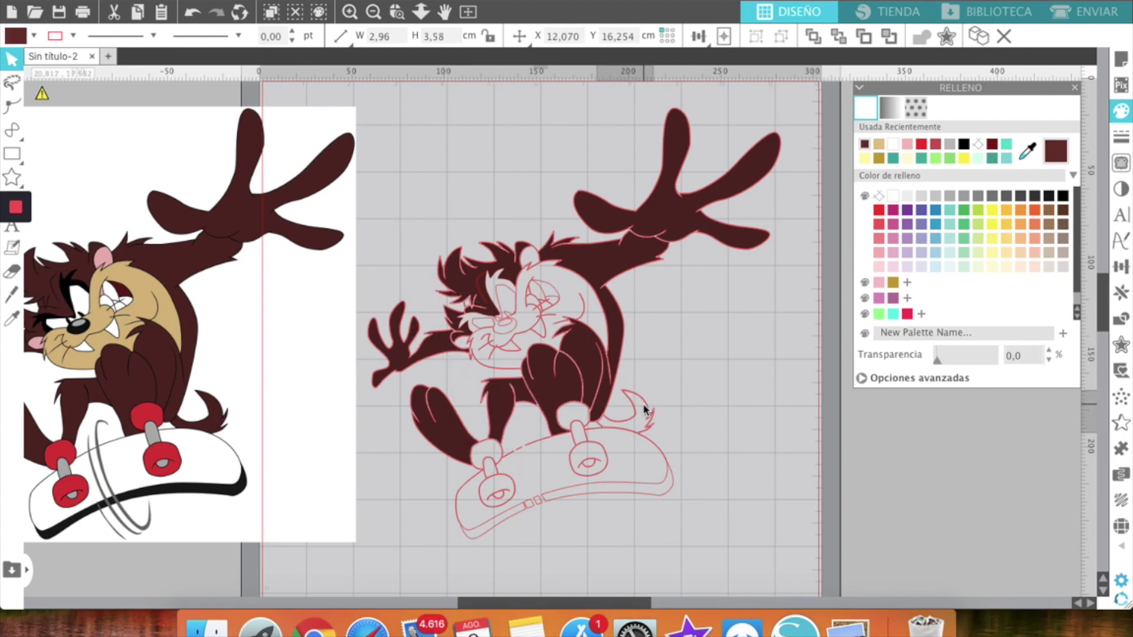
{"action": "left_click", "coordinate": [1053, 152]}
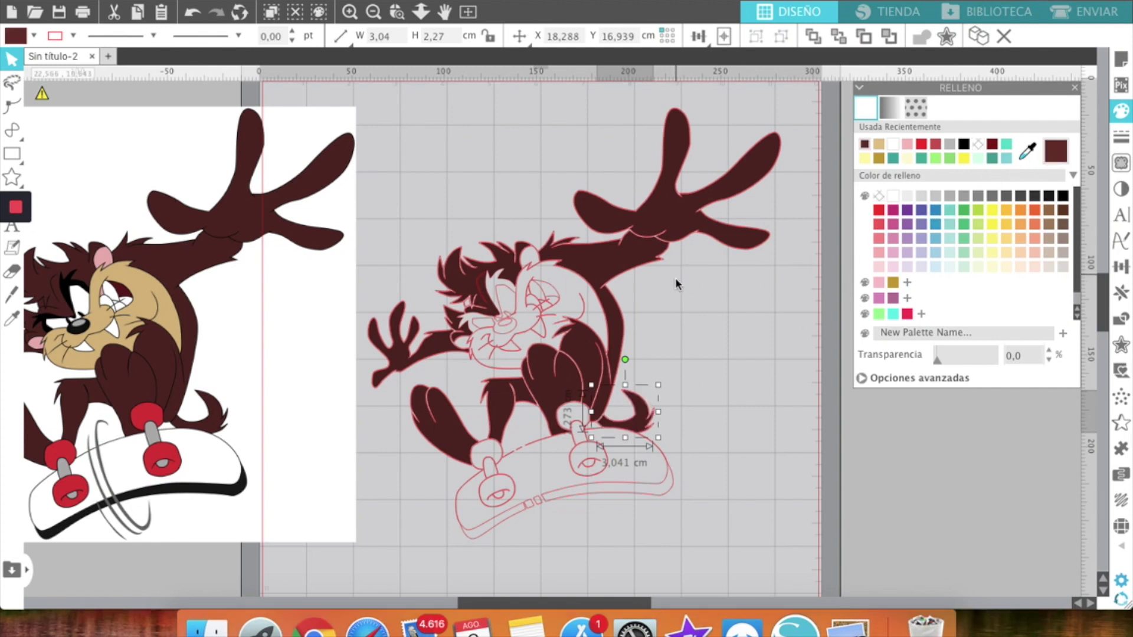
Select both inner ear shapes and fill them with the pink sampled from the original image's ear.
{"action": "left_click", "coordinate": [533, 256]}
{"action": "left_click_drag", "start_coordinate": [515, 275], "coordinate": [462, 345]}
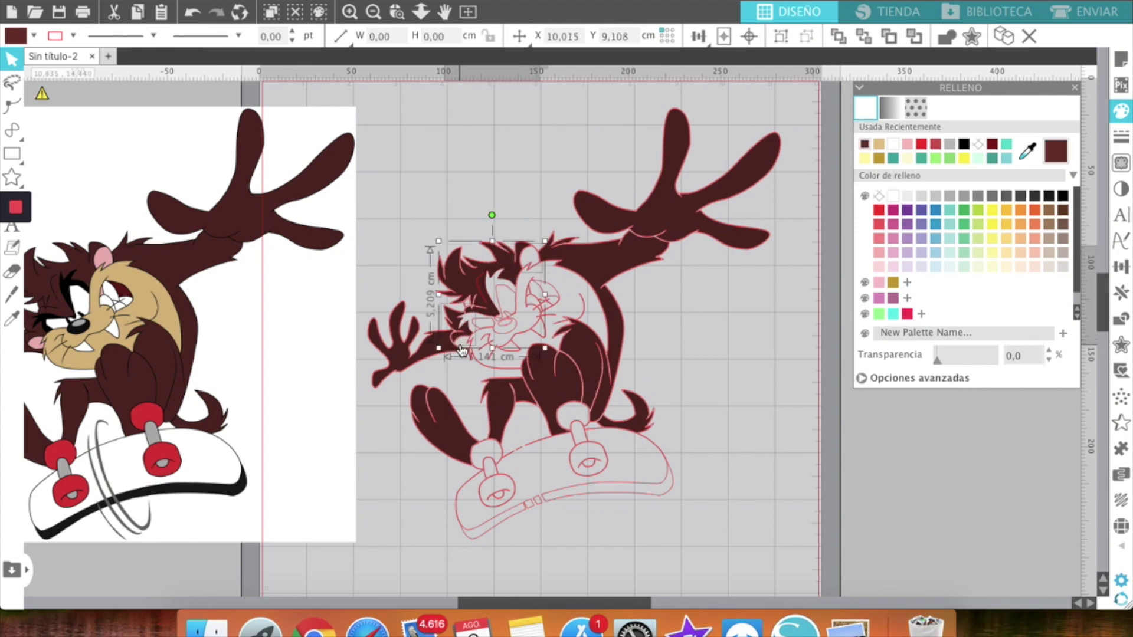
{"action": "left_click", "coordinate": [466, 354]}
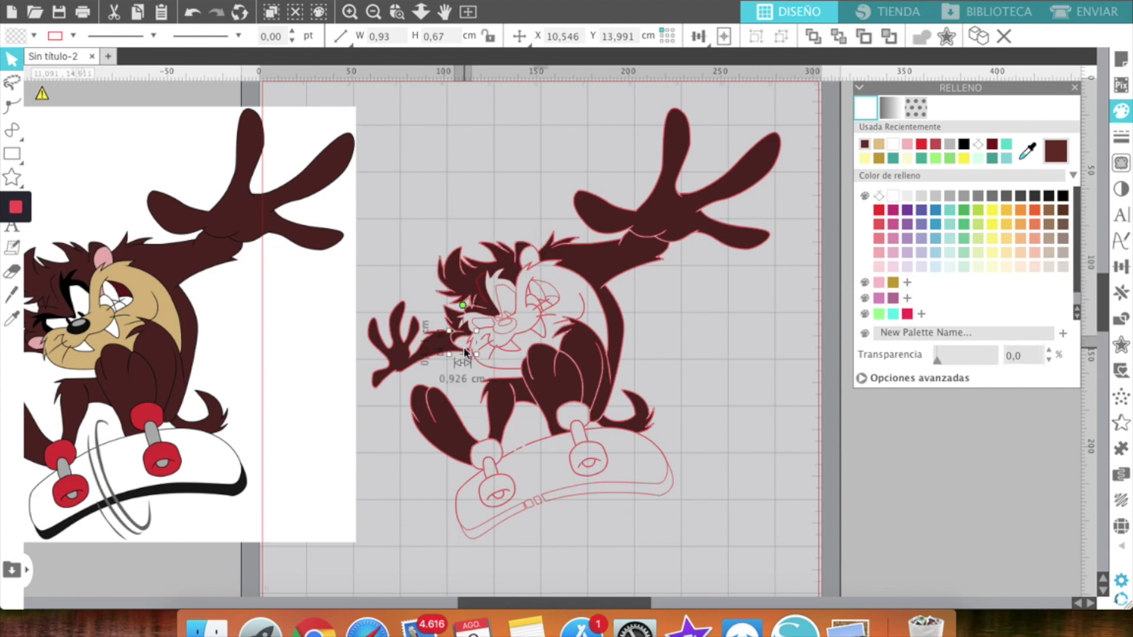
{"action": "left_click", "coordinate": [529, 255]}
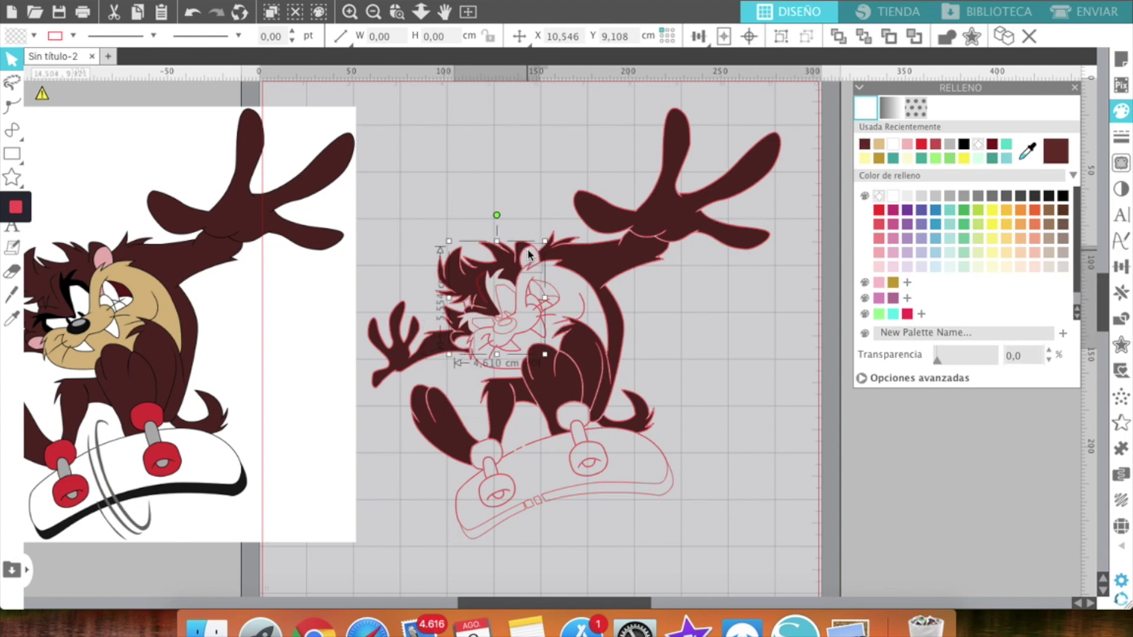
{"action": "left_click", "coordinate": [1028, 152]}
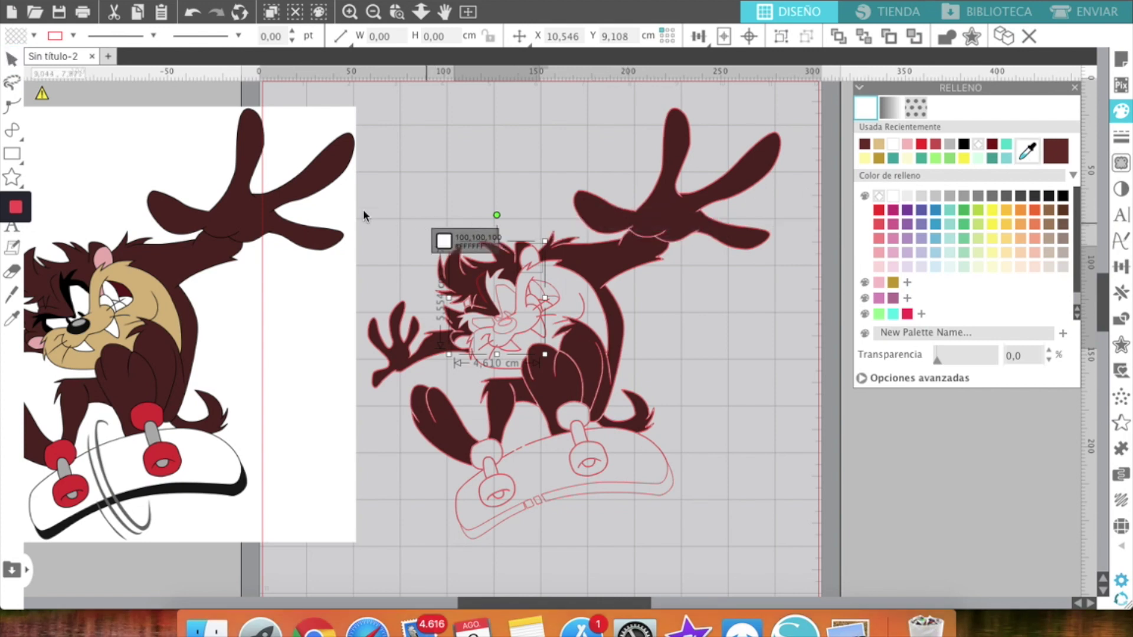
{"action": "left_click", "coordinate": [105, 258]}
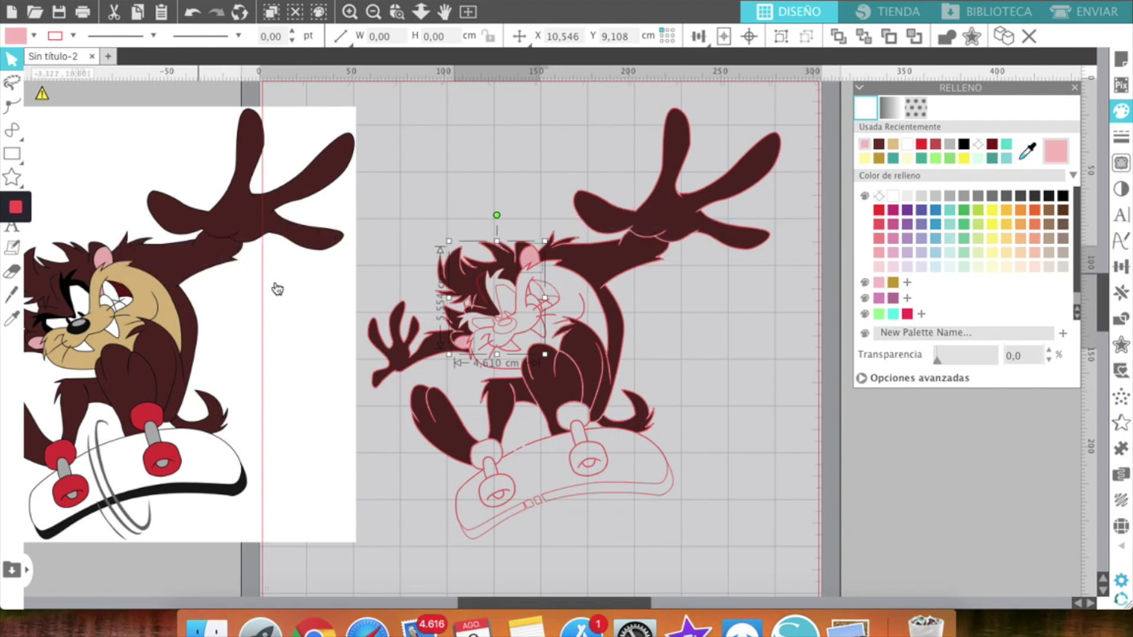
Select the small left eye piece, the teeth and pieces of the right eye, and fill them with white.
{"action": "left_click", "coordinate": [481, 328]}
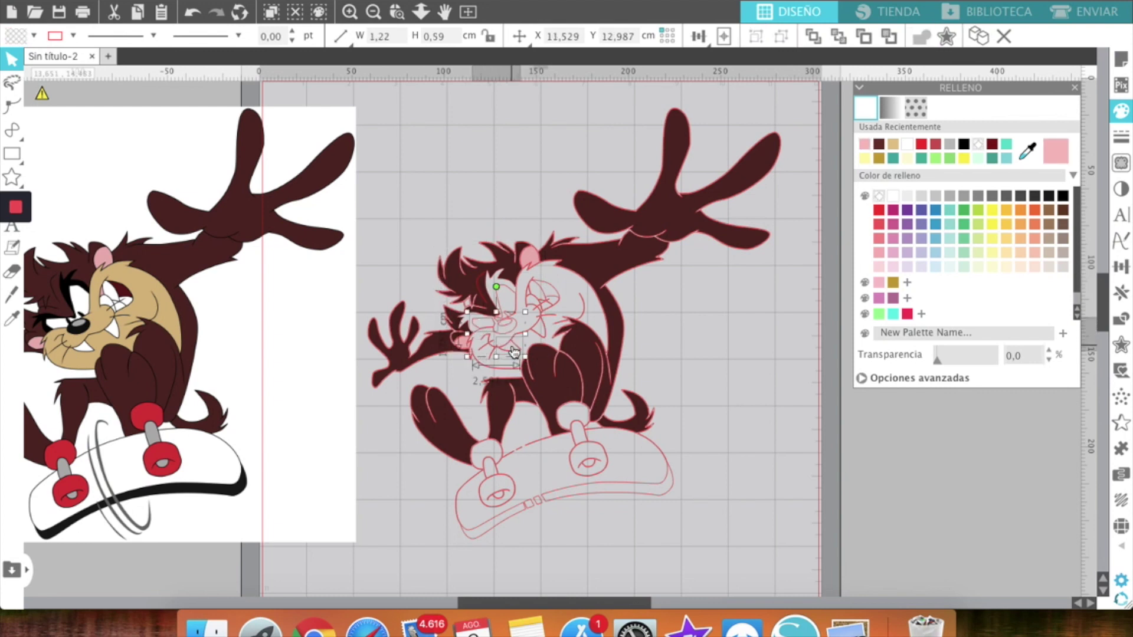
{"action": "left_click", "coordinate": [523, 348], "text": "shift"}
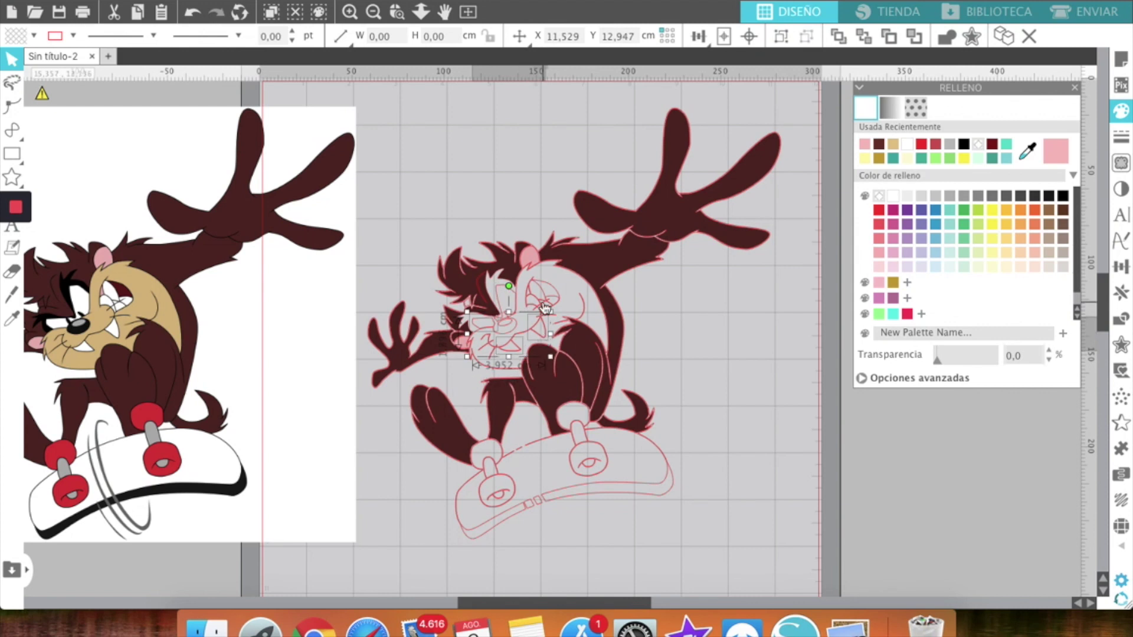
{"action": "mouse_move", "coordinate": [547, 312]}
{"action": "left_mouse_down"}
{"action": "mouse_move", "coordinate": [557, 305]}
{"action": "mouse_move", "coordinate": [537, 305]}
{"action": "left_mouse_up"}
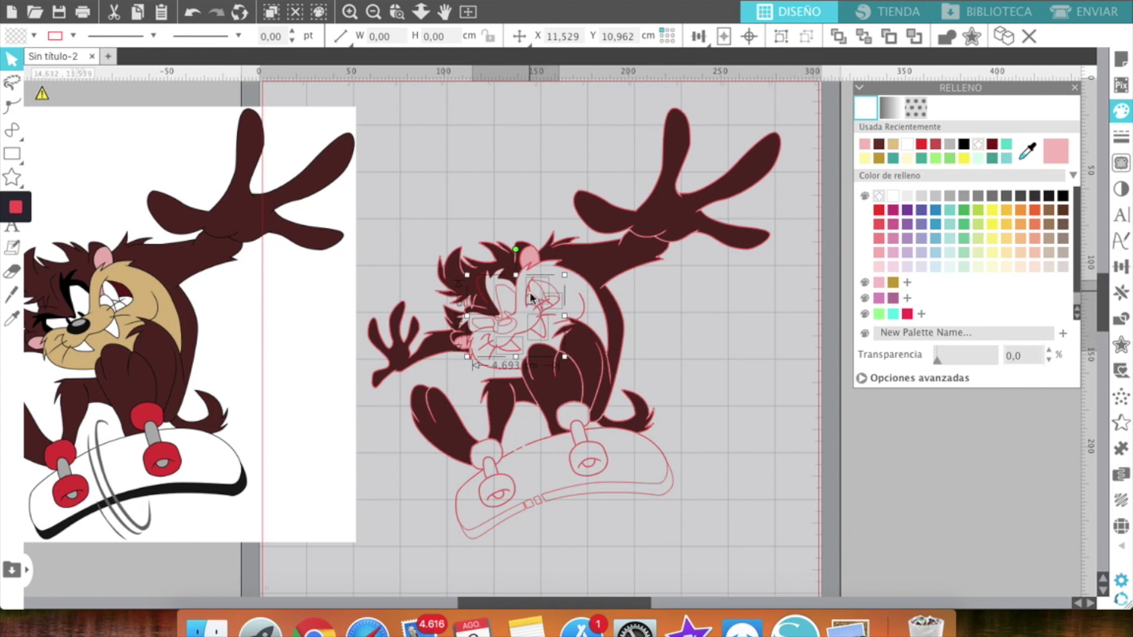
{"action": "key", "text": "super+z"}
{"action": "key", "text": "super+shift+z"}
{"action": "left_click", "coordinate": [893, 198]}
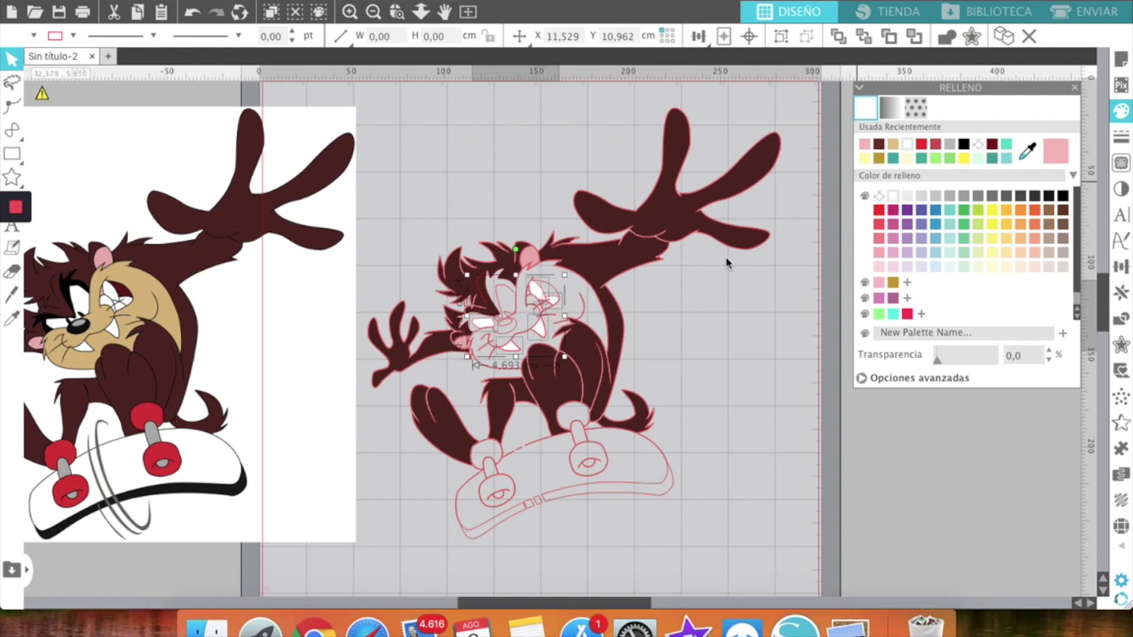
Fill the remaining right eye pieces and the large left eye shape with white, undoing the accidental shift of the eye pieces.
{"action": "left_click", "coordinate": [547, 311]}
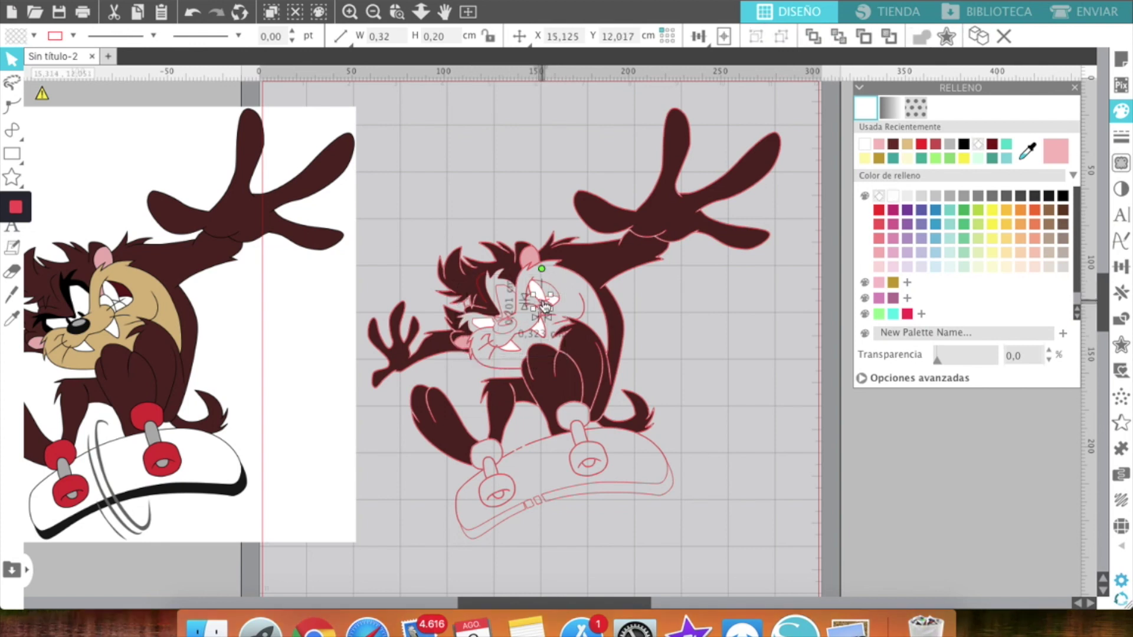
{"action": "left_click", "coordinate": [543, 306]}
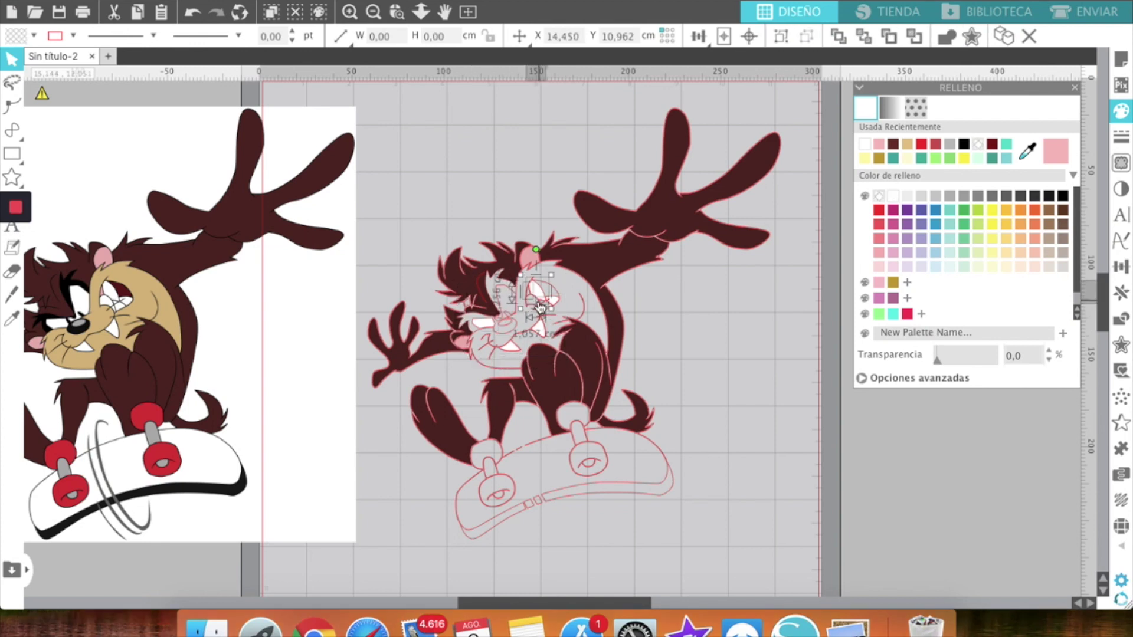
{"action": "left_click_drag", "start_coordinate": [540, 305], "coordinate": [533, 302]}
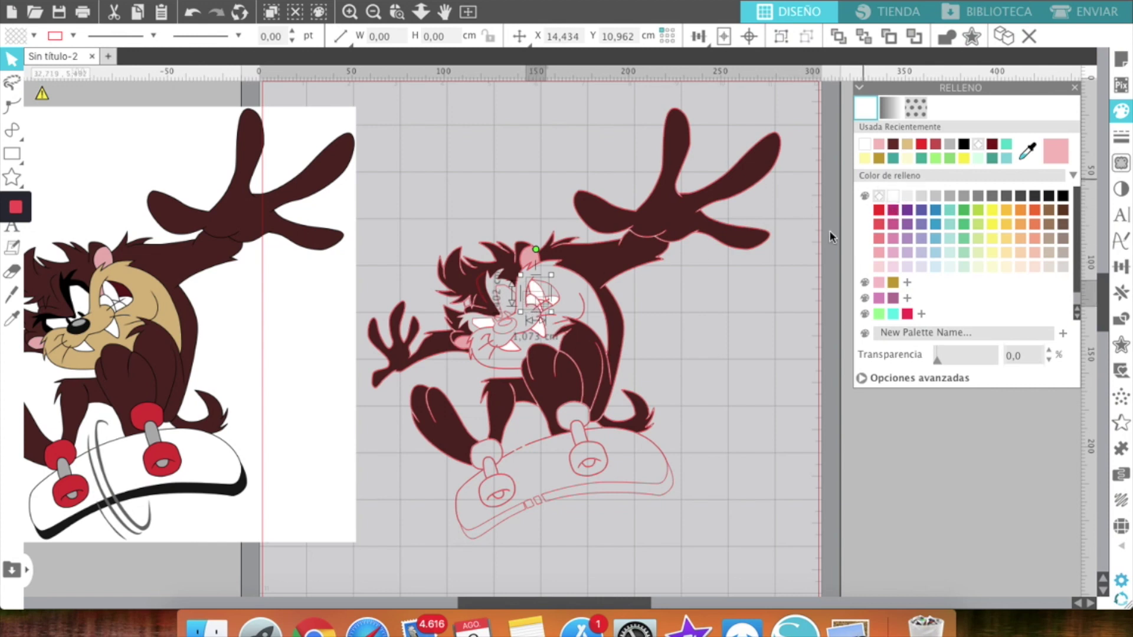
{"action": "left_click_drag", "start_coordinate": [546, 309], "coordinate": [549, 312]}
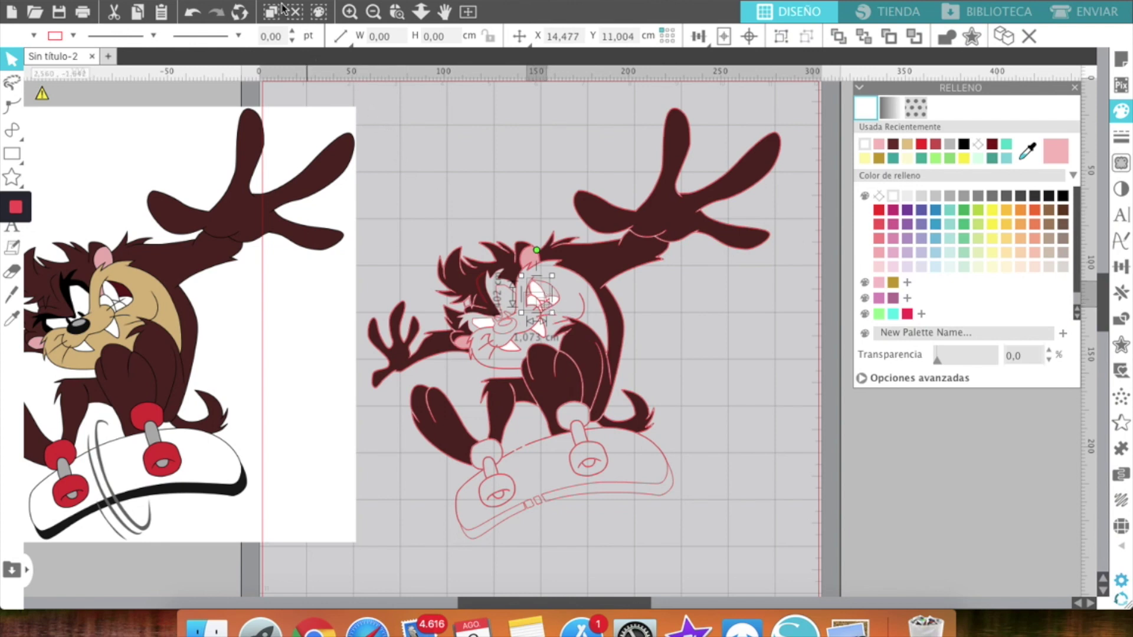
{"action": "left_click", "coordinate": [193, 12]}
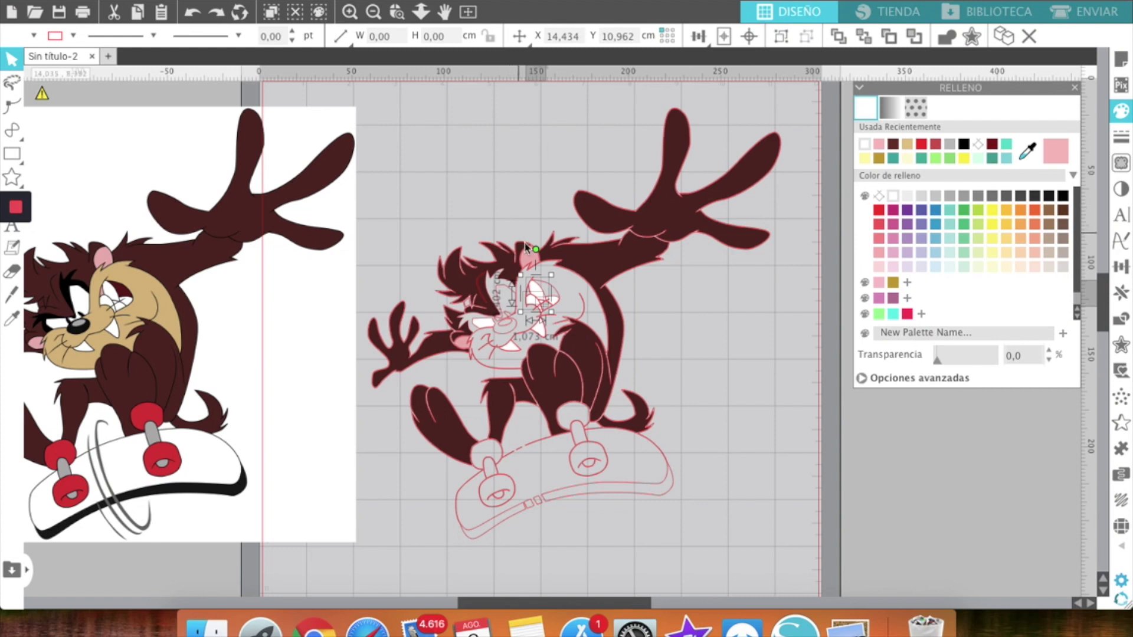
{"action": "left_click_drag", "start_coordinate": [548, 312], "coordinate": [558, 324]}
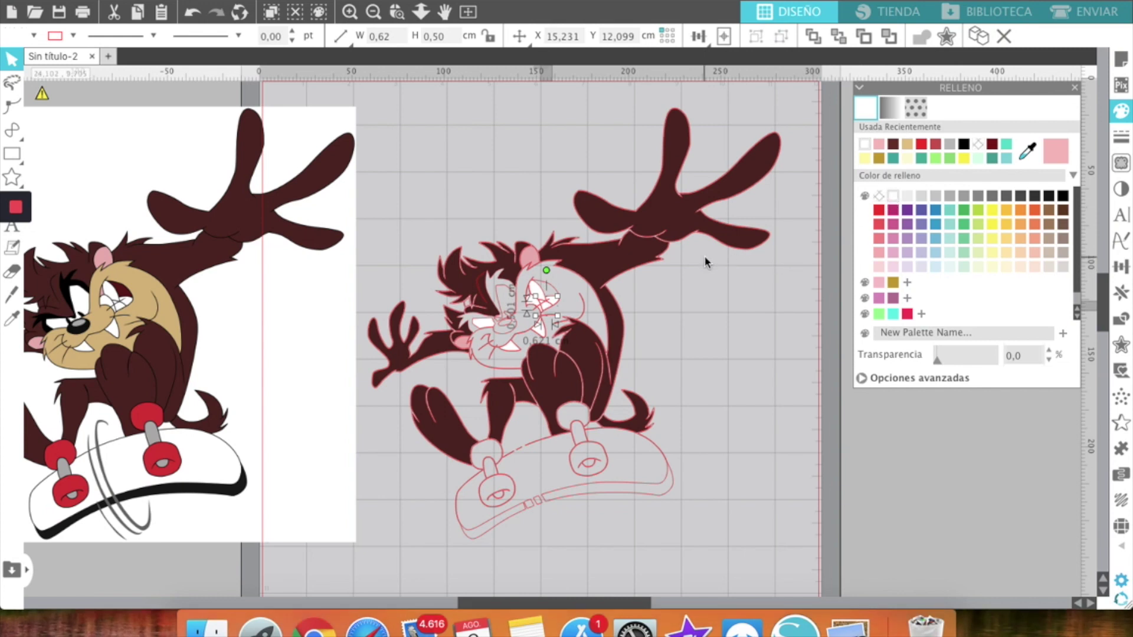
{"action": "left_click", "coordinate": [505, 292]}
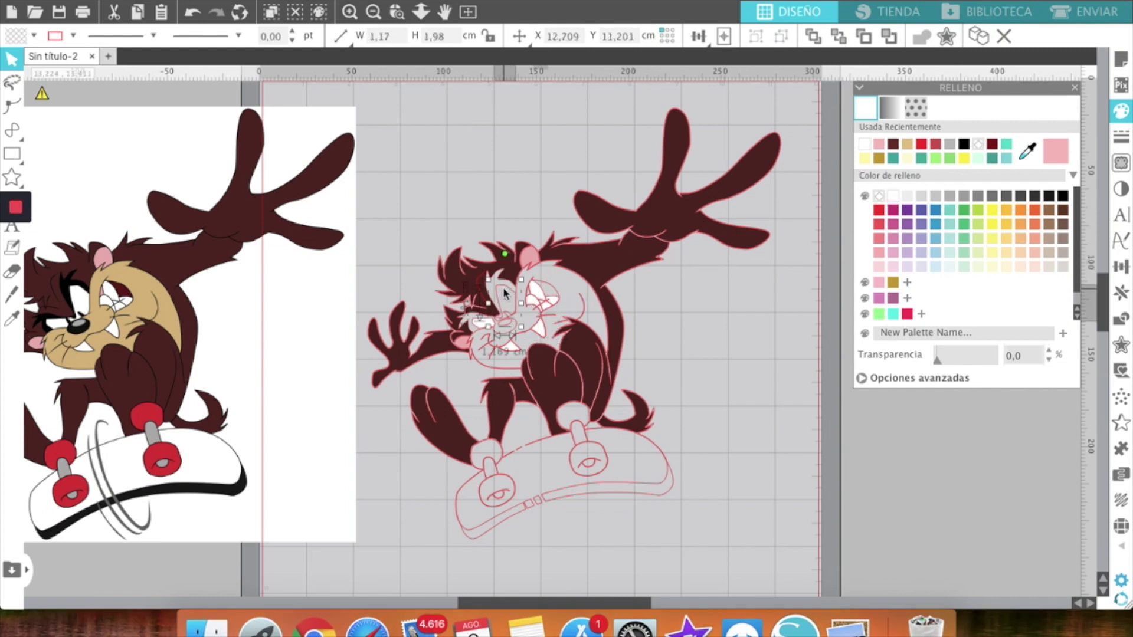
{"action": "left_click", "coordinate": [893, 196]}
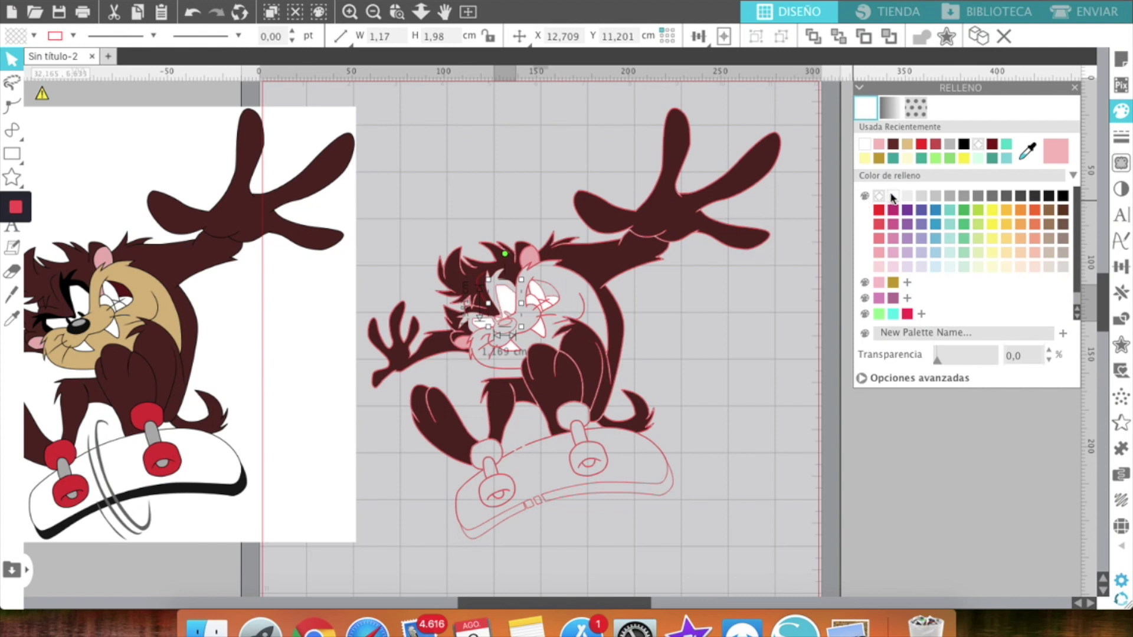
Fill the large face and belly shape with the tan sampled from the original image.
{"action": "left_click", "coordinate": [596, 308]}
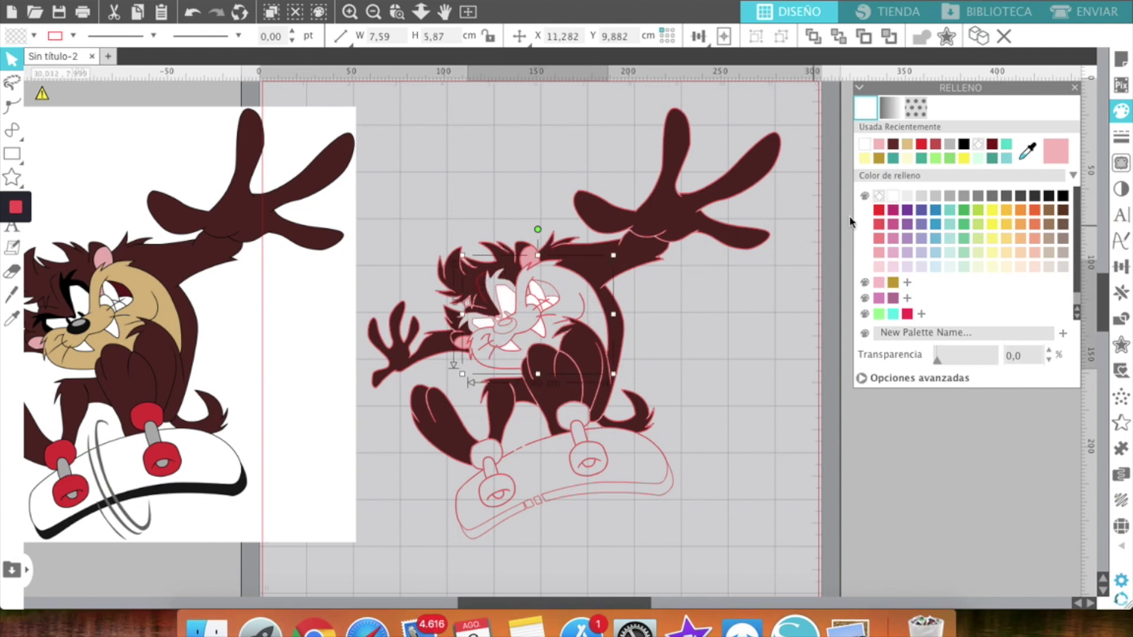
{"action": "left_click", "coordinate": [1028, 152]}
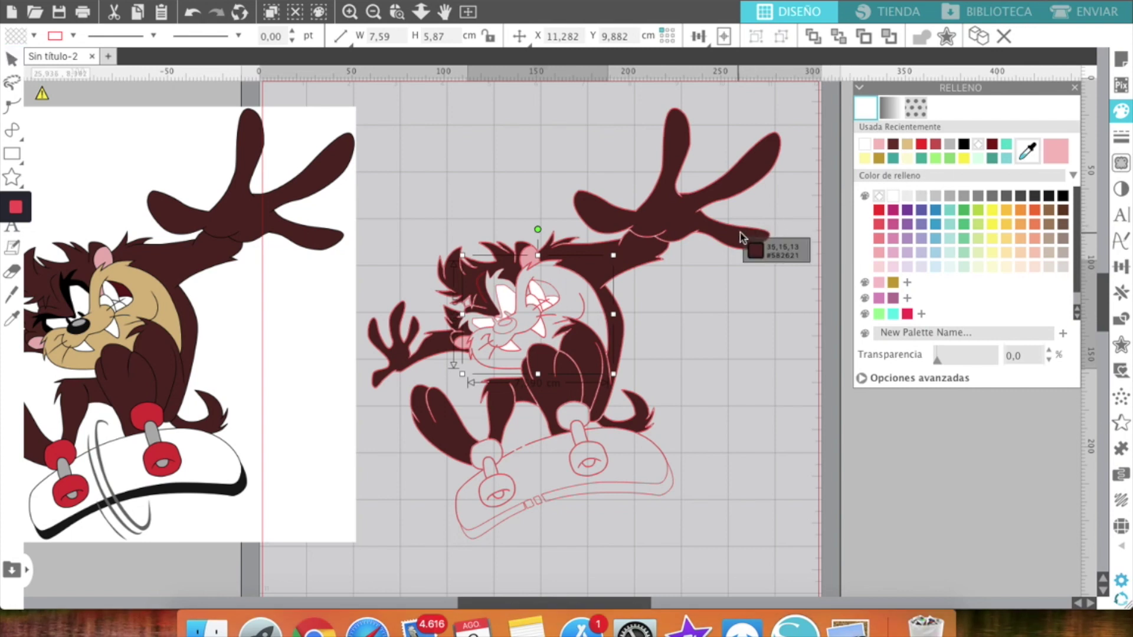
{"action": "left_click", "coordinate": [148, 298]}
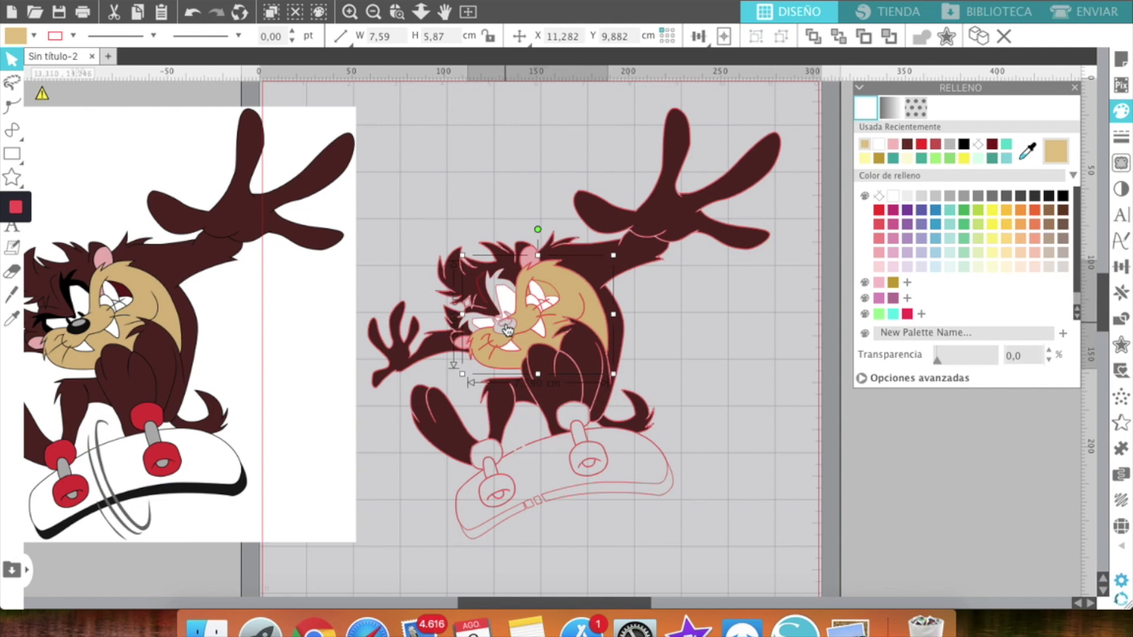
Fill the left eye shape, both skateboard axles and both wheel centres with the recently used light grey.
{"action": "left_click", "coordinate": [507, 327]}
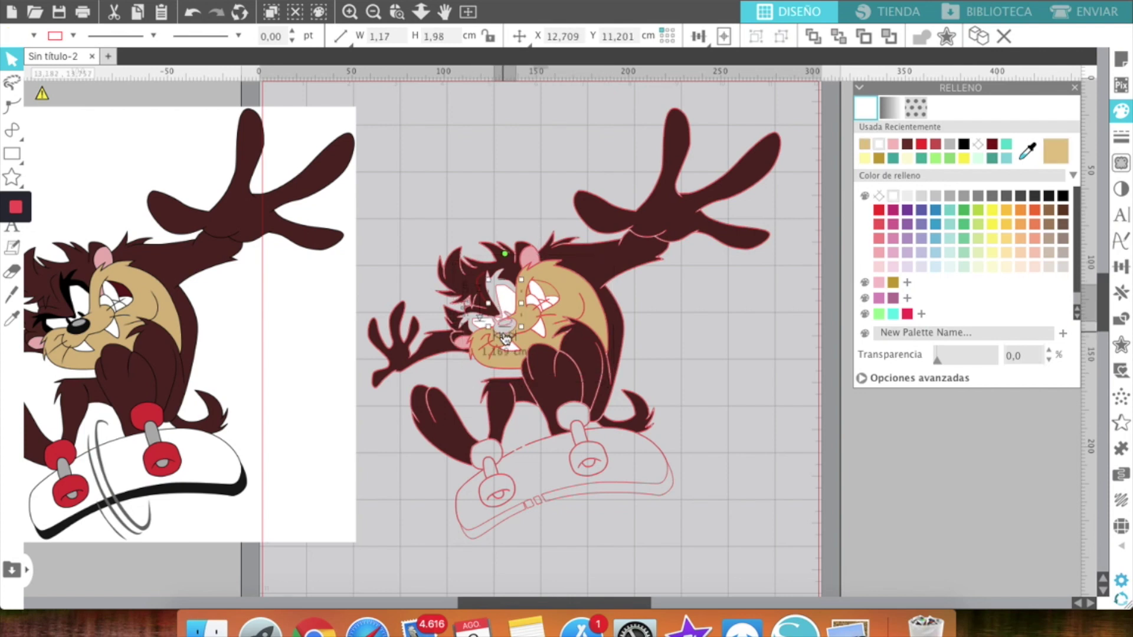
{"action": "left_click", "coordinate": [499, 476]}
{"action": "left_click", "coordinate": [581, 442], "text": "shift"}
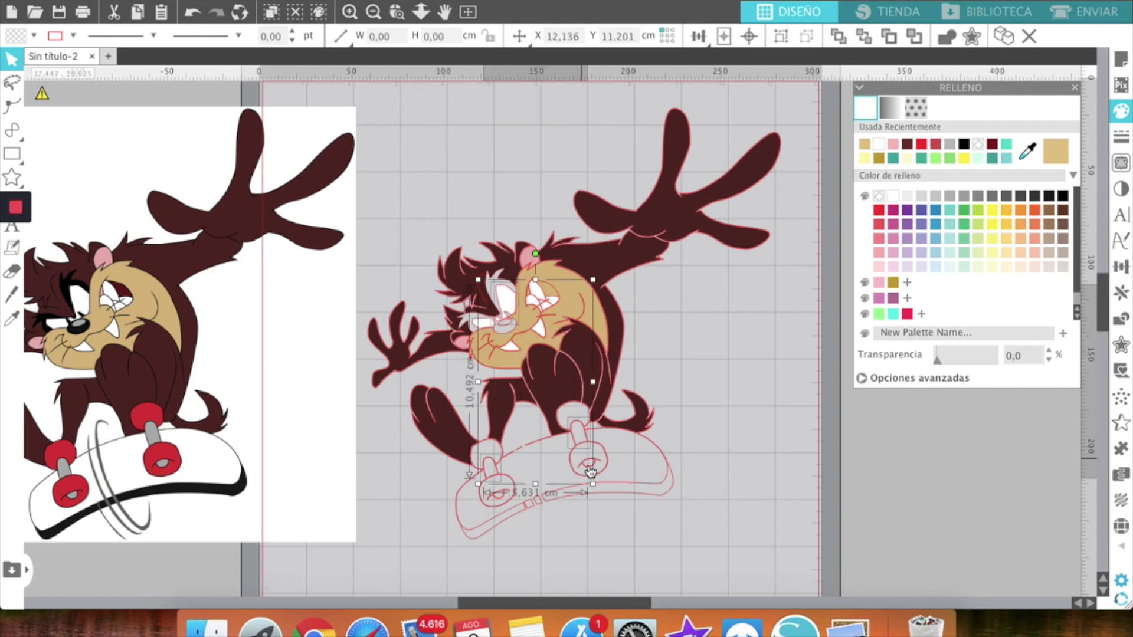
{"action": "left_click", "coordinate": [500, 501], "text": "shift"}
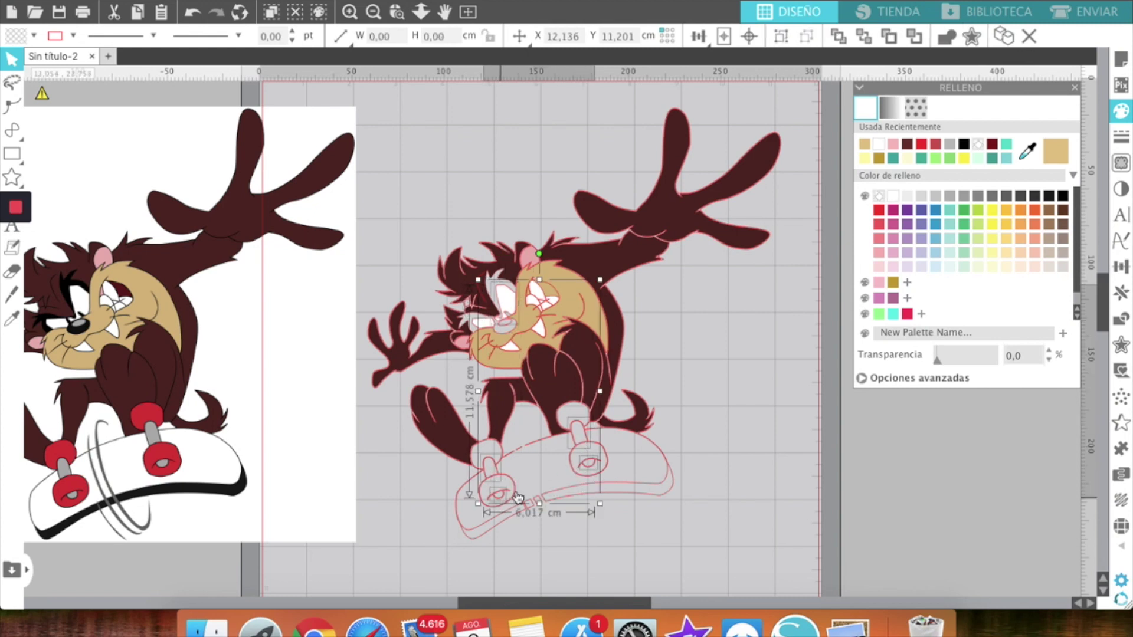
{"action": "left_click", "coordinate": [952, 145]}
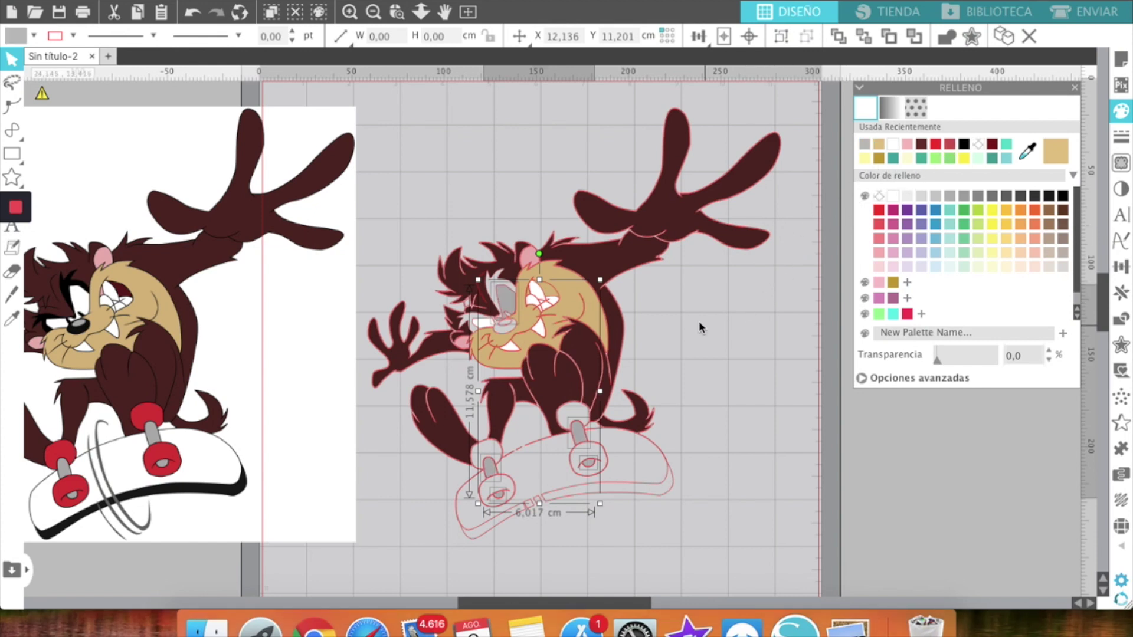
Select the four round wheel shapes at the ends of both skateboard axles and fill them with the recently used muted red.
{"action": "left_click", "coordinate": [581, 413]}
{"action": "left_click", "coordinate": [562, 424]}
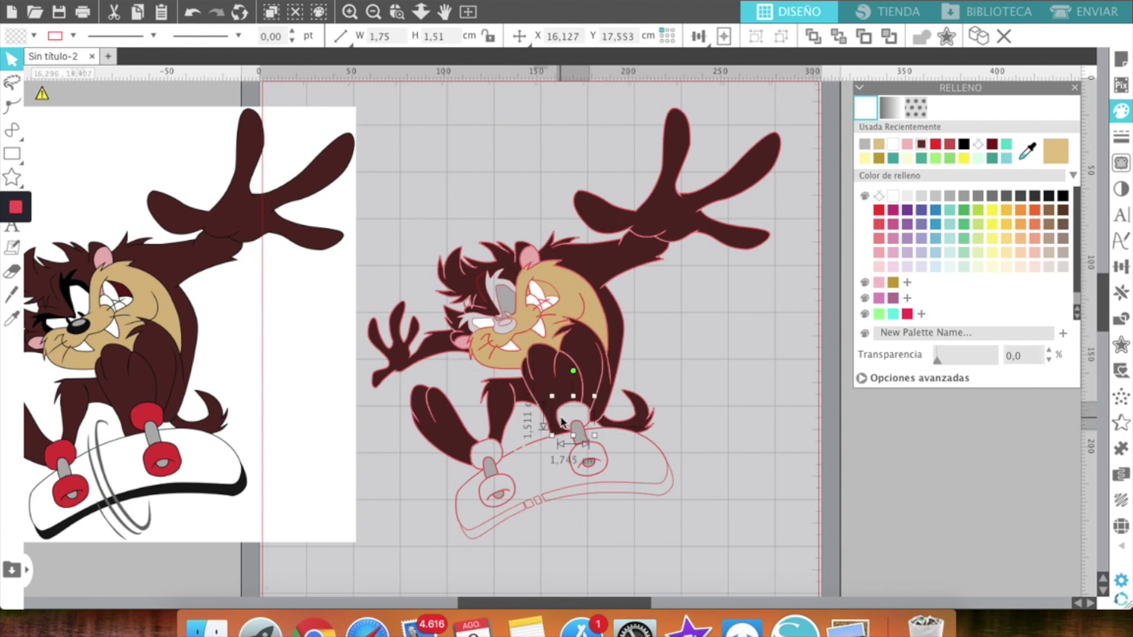
{"action": "left_click", "coordinate": [478, 456]}
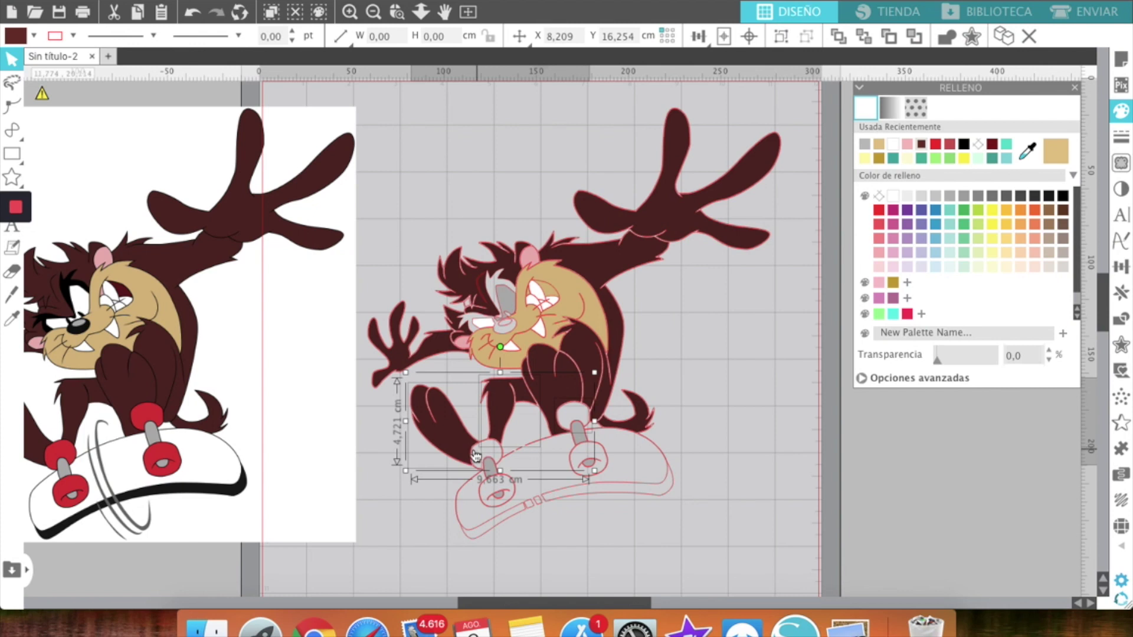
{"action": "left_click", "coordinate": [471, 446]}
{"action": "left_click", "coordinate": [496, 465]}
{"action": "left_click", "coordinate": [498, 493], "text": "shift"}
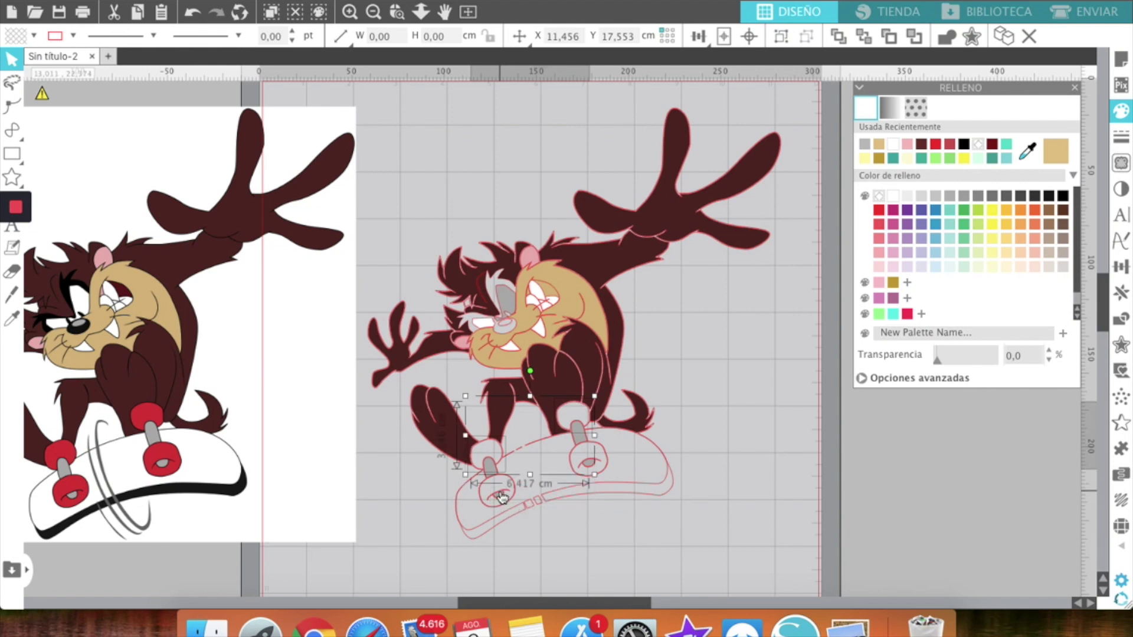
{"action": "left_click", "coordinate": [487, 490], "text": "shift"}
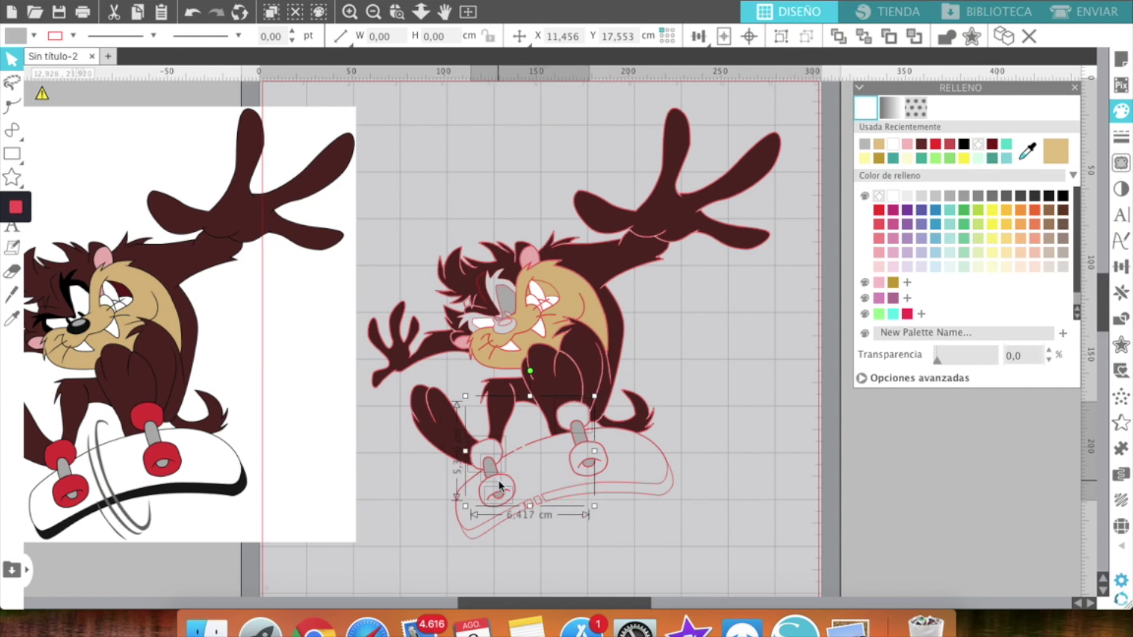
{"action": "left_click", "coordinate": [506, 487], "text": "shift"}
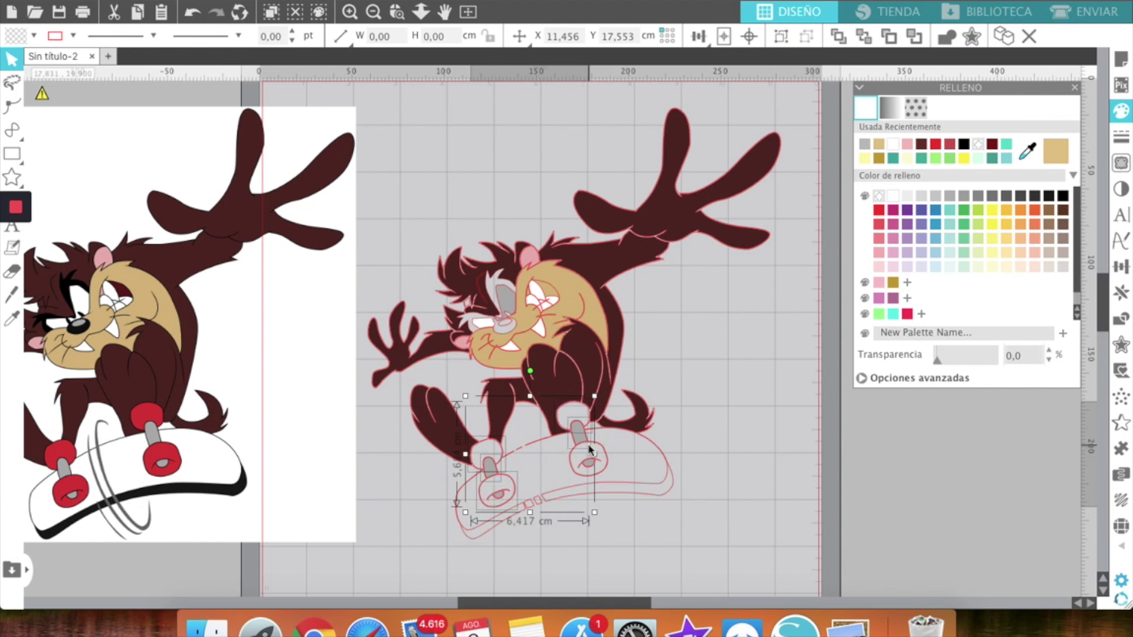
{"action": "left_click", "coordinate": [602, 449], "text": "shift"}
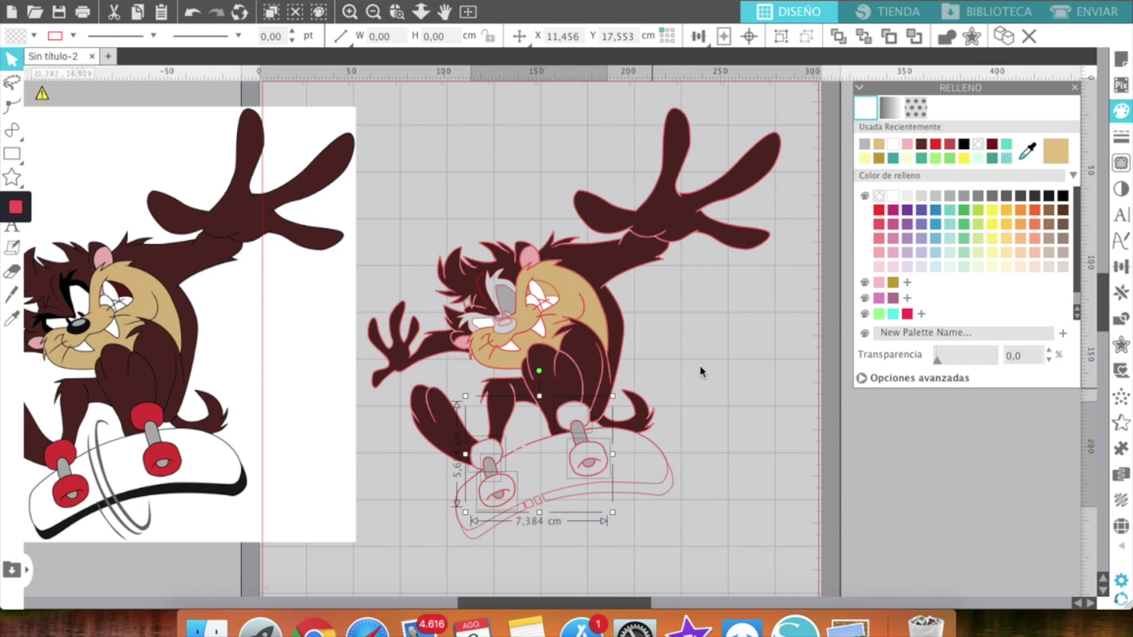
{"action": "left_click", "coordinate": [908, 314]}
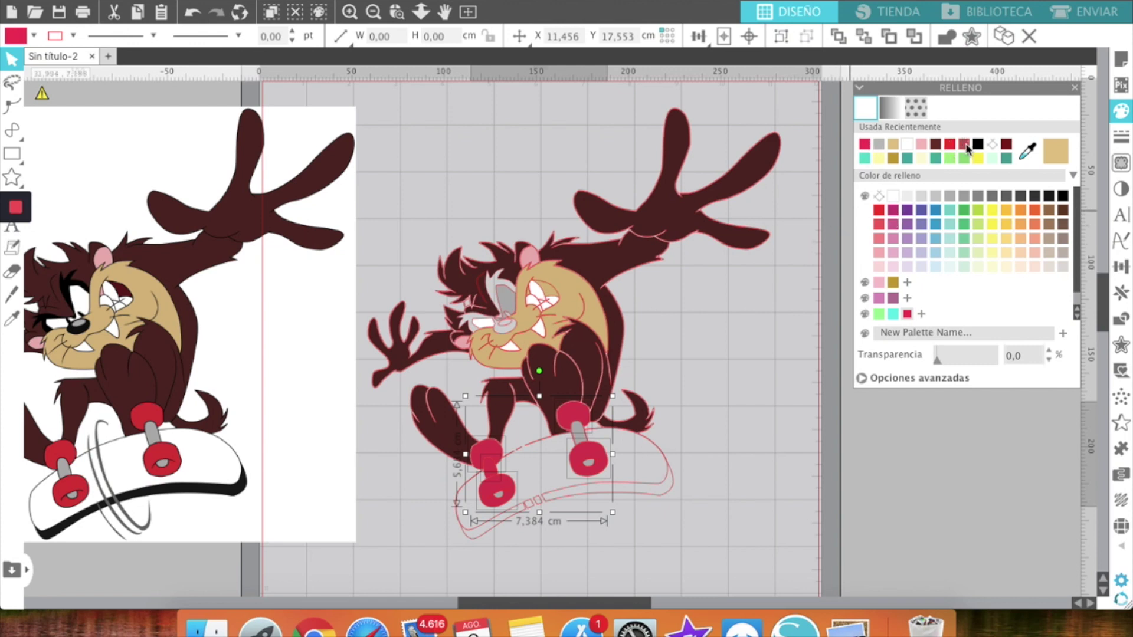
{"action": "left_click", "coordinate": [965, 145]}
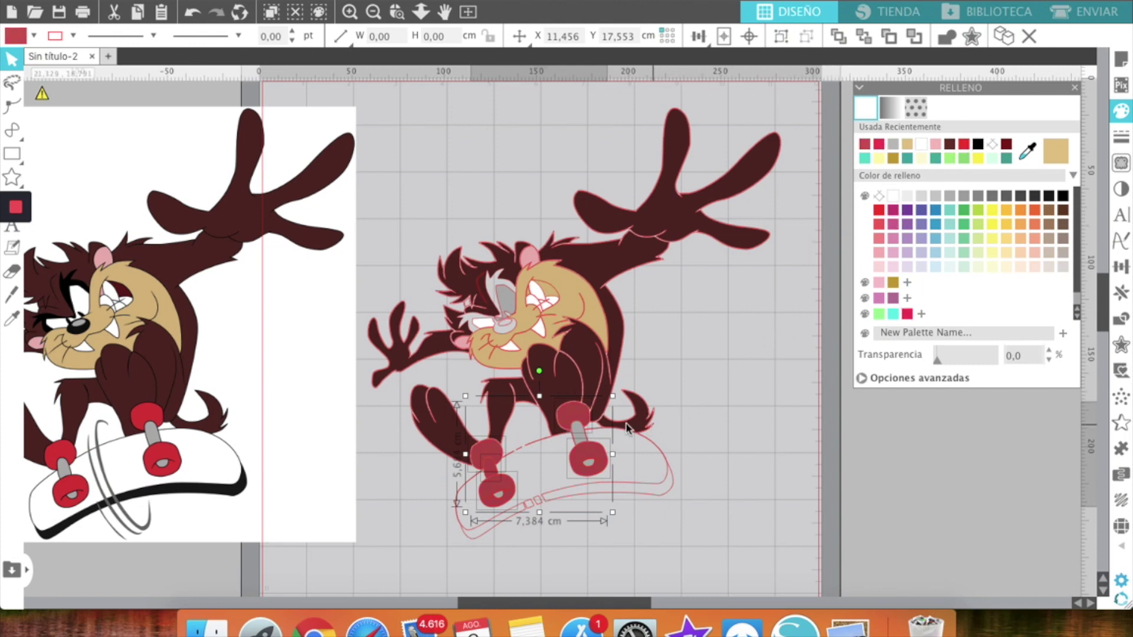
Refill the left skateboard axle with light grey and the large left eye shape with white.
{"action": "left_click", "coordinate": [492, 472]}
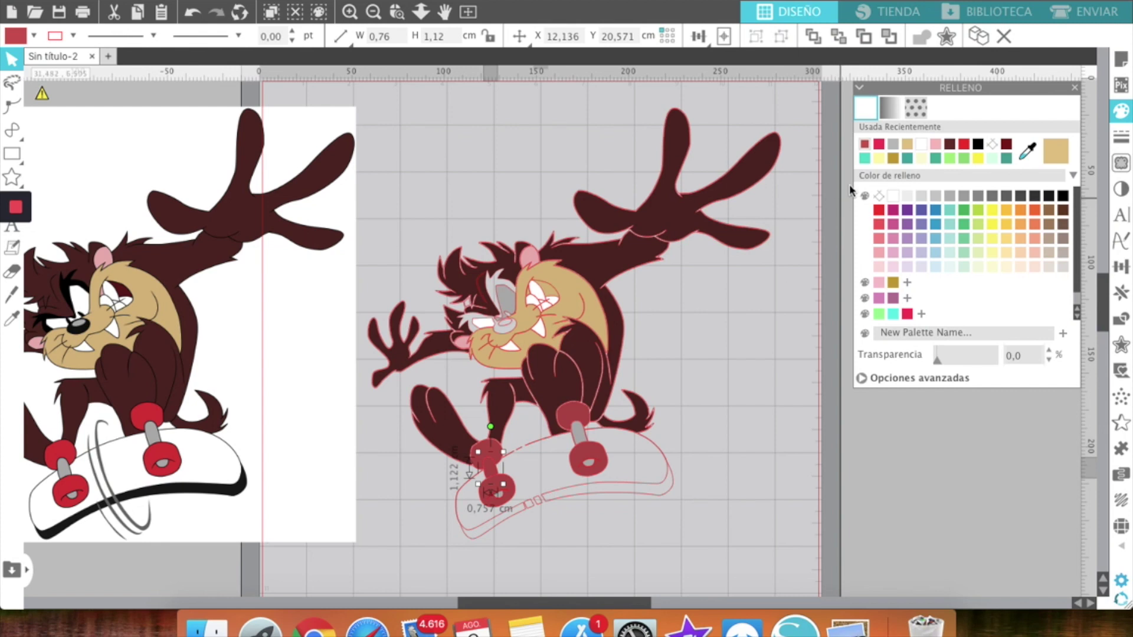
{"action": "left_click", "coordinate": [894, 145]}
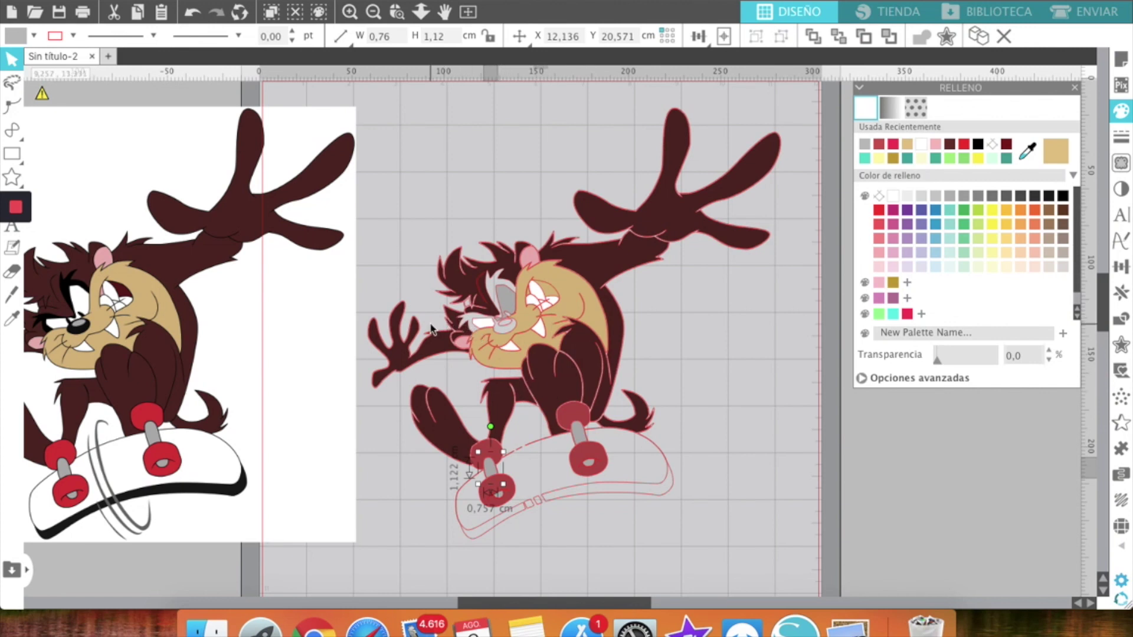
{"action": "left_click", "coordinate": [502, 290]}
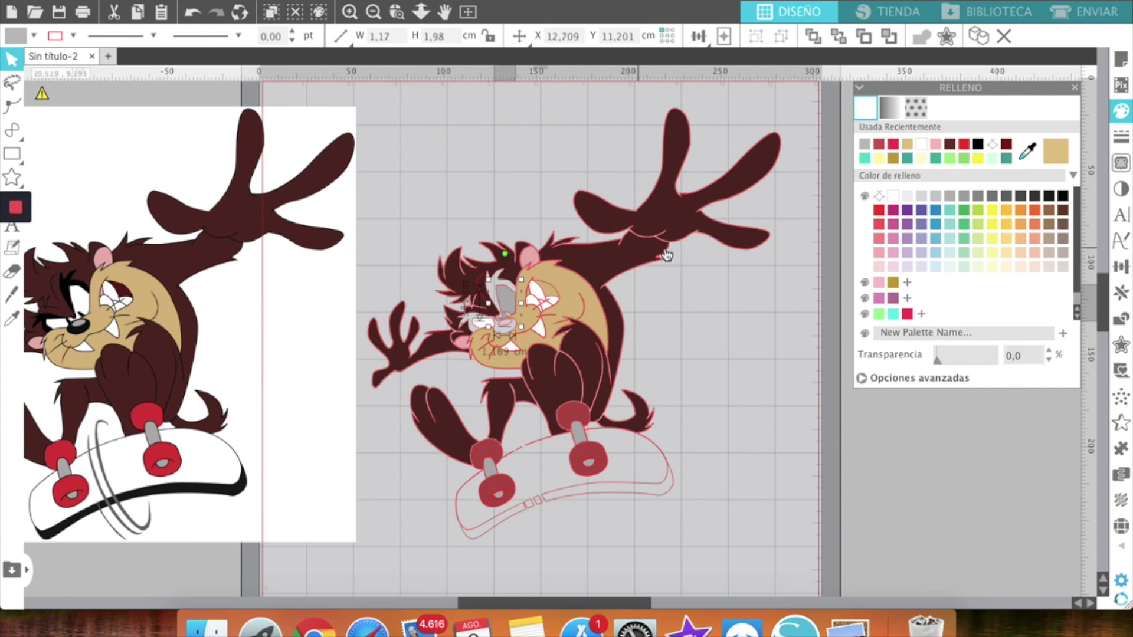
{"action": "left_click", "coordinate": [891, 198]}
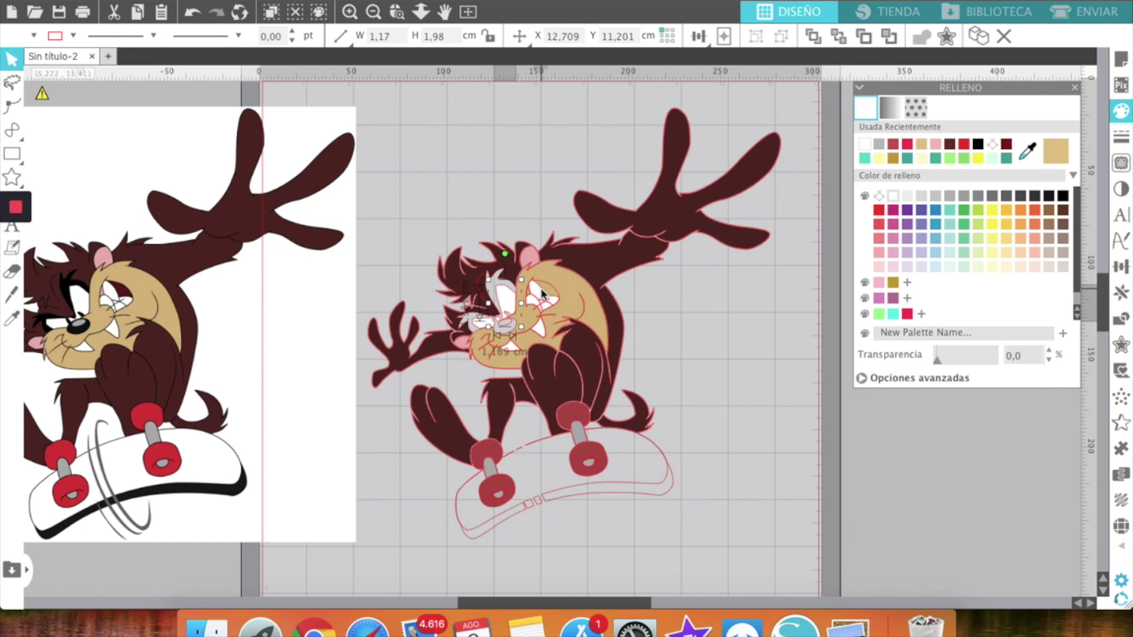
Trace the right eye area of the original image and move the trace to the empty space above the traced figure's head.
{"action": "scroll", "coordinate": [102, 272], "scroll_direction": "up", "scroll_amount": 2}
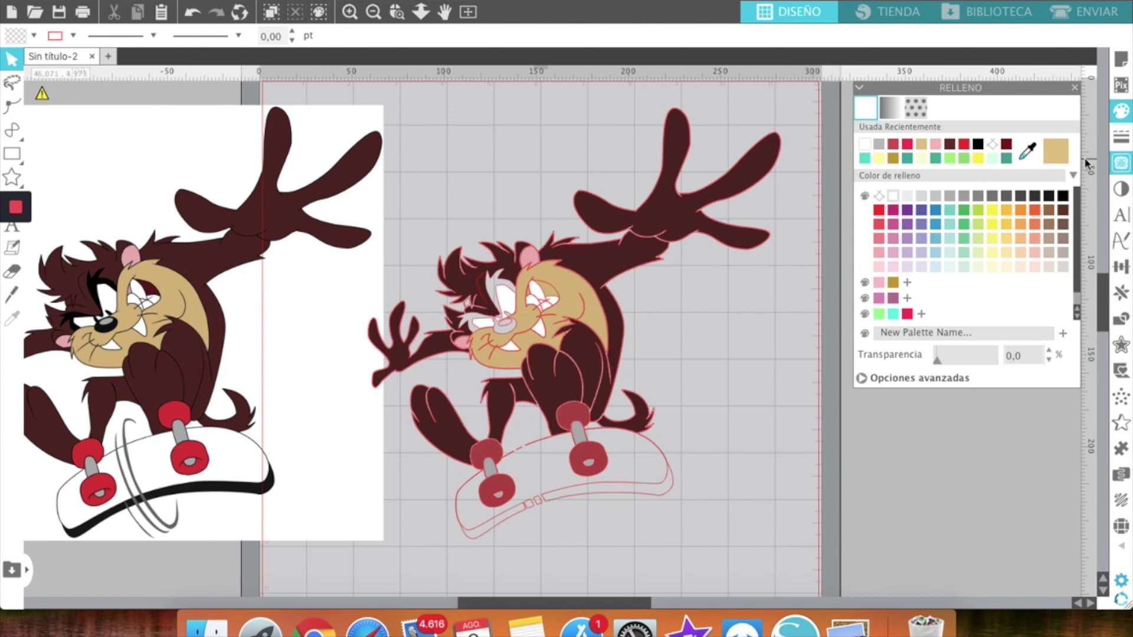
{"action": "left_click", "coordinate": [1121, 163]}
{"action": "left_click", "coordinate": [890, 154]}
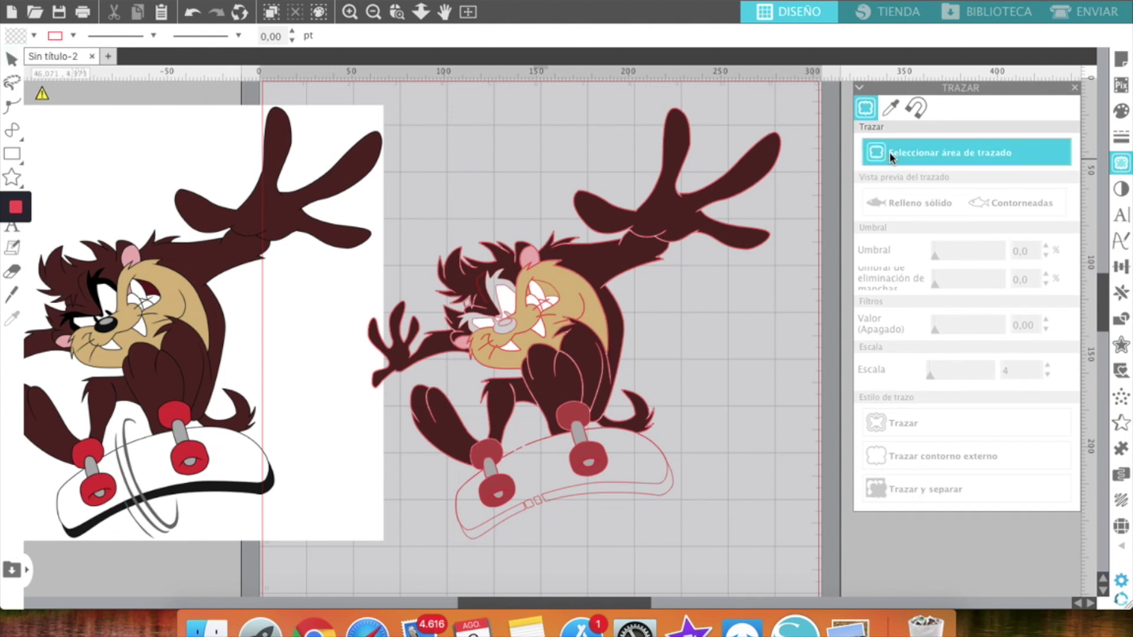
{"action": "mouse_move", "coordinate": [126, 261]}
{"action": "left_mouse_down"}
{"action": "mouse_move", "coordinate": [145, 304]}
{"action": "mouse_move", "coordinate": [172, 315]}
{"action": "left_mouse_up"}
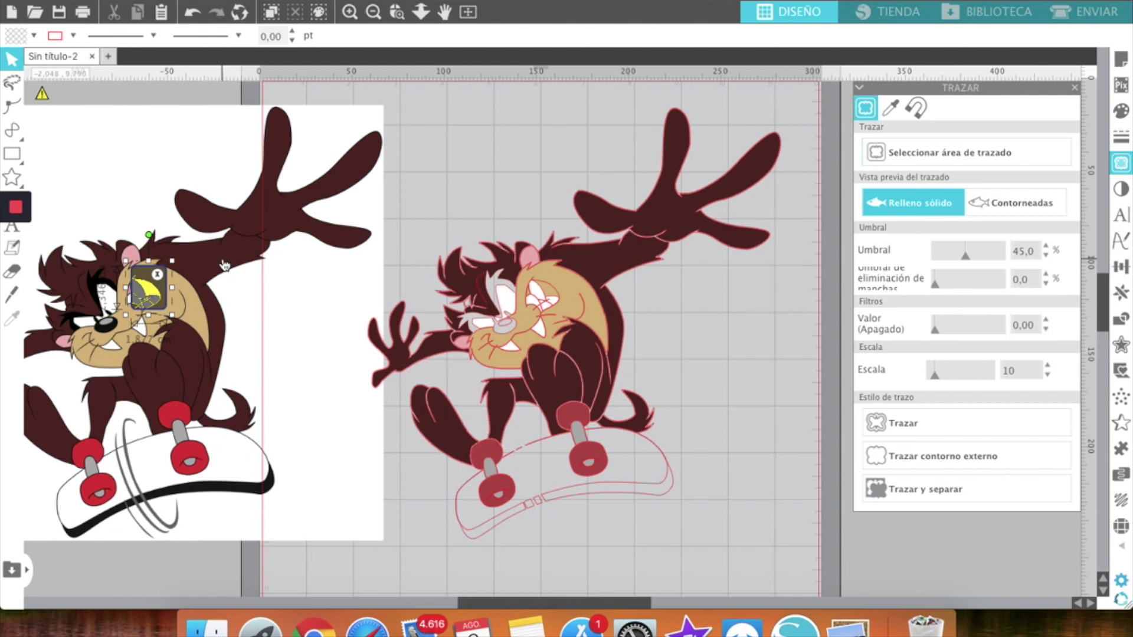
{"action": "left_click", "coordinate": [895, 416]}
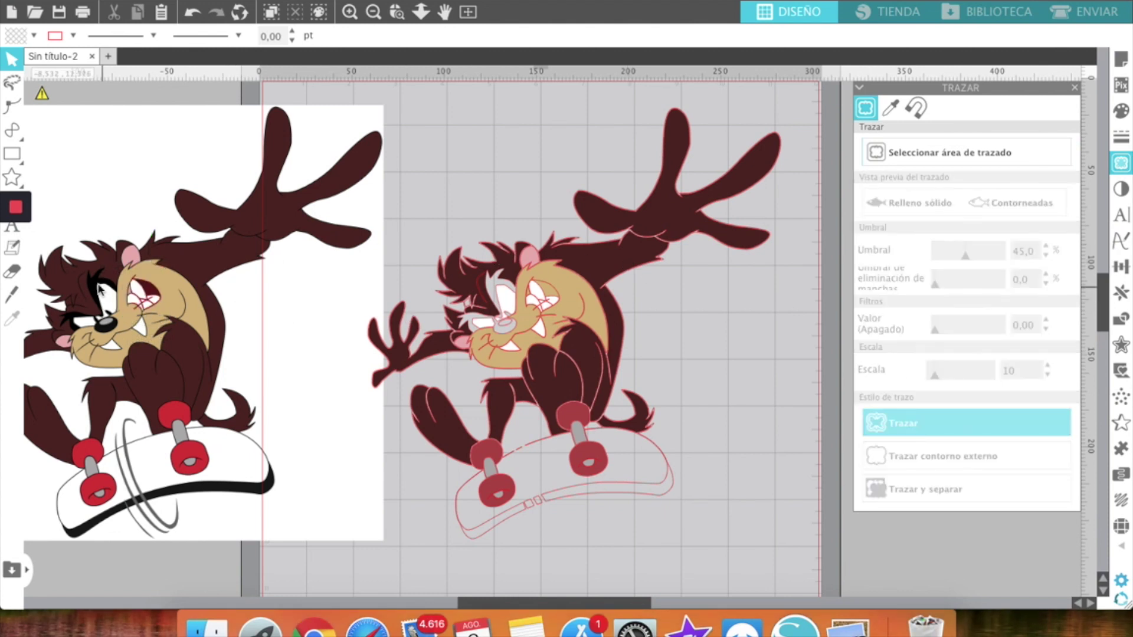
{"action": "left_click_drag", "start_coordinate": [137, 300], "coordinate": [454, 202]}
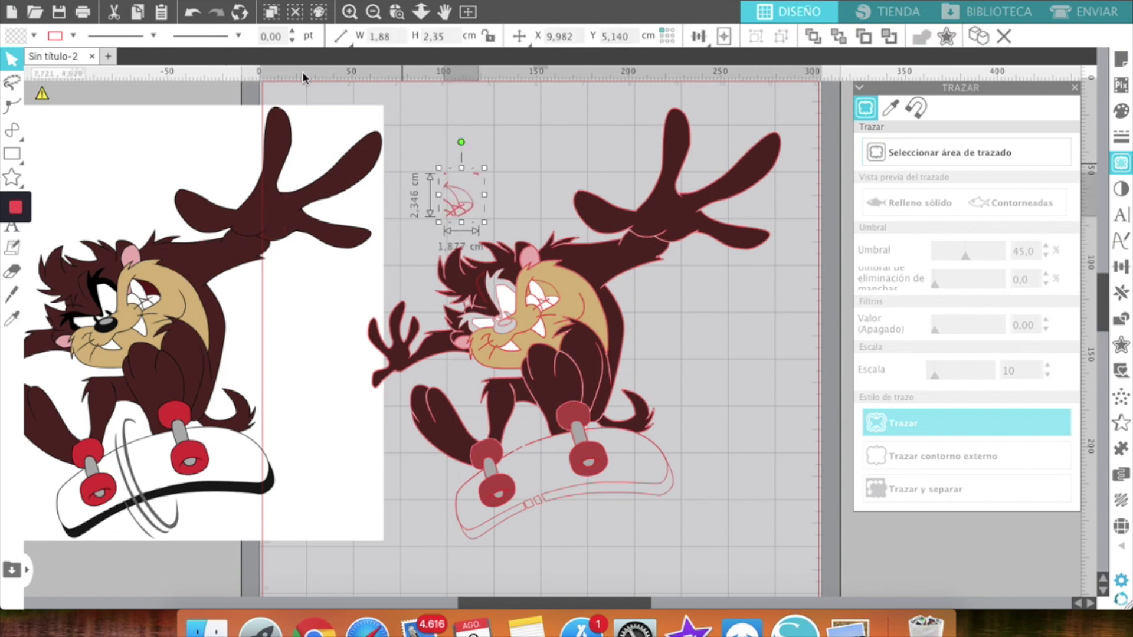
Release the compound path of the new eye trace and move its main outline away from the small leftover pieces.
{"action": "left_click", "coordinate": [345, 1]}
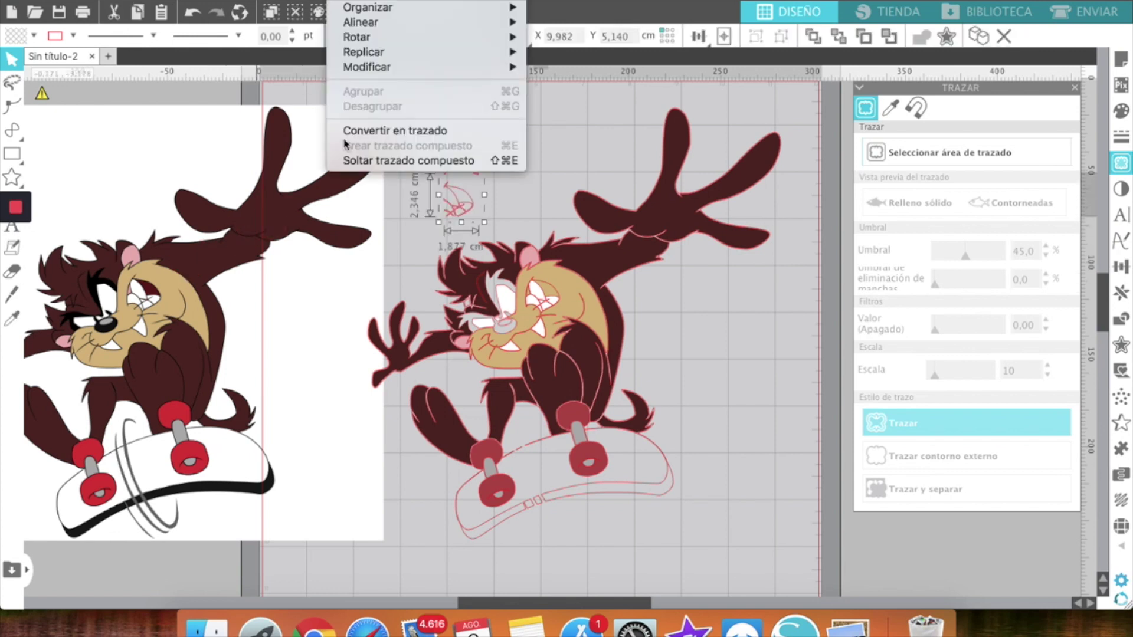
{"action": "left_click", "coordinate": [360, 160]}
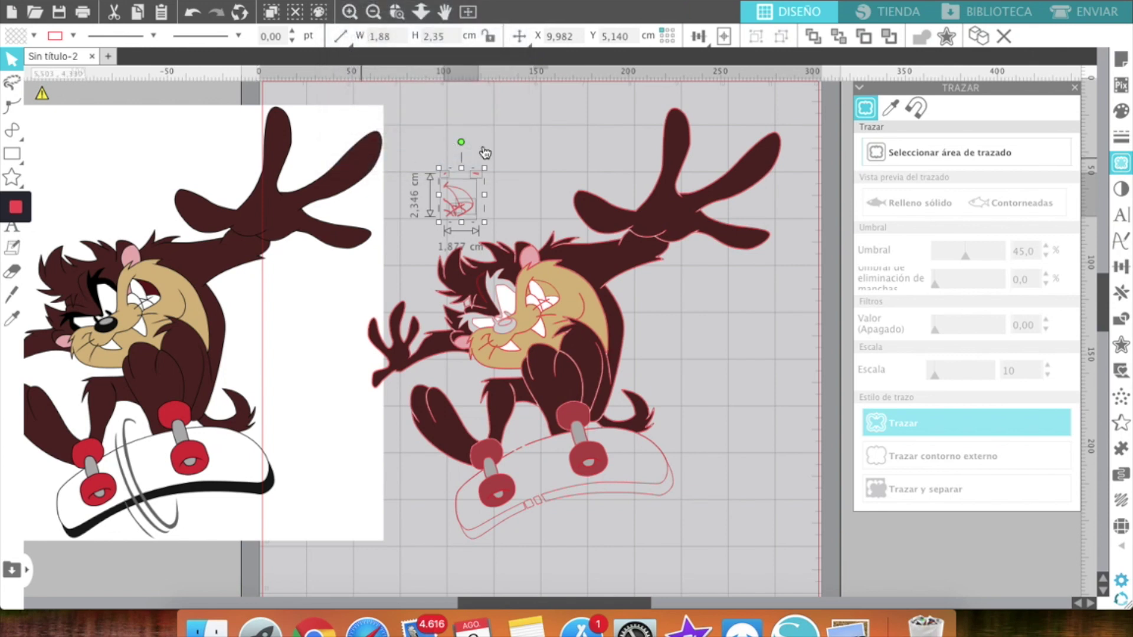
{"action": "left_click", "coordinate": [514, 169]}
{"action": "left_click_drag", "start_coordinate": [456, 190], "coordinate": [543, 272]}
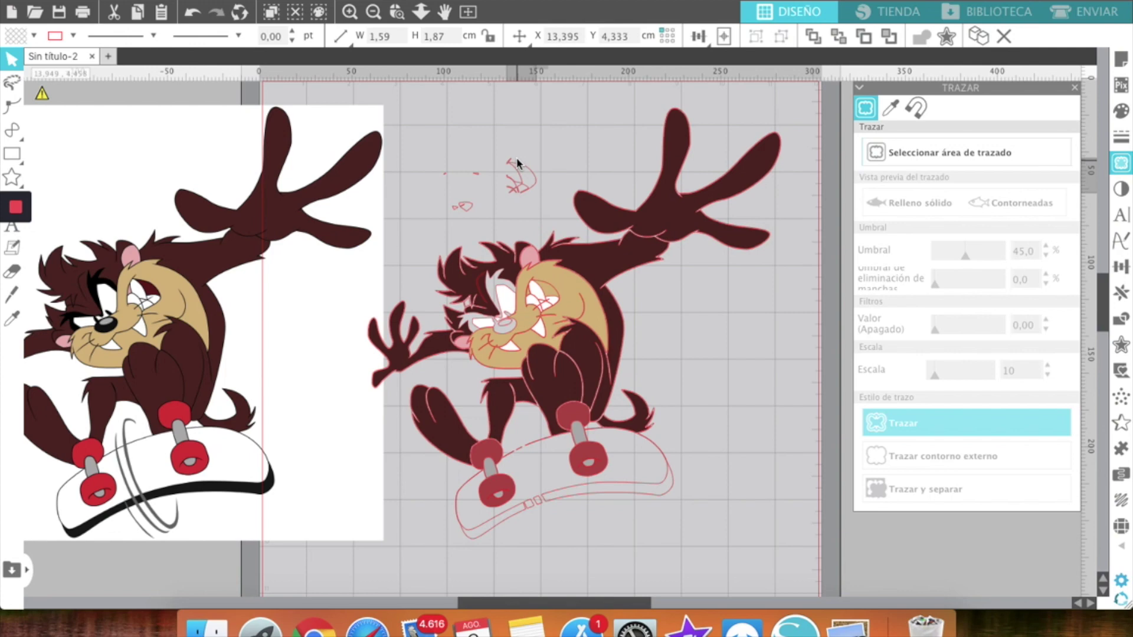
{"action": "left_click", "coordinate": [519, 177]}
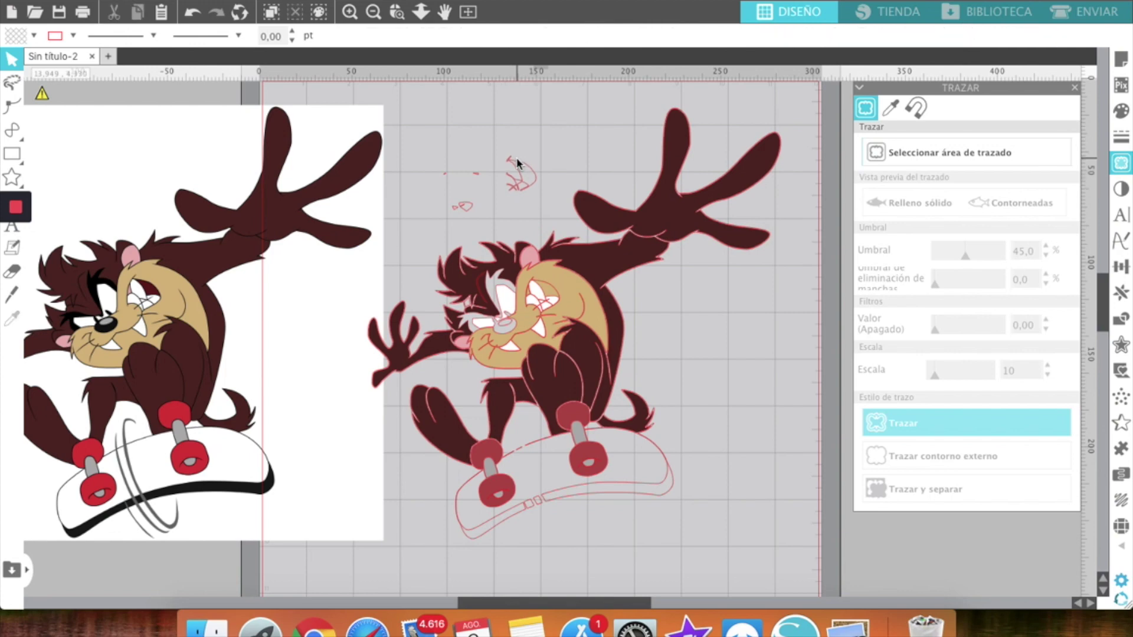
Apply an internal offset with sharp corners to the separated main eye outline.
{"action": "left_click", "coordinate": [397, 12]}
{"action": "left_click_drag", "start_coordinate": [475, 116], "coordinate": [538, 207]}
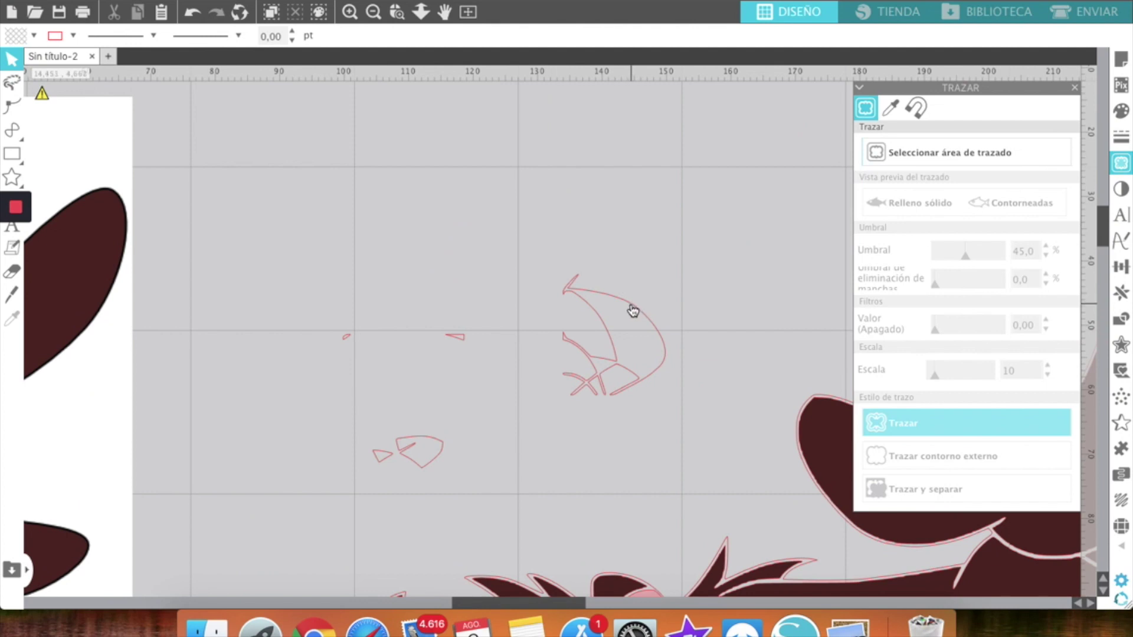
{"action": "left_click", "coordinate": [630, 305]}
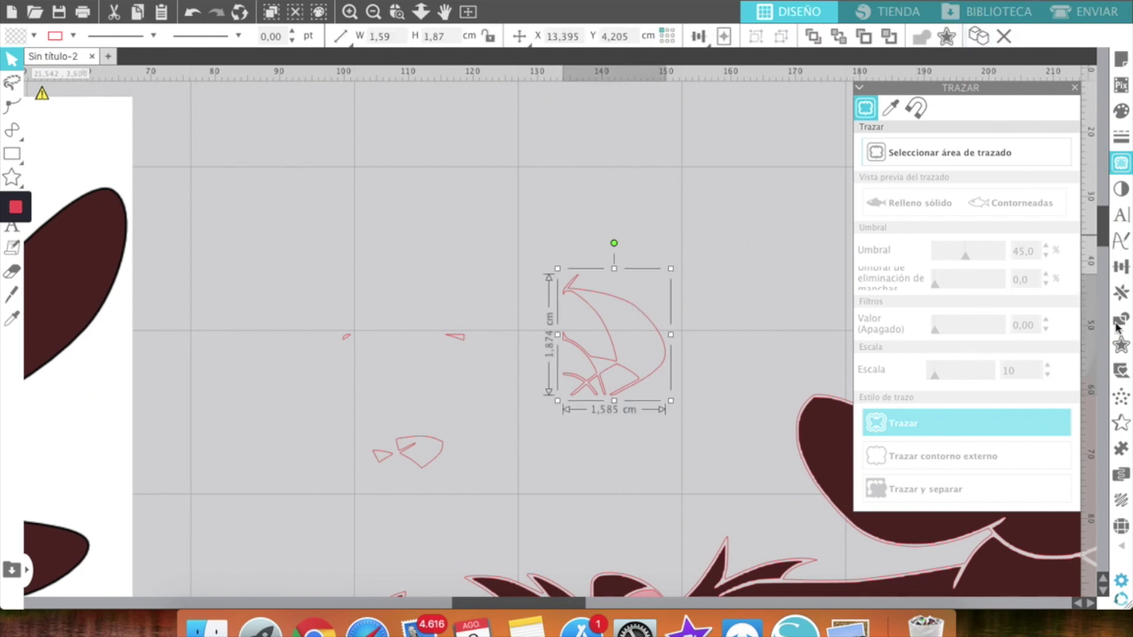
{"action": "left_click", "coordinate": [1122, 347]}
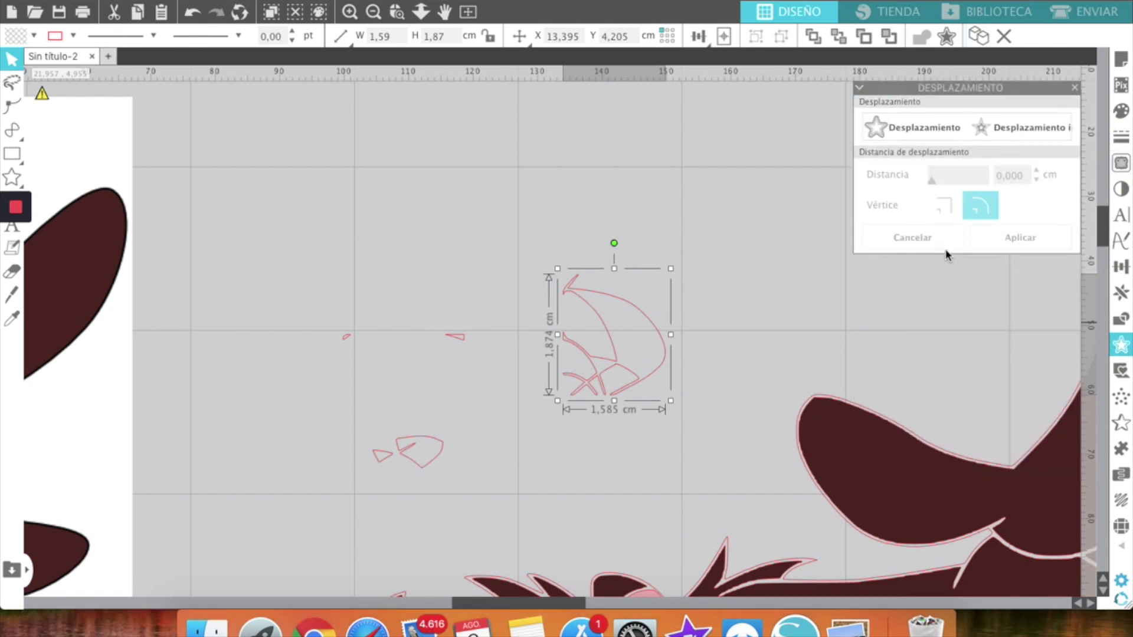
{"action": "left_click", "coordinate": [1003, 133]}
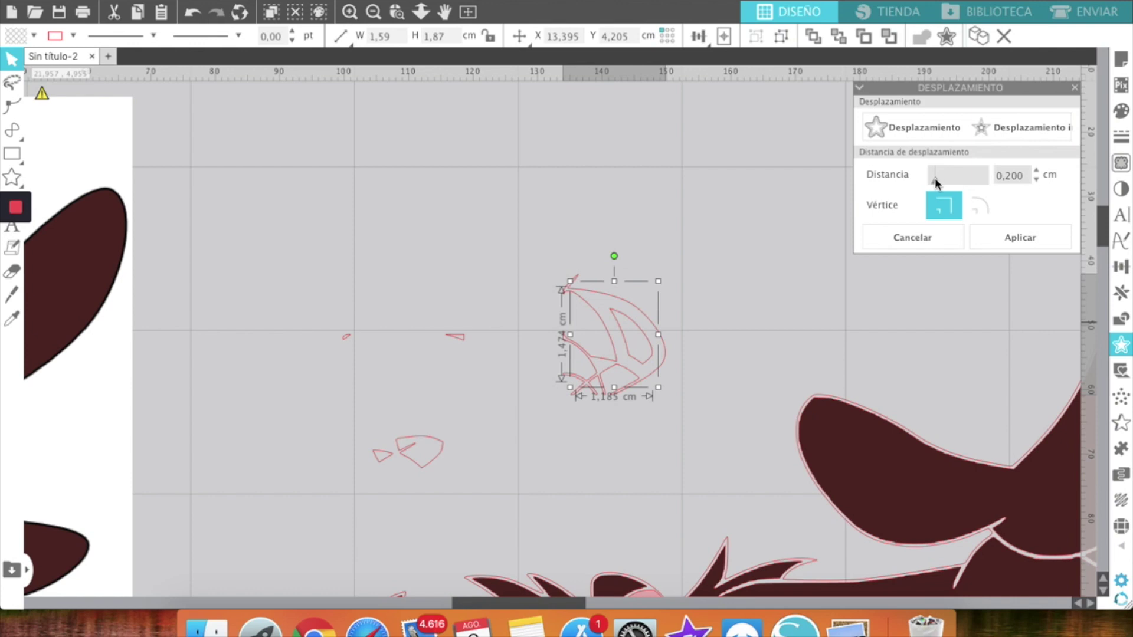
{"action": "left_click", "coordinate": [1007, 175]}
{"action": "left_click", "coordinate": [1010, 235]}
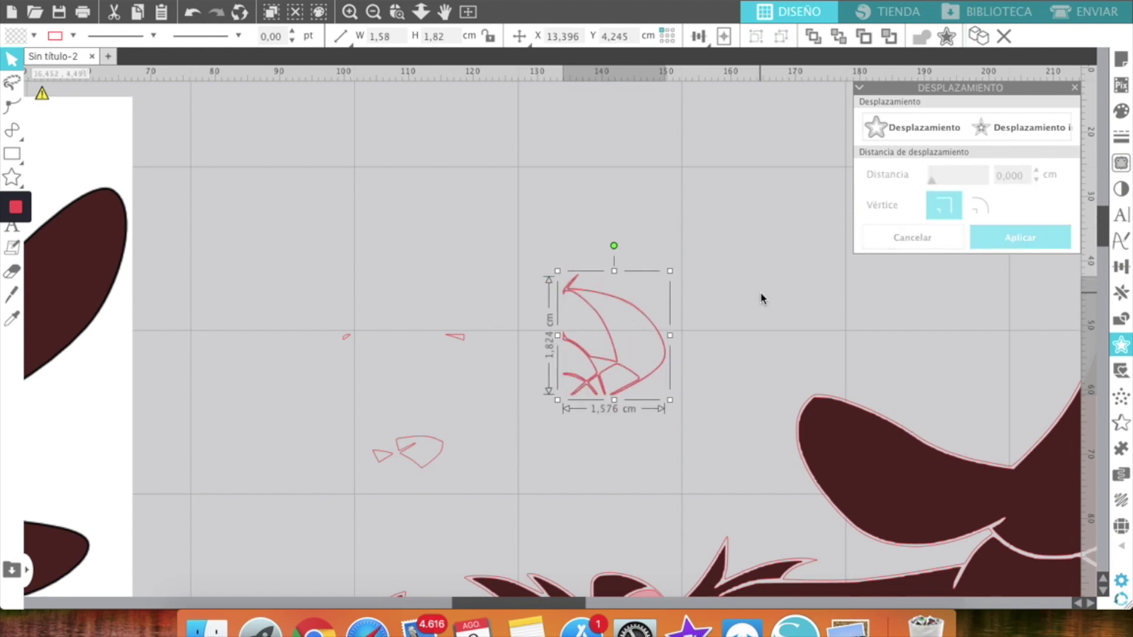
Move the offset copy of the eye outline off the original into the empty space beside it.
{"action": "left_click", "coordinate": [706, 324]}
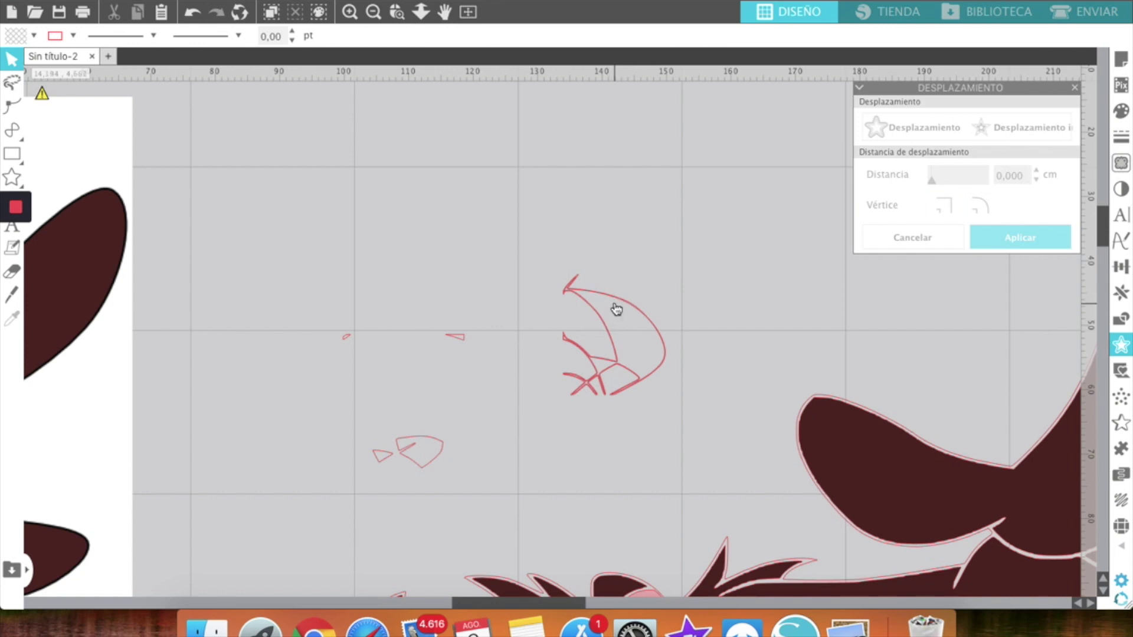
{"action": "left_click", "coordinate": [614, 303]}
{"action": "left_click_drag", "start_coordinate": [640, 246], "coordinate": [727, 216]}
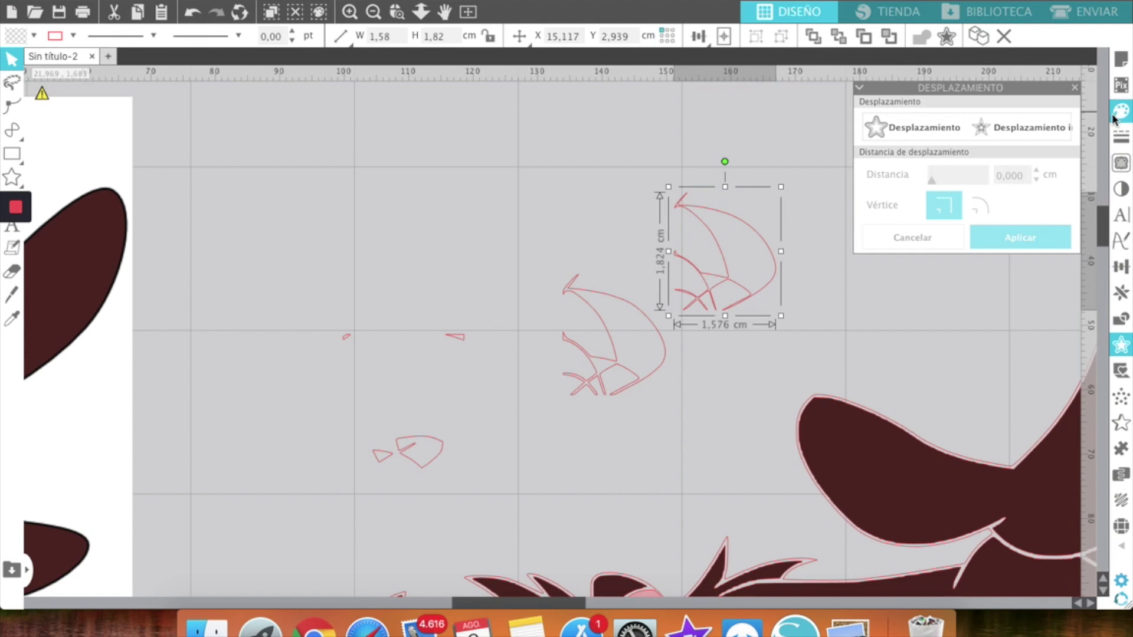
Apply an internal offset of 0,030 cm to the moved copy of the eye outline.
{"action": "left_click", "coordinate": [995, 124]}
{"action": "left_click", "coordinate": [997, 129]}
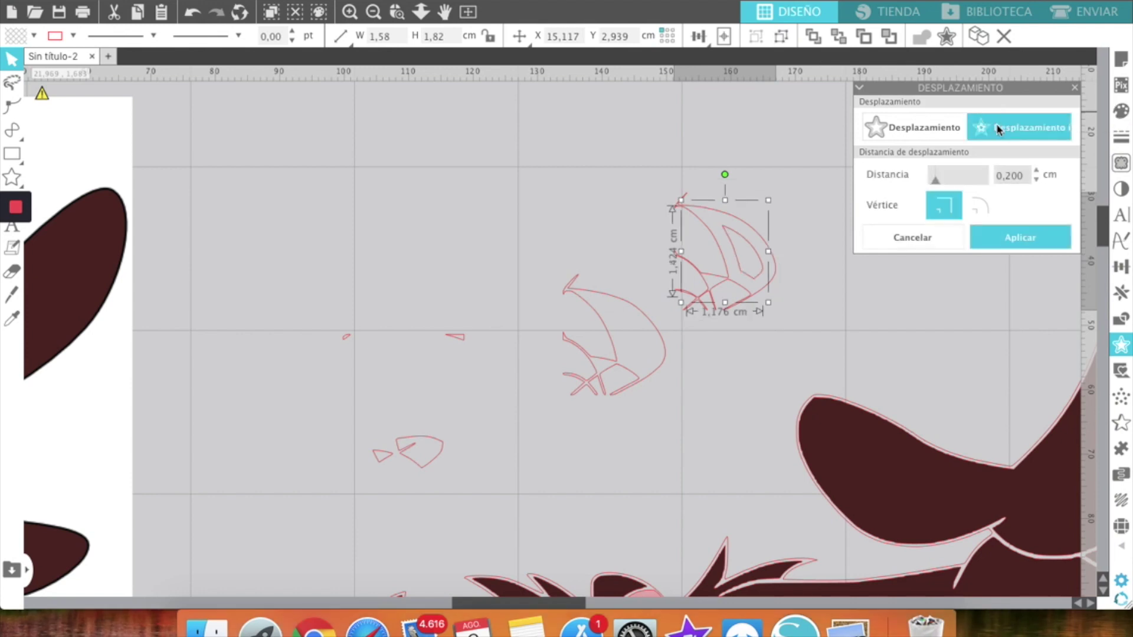
{"action": "double_click", "coordinate": [1003, 175]}
{"action": "type", "text": "0,0"}
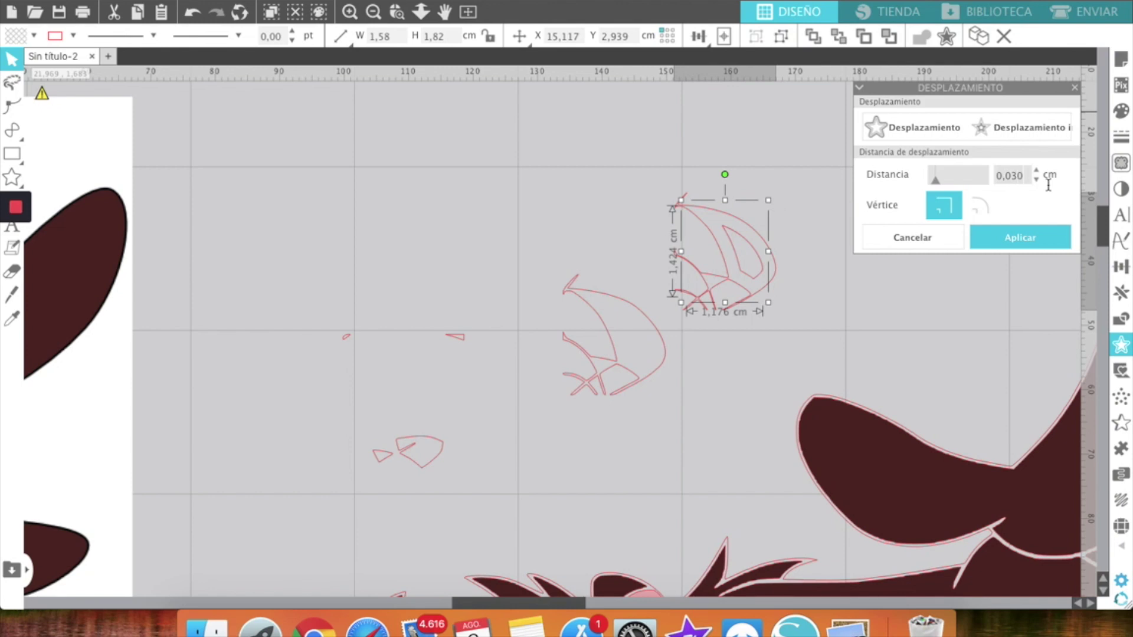
{"action": "left_click", "coordinate": [836, 296]}
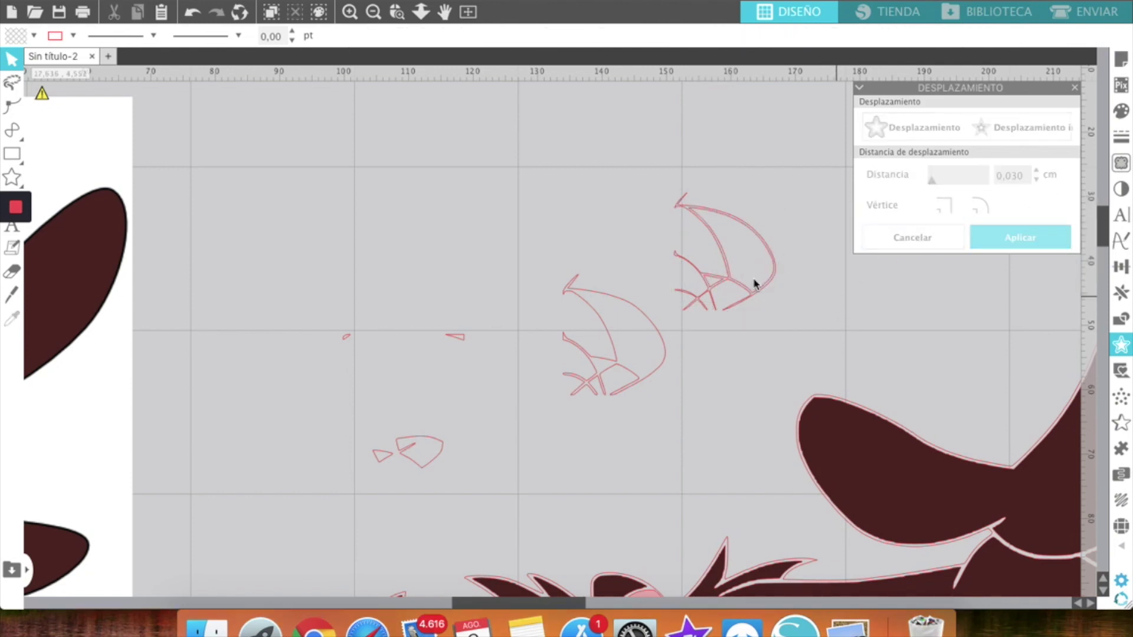
Pull the inner eyelid shape out of the offset outline and place it over the right eye of the coloured figure.
{"action": "left_click", "coordinate": [744, 281]}
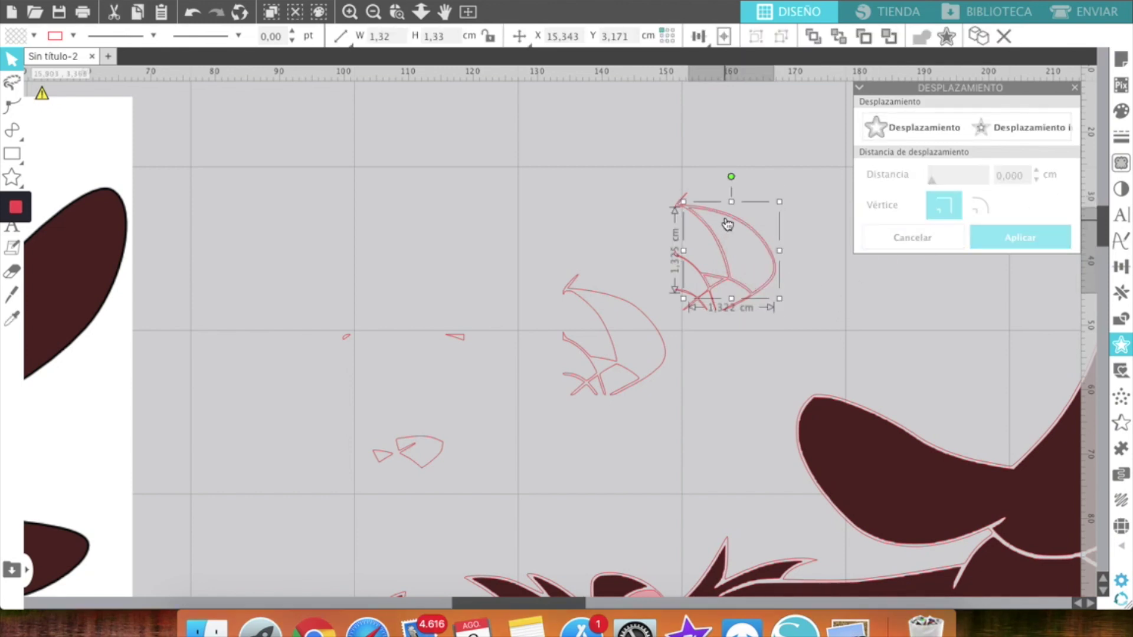
{"action": "mouse_move", "coordinate": [727, 230]}
{"action": "left_mouse_down"}
{"action": "mouse_move", "coordinate": [698, 288]}
{"action": "mouse_move", "coordinate": [691, 354]}
{"action": "mouse_move", "coordinate": [743, 395]}
{"action": "left_mouse_up"}
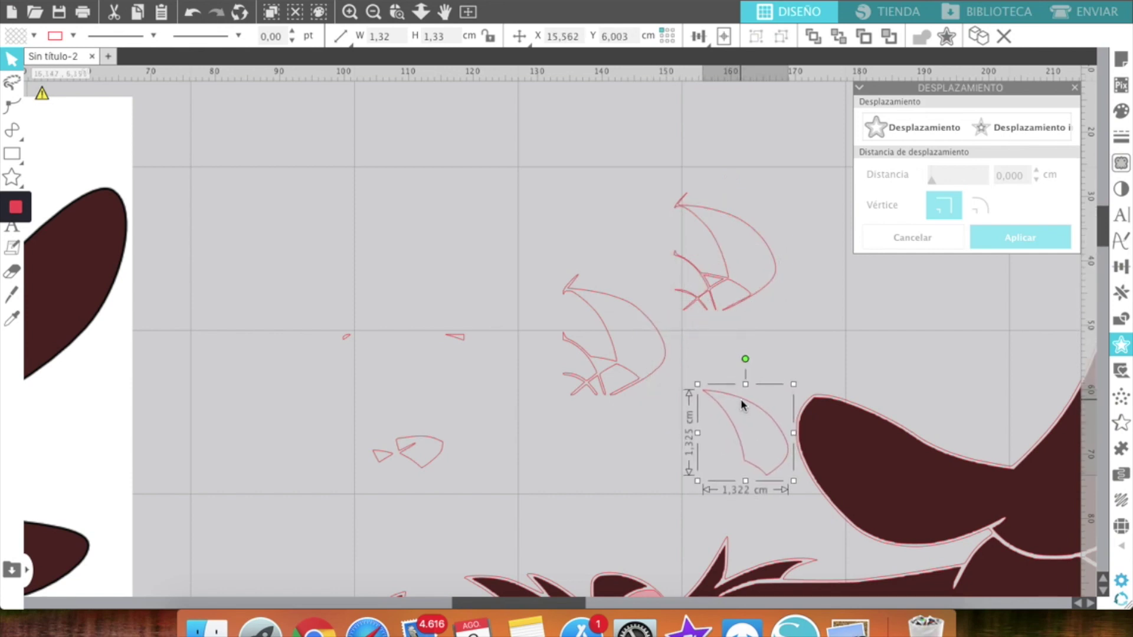
{"action": "scroll", "coordinate": [735, 384], "scroll_direction": "down", "scroll_amount": 5}
{"action": "scroll", "coordinate": [735, 383], "scroll_direction": "down", "scroll_amount": 2}
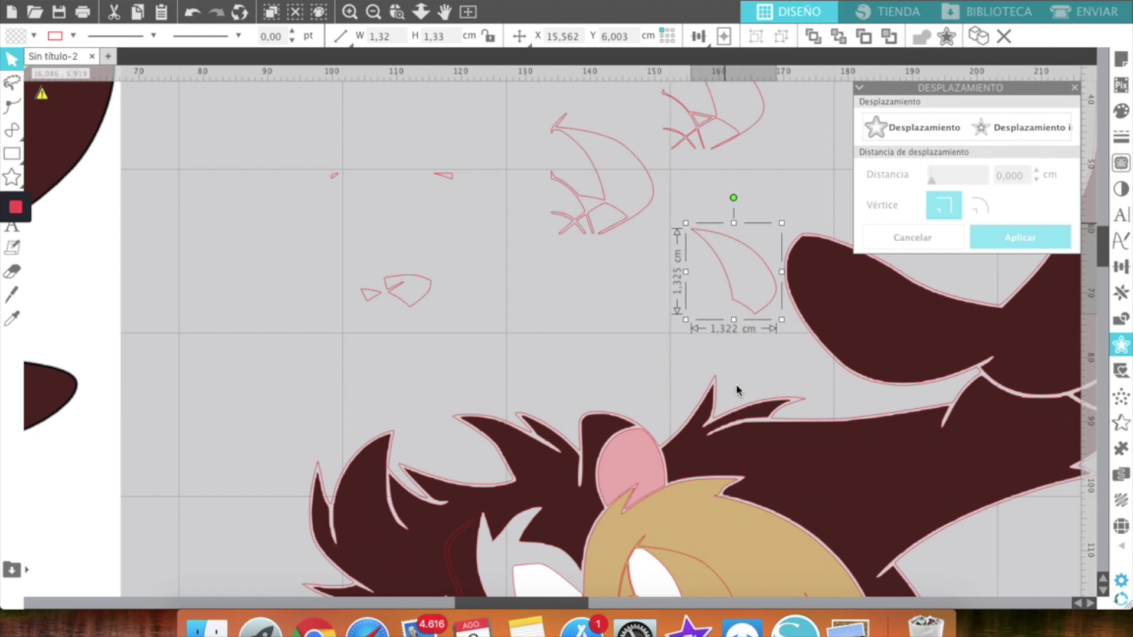
{"action": "left_click_drag", "start_coordinate": [749, 250], "coordinate": [707, 570]}
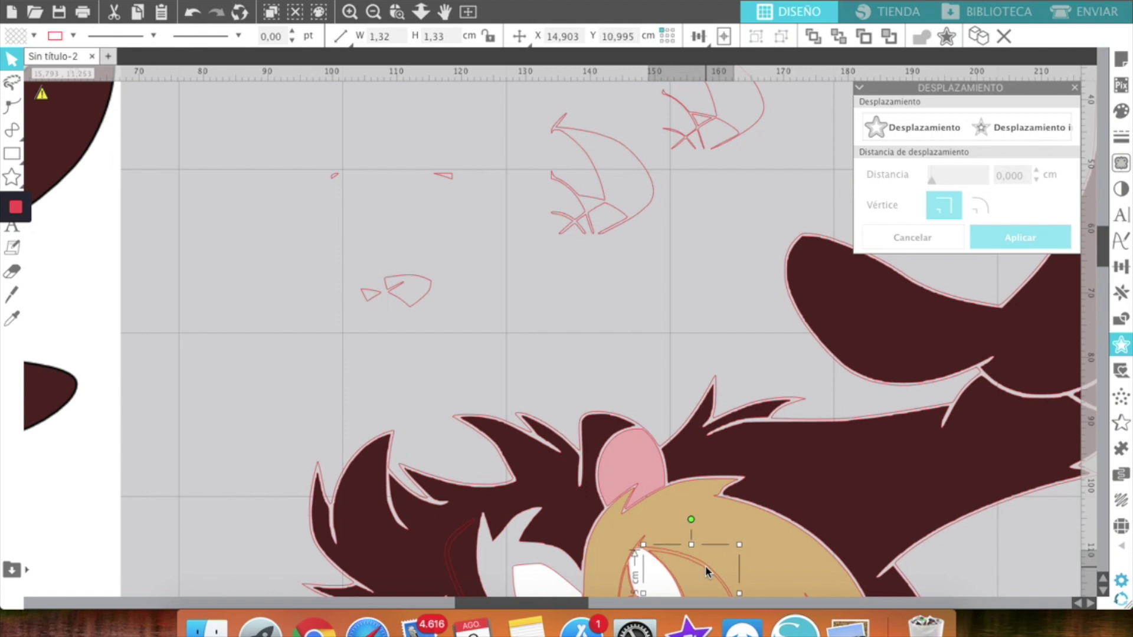
Move the tan face piece aside to check whether the detail lines are cut out of it, and undo the move.
{"action": "scroll", "coordinate": [706, 565], "scroll_direction": "down", "scroll_amount": 5}
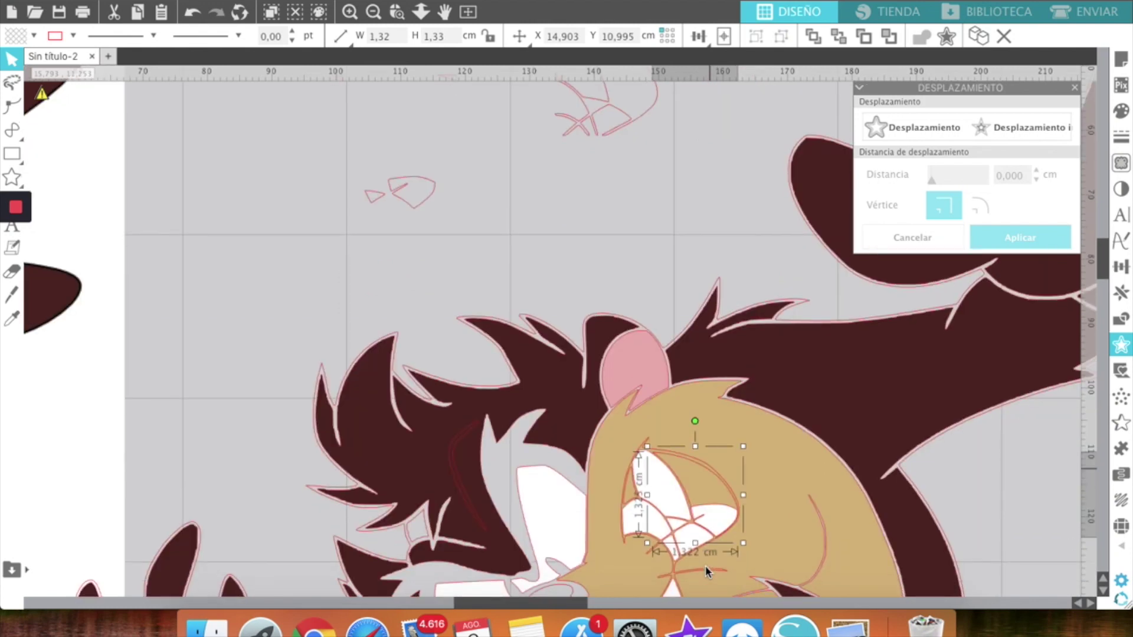
{"action": "scroll", "coordinate": [706, 566], "scroll_direction": "down", "scroll_amount": 1}
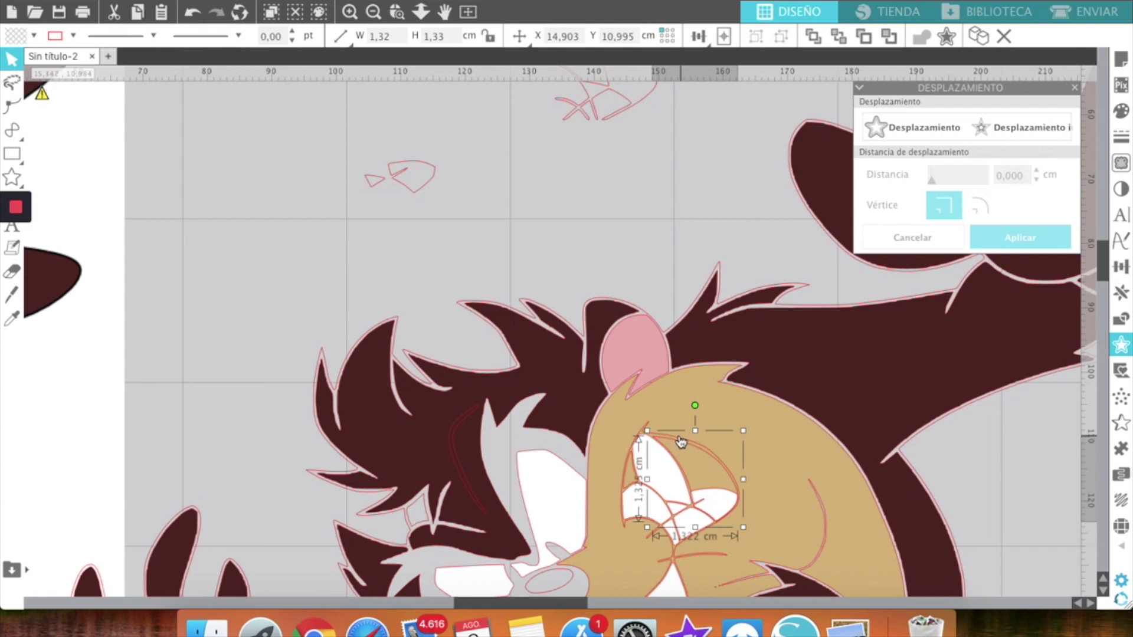
{"action": "left_click", "coordinate": [628, 485]}
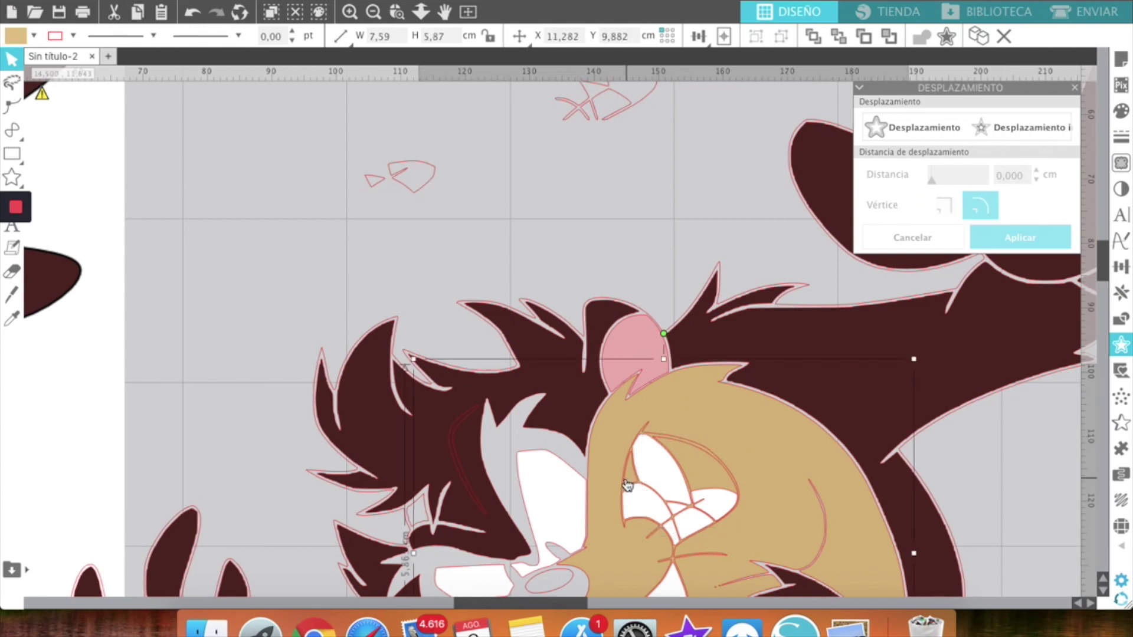
{"action": "left_click", "coordinate": [626, 530]}
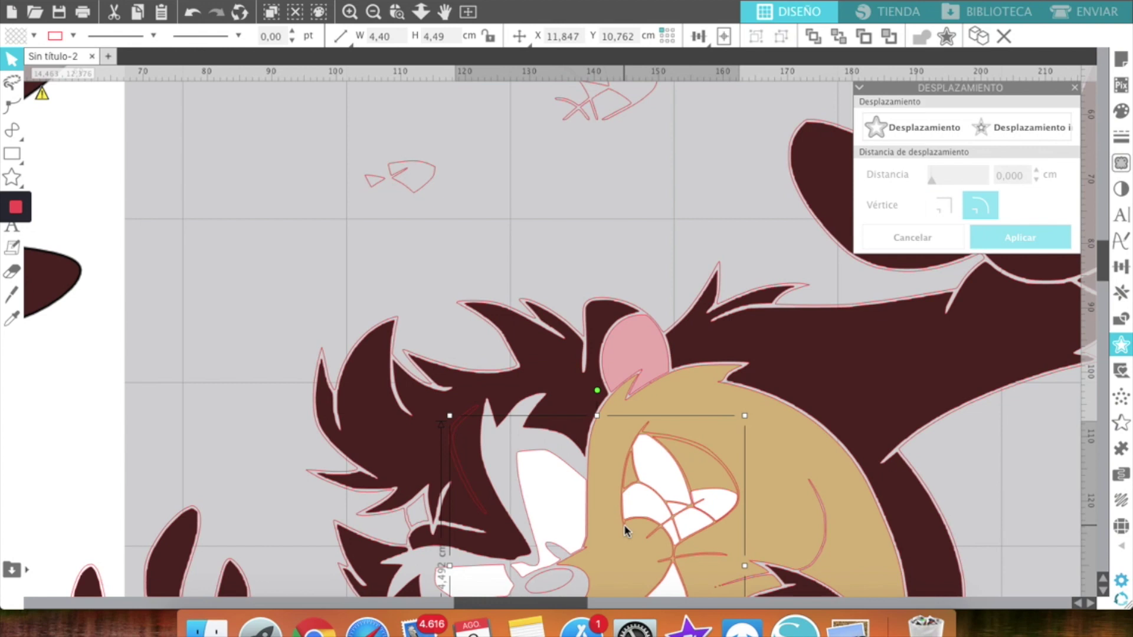
{"action": "scroll", "coordinate": [625, 530], "scroll_direction": "down", "scroll_amount": 4}
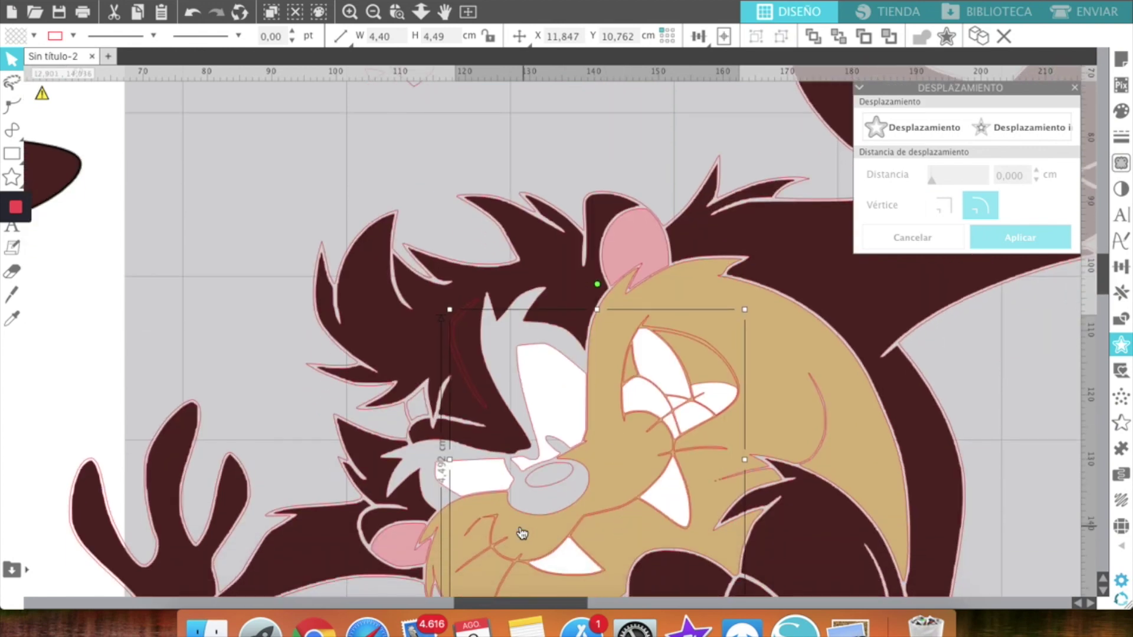
{"action": "left_click_drag", "start_coordinate": [498, 559], "coordinate": [422, 498]}
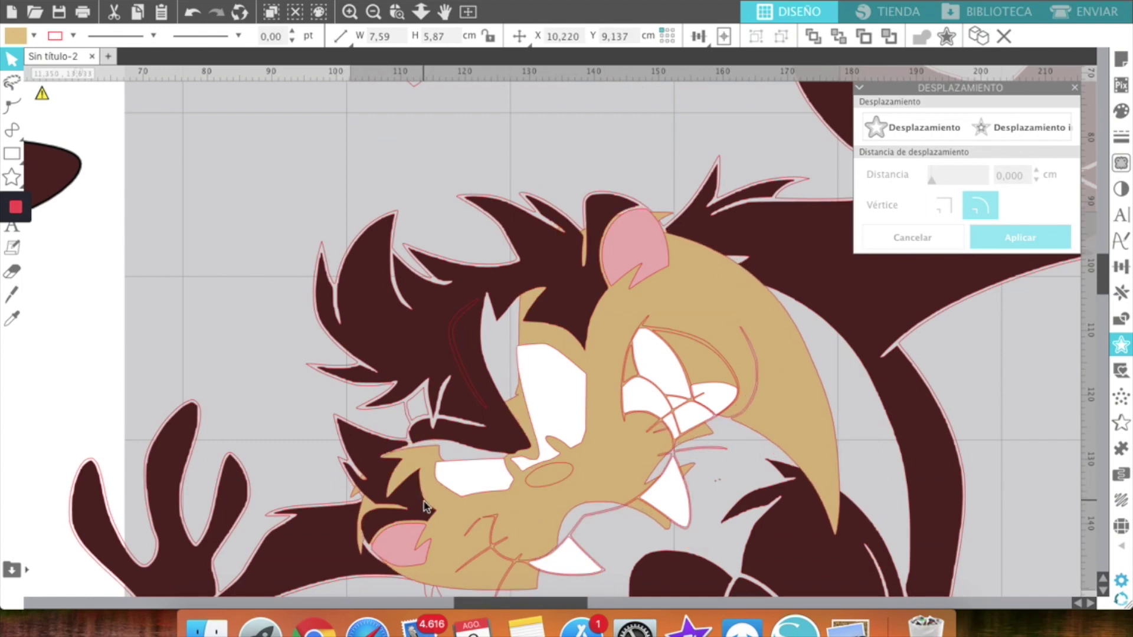
{"action": "key", "text": "Escape"}
{"action": "left_click", "coordinate": [190, 16]}
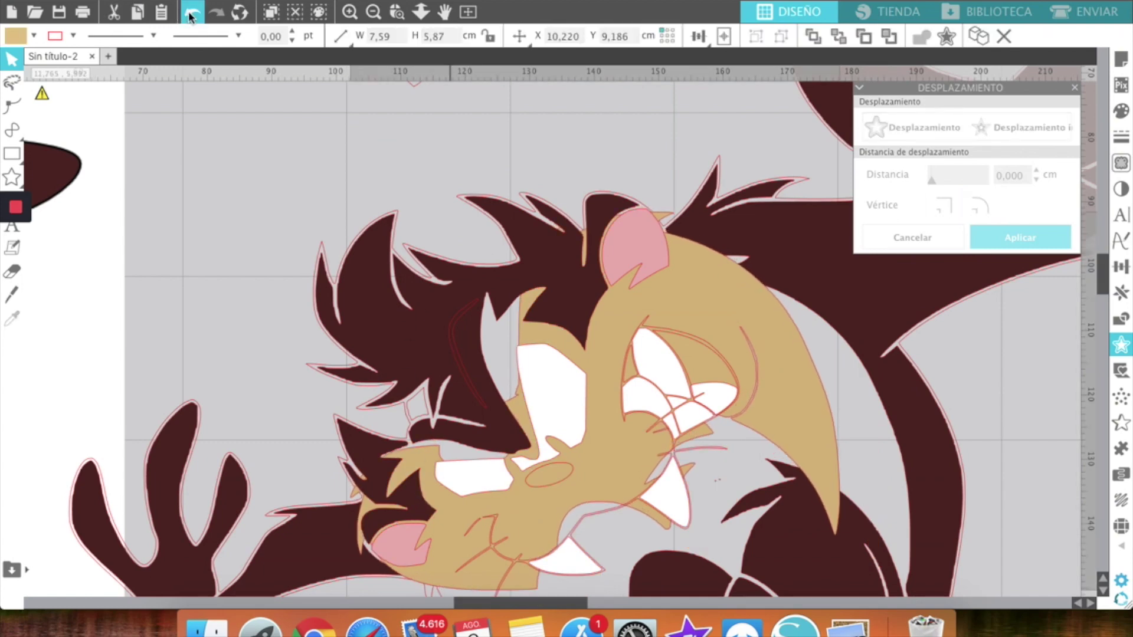
{"action": "left_click", "coordinate": [190, 15]}
{"action": "left_click", "coordinate": [190, 15]}
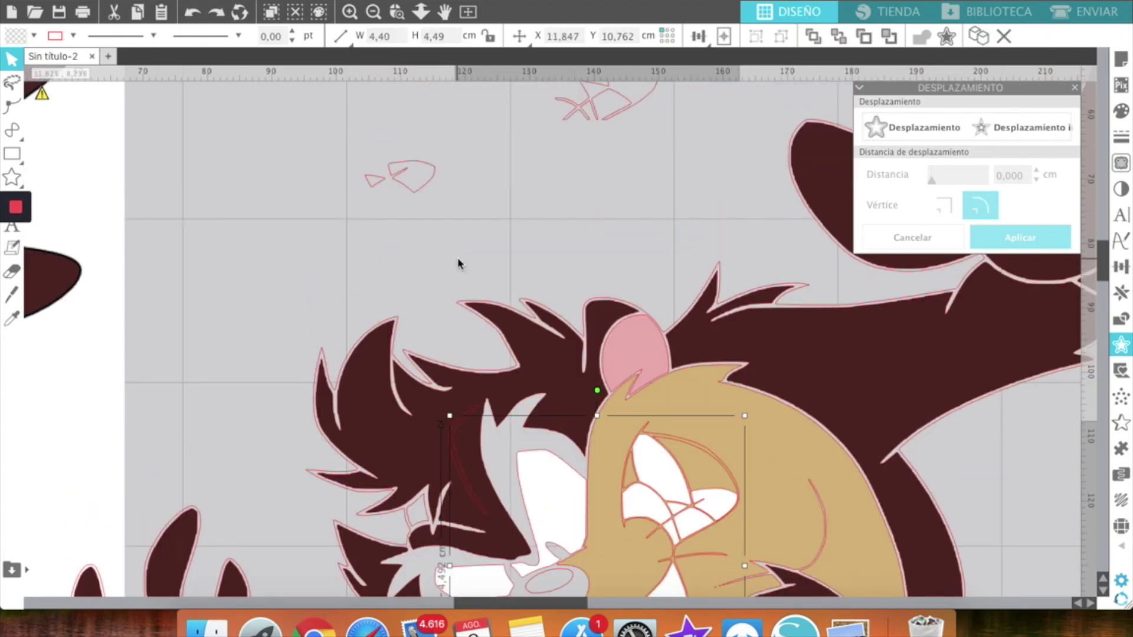
Combine the tan face piece and the detail line shapes lying on it into a compound path.
{"action": "scroll", "coordinate": [538, 458], "scroll_direction": "down", "scroll_amount": 3}
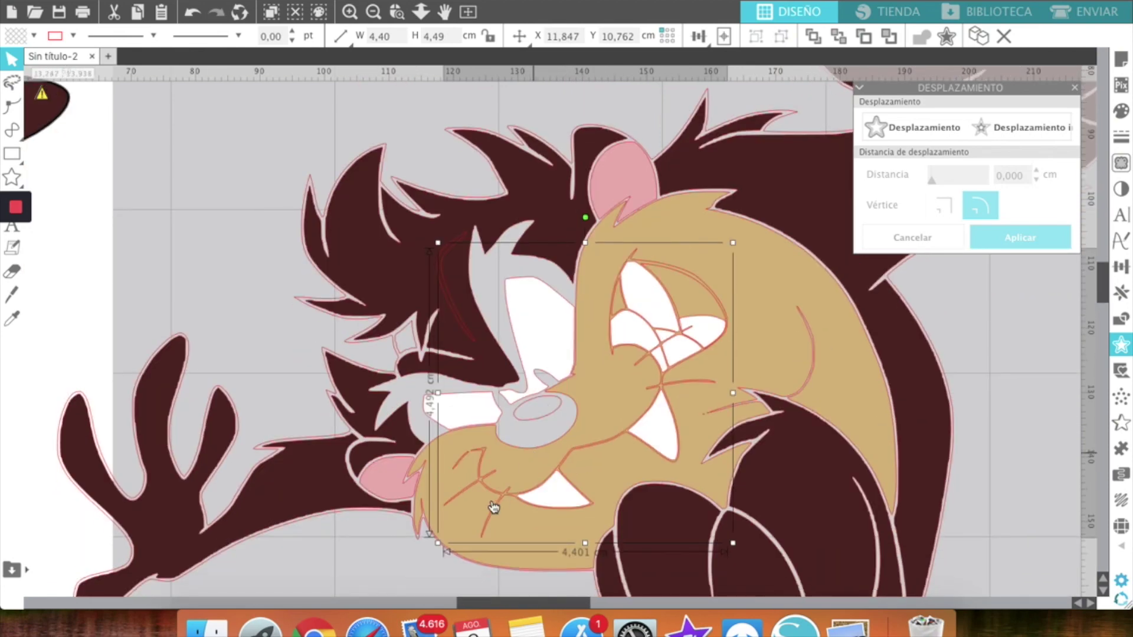
{"action": "left_click", "coordinate": [456, 482]}
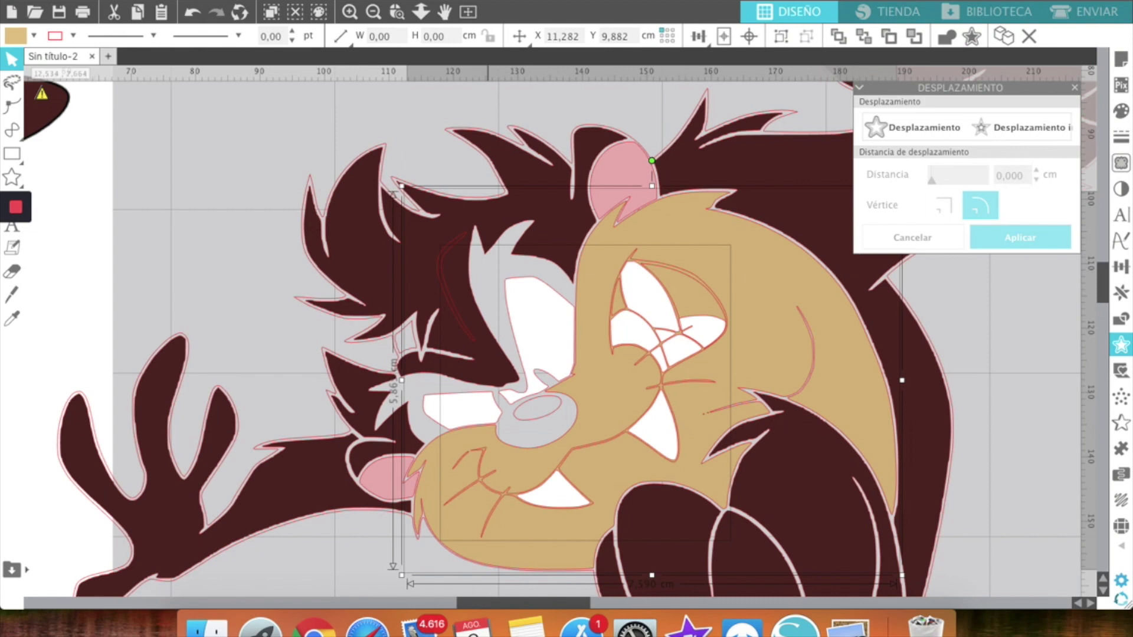
{"action": "right_click", "coordinate": [330, 12]}
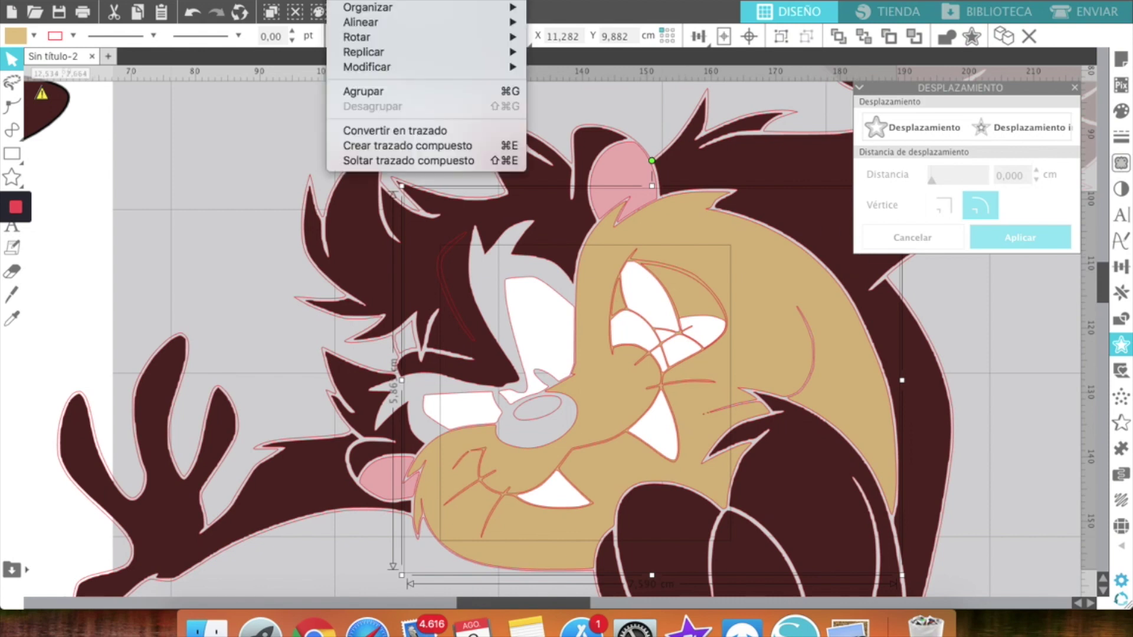
{"action": "left_click", "coordinate": [349, 146]}
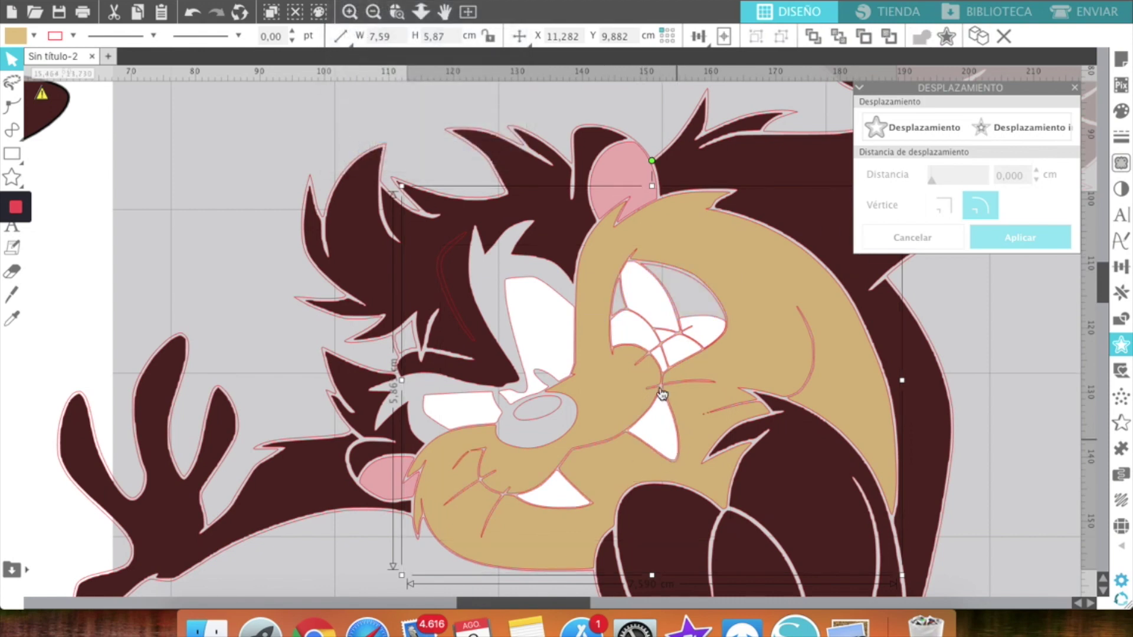
Fill the rebuilt inner piece beside the white shapes in the face opening with dark red.
{"action": "left_click", "coordinate": [675, 306]}
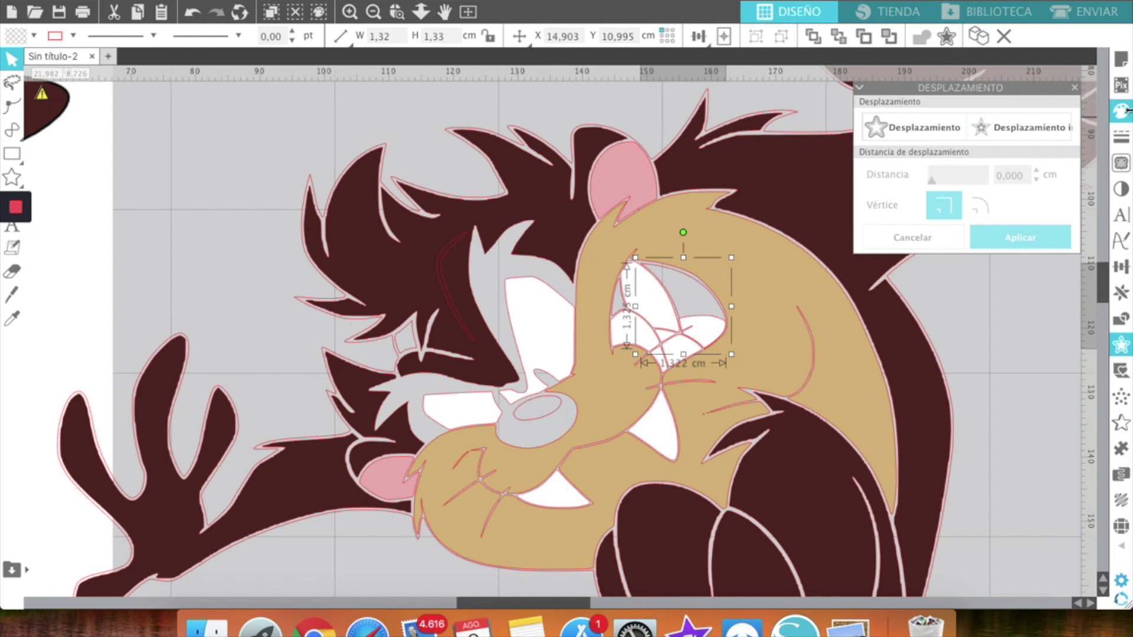
{"action": "left_click", "coordinate": [1120, 112]}
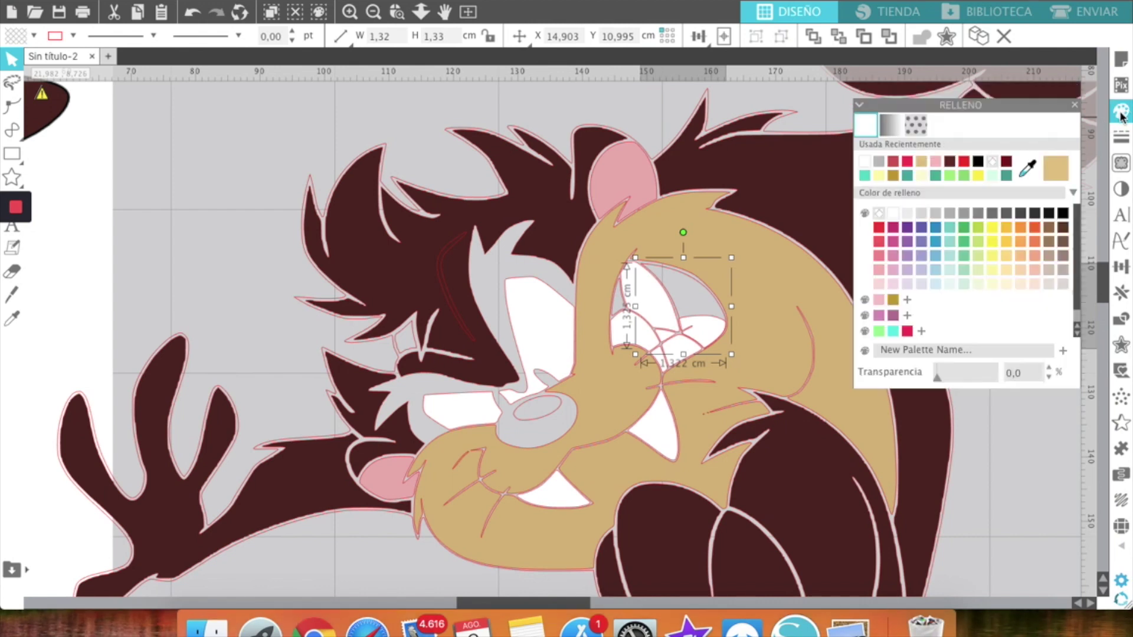
{"action": "left_click", "coordinate": [1028, 153]}
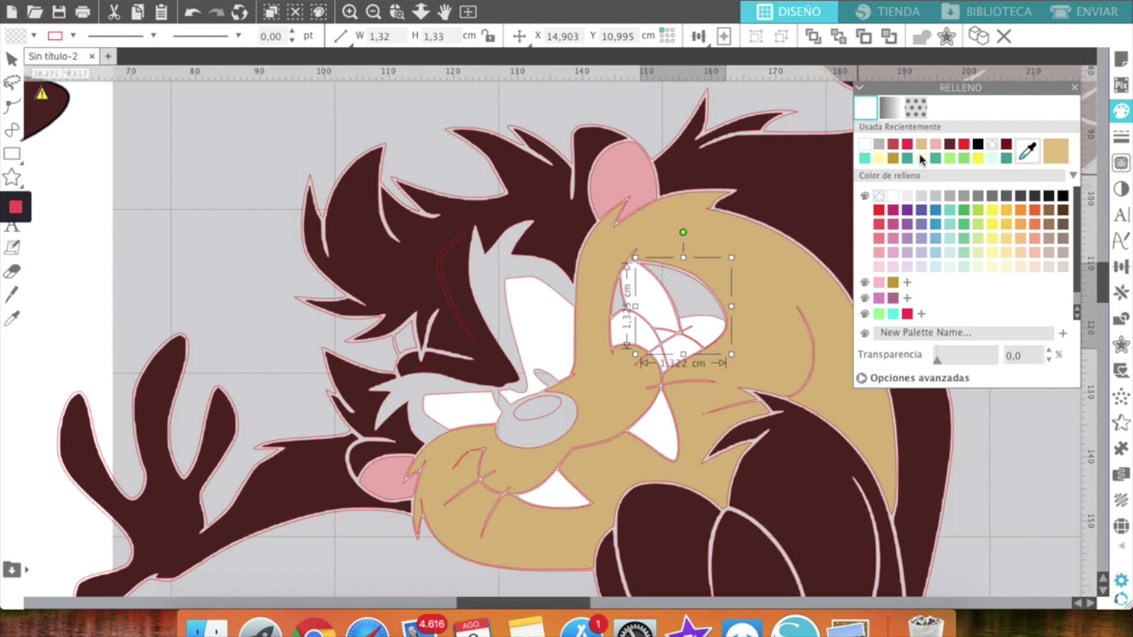
{"action": "left_click", "coordinate": [894, 145]}
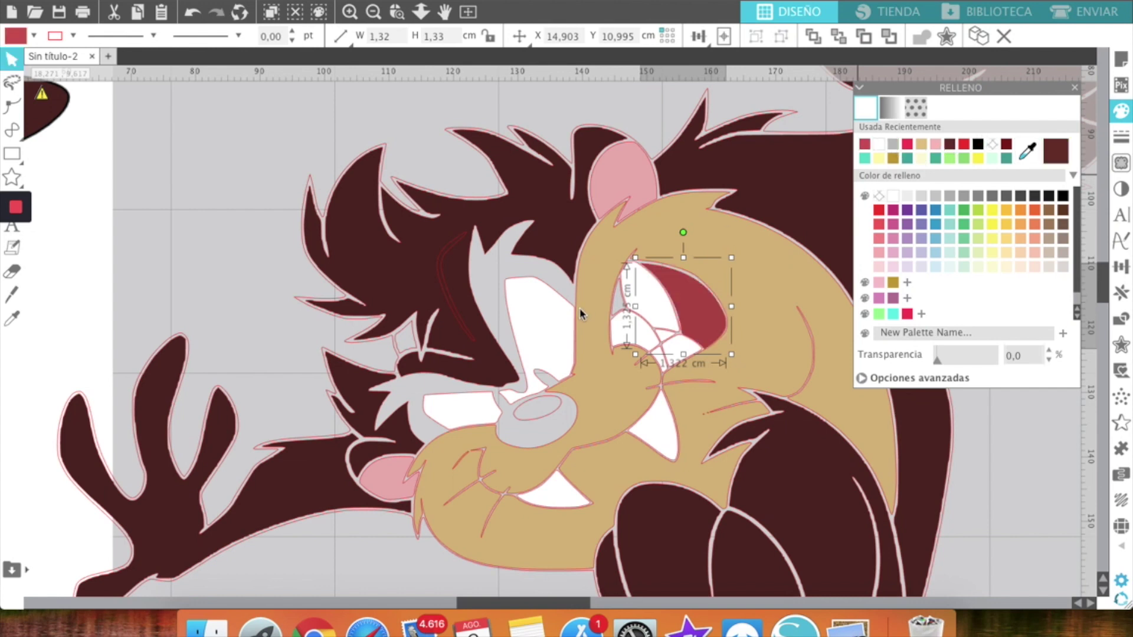
Fill the narrow sliver at the left edge of the face opening with tan and the small fur gap above the left eye with dark brown.
{"action": "left_click", "coordinate": [624, 308]}
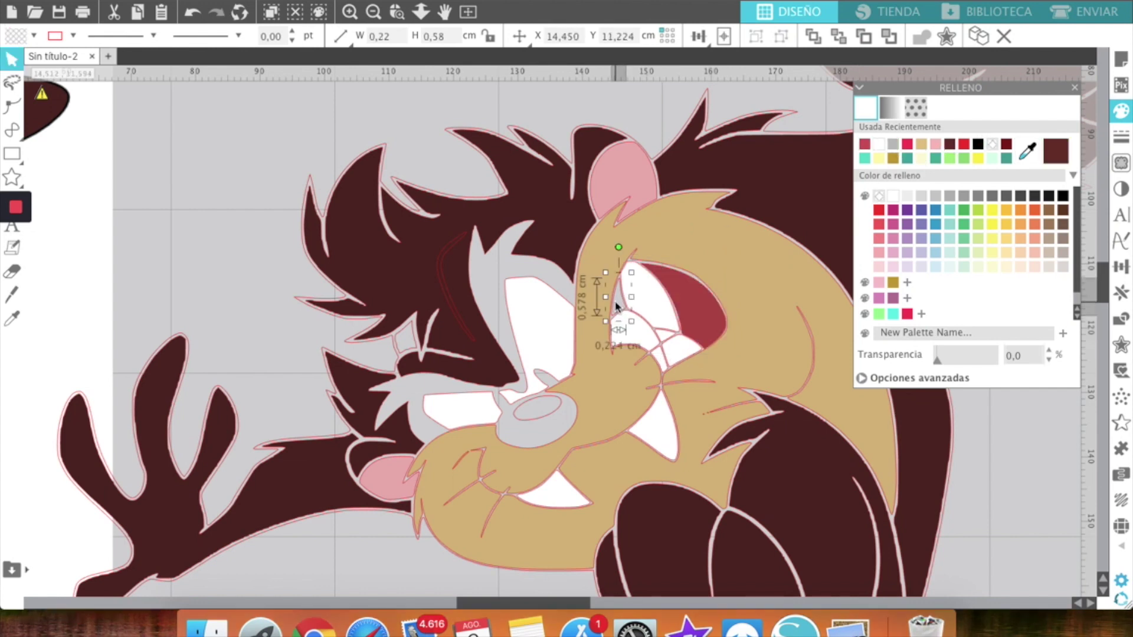
{"action": "left_click", "coordinate": [922, 145]}
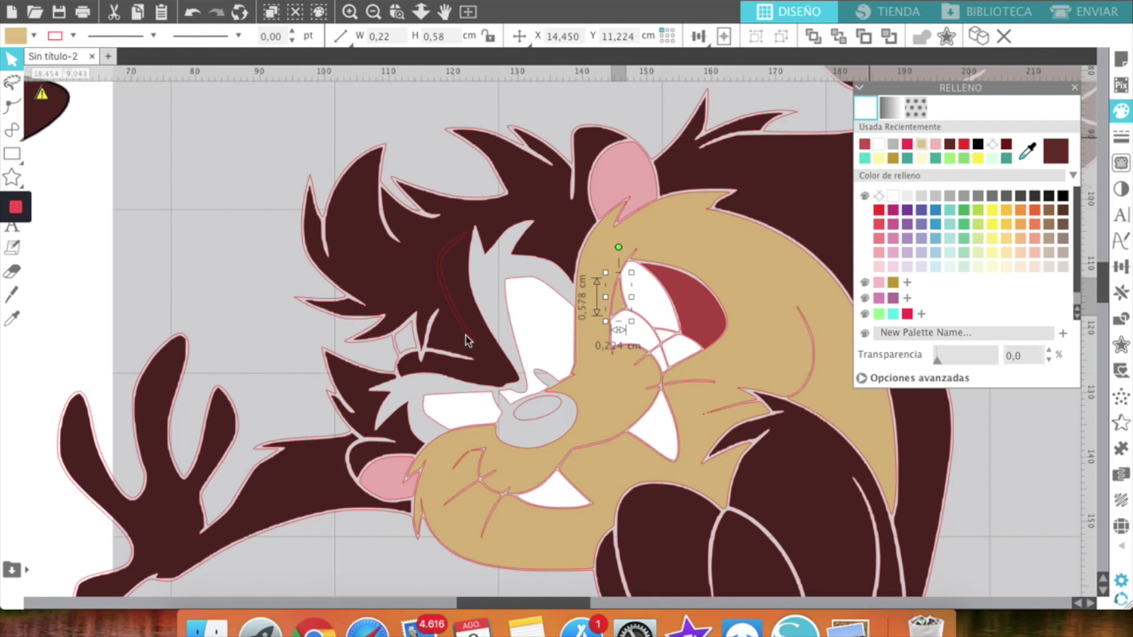
{"action": "left_click", "coordinate": [411, 349]}
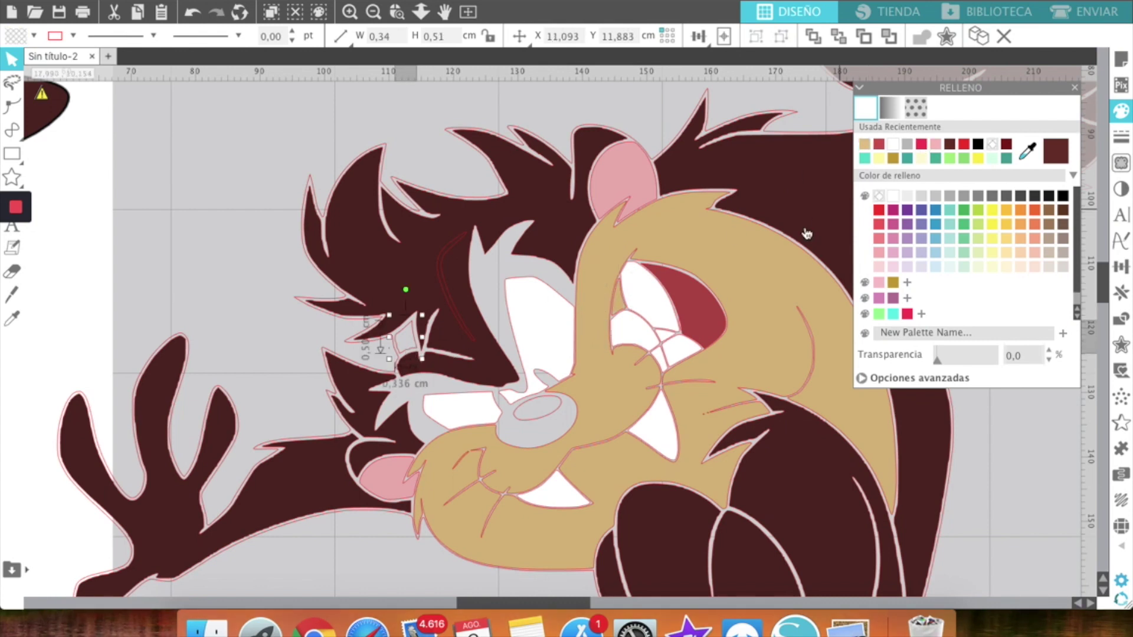
{"action": "left_click", "coordinate": [951, 144]}
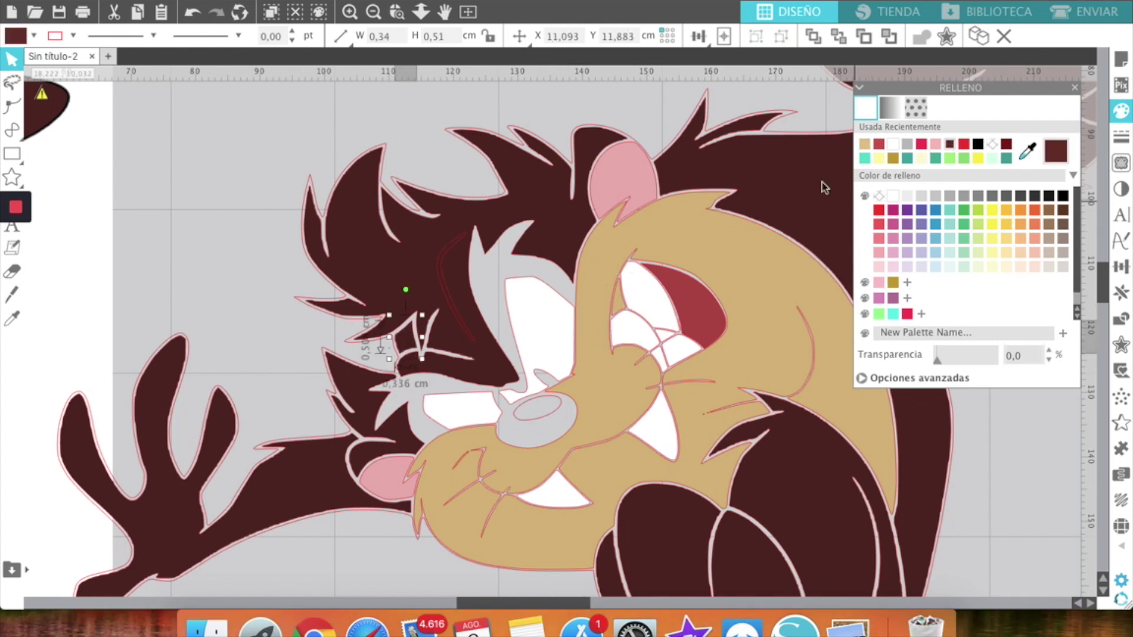
Fill the large outline shape that surrounds all the figure's coloured pieces with black.
{"action": "left_click", "coordinate": [514, 263]}
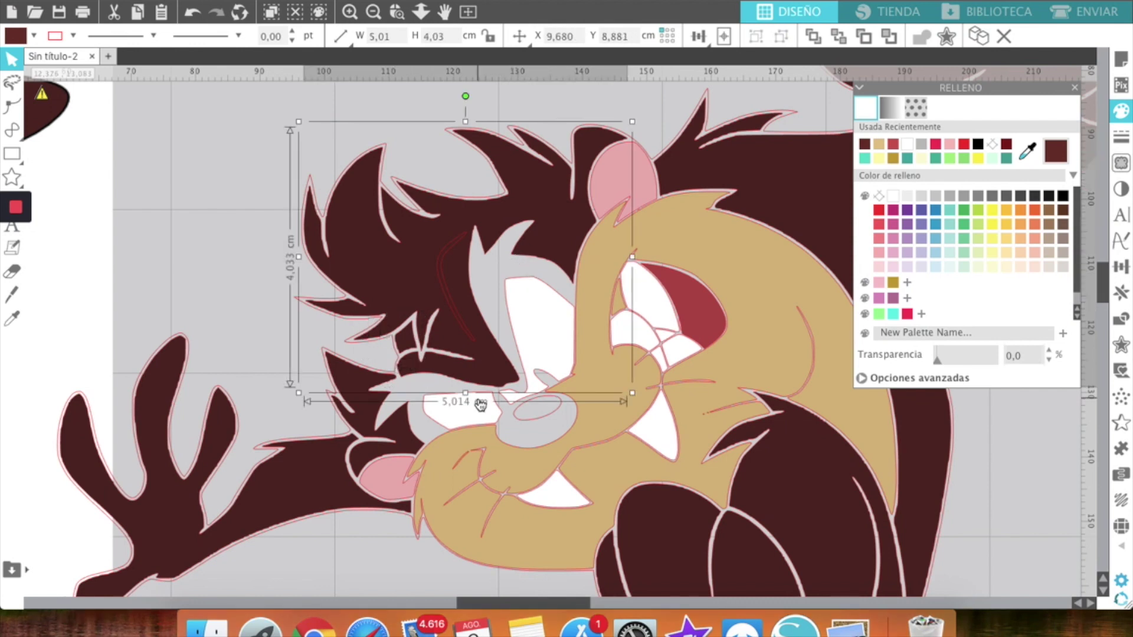
{"action": "left_click", "coordinate": [353, 438]}
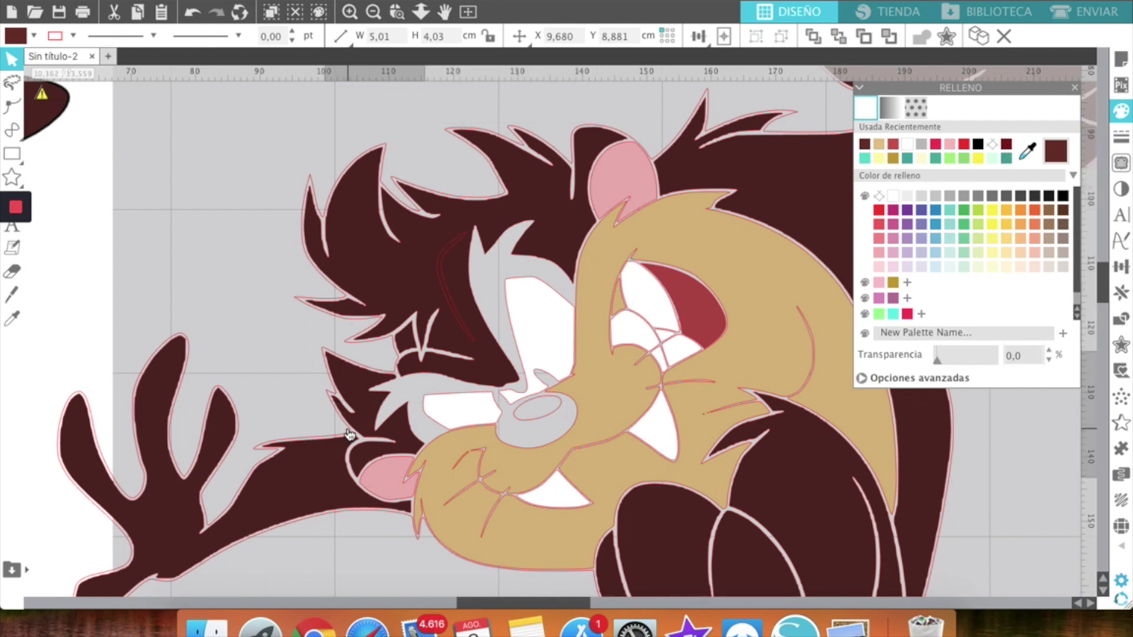
{"action": "left_click", "coordinate": [260, 446]}
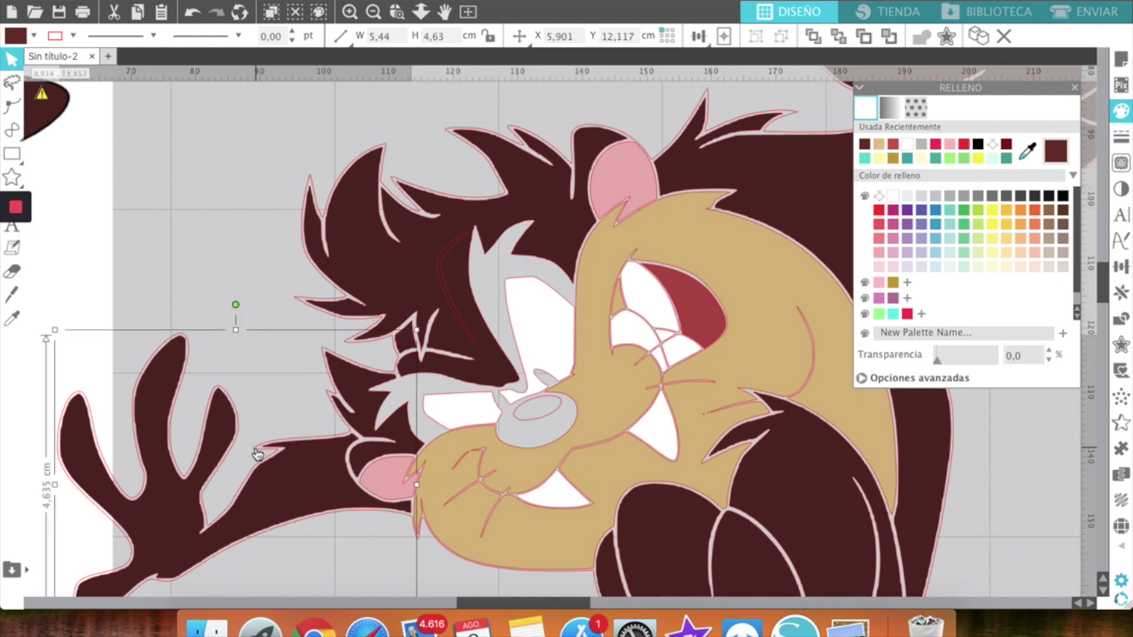
{"action": "key", "text": "super+a"}
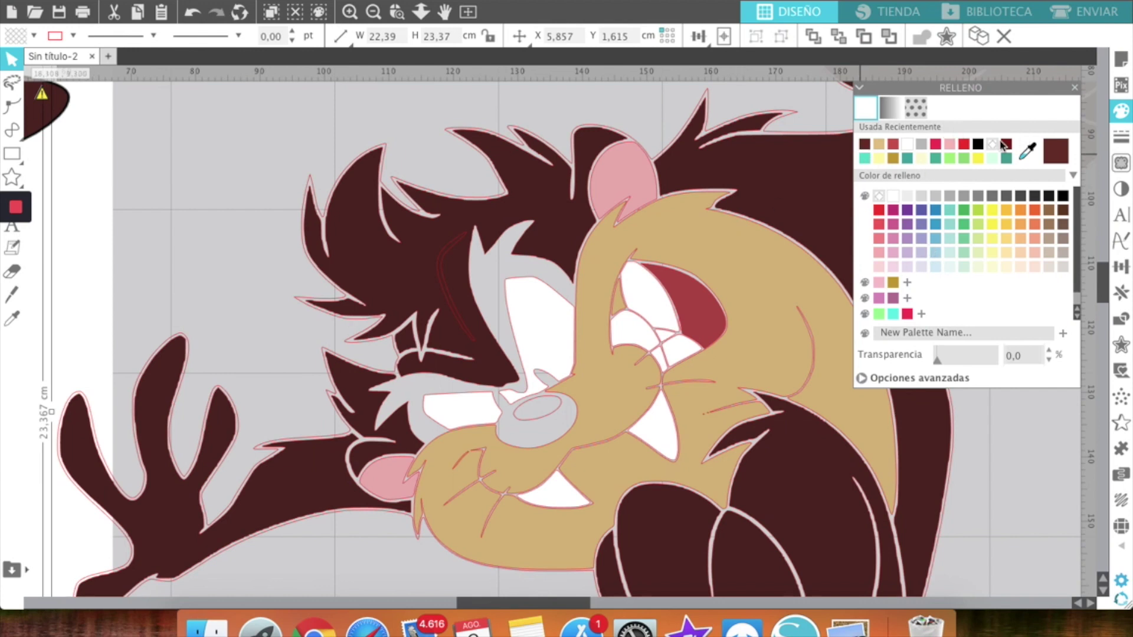
{"action": "left_click", "coordinate": [977, 145]}
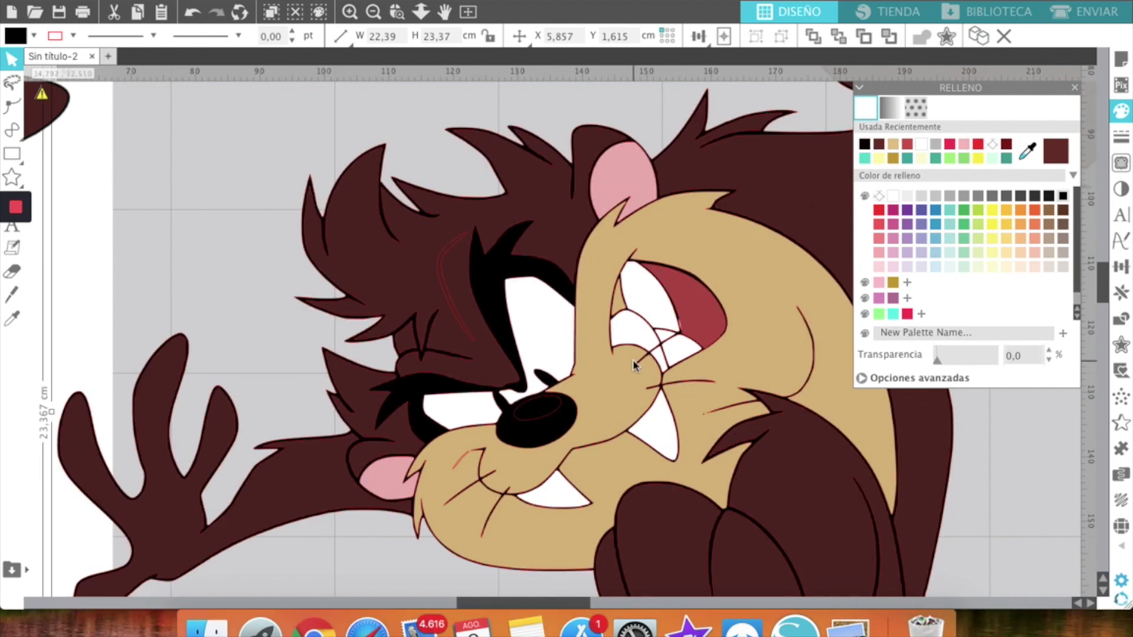
Fill the oval highlight on the nose with grey.
{"action": "scroll", "coordinate": [634, 354], "scroll_direction": "right", "scroll_amount": 2}
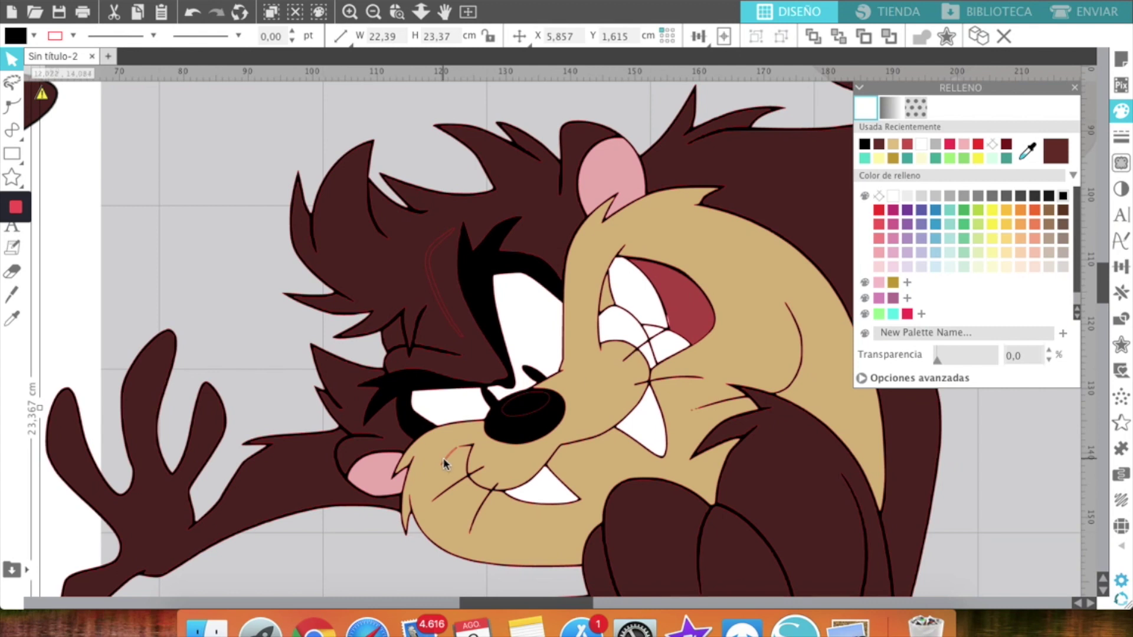
{"action": "left_click", "coordinate": [535, 418]}
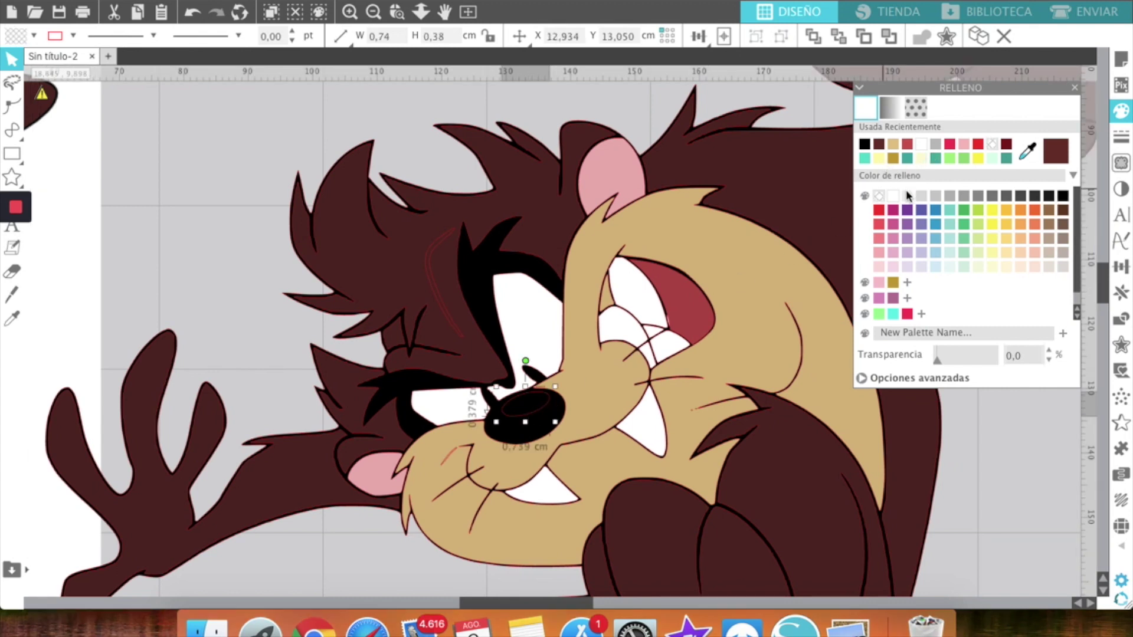
{"action": "left_click", "coordinate": [949, 195]}
Combine the thin curved line beside the left eyebrow with the dark brown head piece into a compound path.
{"action": "scroll", "coordinate": [759, 425], "scroll_direction": "down", "scroll_amount": 5}
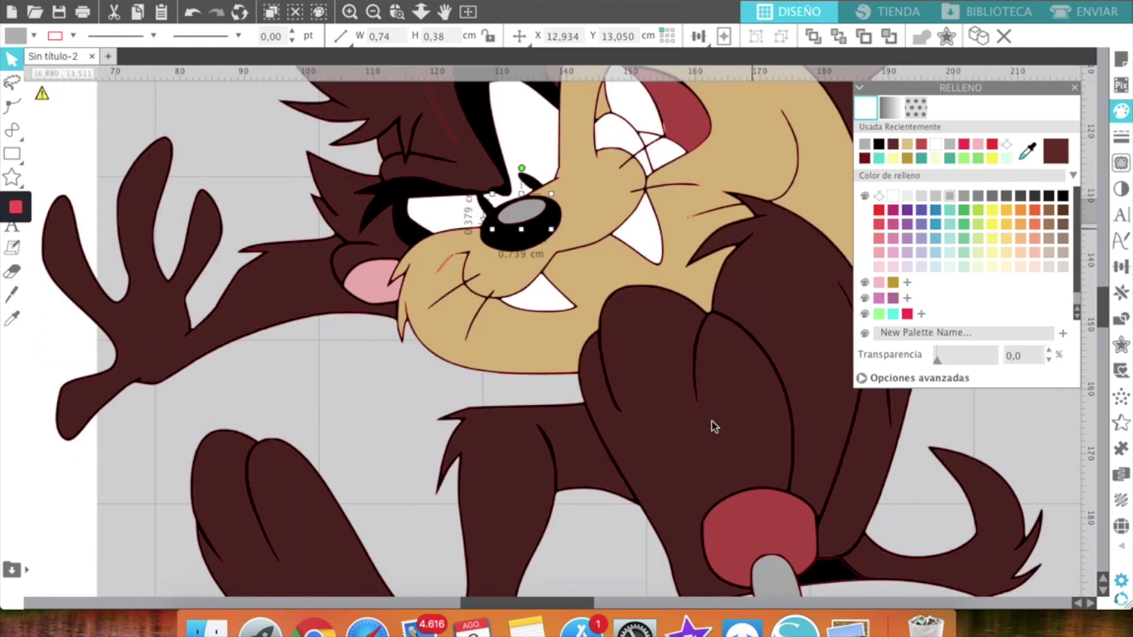
{"action": "scroll", "coordinate": [712, 421], "scroll_direction": "right", "scroll_amount": 2}
{"action": "scroll", "coordinate": [645, 460], "scroll_direction": "up", "scroll_amount": 3}
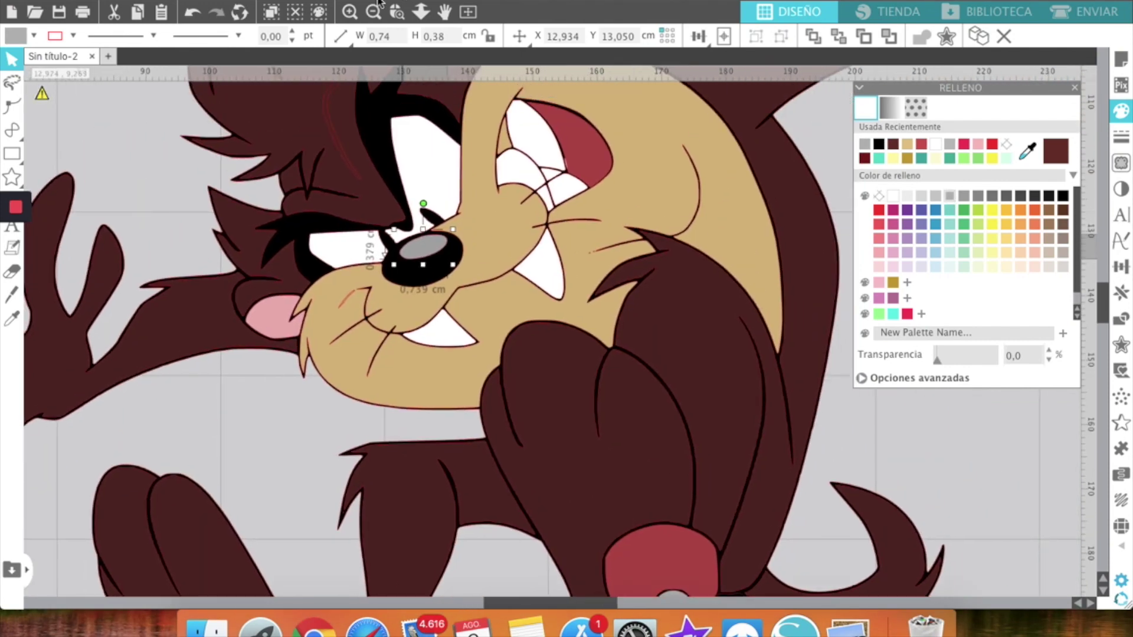
{"action": "left_click", "coordinate": [373, 12]}
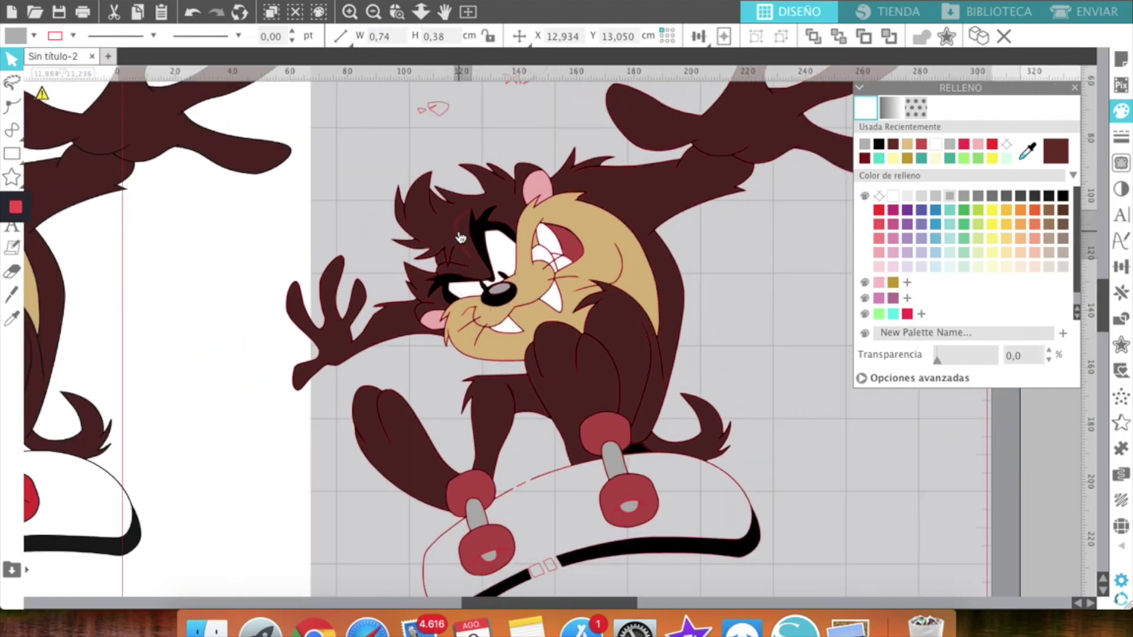
{"action": "left_click", "coordinate": [461, 236]}
{"action": "left_click", "coordinate": [397, 11]}
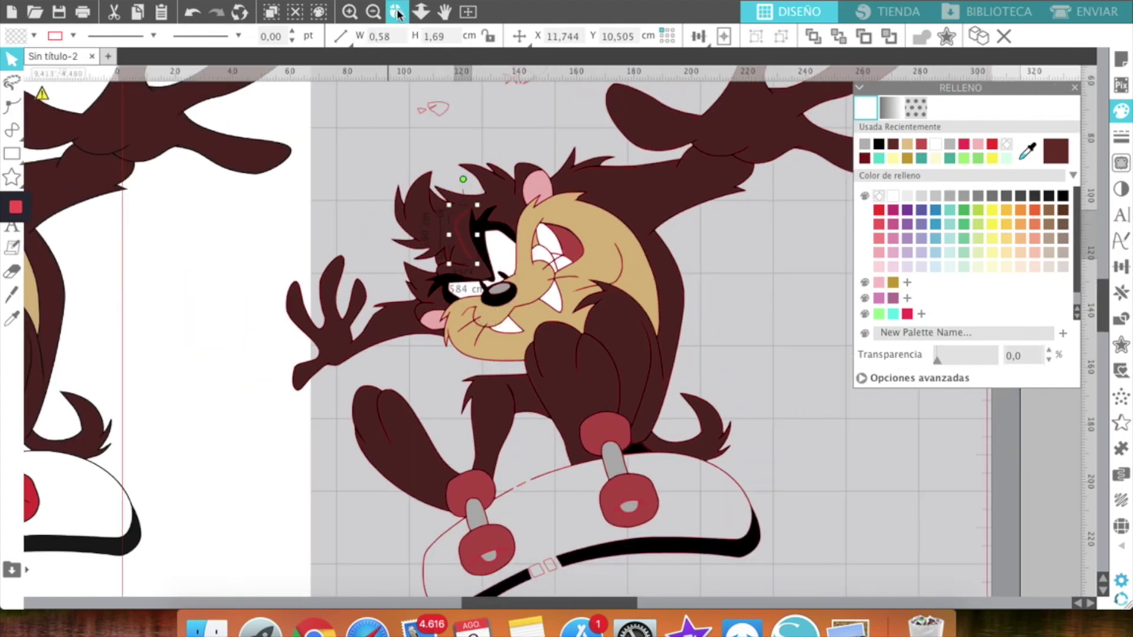
{"action": "left_click_drag", "start_coordinate": [433, 209], "coordinate": [530, 295]}
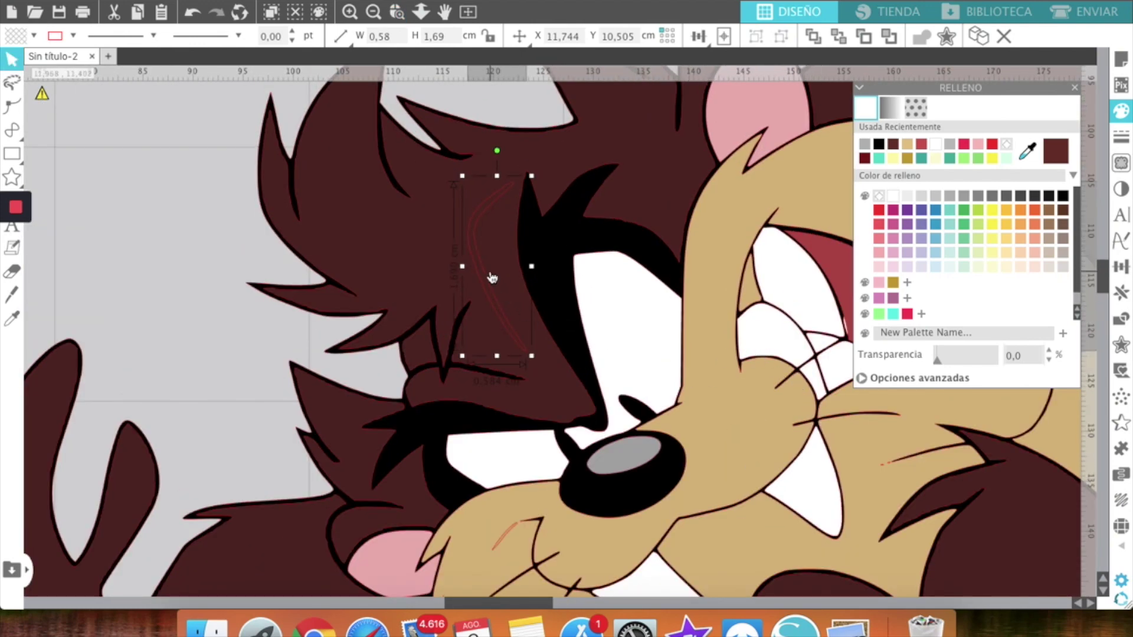
{"action": "left_click", "coordinate": [425, 260]}
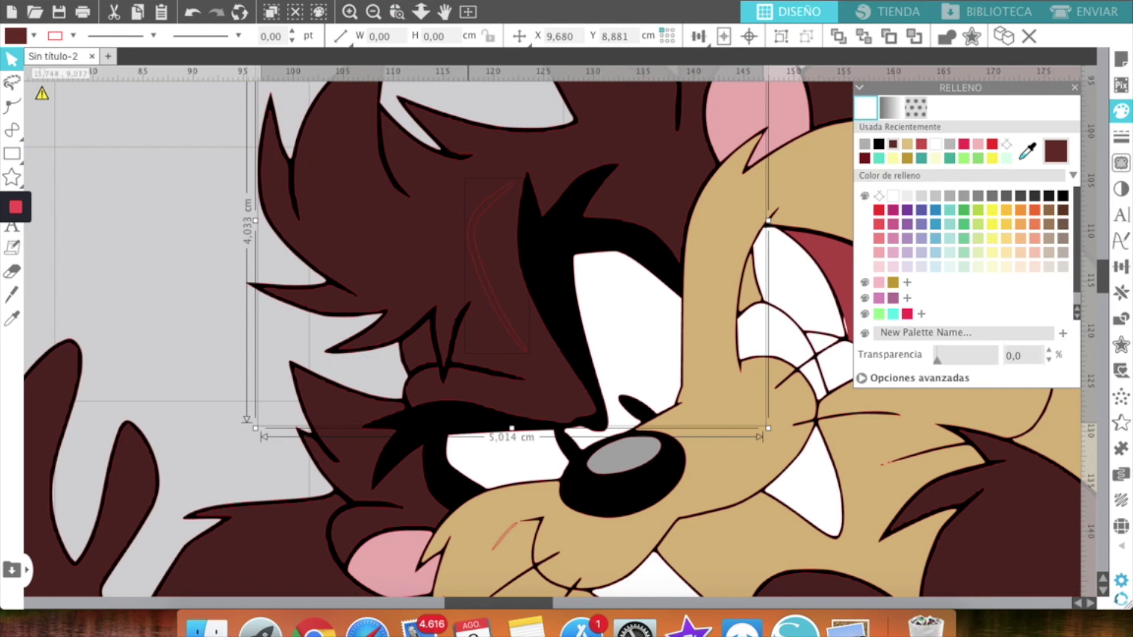
{"action": "right_click", "coordinate": [330, 118]}
{"action": "left_click", "coordinate": [347, 147]}
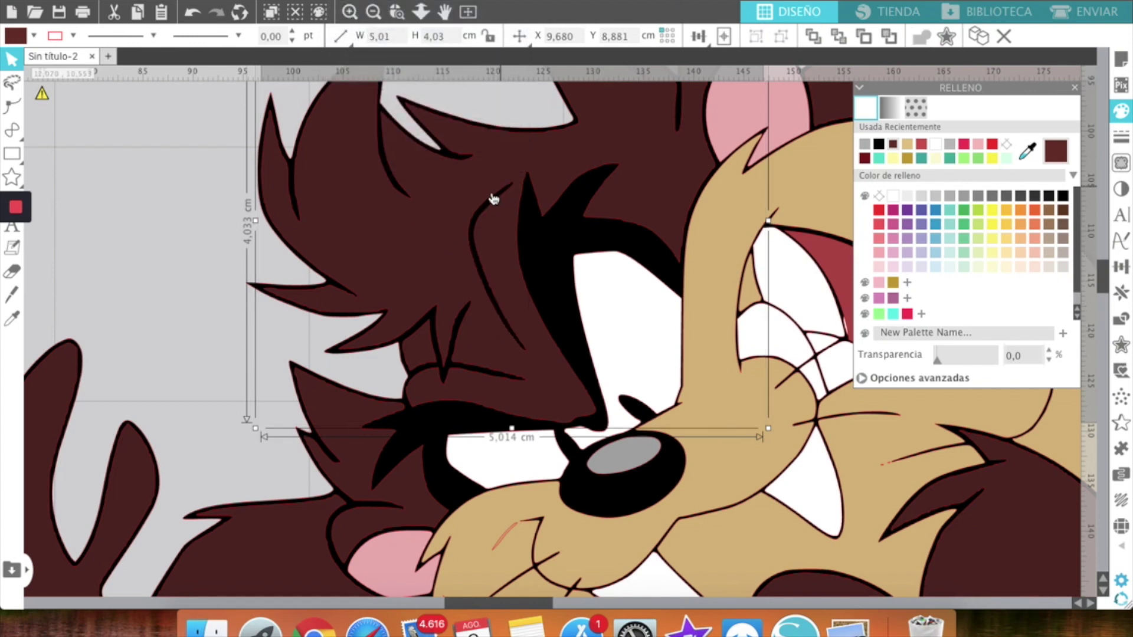
Move the dark brown head piece aside to inspect its cut-out lines and undo the move.
{"action": "left_click_drag", "start_coordinate": [466, 295], "coordinate": [164, 310]}
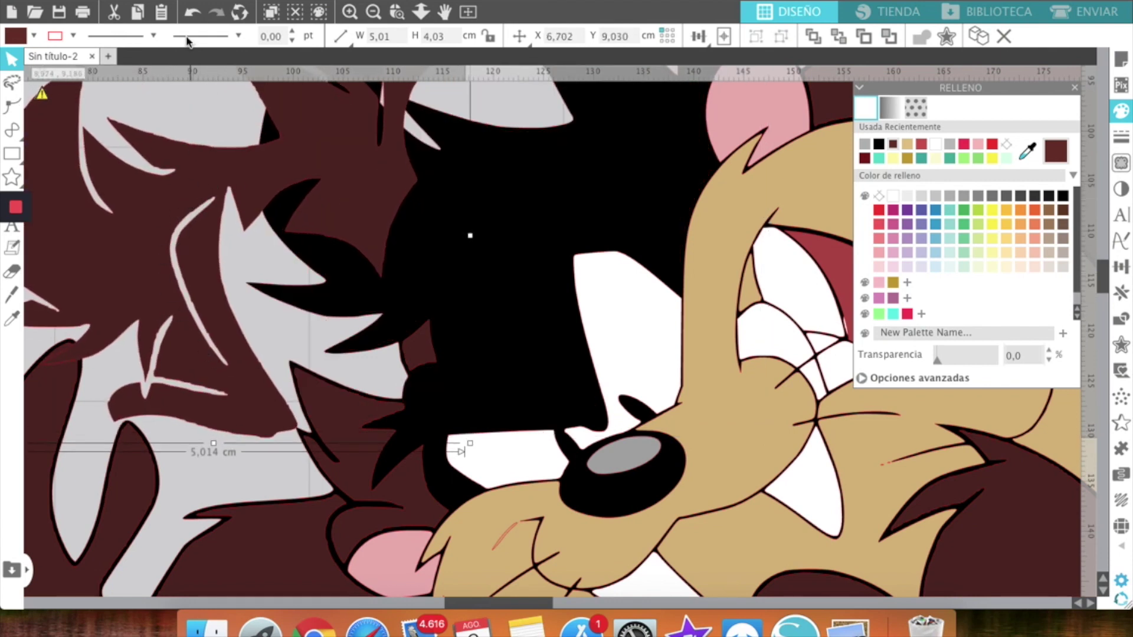
{"action": "left_click", "coordinate": [190, 11]}
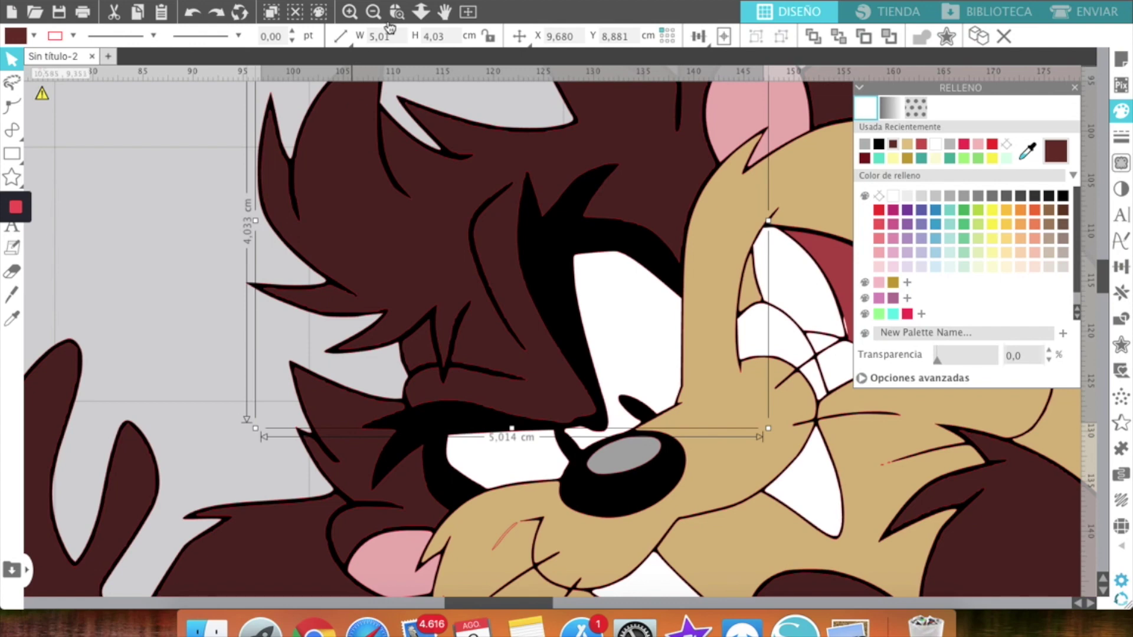
Delete the leftover unfilled traced fragments above the coloured figure's head, including the tiny ones beside them.
{"action": "left_click", "coordinate": [372, 15]}
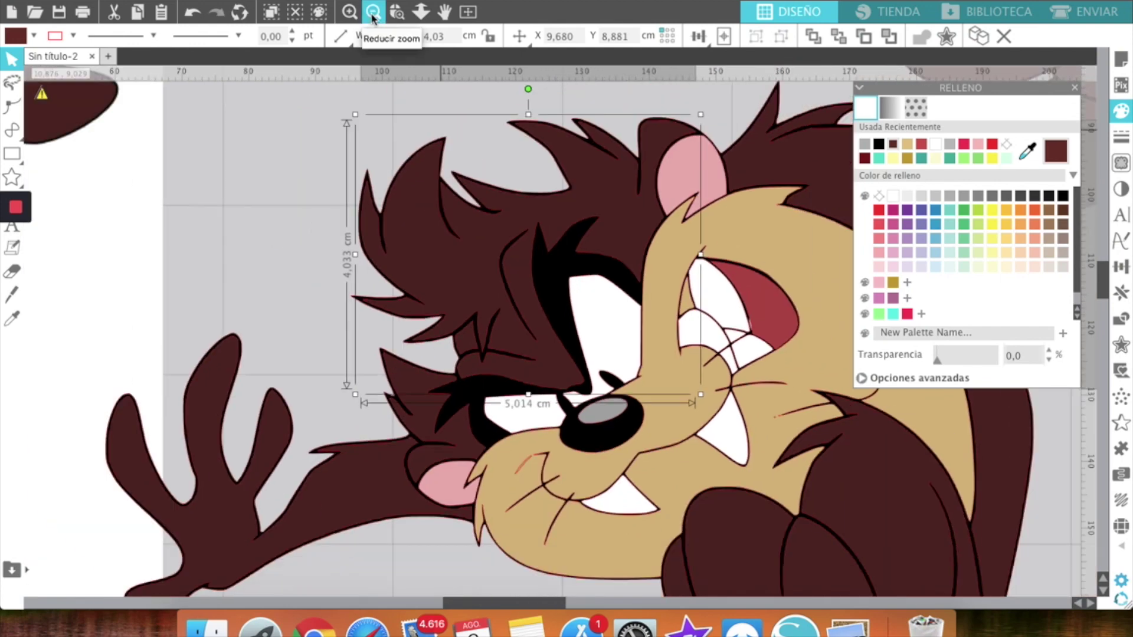
{"action": "left_click", "coordinate": [372, 15]}
{"action": "left_click", "coordinate": [373, 15]}
{"action": "left_click", "coordinate": [373, 15]}
{"action": "left_click", "coordinate": [372, 16]}
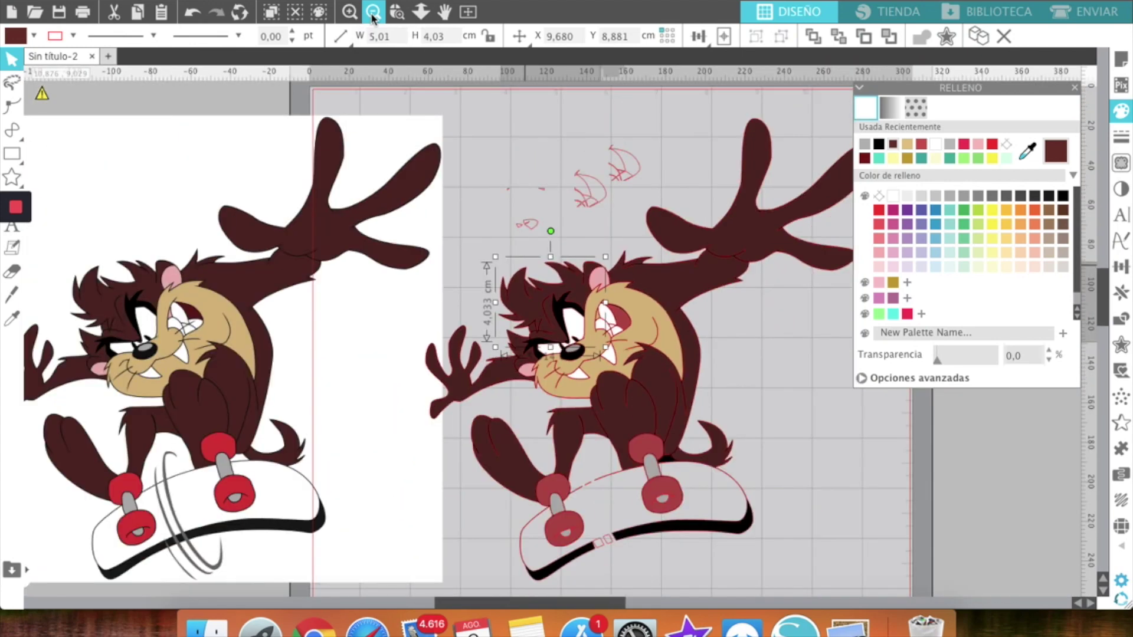
{"action": "left_click", "coordinate": [372, 16]}
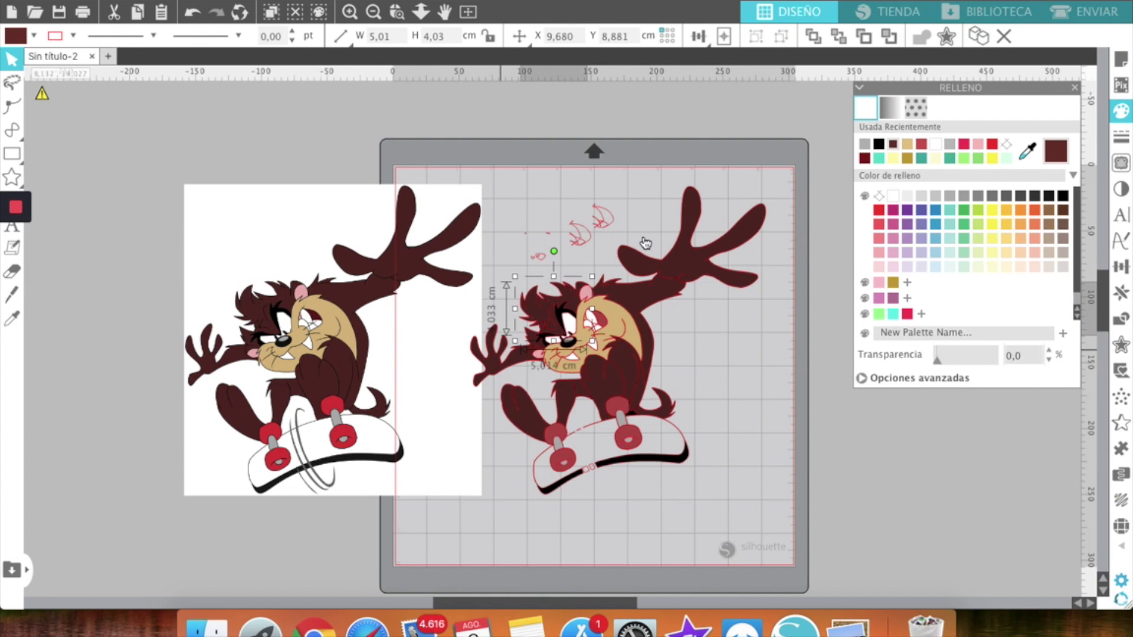
{"action": "left_click_drag", "start_coordinate": [630, 180], "coordinate": [576, 242]}
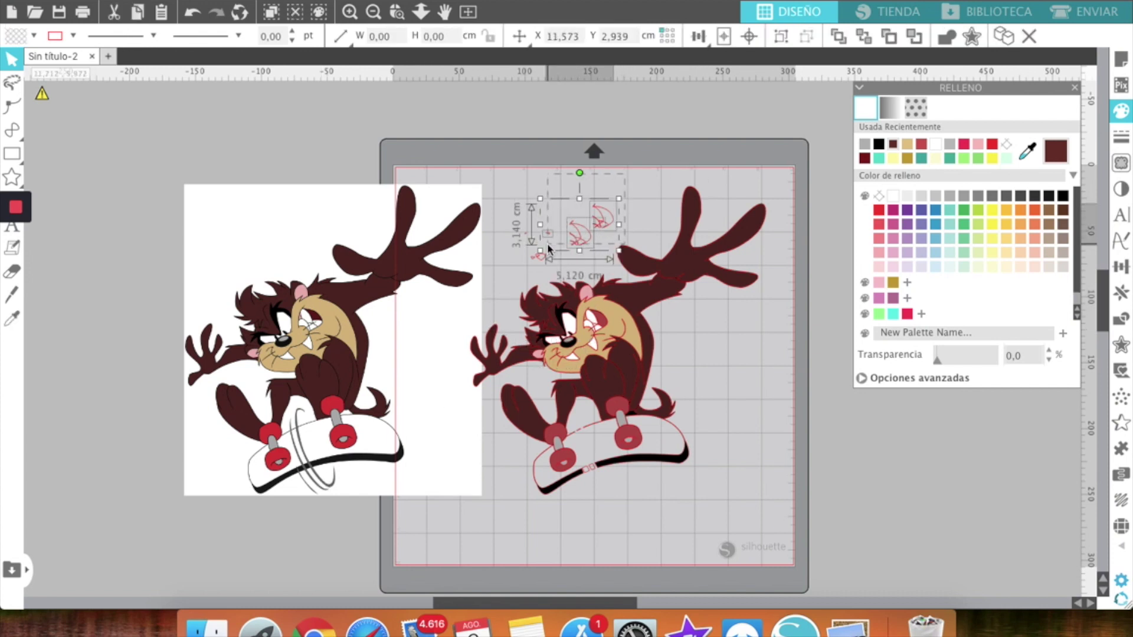
{"action": "key", "text": "Delete"}
{"action": "left_click_drag", "start_coordinate": [522, 215], "coordinate": [554, 265]}
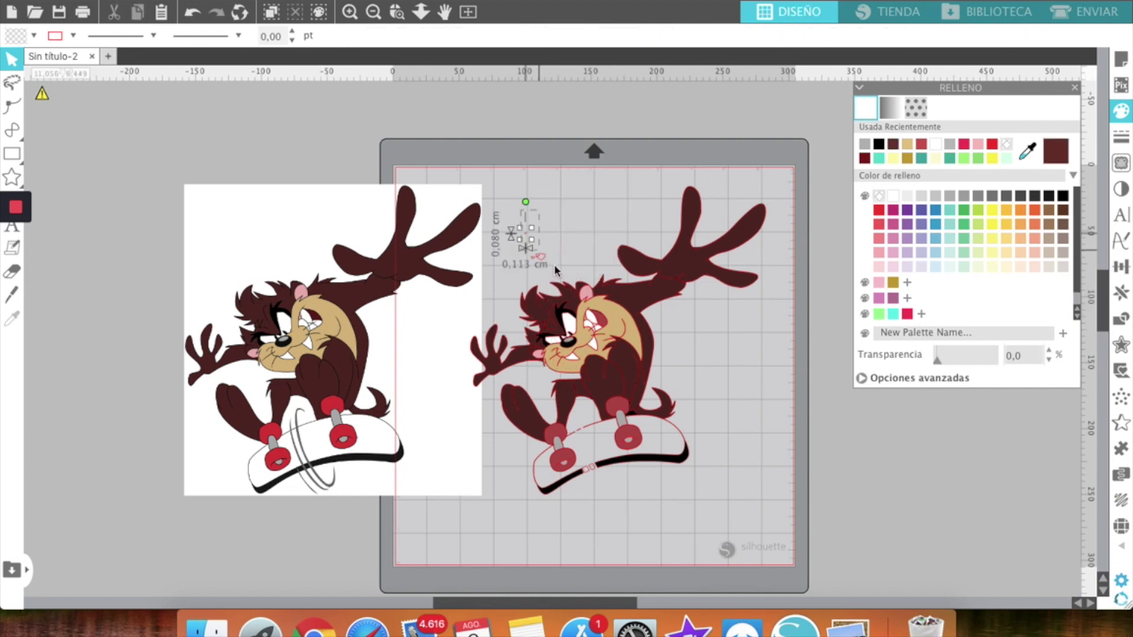
{"action": "key", "text": "Delete"}
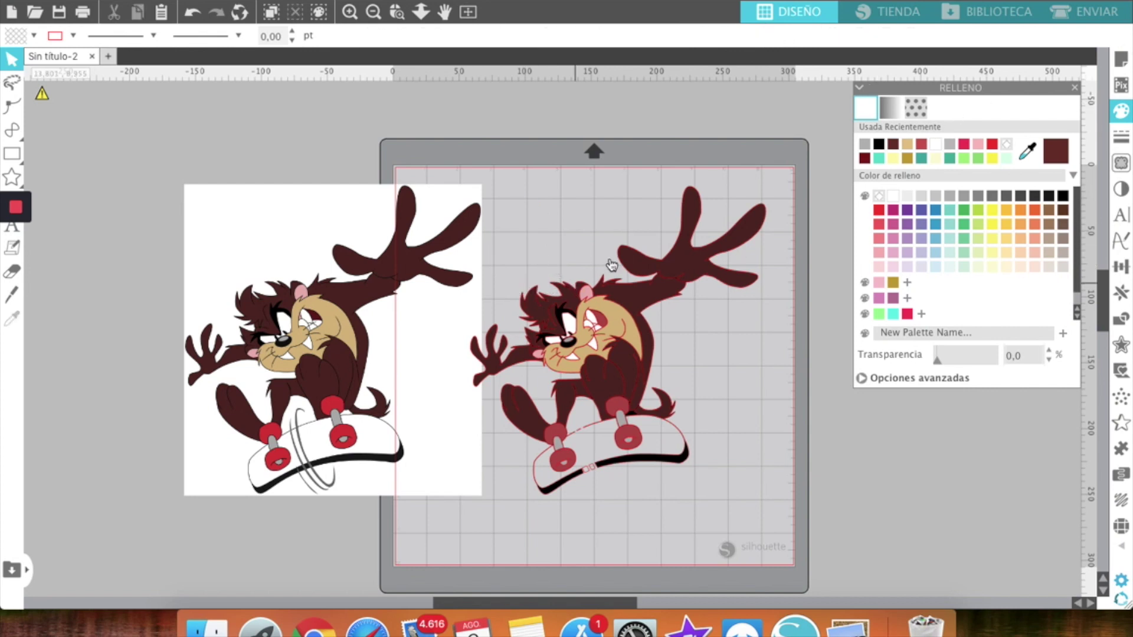
Start a trace by colour and sample the grey of the curved motion lines crossing the skateboard in the original image.
{"action": "left_click", "coordinate": [1121, 164]}
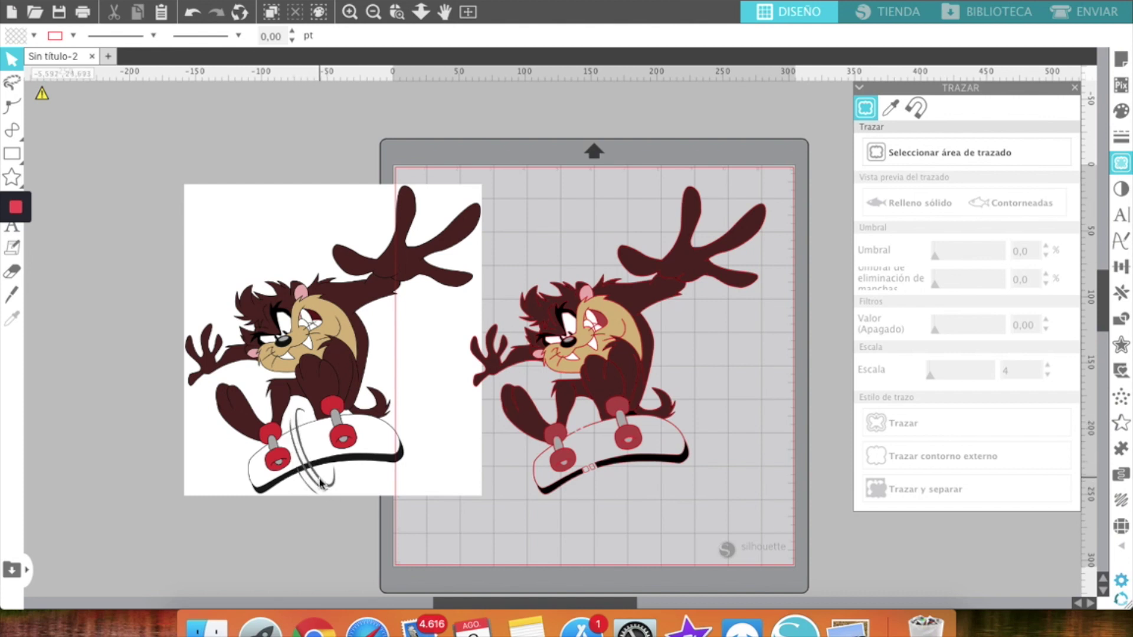
{"action": "left_click", "coordinate": [892, 108]}
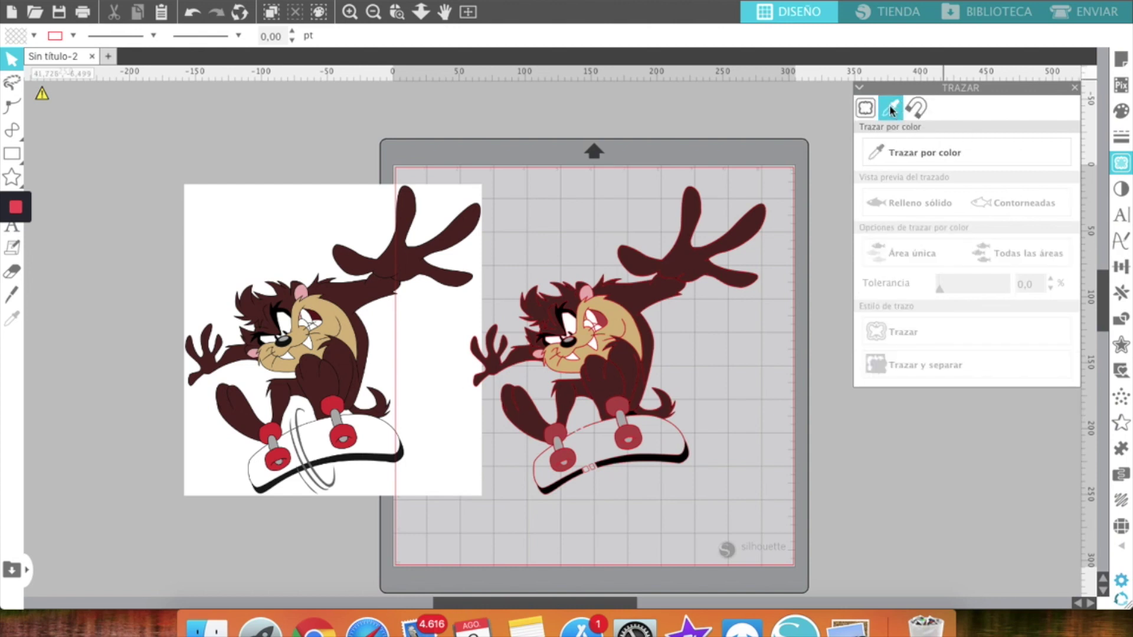
{"action": "left_click", "coordinate": [902, 144]}
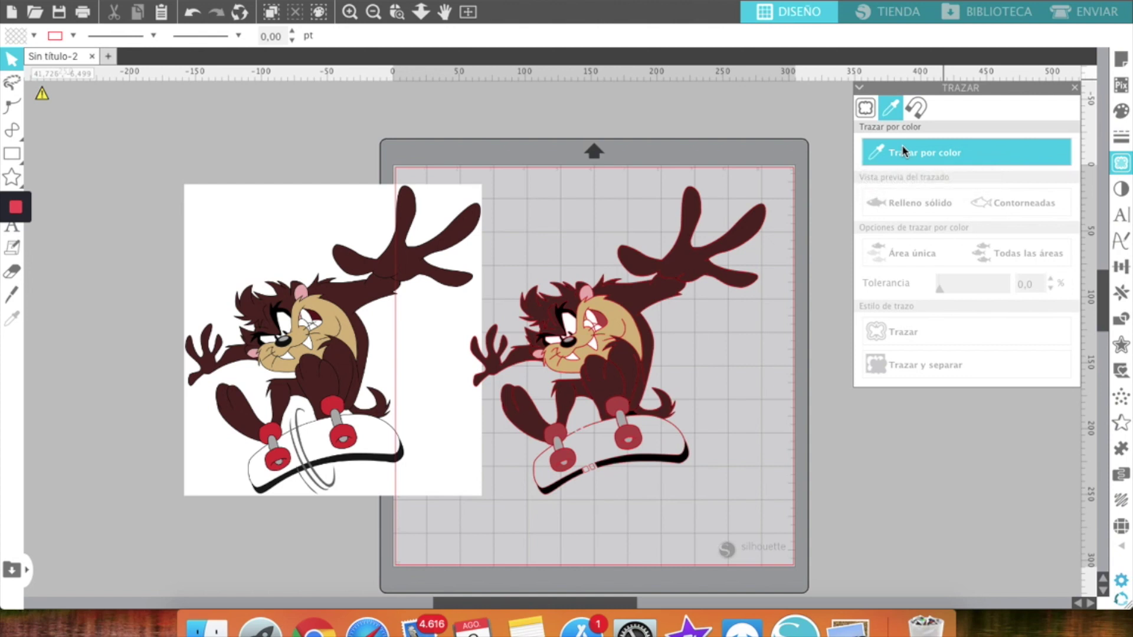
{"action": "left_click", "coordinate": [903, 153]}
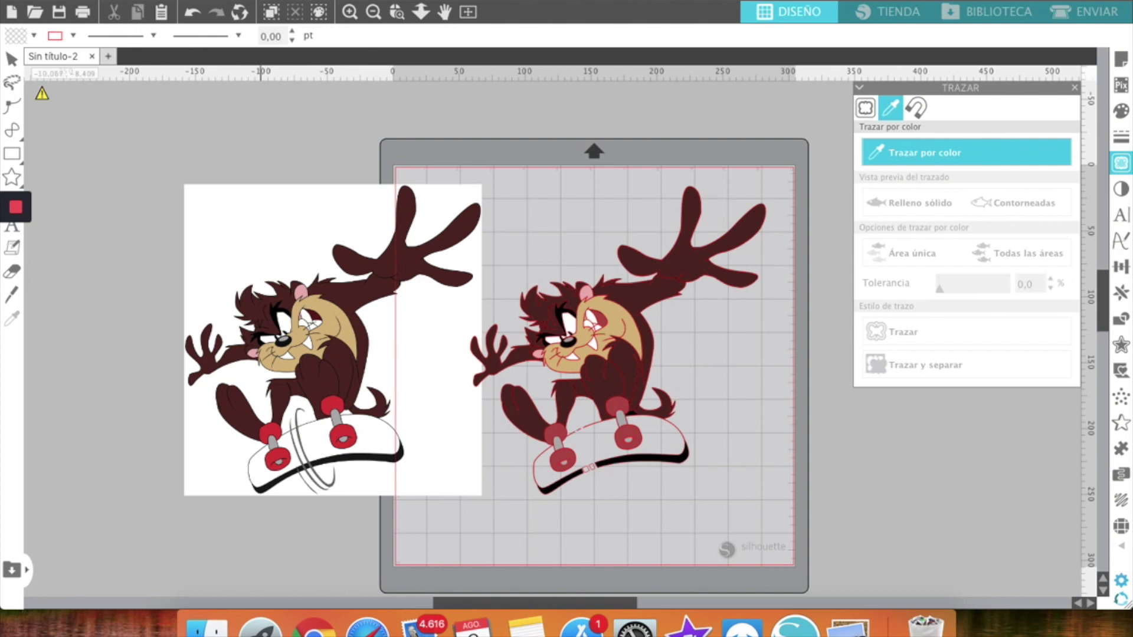
{"action": "left_click", "coordinate": [397, 12]}
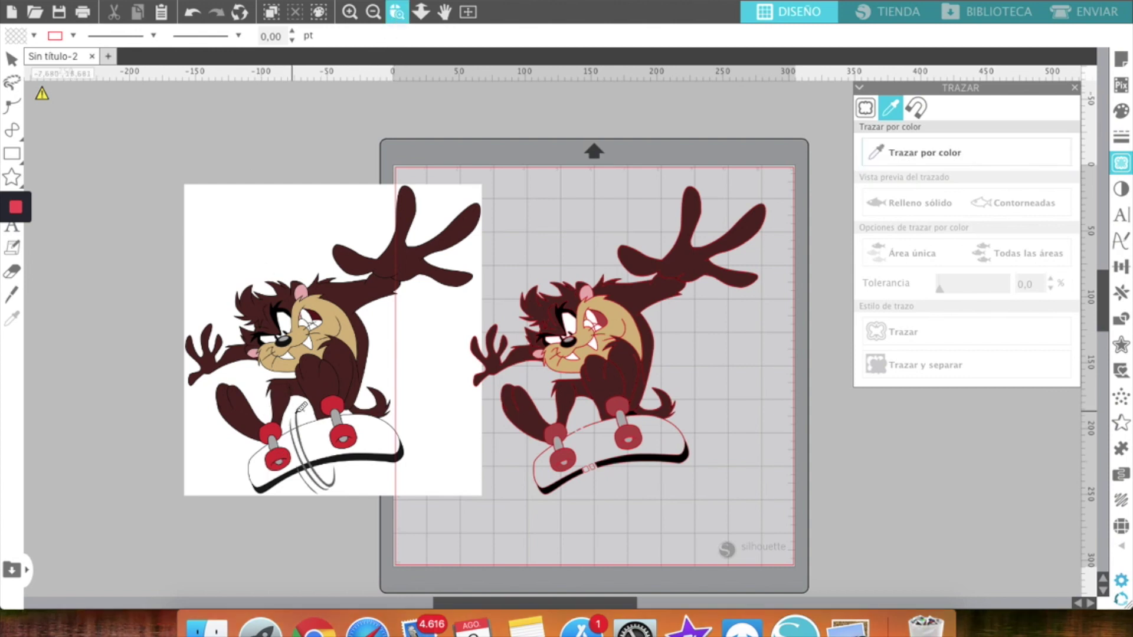
{"action": "left_click", "coordinate": [318, 468]}
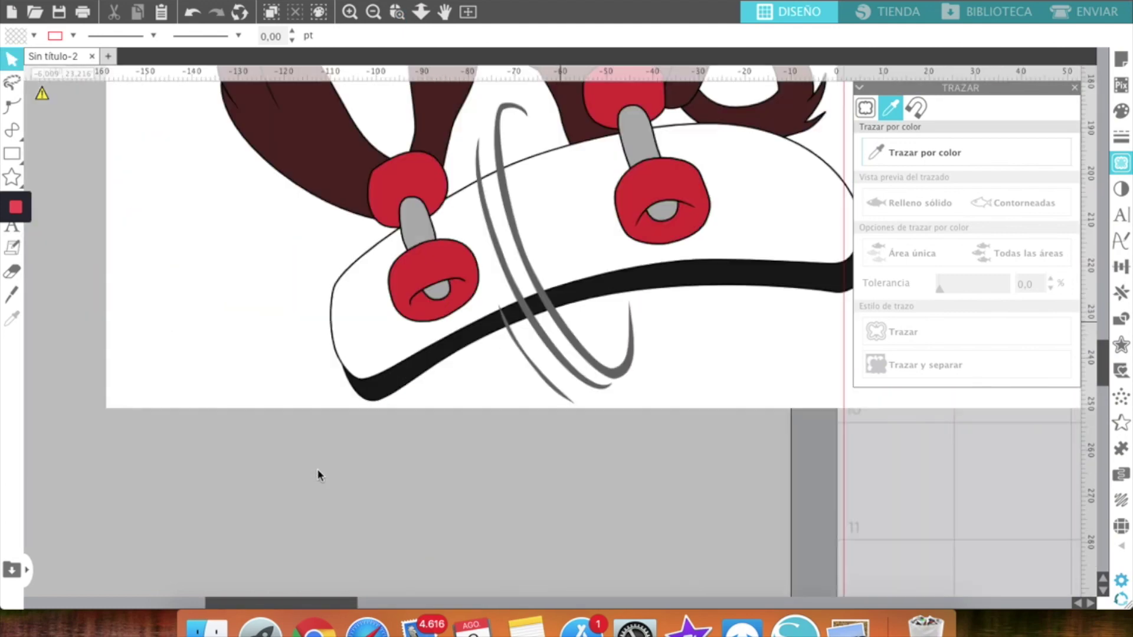
{"action": "left_click", "coordinate": [908, 152]}
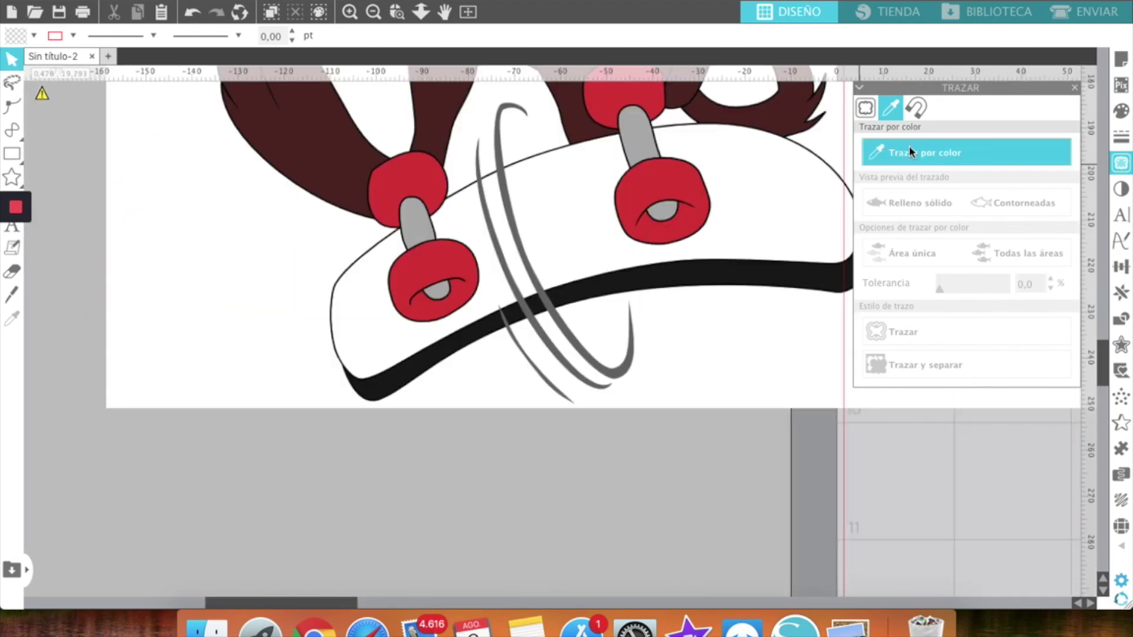
{"action": "left_click", "coordinate": [548, 302]}
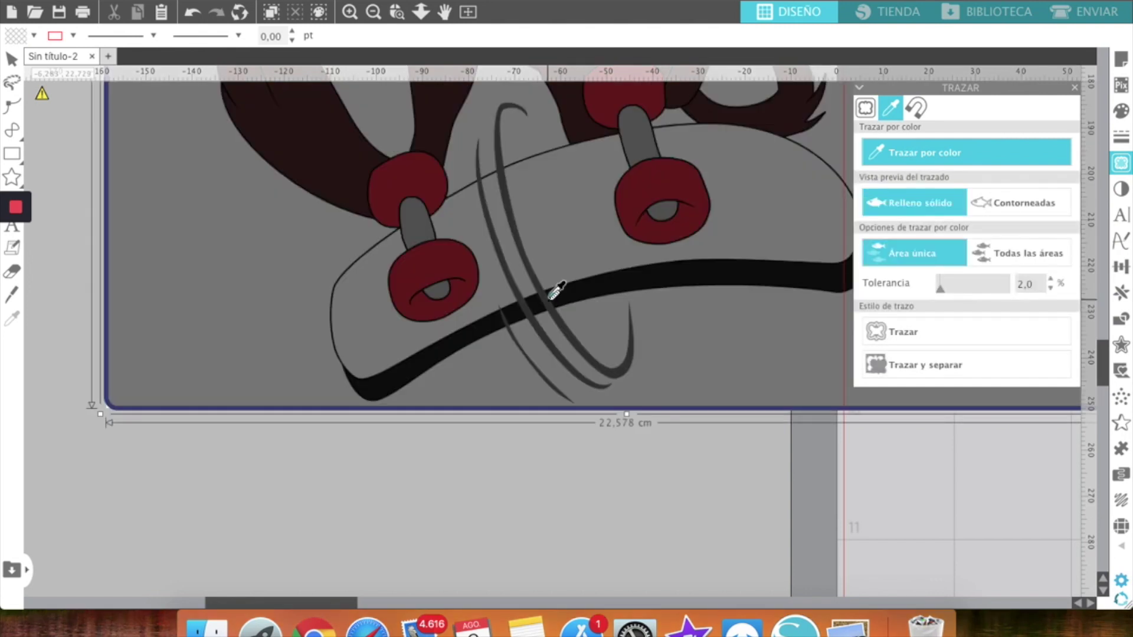
{"action": "key", "text": "Escape"}
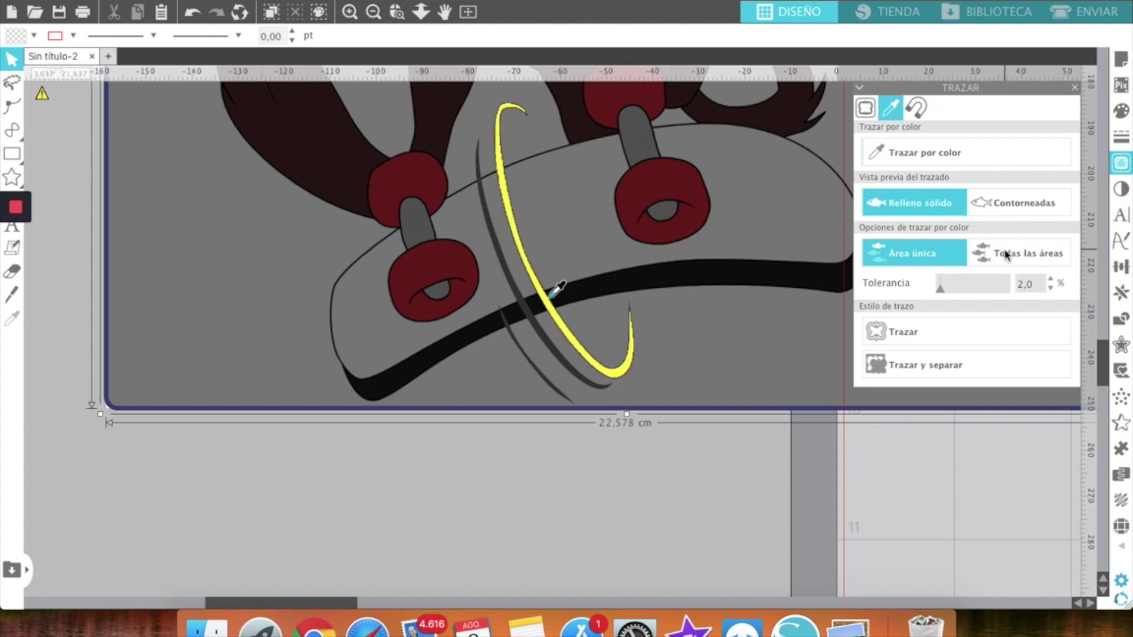
Extend the colour trace to all areas with a tolerance of 6 % and trace the original image.
{"action": "left_click", "coordinate": [1007, 254]}
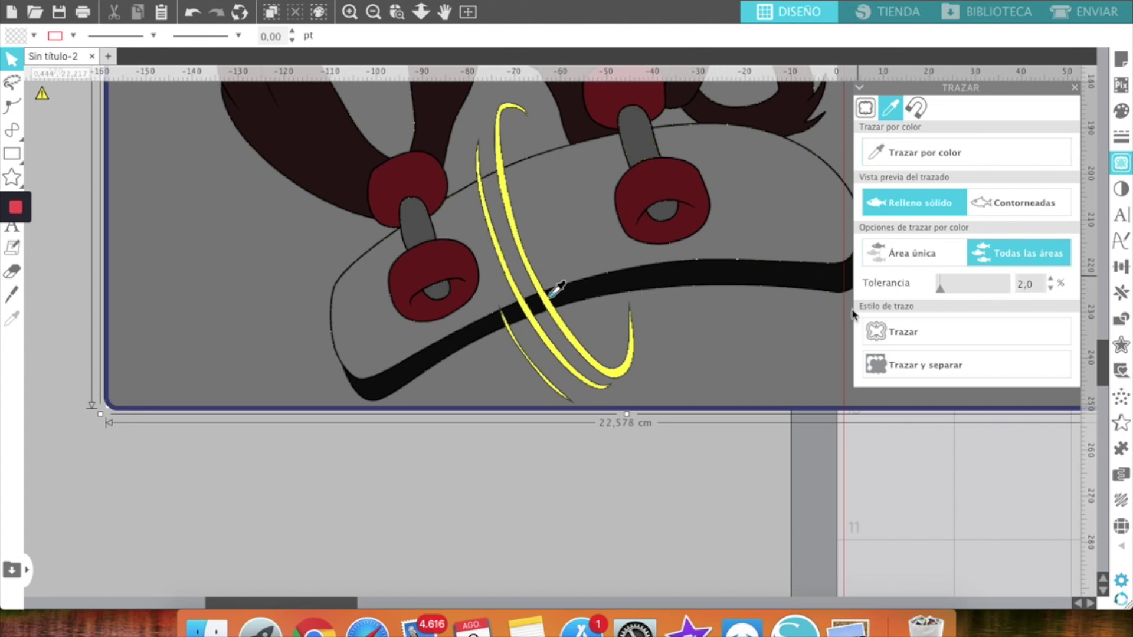
{"action": "left_click", "coordinate": [1049, 281]}
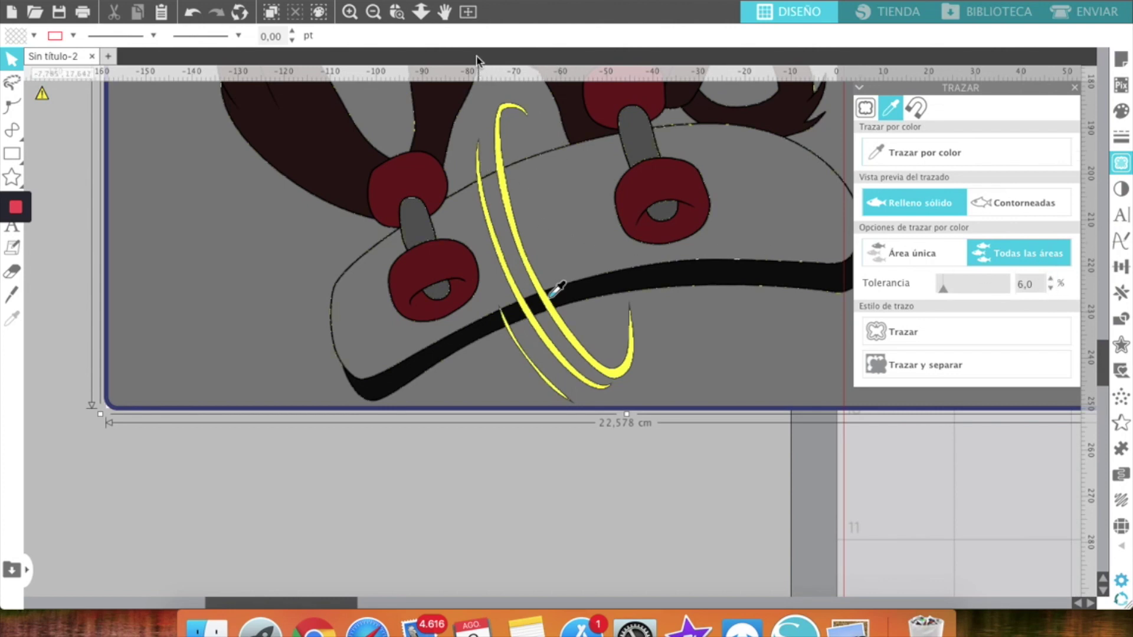
{"action": "left_click", "coordinate": [373, 12]}
{"action": "left_click", "coordinate": [374, 12]}
{"action": "left_click", "coordinate": [374, 13]}
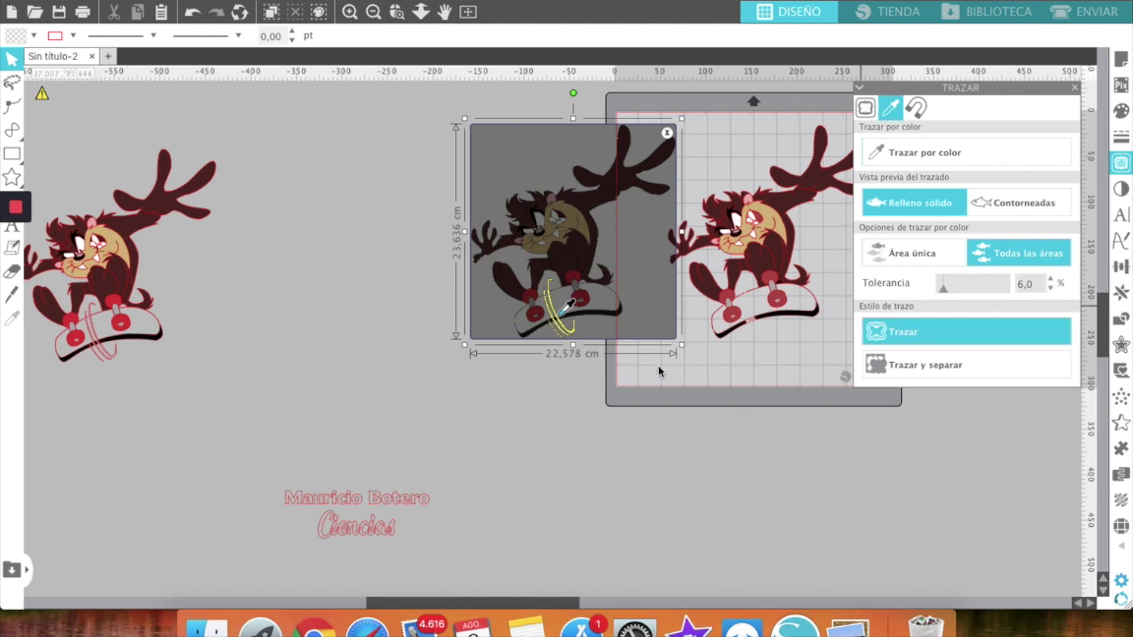
{"action": "left_click", "coordinate": [572, 361]}
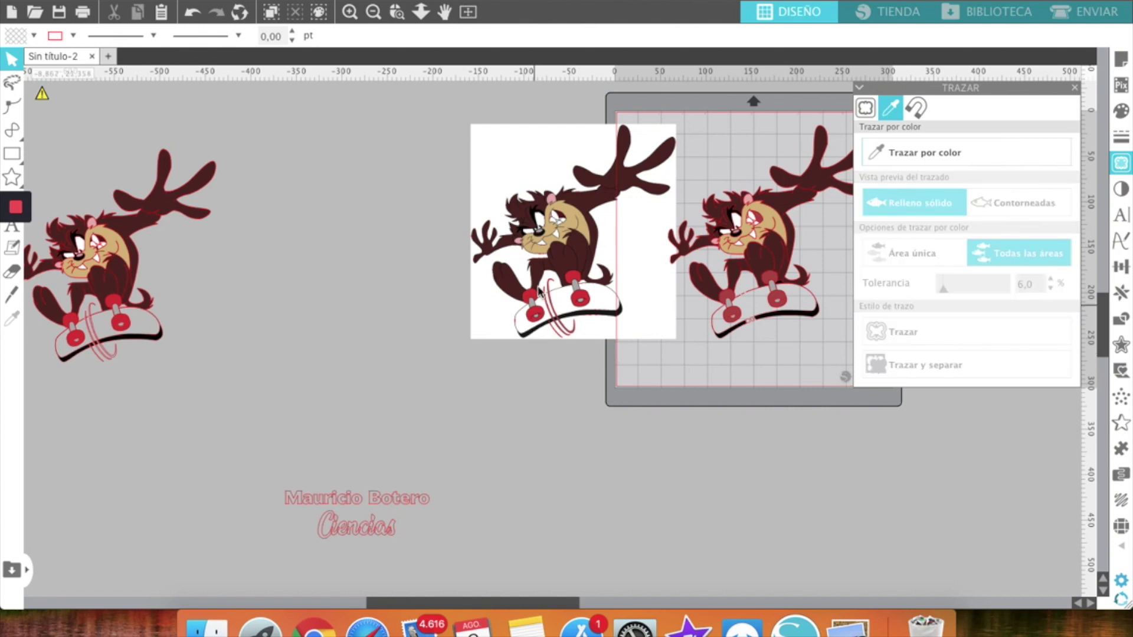
Move the original image away from the new trace and release the trace's compound path.
{"action": "left_click_drag", "start_coordinate": [590, 278], "coordinate": [278, 234]}
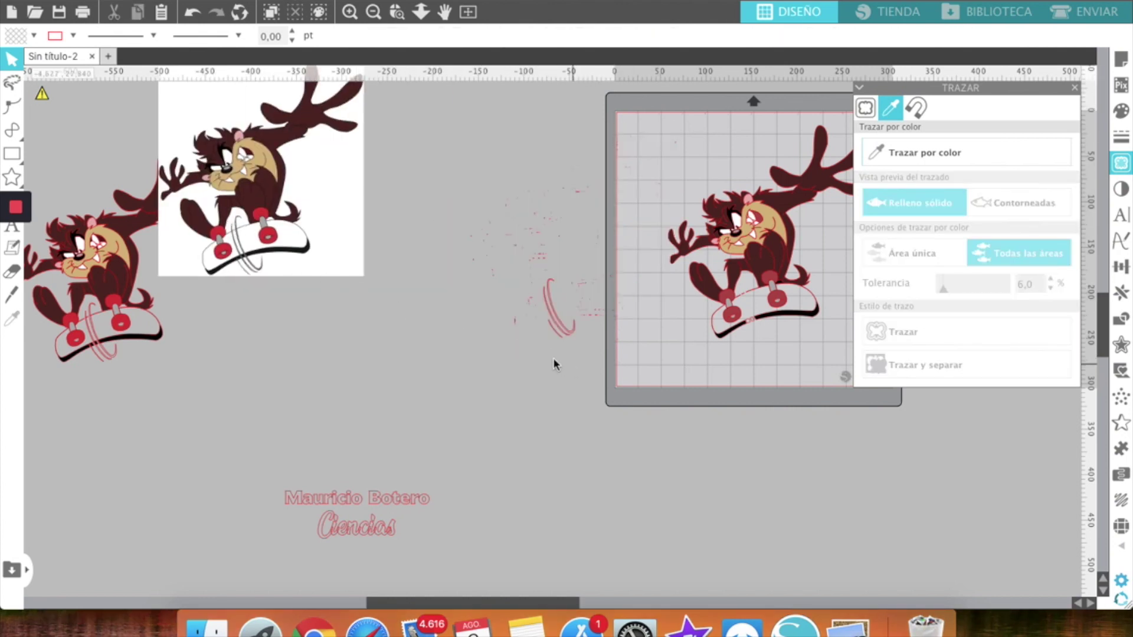
{"action": "left_click", "coordinate": [562, 310]}
{"action": "left_click", "coordinate": [925, 154]}
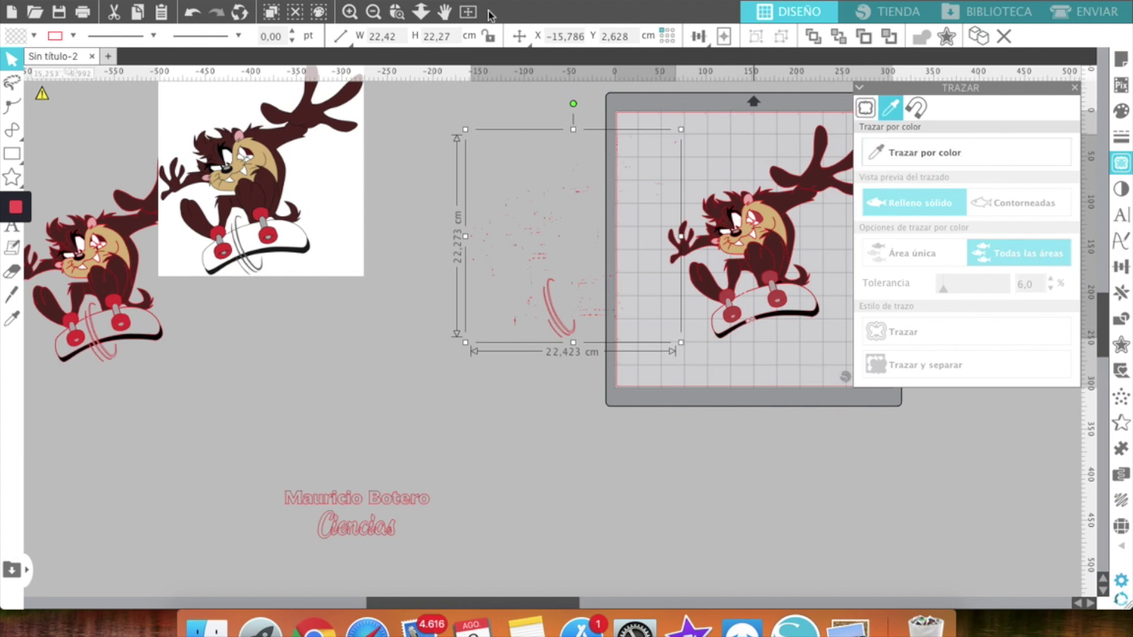
{"action": "left_click", "coordinate": [348, 1]}
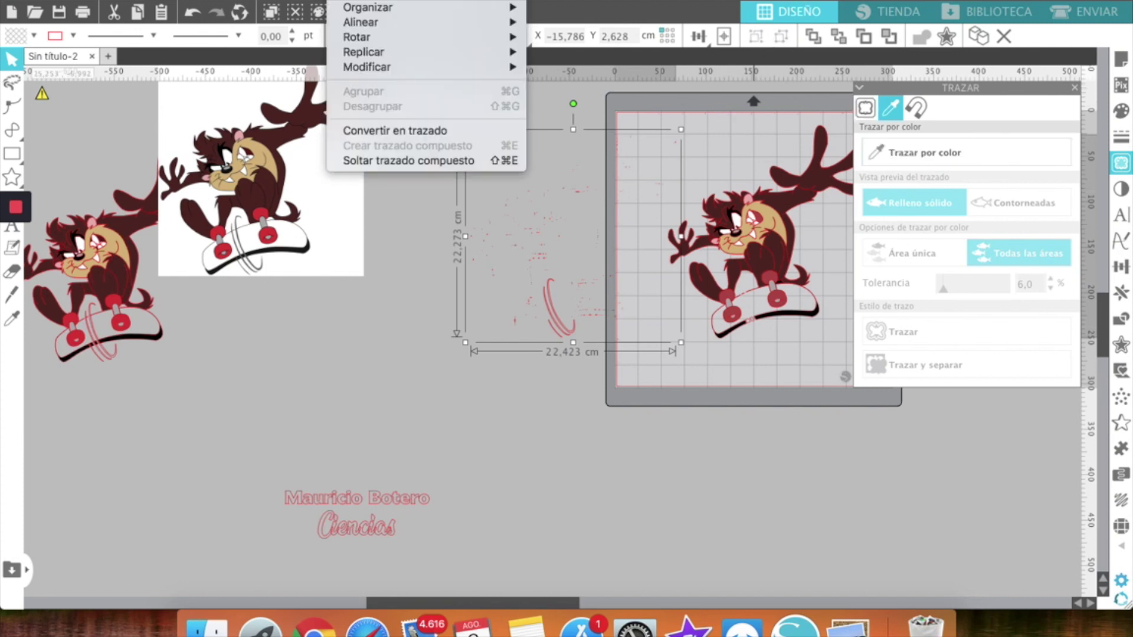
{"action": "left_click", "coordinate": [398, 161]}
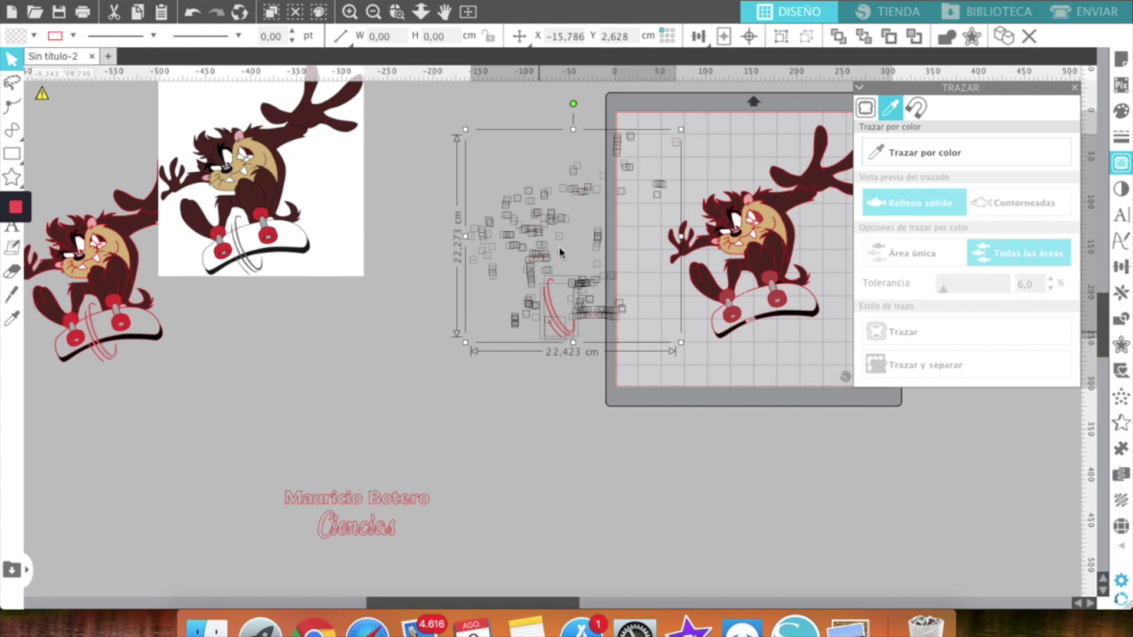
{"action": "left_click", "coordinate": [544, 377]}
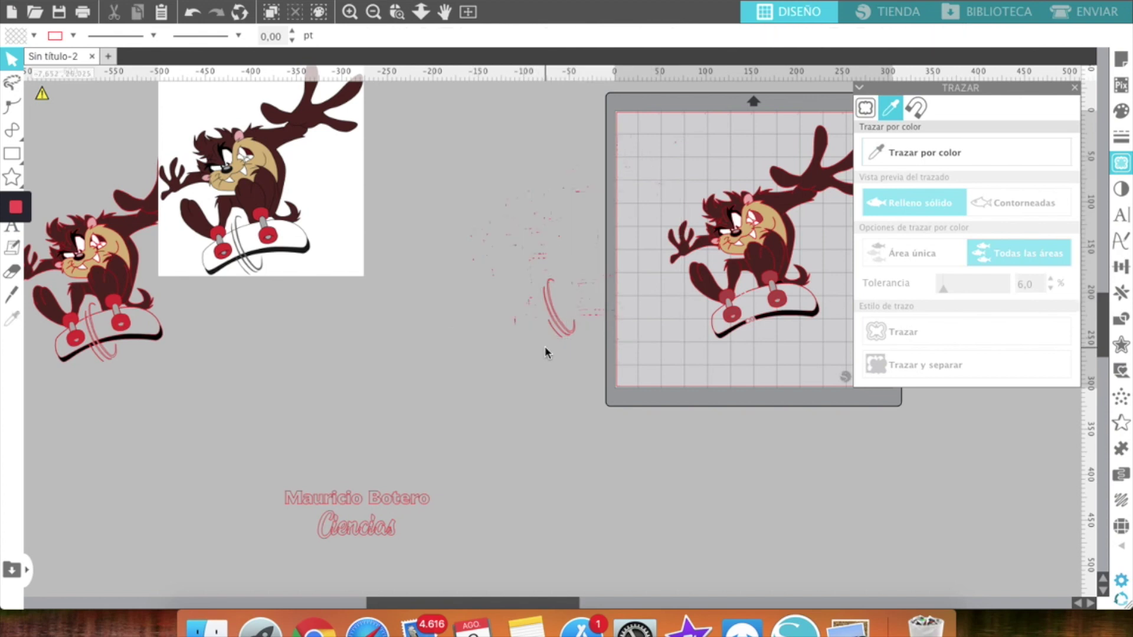
Move the traced curved motion lines onto the skateboard of the coloured figure.
{"action": "left_click", "coordinate": [564, 325]}
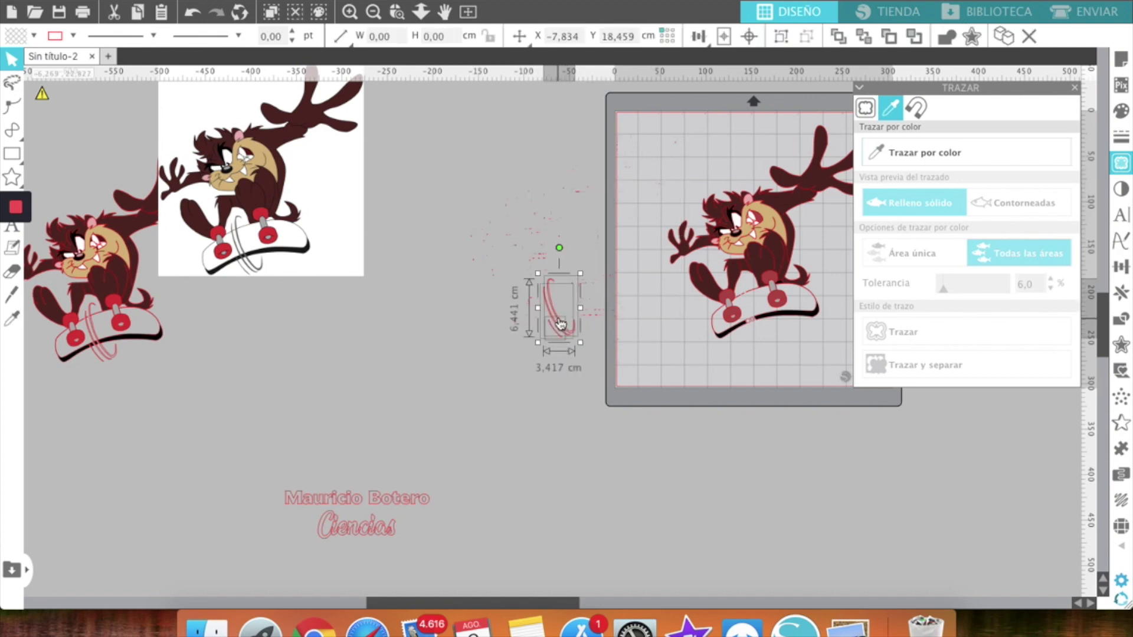
{"action": "left_click_drag", "start_coordinate": [564, 323], "coordinate": [759, 321]}
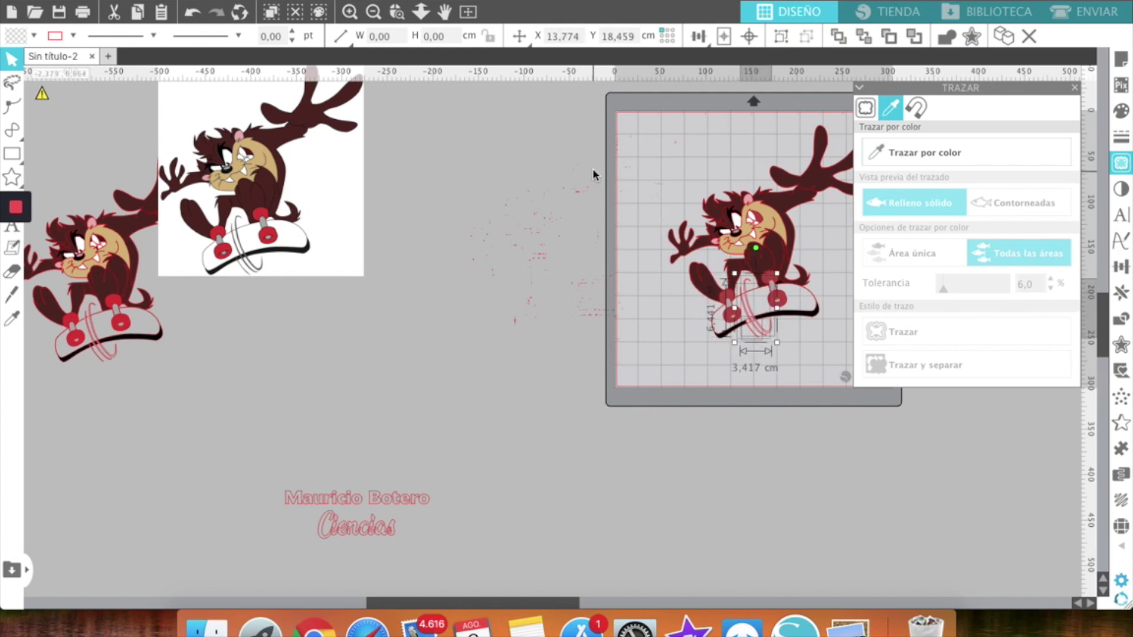
Delete the scattered small fragments left over from the grey colour trace, including those on the mat beside the figure.
{"action": "left_click_drag", "start_coordinate": [420, 104], "coordinate": [530, 246]}
{"action": "left_click_drag", "start_coordinate": [636, 355], "coordinate": [637, 354]}
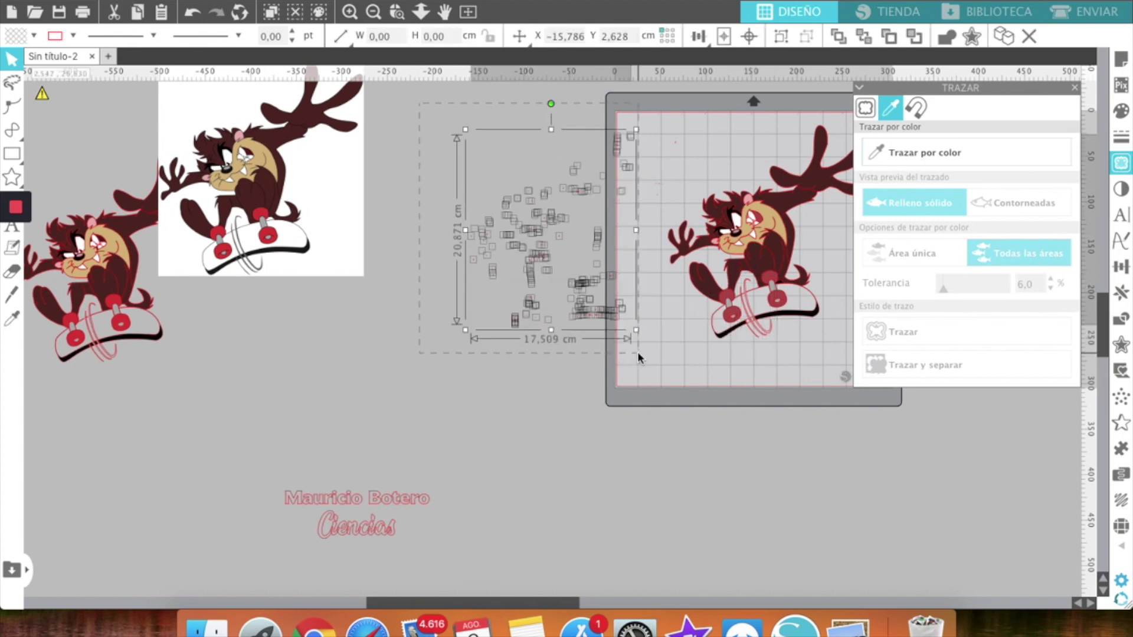
{"action": "key", "text": "Delete"}
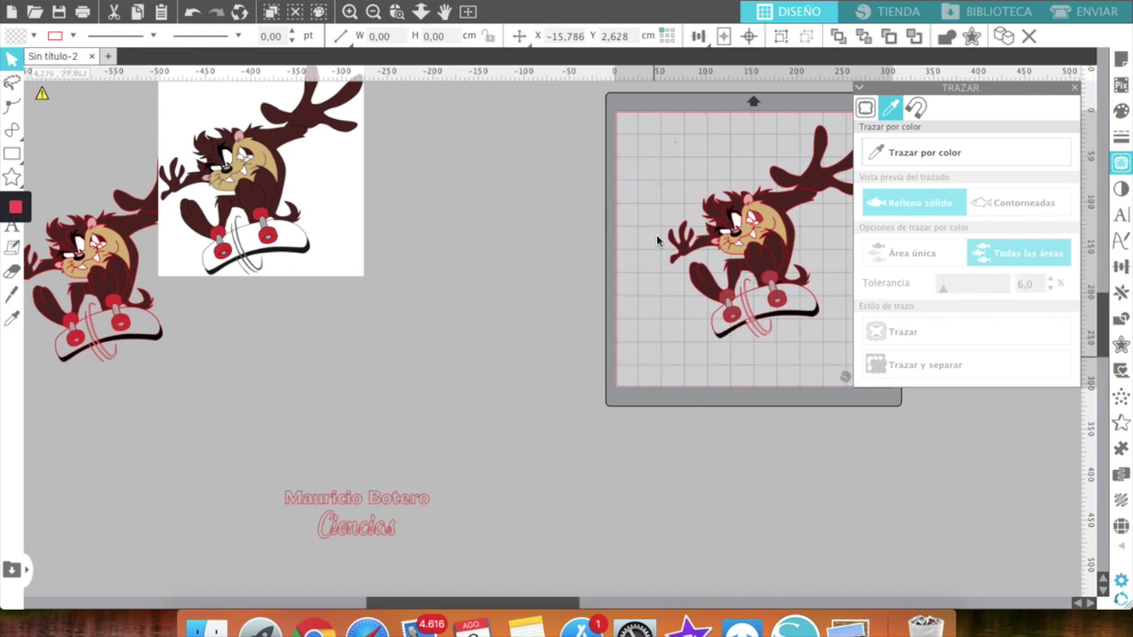
{"action": "left_click", "coordinate": [683, 180]}
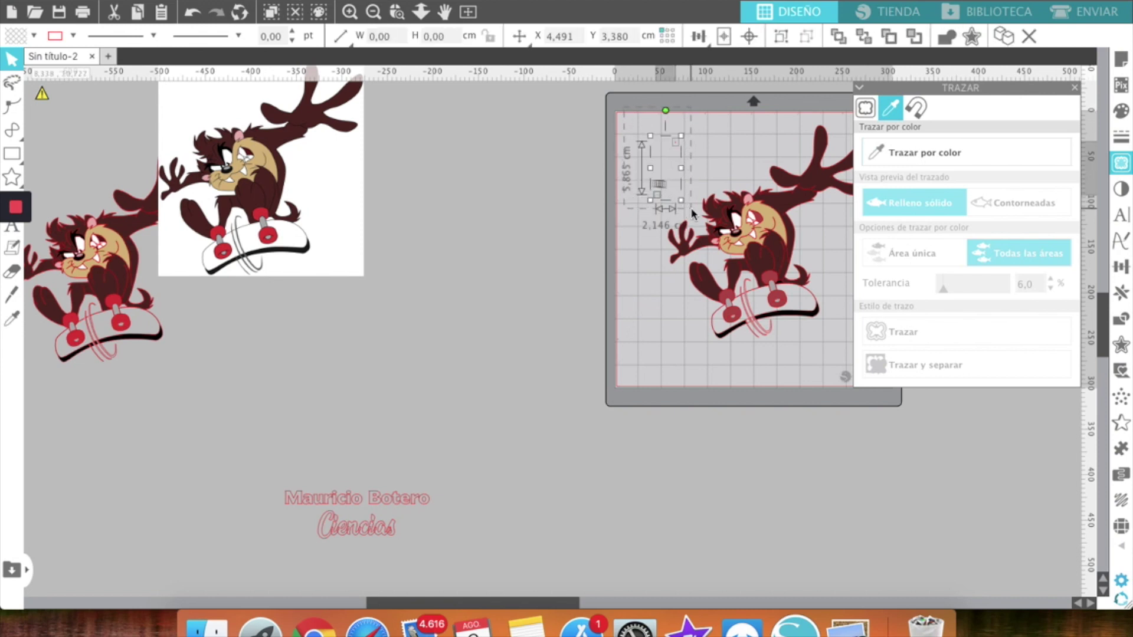
{"action": "key", "text": "Delete"}
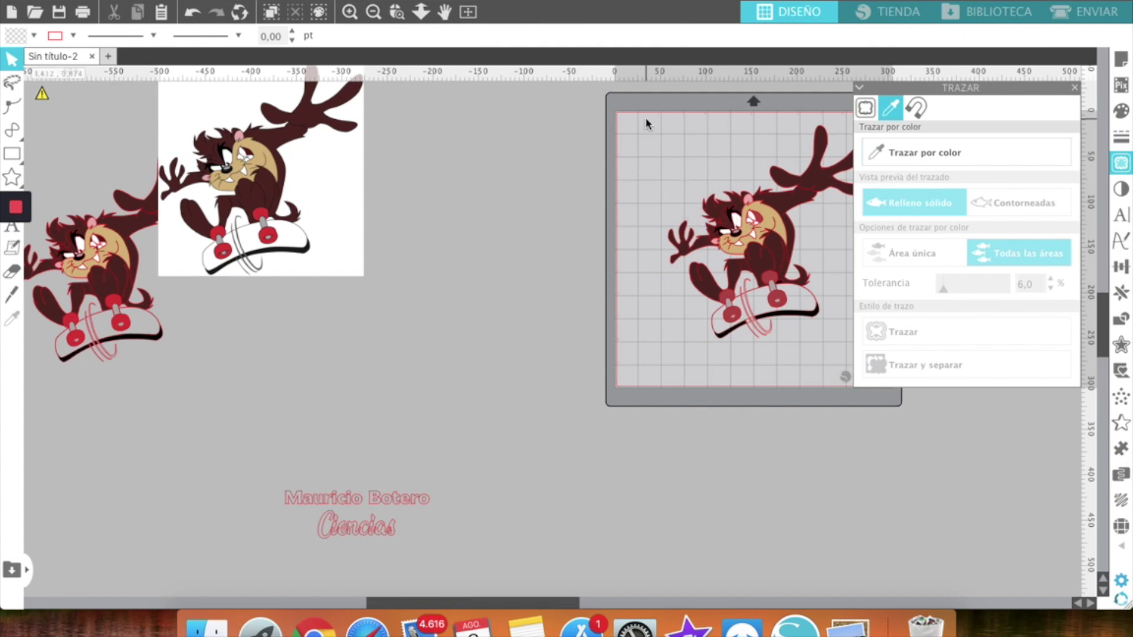
Fill the curved motion lines on the skateboard with the recently used grey.
{"action": "left_click_drag", "start_coordinate": [647, 119], "coordinate": [893, 369]}
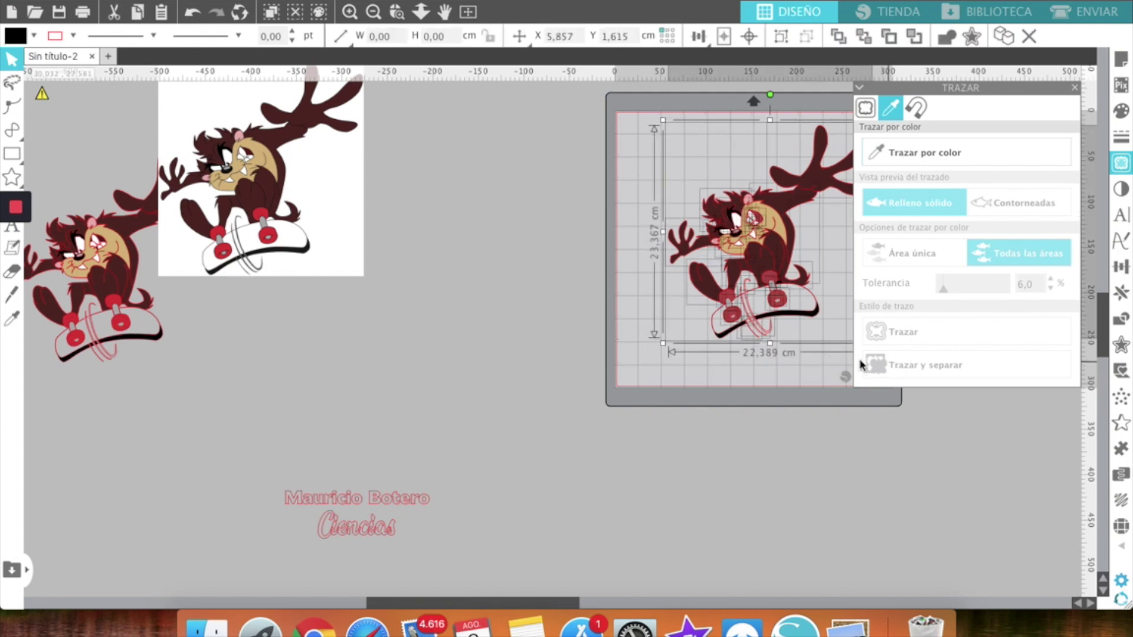
{"action": "scroll", "coordinate": [787, 353], "scroll_direction": "right", "scroll_amount": 5}
{"action": "left_click", "coordinate": [786, 354]}
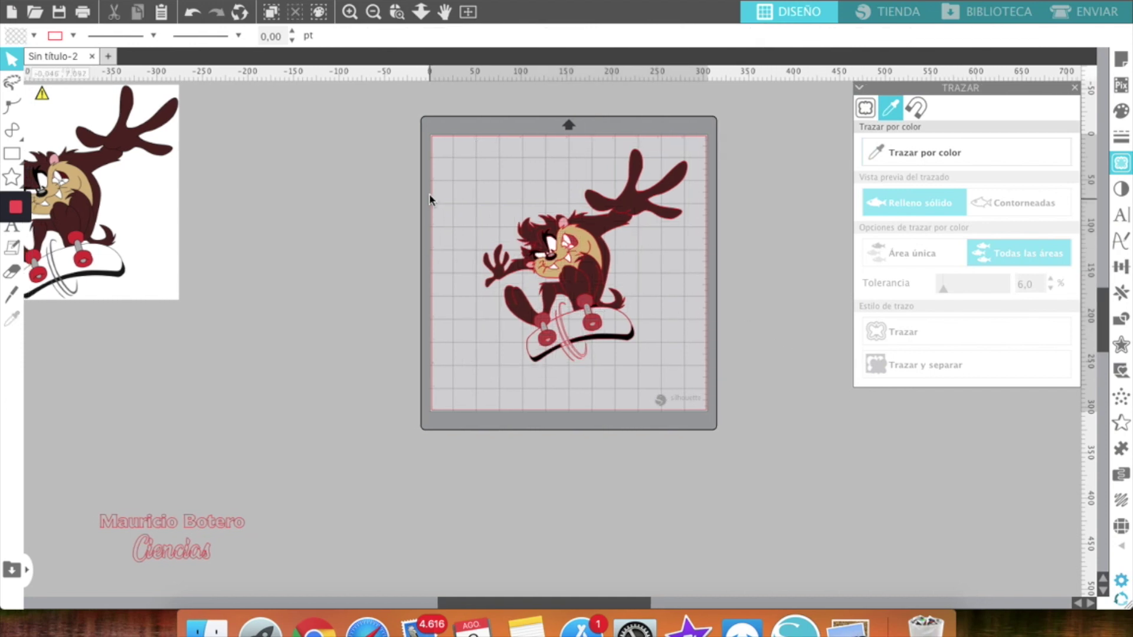
{"action": "left_click", "coordinate": [585, 349]}
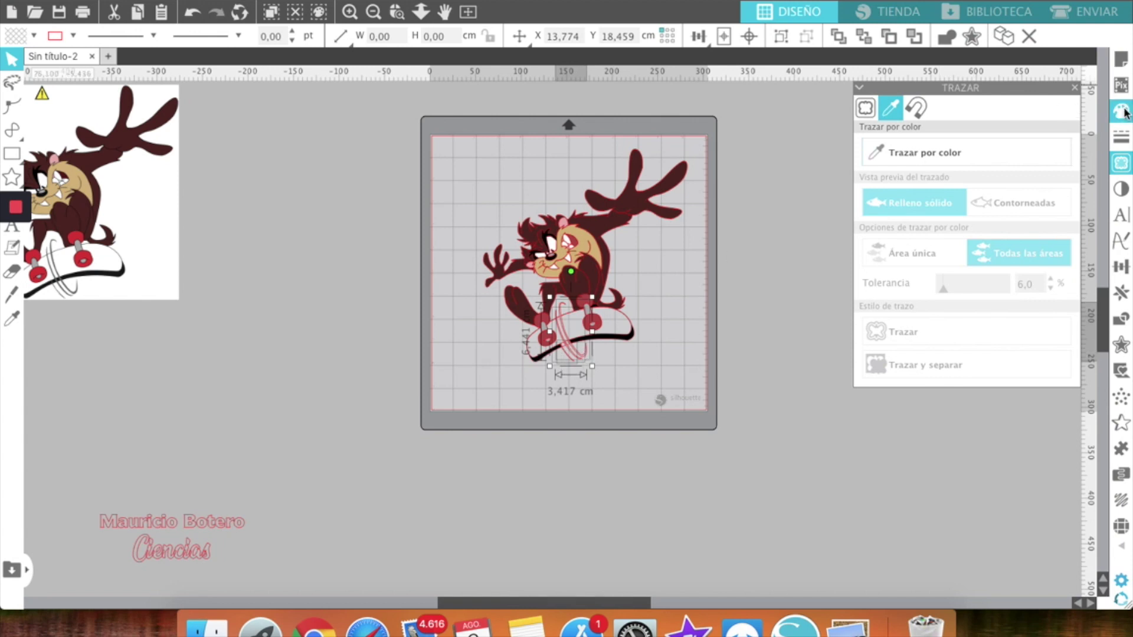
{"action": "left_click", "coordinate": [864, 146]}
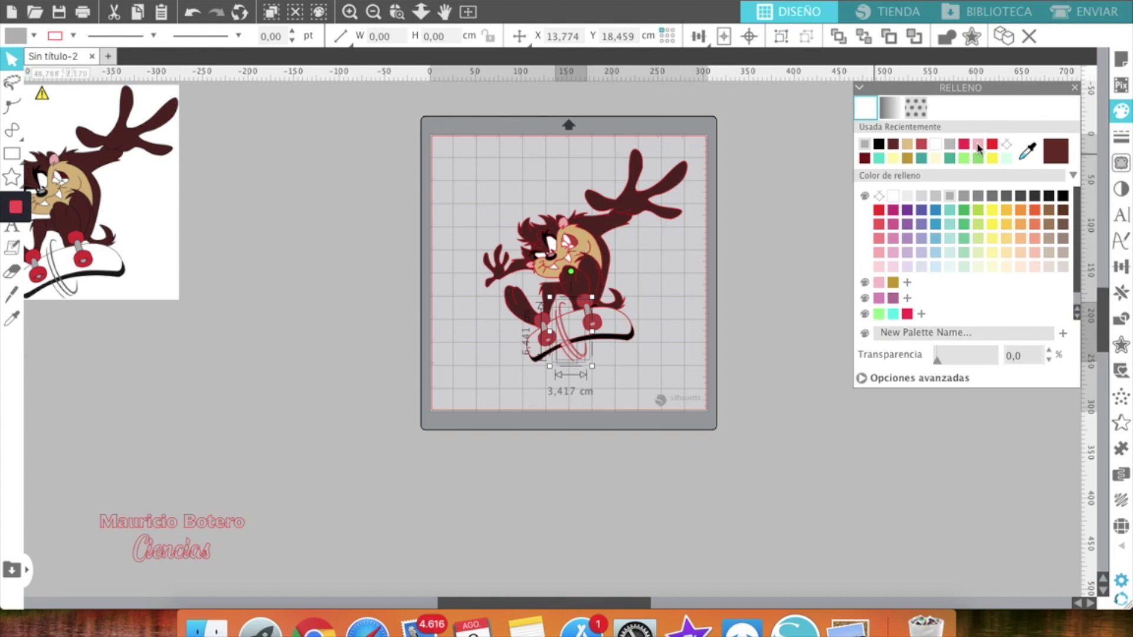
Select all shapes filled with RGB (88,38,33), move them off the mat beside the figure and group them.
{"action": "left_click", "coordinate": [319, 11]}
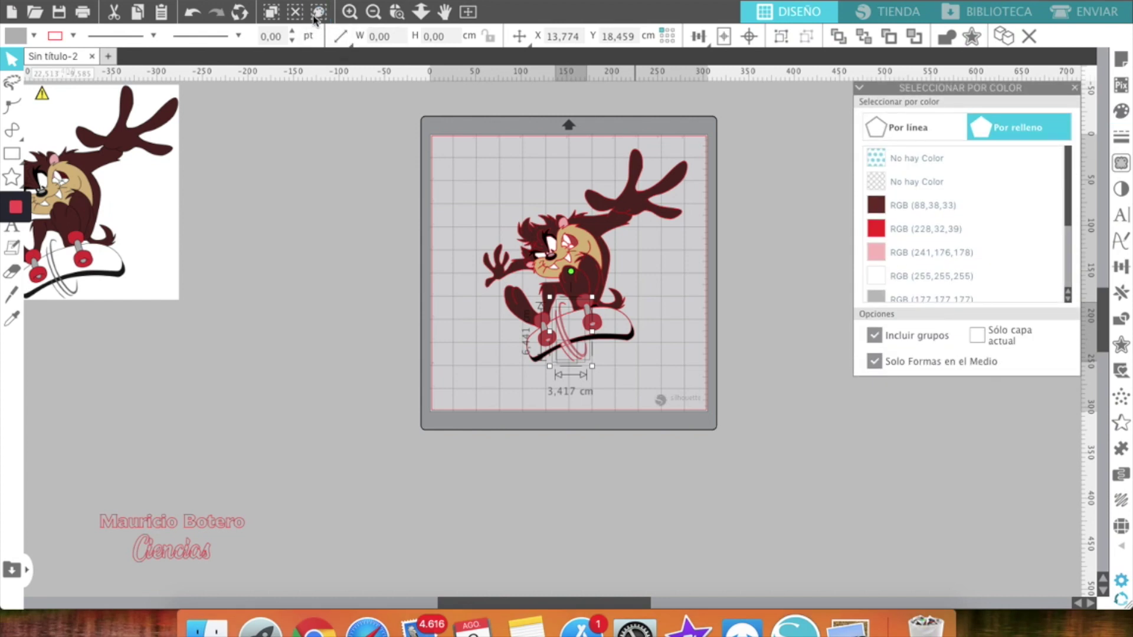
{"action": "left_click", "coordinate": [916, 206]}
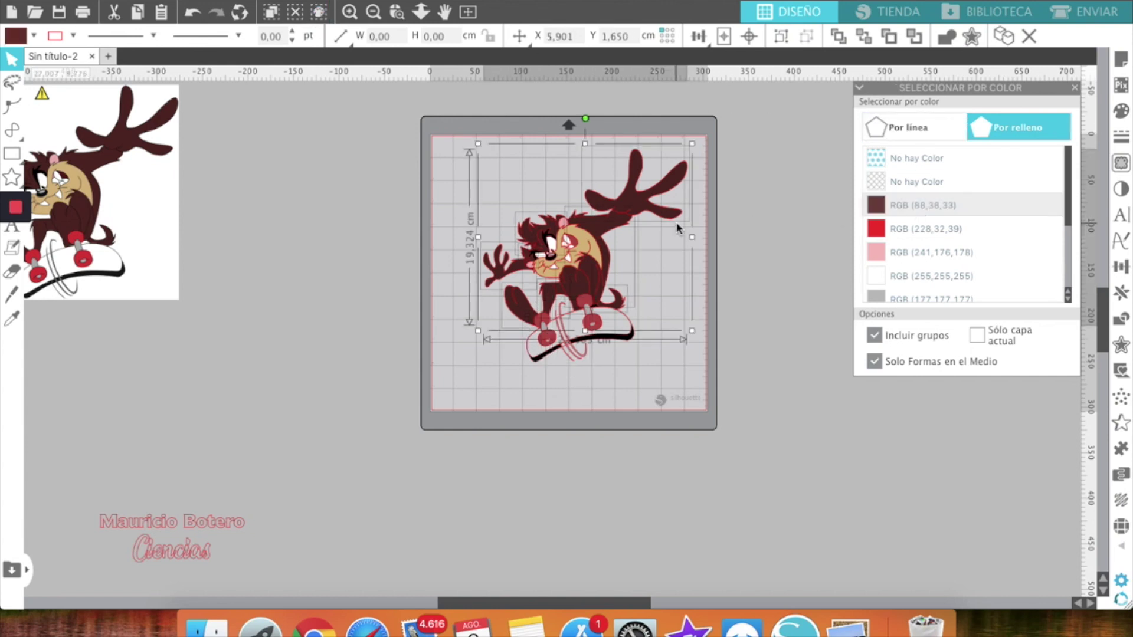
{"action": "left_click_drag", "start_coordinate": [642, 206], "coordinate": [379, 266]}
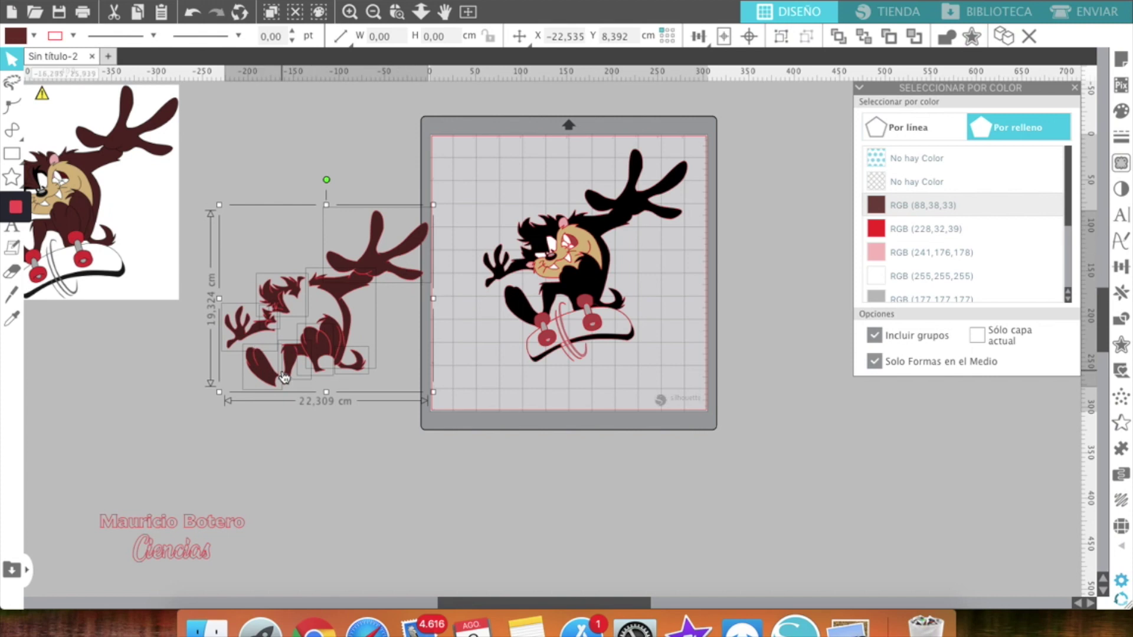
{"action": "left_click", "coordinate": [778, 41]}
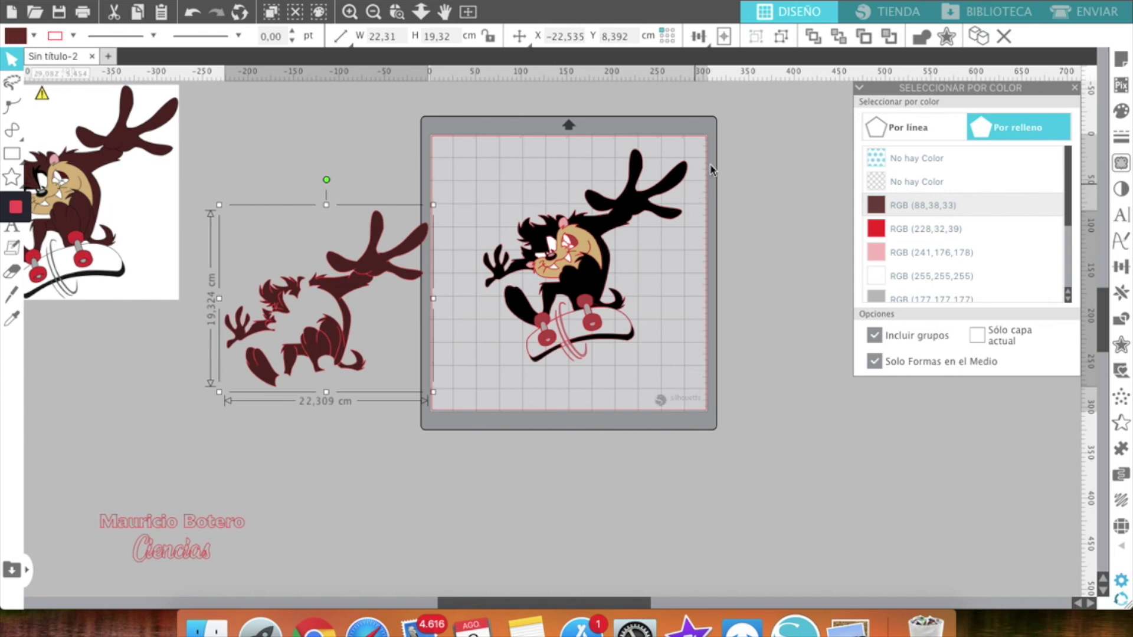
Mirror the figure together with its separated brown pieces horizontally, and flip them back to their original orientation.
{"action": "left_click_drag", "start_coordinate": [751, 119], "coordinate": [201, 443]}
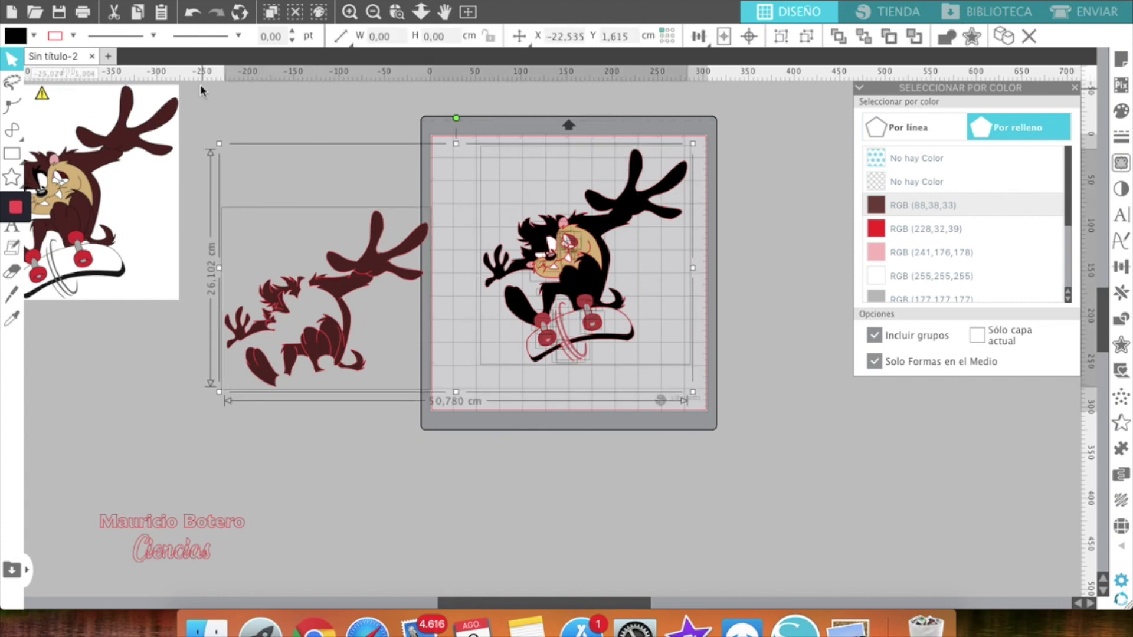
{"action": "left_click", "coordinate": [363, 1]}
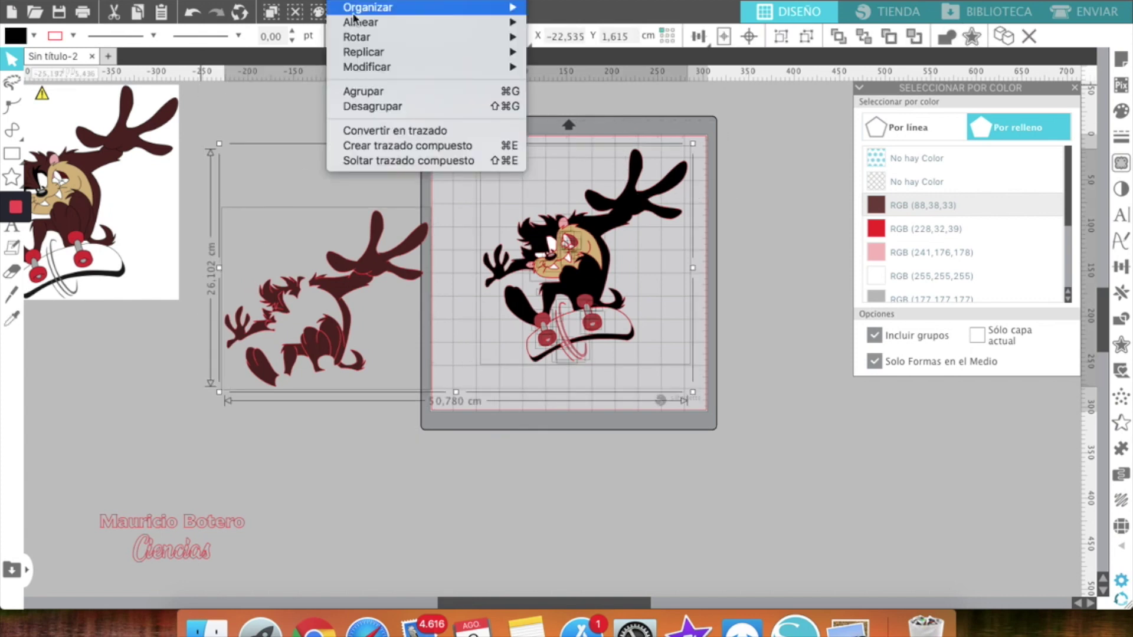
{"action": "mouse_move", "coordinate": [513, 0]}
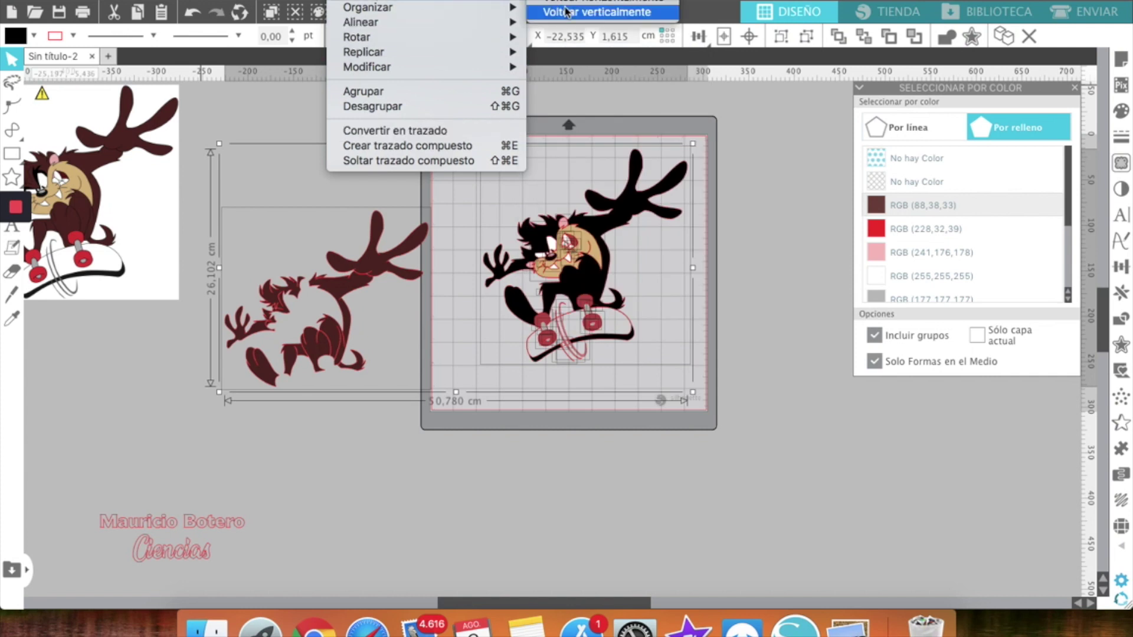
{"action": "left_click", "coordinate": [574, 2]}
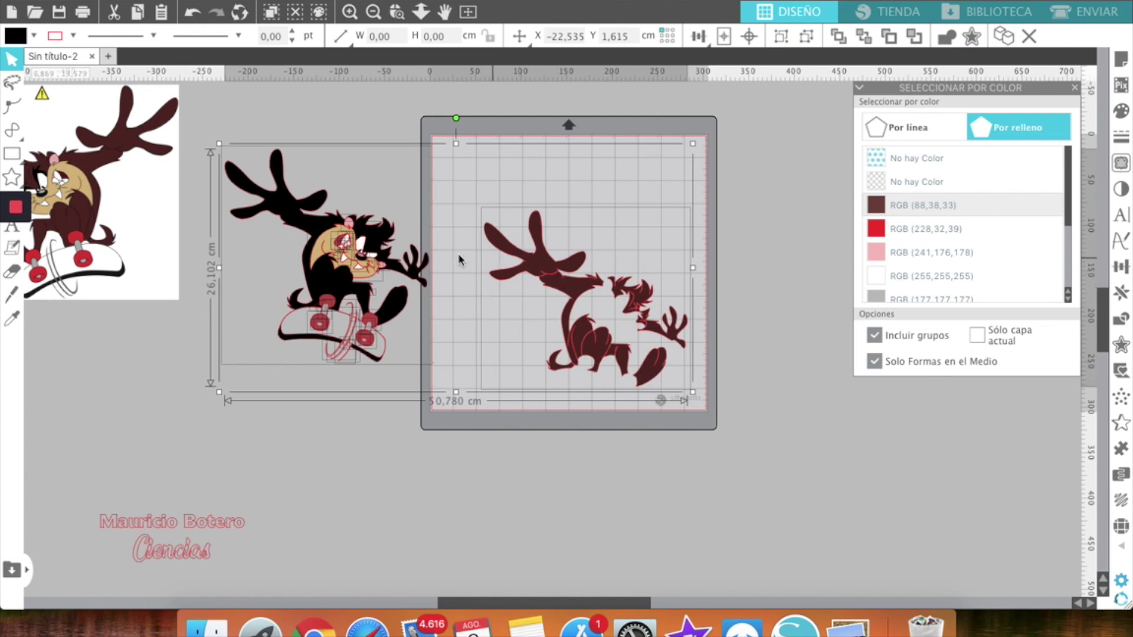
{"action": "left_click", "coordinate": [340, 36]}
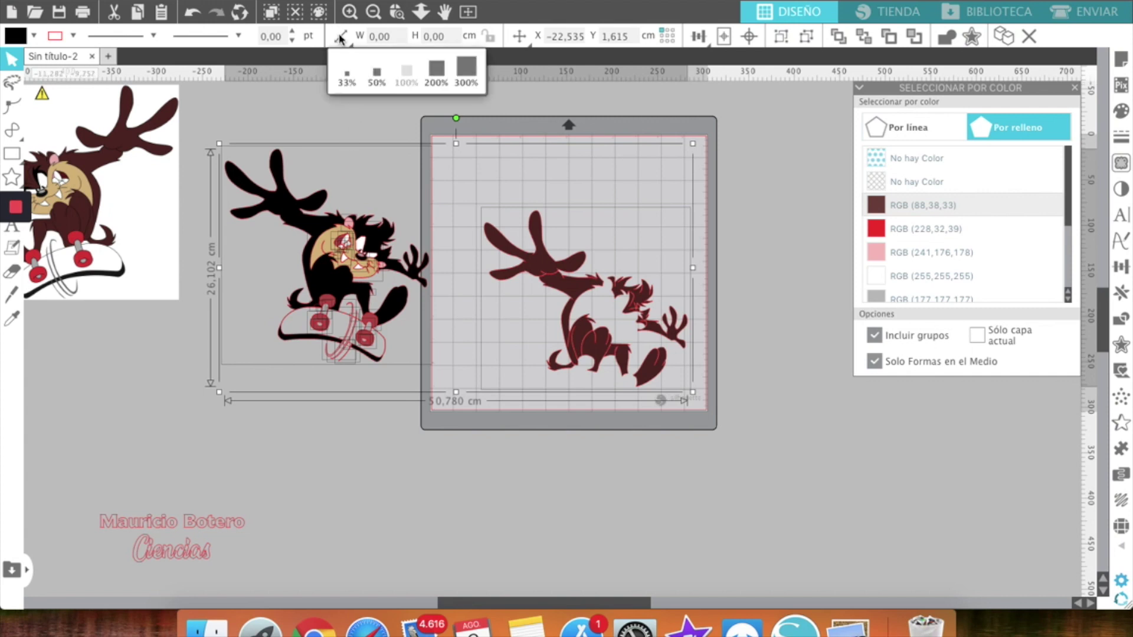
{"action": "left_click", "coordinate": [348, 1]}
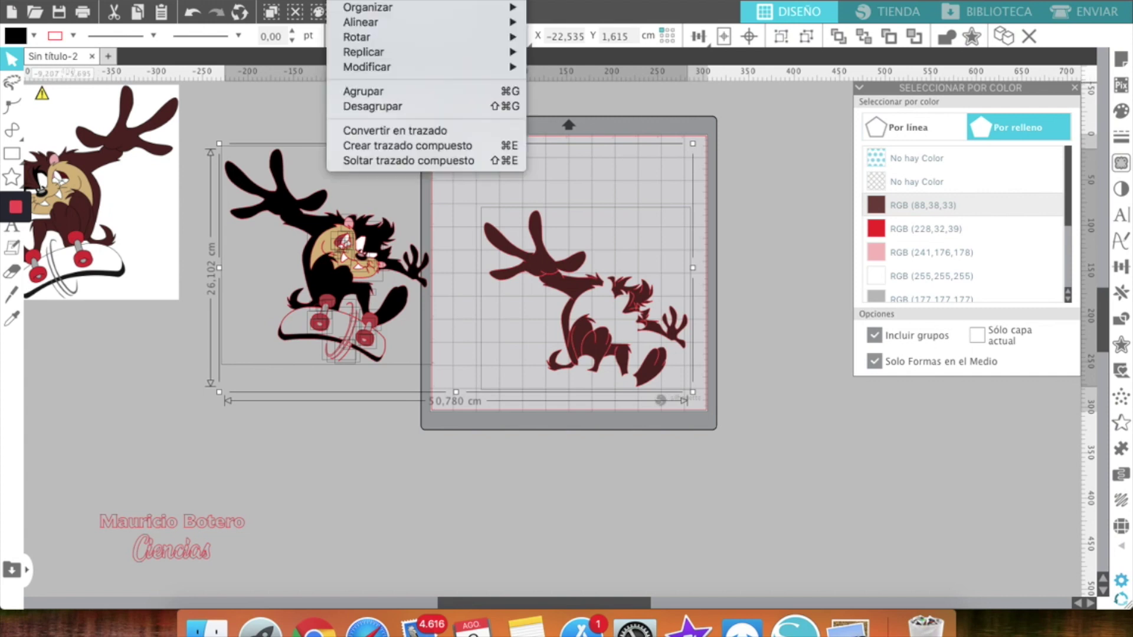
{"action": "mouse_move", "coordinate": [413, 7]}
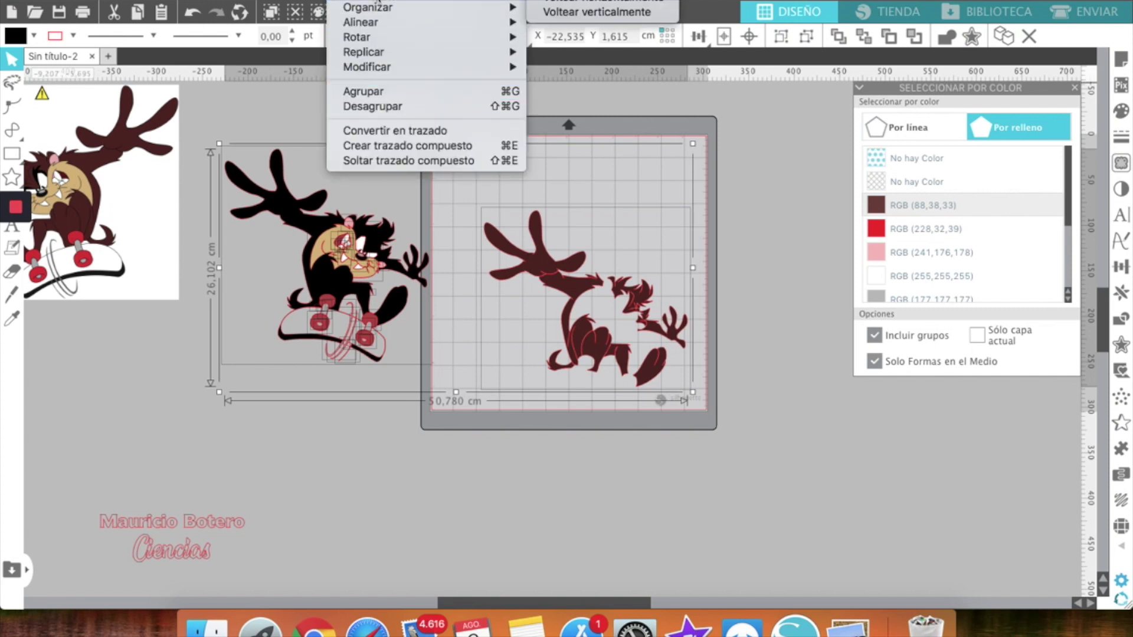
{"action": "left_click", "coordinate": [606, 1]}
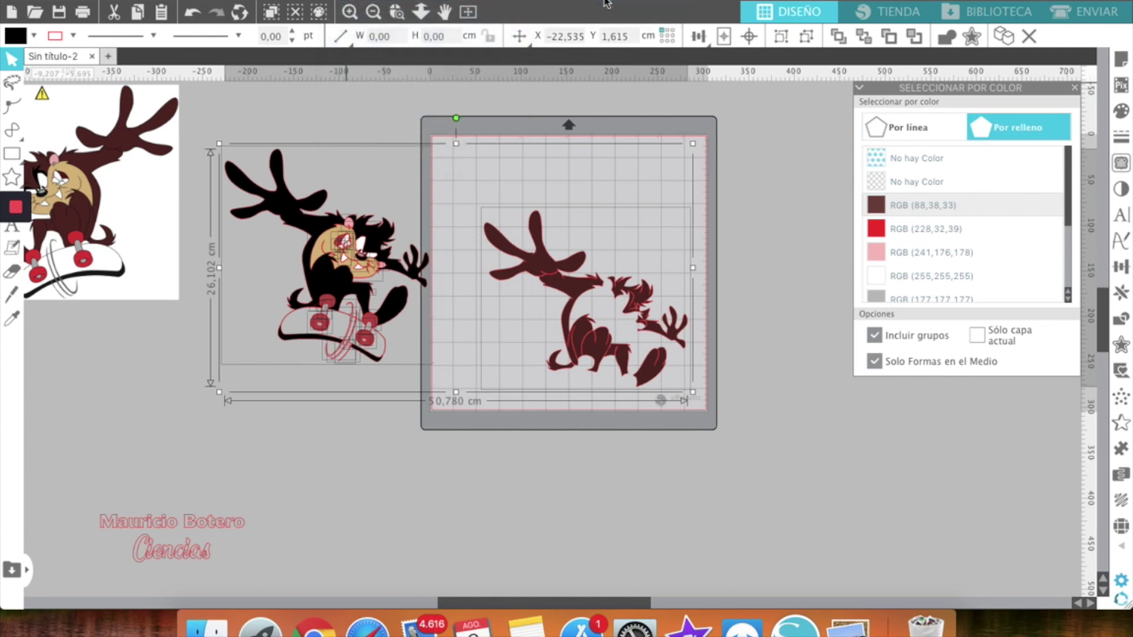
{"action": "left_click", "coordinate": [469, 341]}
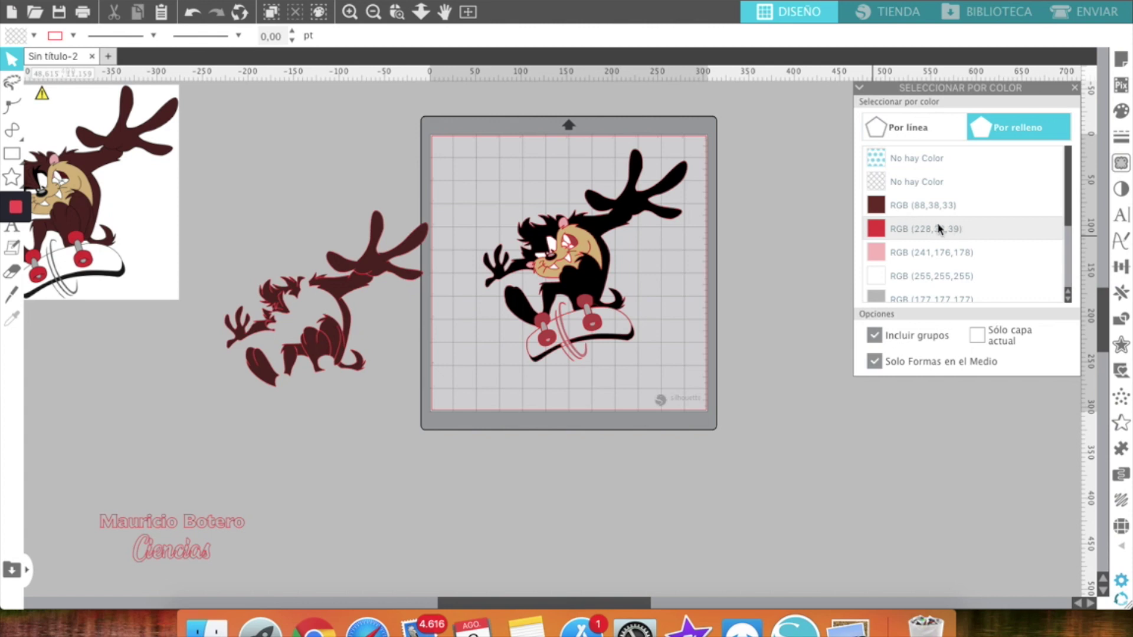
Select the shapes filled with RGB (241,176,178) and RGB (255,255,255) by colour and move each set off the mat.
{"action": "left_click", "coordinate": [909, 250]}
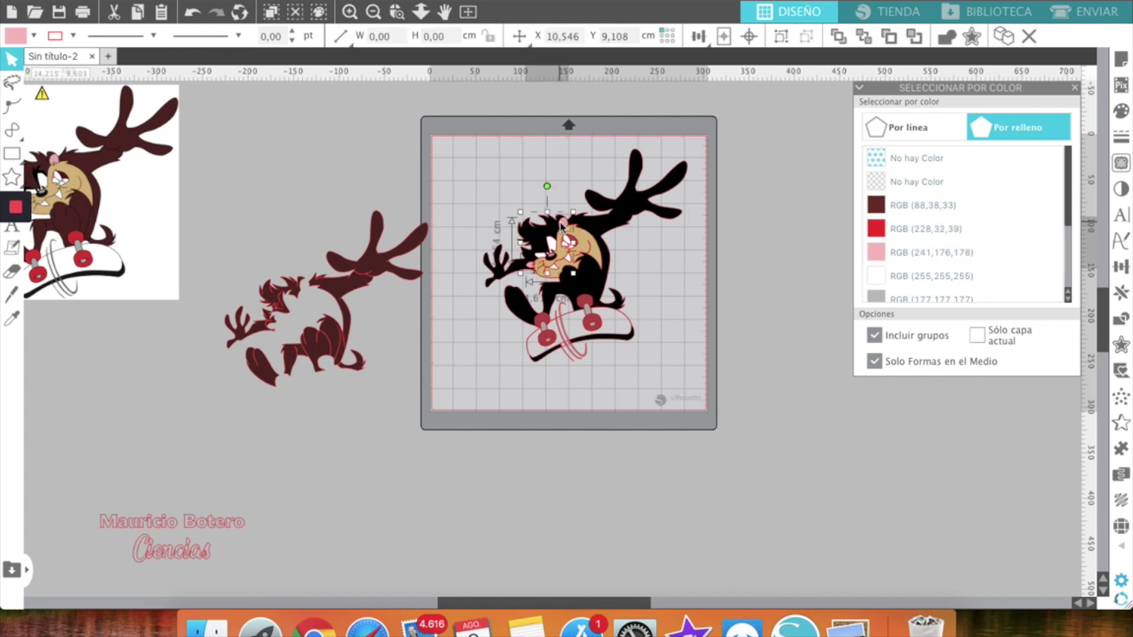
{"action": "left_click_drag", "start_coordinate": [566, 227], "coordinate": [340, 446]}
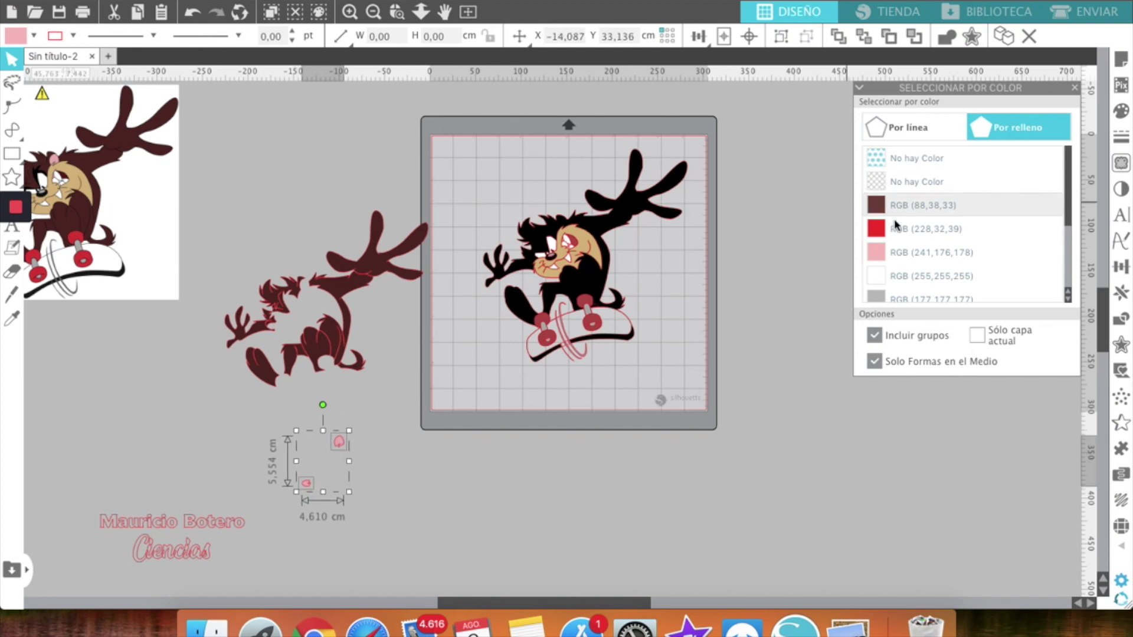
{"action": "left_click", "coordinate": [904, 282]}
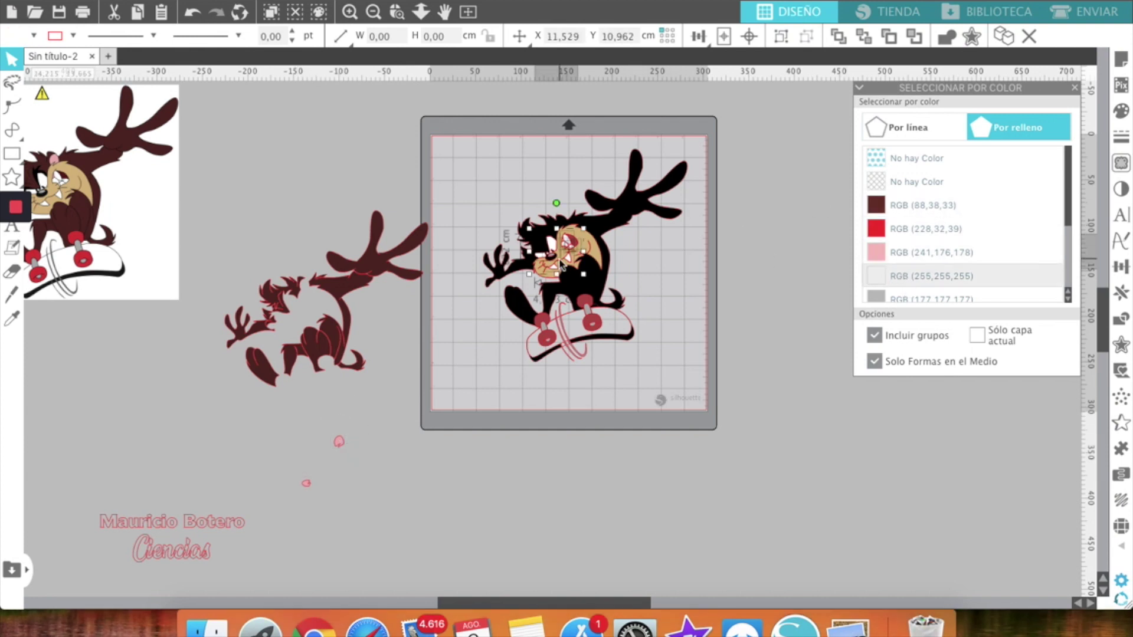
{"action": "left_click_drag", "start_coordinate": [551, 242], "coordinate": [390, 468]}
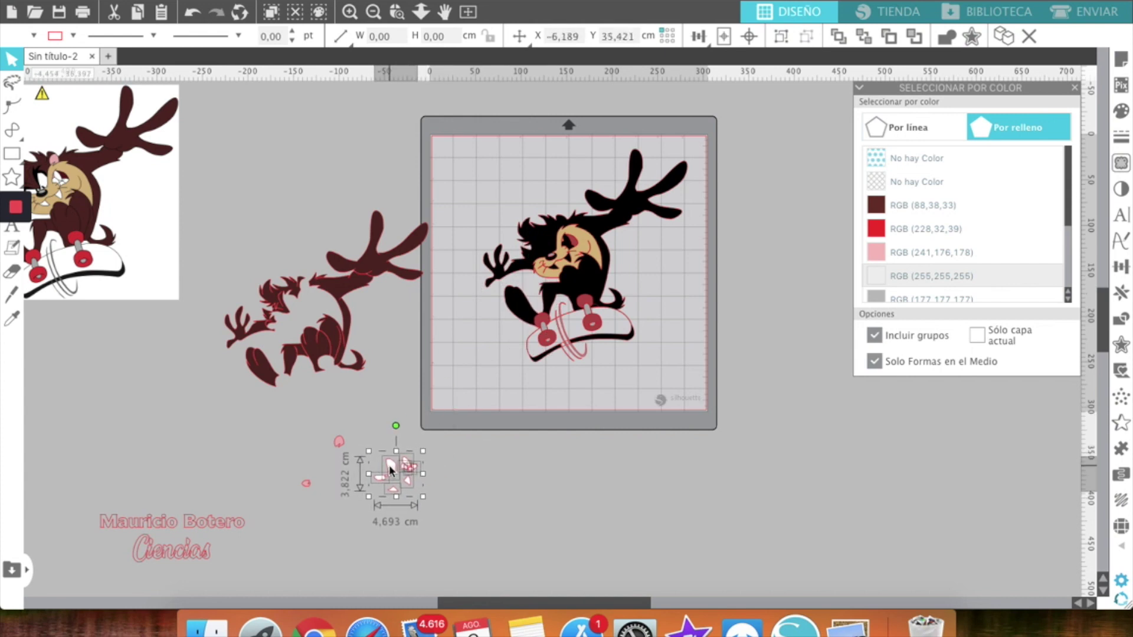
Select the grey skateboard parts filled with RGB (177,177,177) and move them below the mat.
{"action": "left_click", "coordinate": [910, 276]}
{"action": "scroll", "coordinate": [910, 275], "scroll_direction": "down", "scroll_amount": 3}
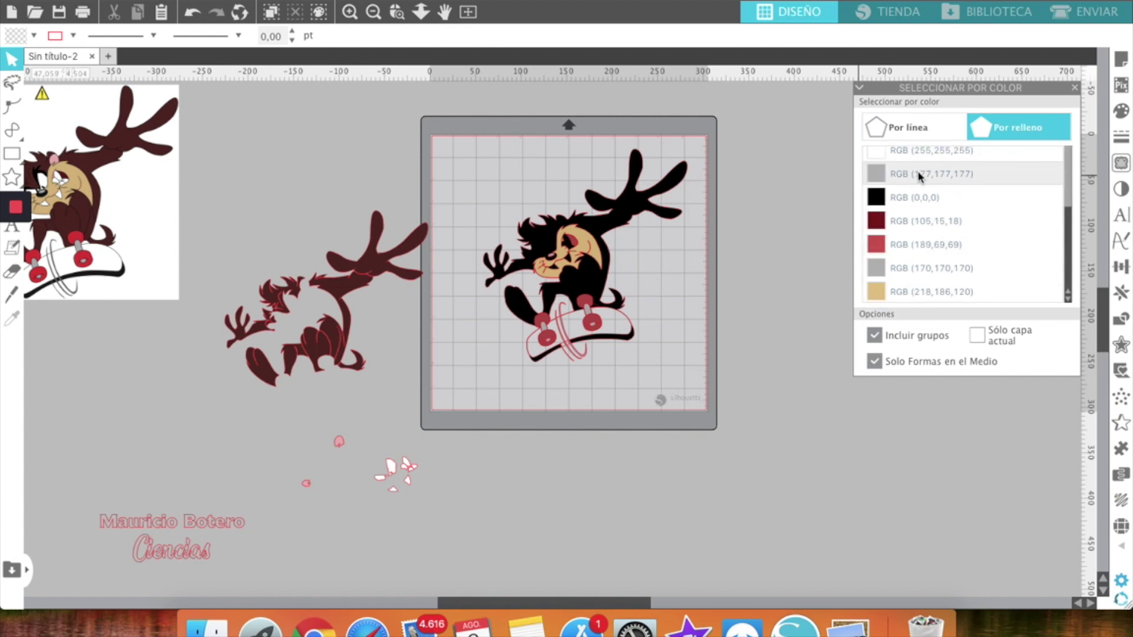
{"action": "left_click", "coordinate": [927, 174]}
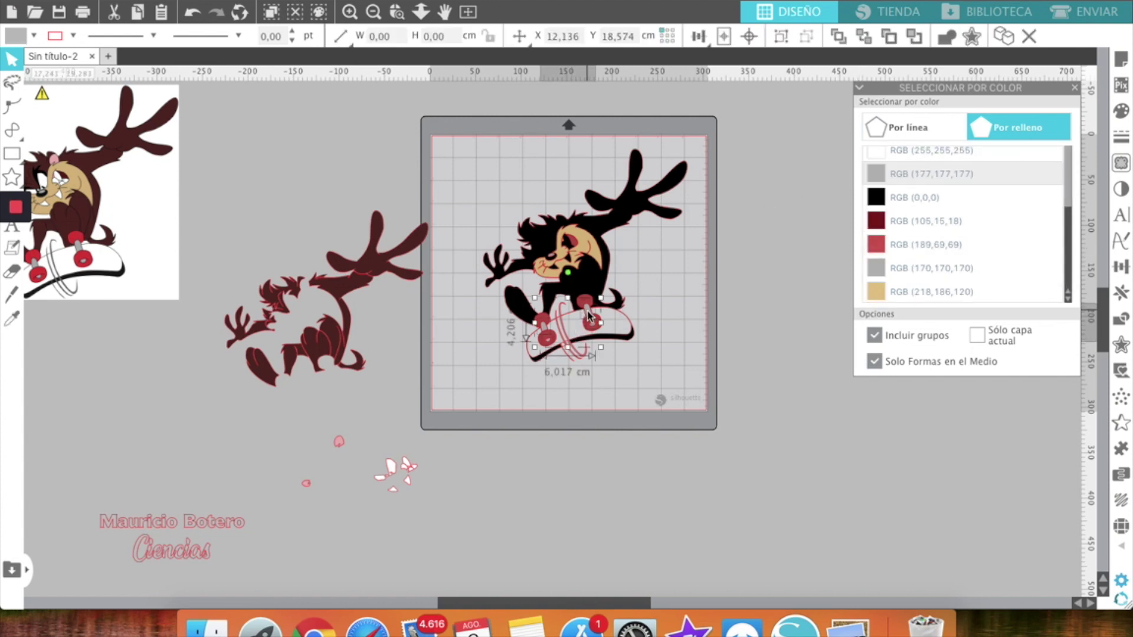
{"action": "left_click_drag", "start_coordinate": [587, 311], "coordinate": [514, 544]}
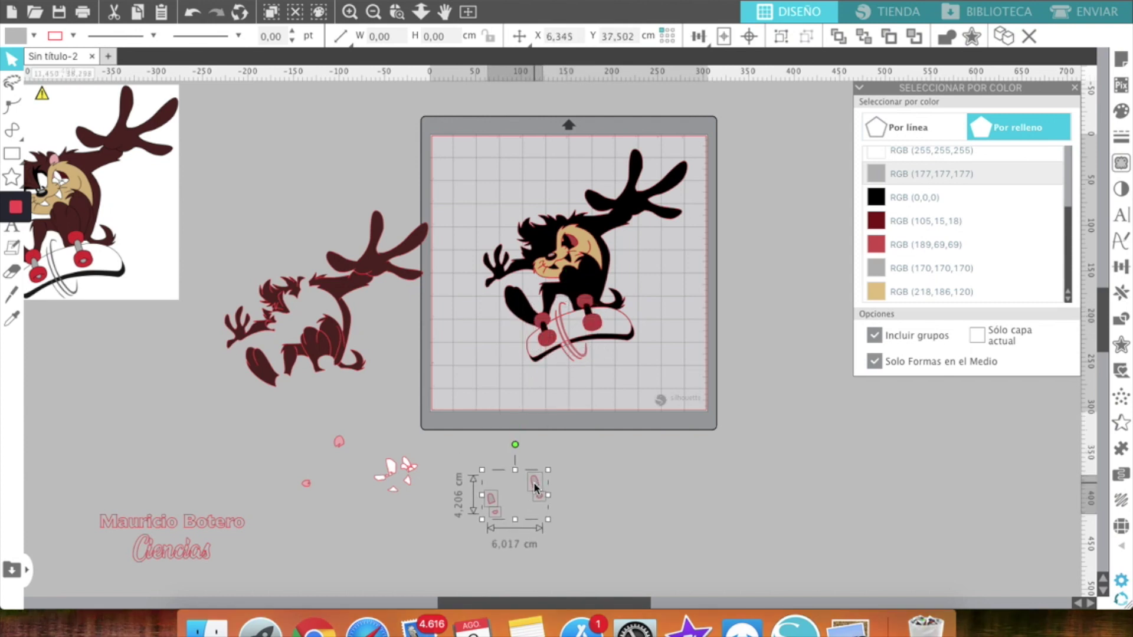
Select the red RGB (189,69,69) shapes and the tan RGB (218,186,120) shapes by fill and move each set below the mat.
{"action": "left_click", "coordinate": [912, 229]}
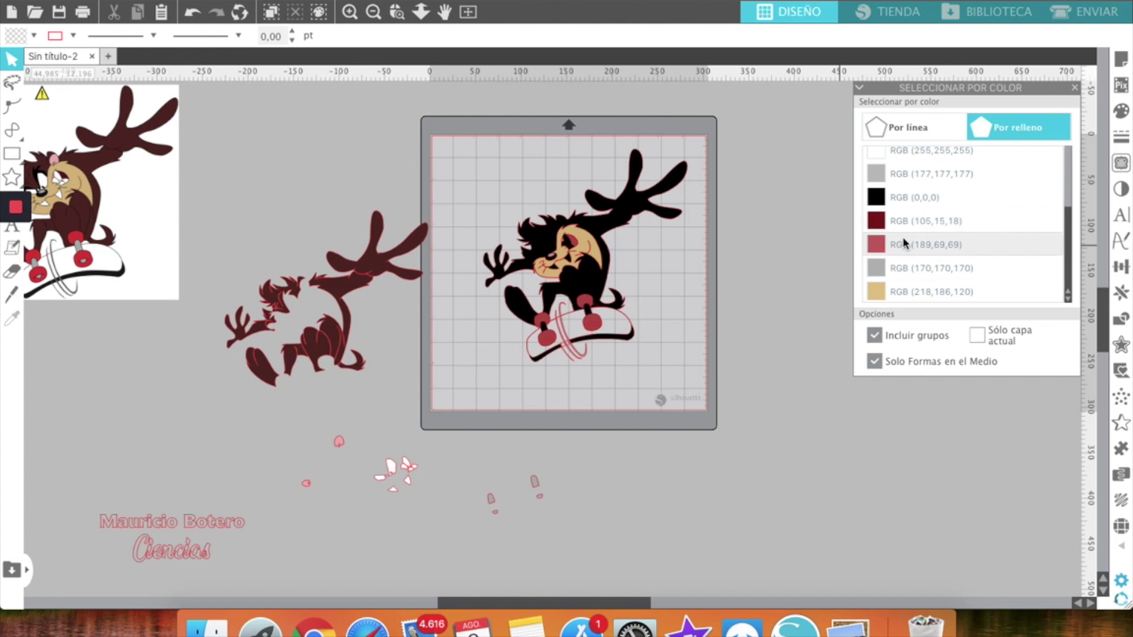
{"action": "left_click", "coordinate": [903, 242]}
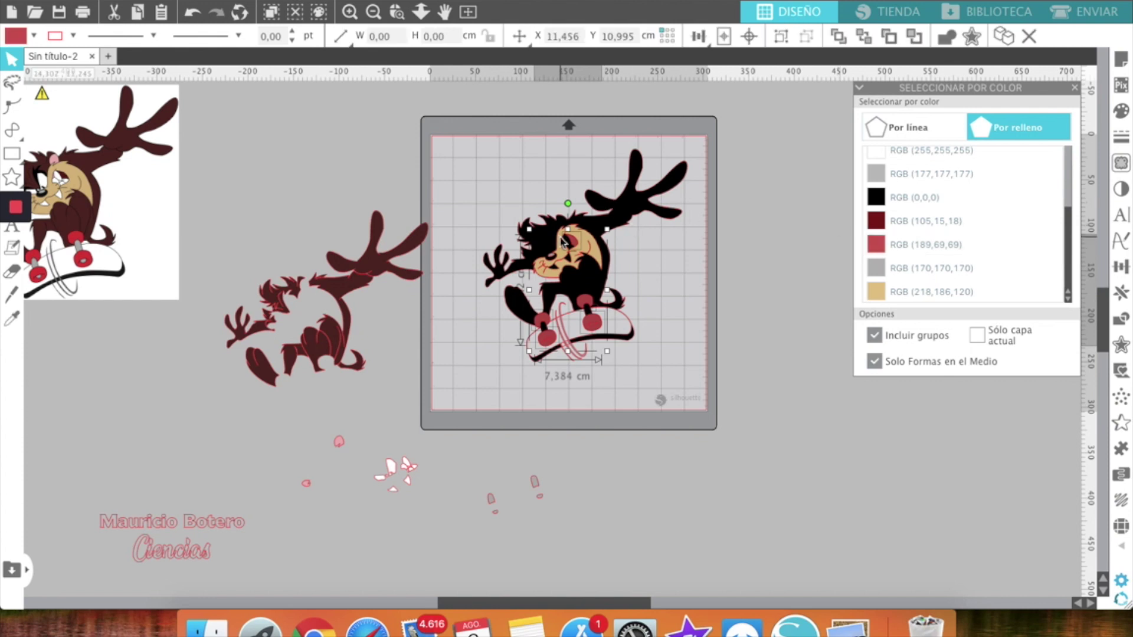
{"action": "left_click_drag", "start_coordinate": [570, 249], "coordinate": [614, 460]}
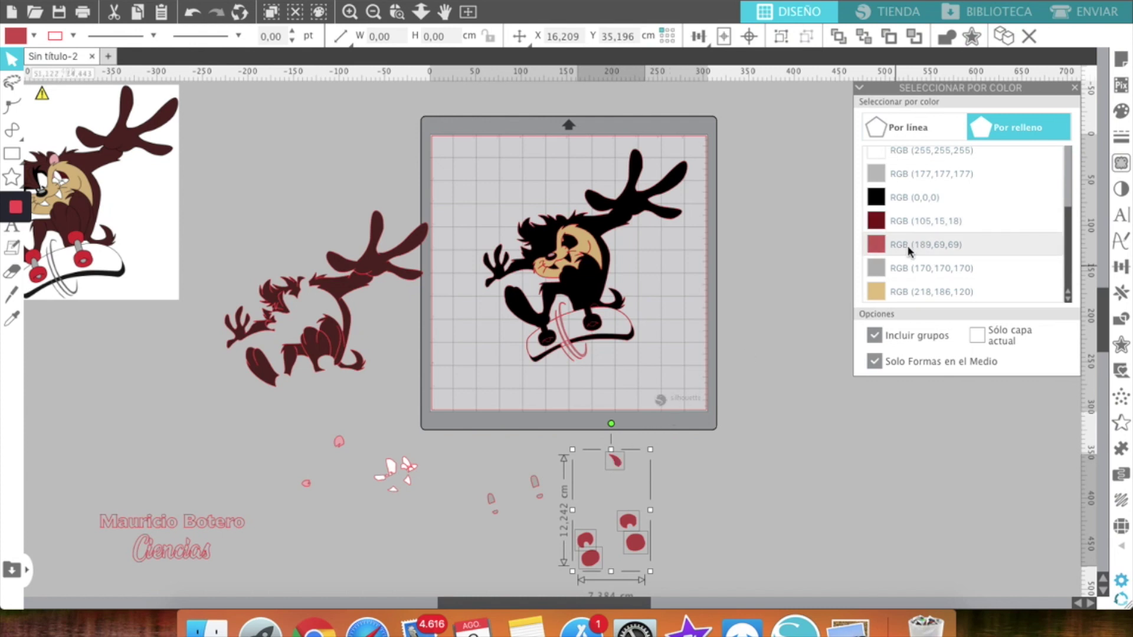
{"action": "left_click", "coordinate": [902, 292]}
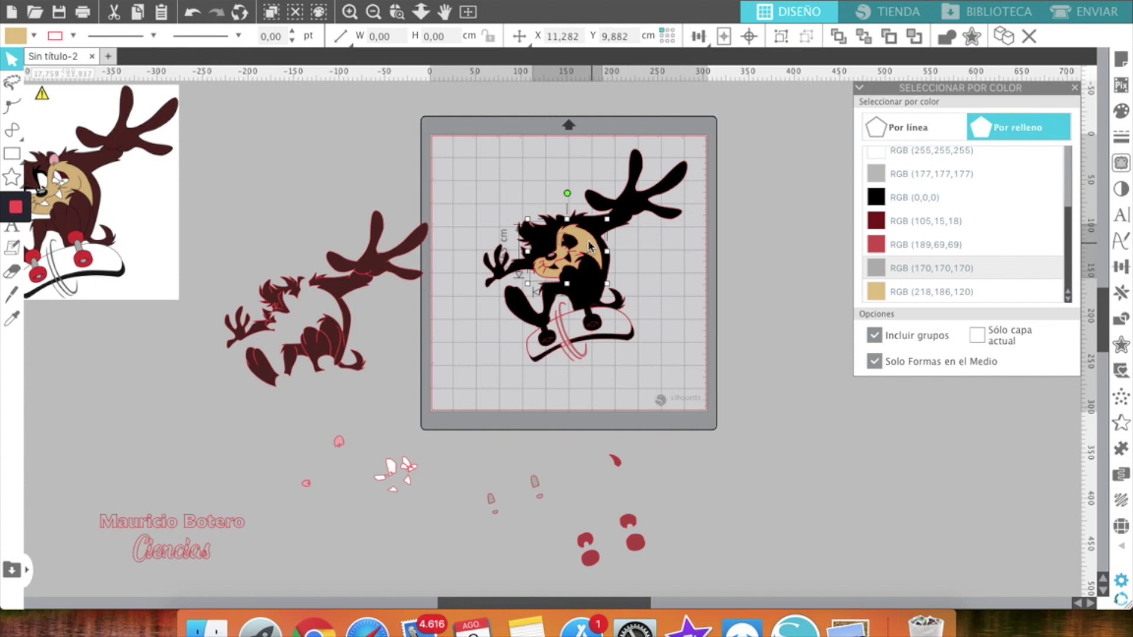
{"action": "left_click_drag", "start_coordinate": [590, 243], "coordinate": [374, 532]}
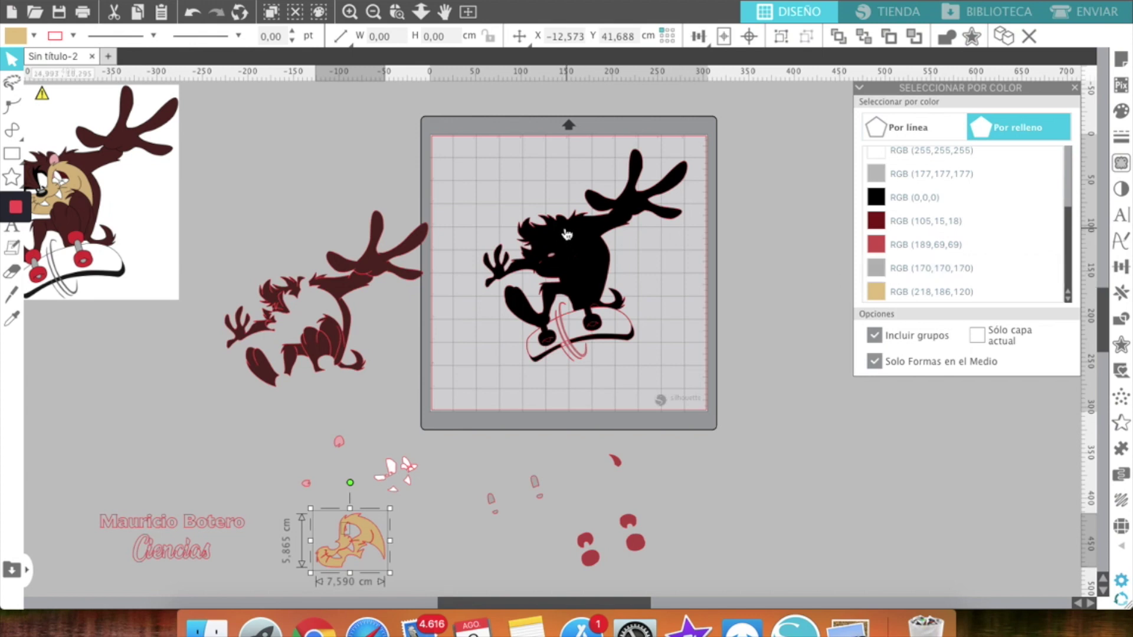
Move the RGB (170,170,170) motion lines below the mat and shift the loose red eye piece nearer the other red parts.
{"action": "left_click", "coordinate": [906, 266]}
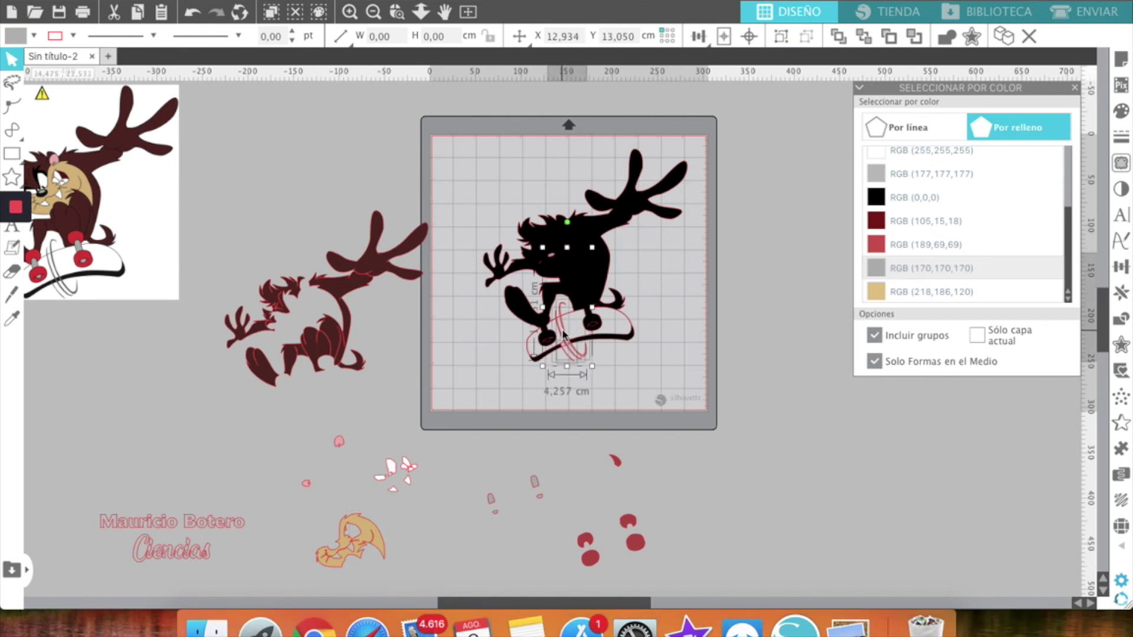
{"action": "left_click_drag", "start_coordinate": [561, 331], "coordinate": [557, 353]}
{"action": "left_click_drag", "start_coordinate": [519, 471], "coordinate": [518, 545]}
{"action": "left_click", "coordinate": [706, 447]}
{"action": "left_click_drag", "start_coordinate": [616, 464], "coordinate": [608, 517]}
{"action": "left_click", "coordinate": [630, 500]}
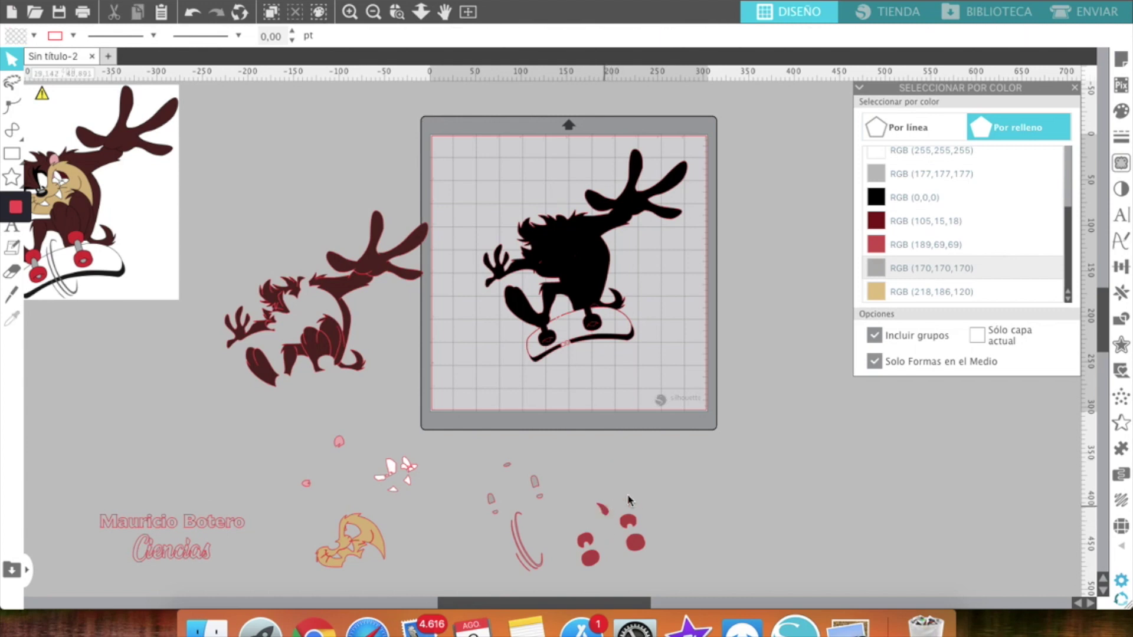
Select the remaining black silhouette with its skateboard and place a copy of it off the mat.
{"action": "left_click_drag", "start_coordinate": [752, 83], "coordinate": [500, 345]}
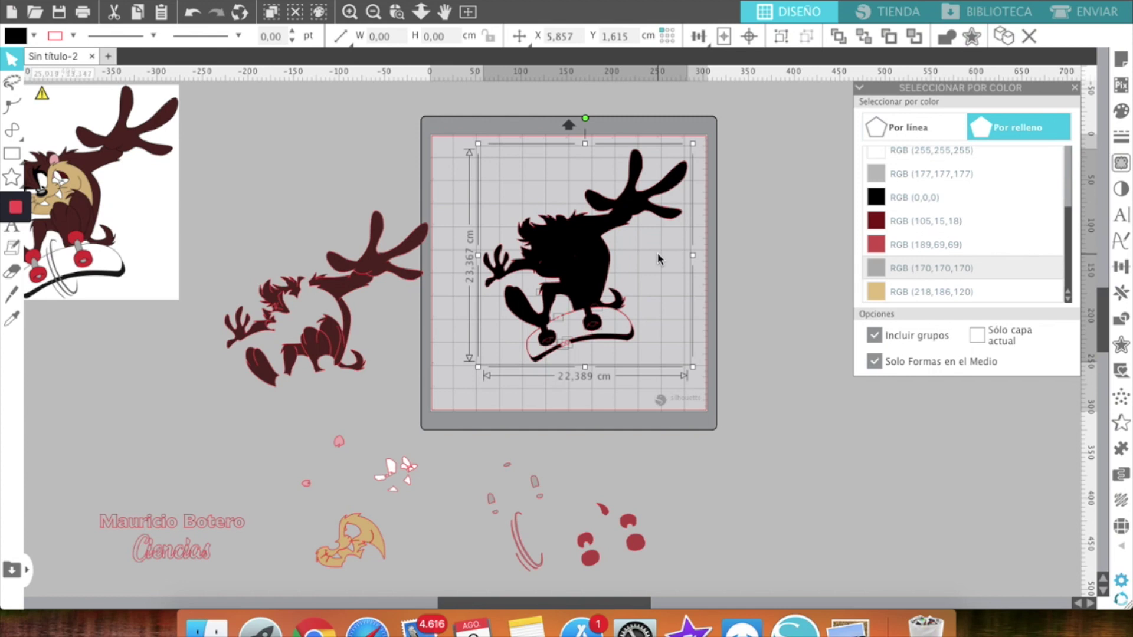
{"action": "left_click", "coordinate": [1004, 36]}
{"action": "left_click_drag", "start_coordinate": [587, 247], "coordinate": [888, 474]}
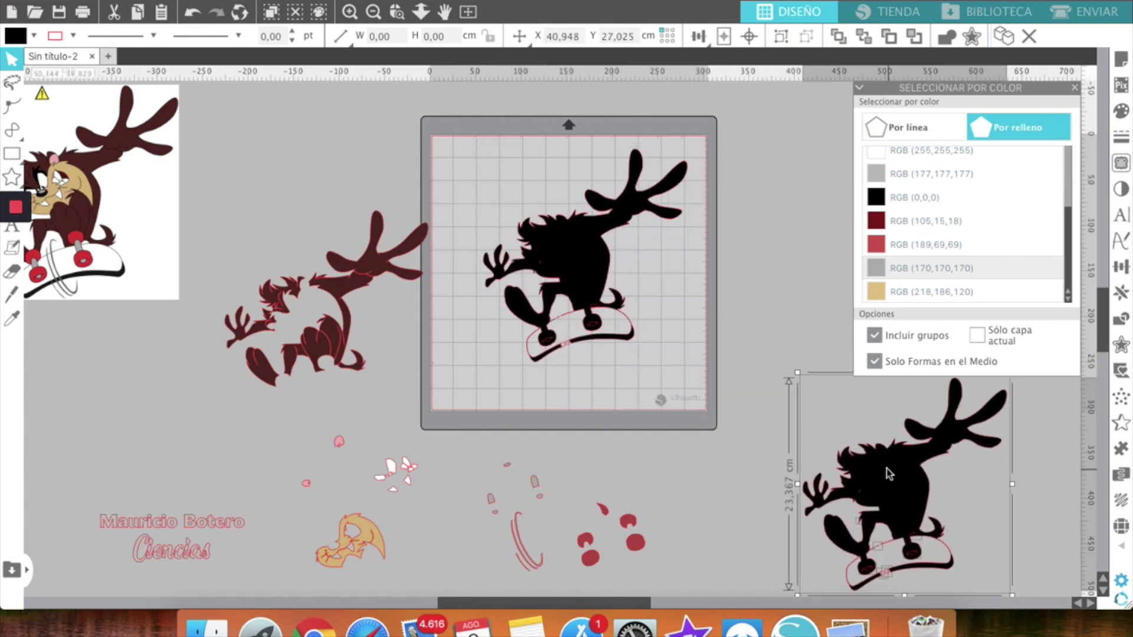
Apply an internal offset of 0.200 cm to the black silhouette with its skateboard on the mat.
{"action": "left_click", "coordinate": [546, 228]}
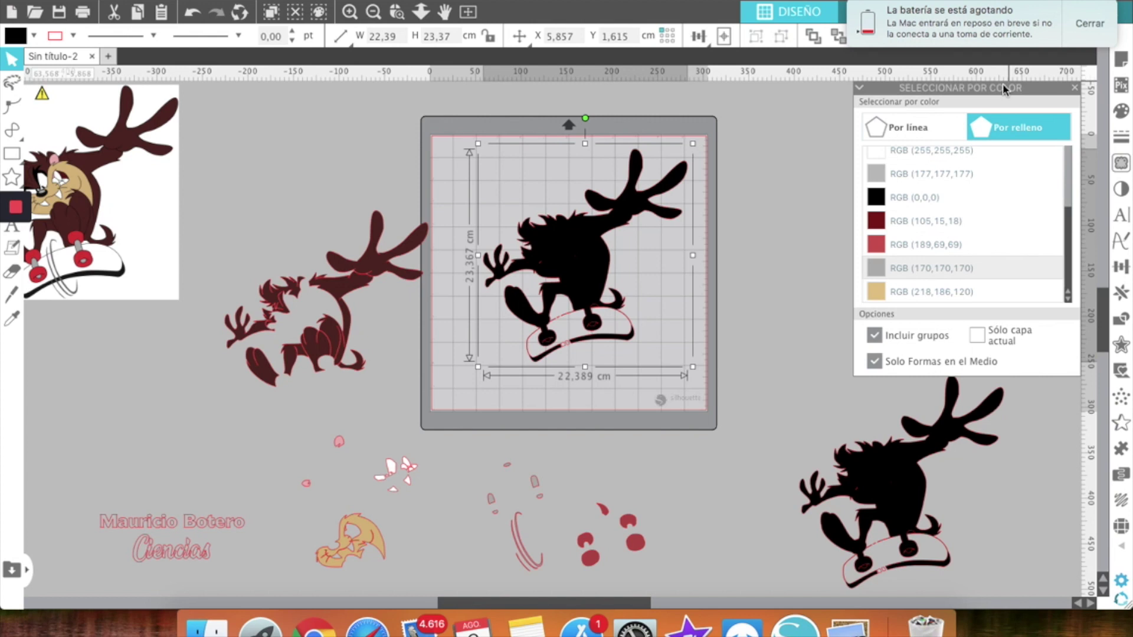
{"action": "left_click", "coordinate": [1121, 345]}
{"action": "left_click", "coordinate": [1021, 125]}
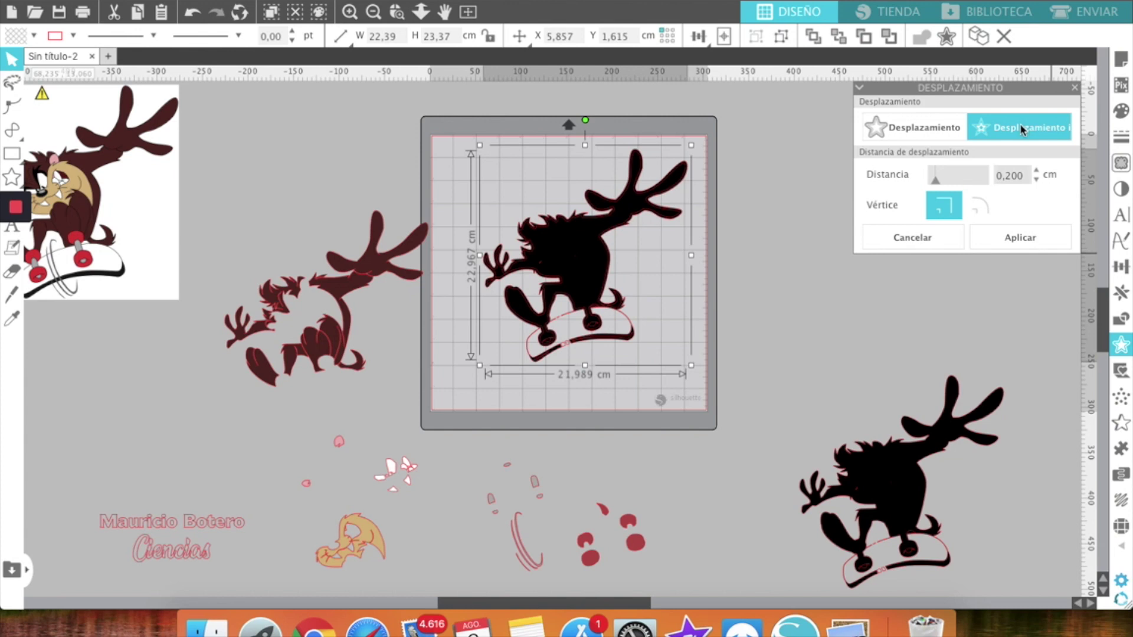
{"action": "left_click", "coordinate": [1003, 239]}
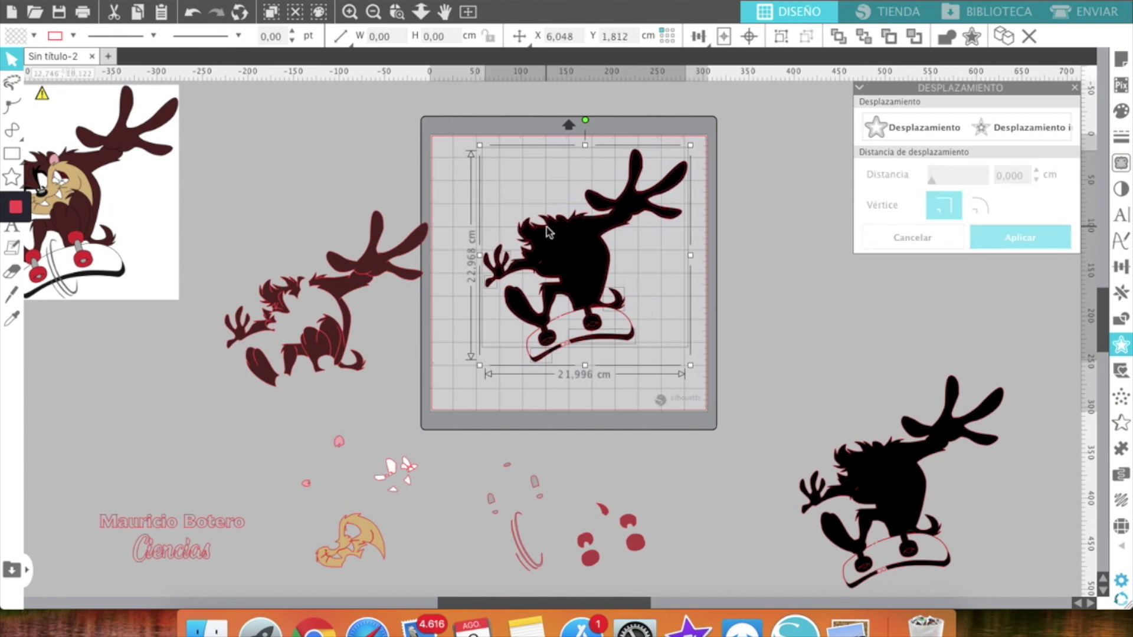
Delete the inner offset pieces along the lower edge of the skateboard on the mat.
{"action": "left_click_drag", "start_coordinate": [551, 183], "coordinate": [557, 260]}
{"action": "left_click", "coordinate": [643, 345]}
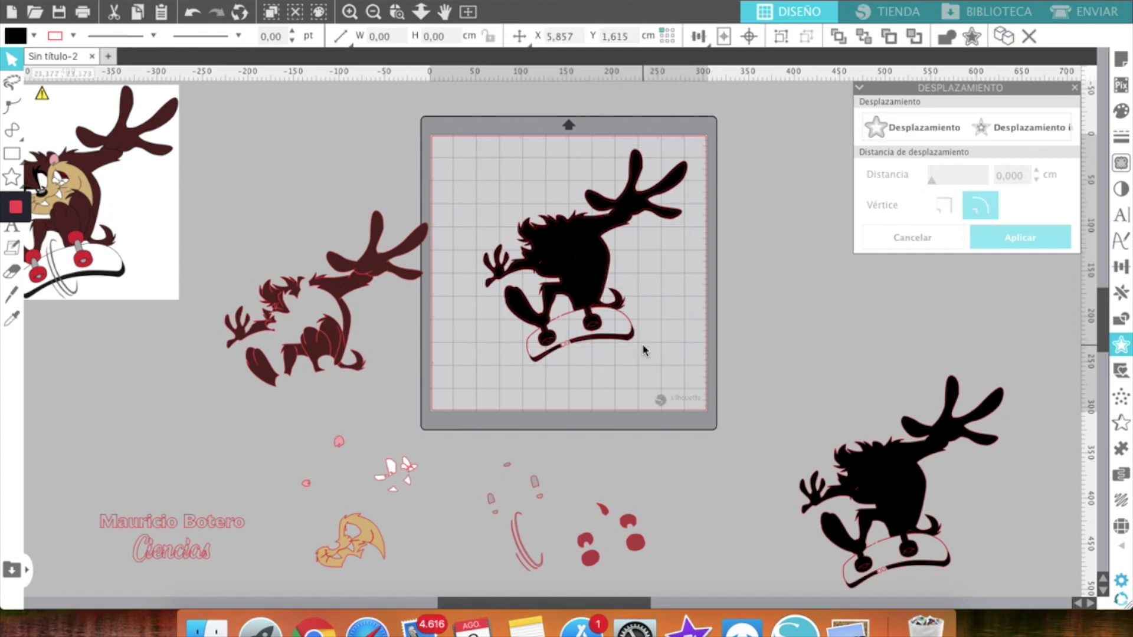
{"action": "left_click", "coordinate": [623, 347]}
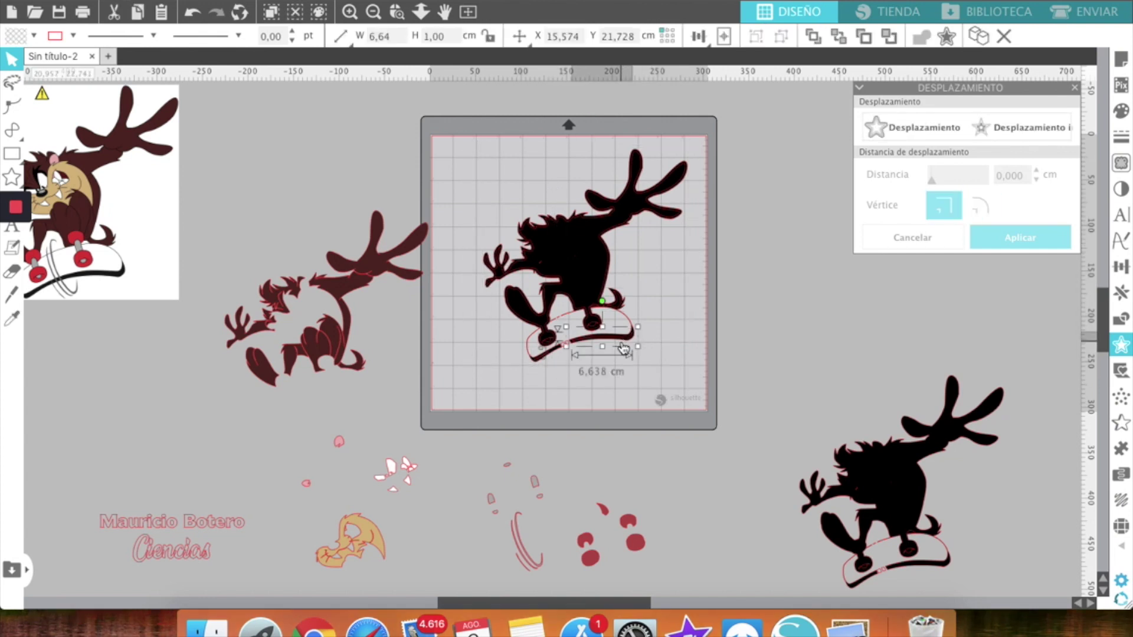
{"action": "left_click", "coordinate": [621, 347]}
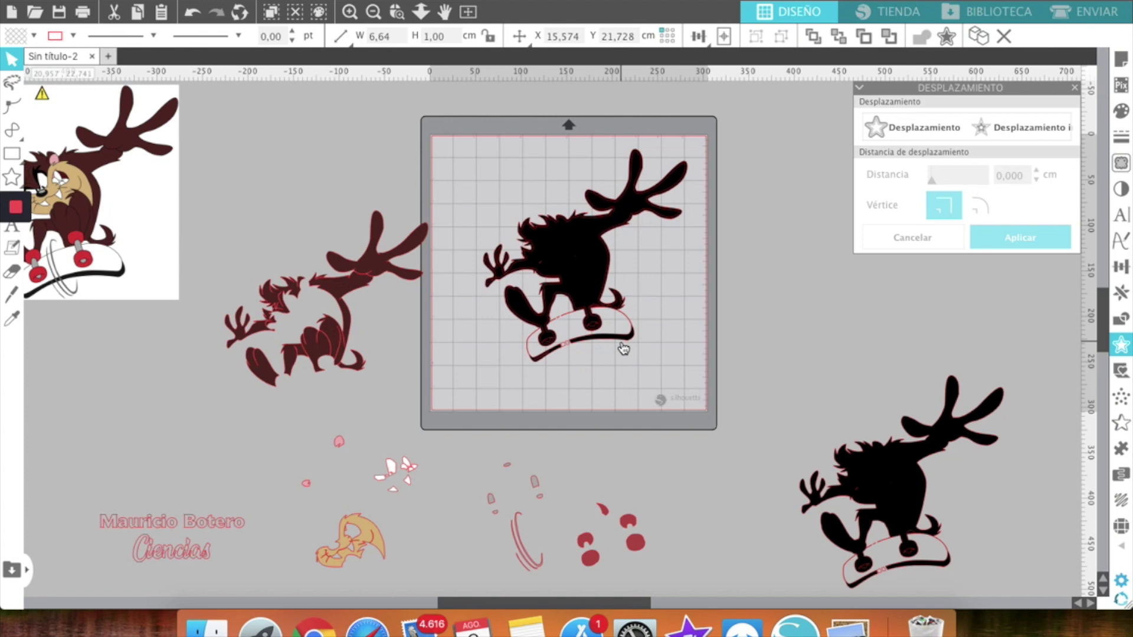
{"action": "left_click", "coordinate": [540, 363]}
Combine the silhouette on the mat and its inner offset into a compound path, and move the solid black copy higher beside the mat.
{"action": "left_click_drag", "start_coordinate": [725, 126], "coordinate": [495, 321]}
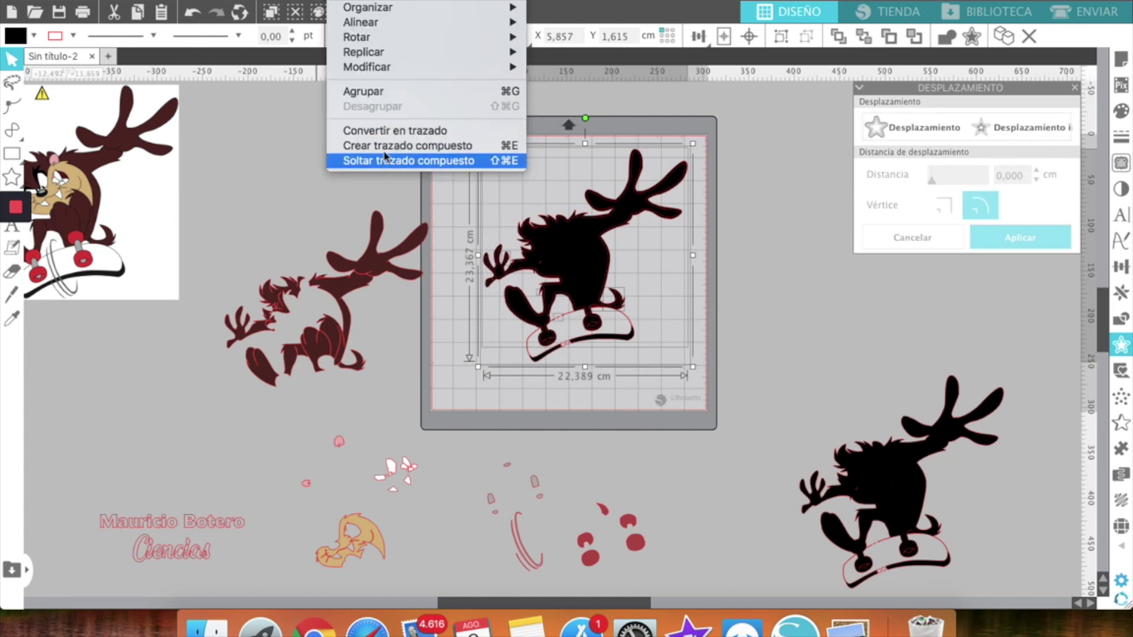
{"action": "left_click", "coordinate": [384, 147]}
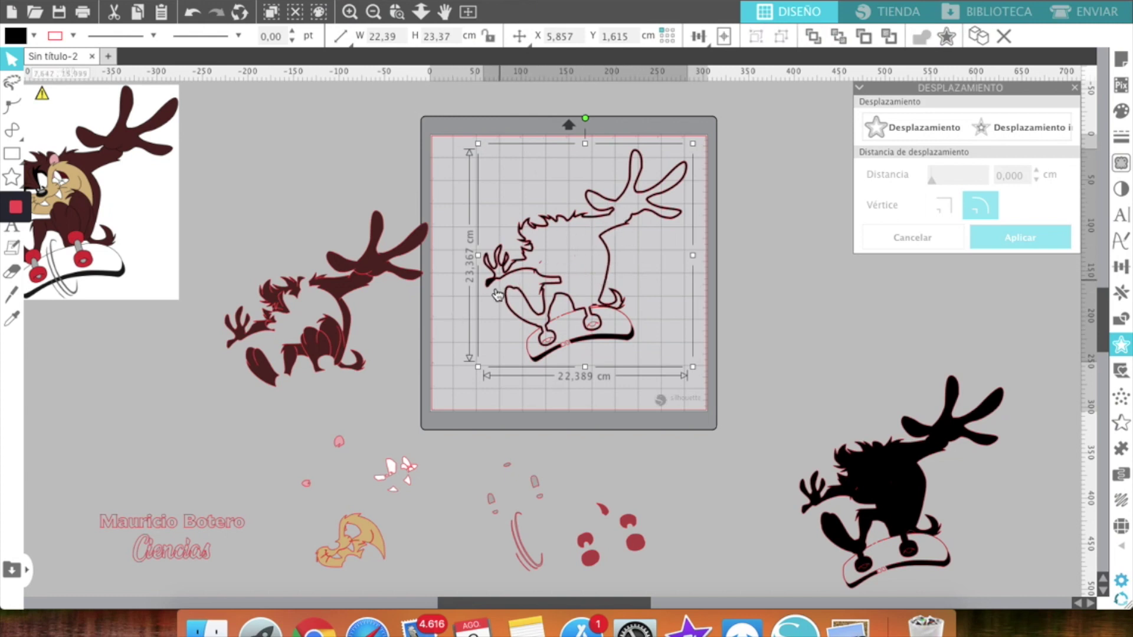
{"action": "left_click", "coordinate": [451, 341]}
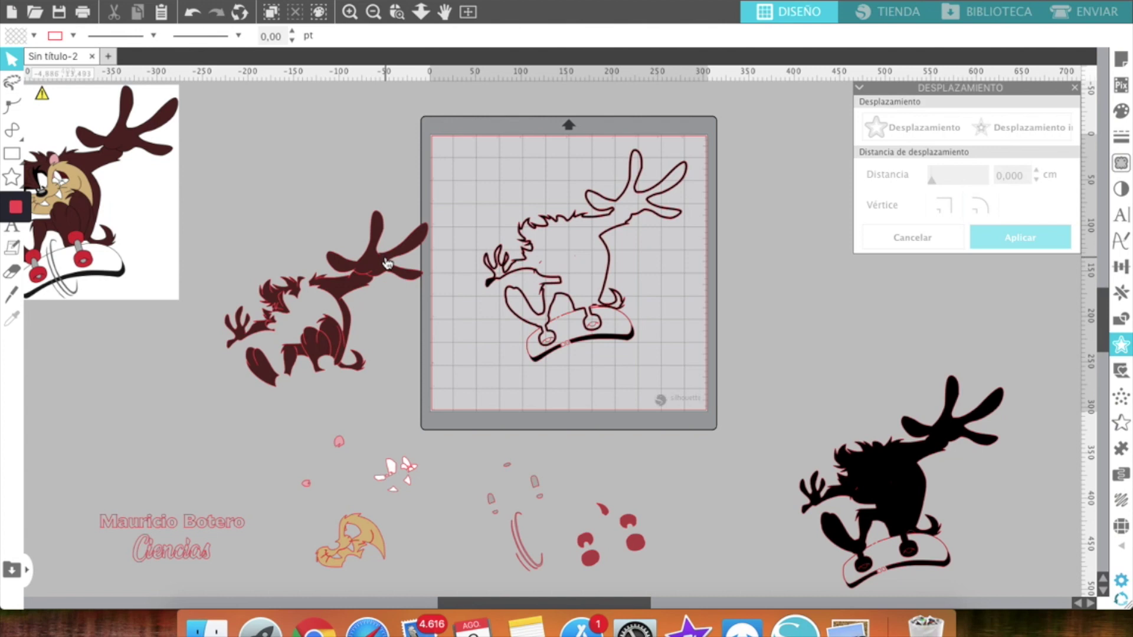
{"action": "left_click_drag", "start_coordinate": [874, 485], "coordinate": [855, 392]}
{"action": "key", "text": "Escape"}
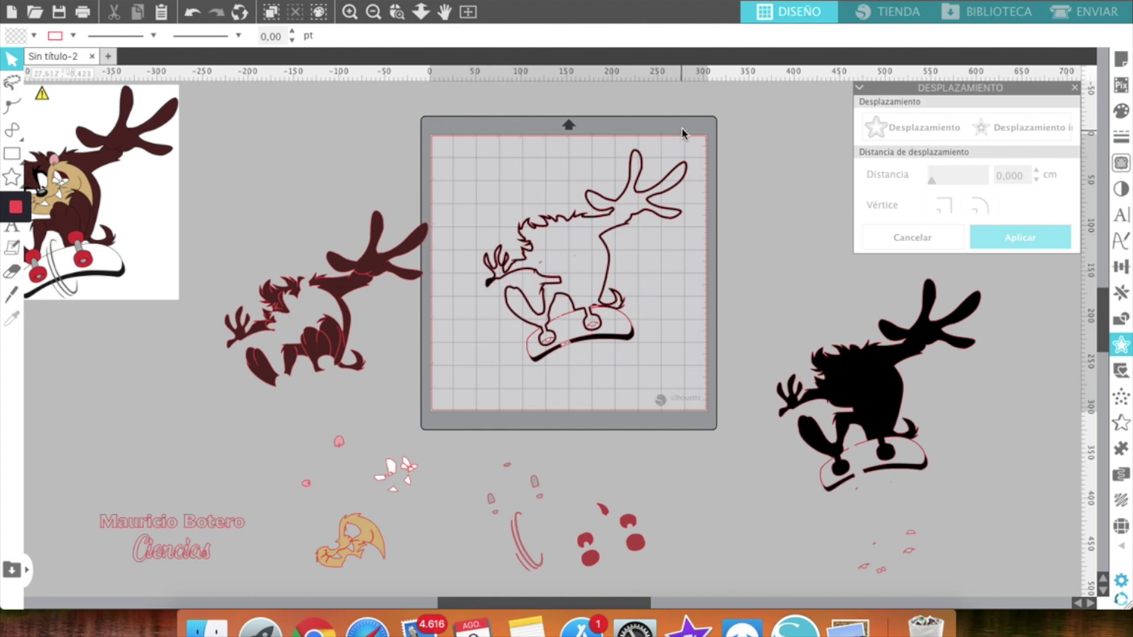
Select all the outline artwork on the mat and fill it with black.
{"action": "left_click_drag", "start_coordinate": [681, 127], "coordinate": [467, 427]}
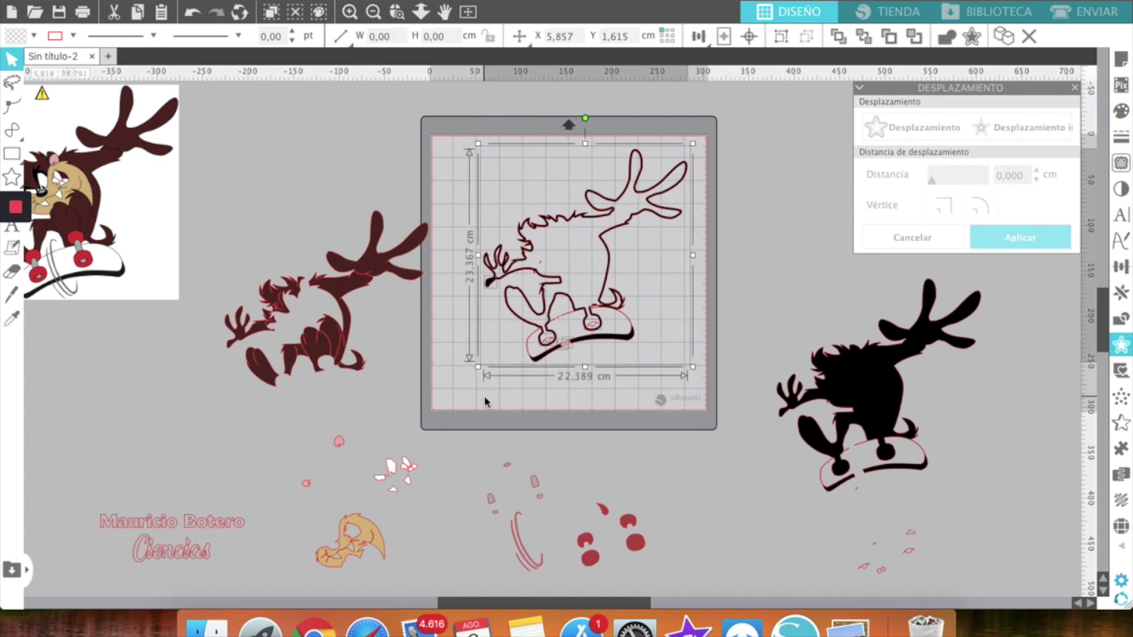
{"action": "left_click", "coordinate": [932, 130]}
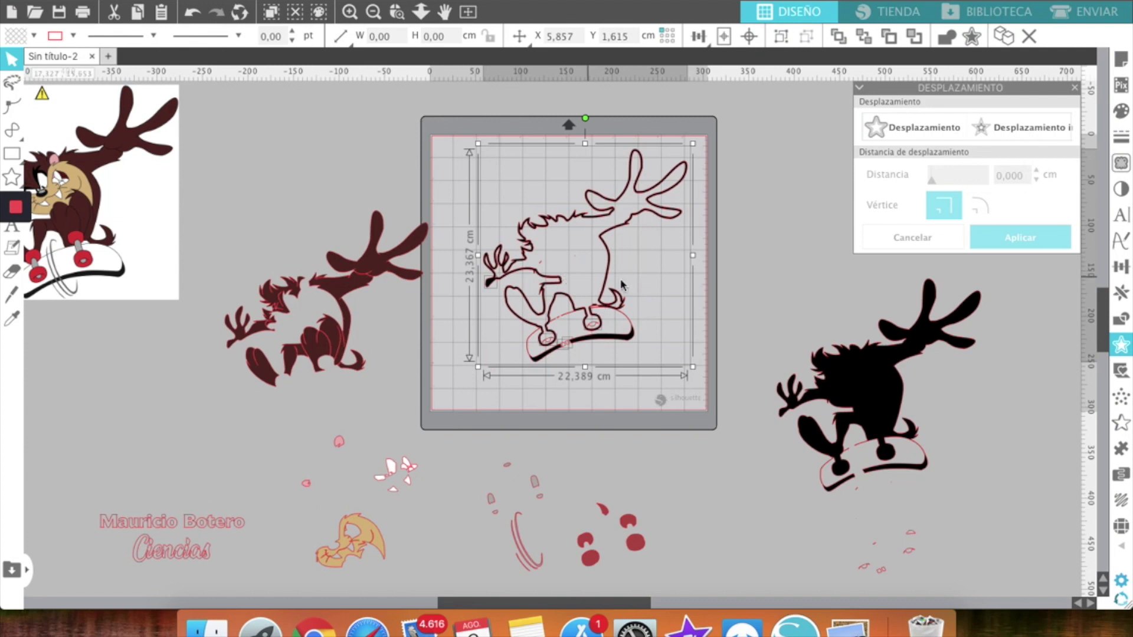
{"action": "left_click", "coordinate": [1123, 112]}
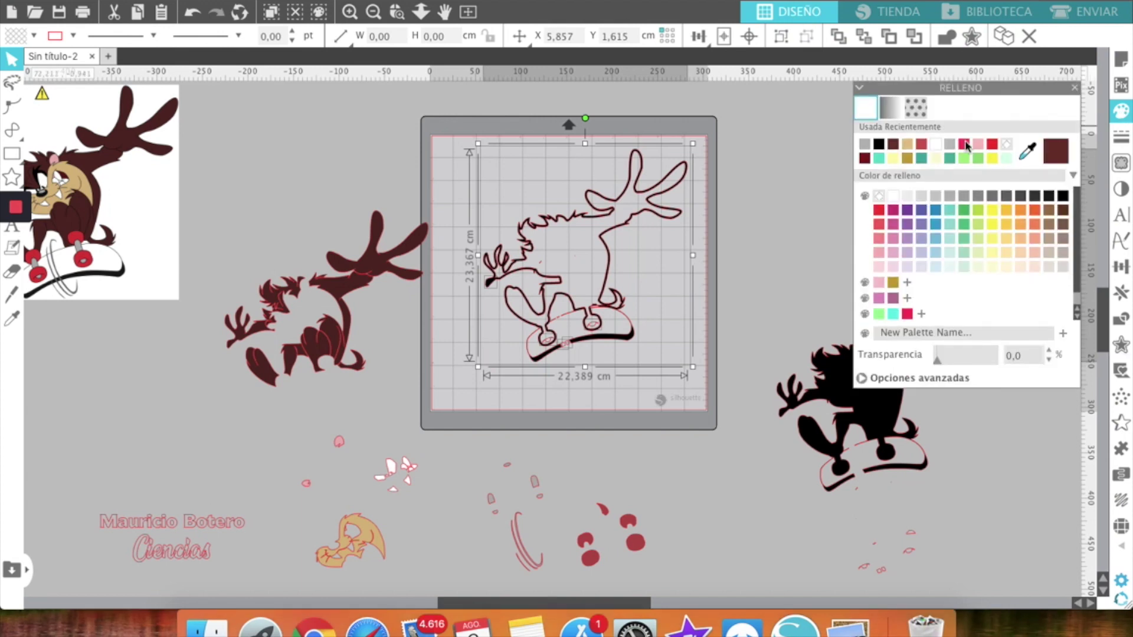
{"action": "left_click", "coordinate": [880, 145]}
{"action": "left_click", "coordinate": [660, 339]}
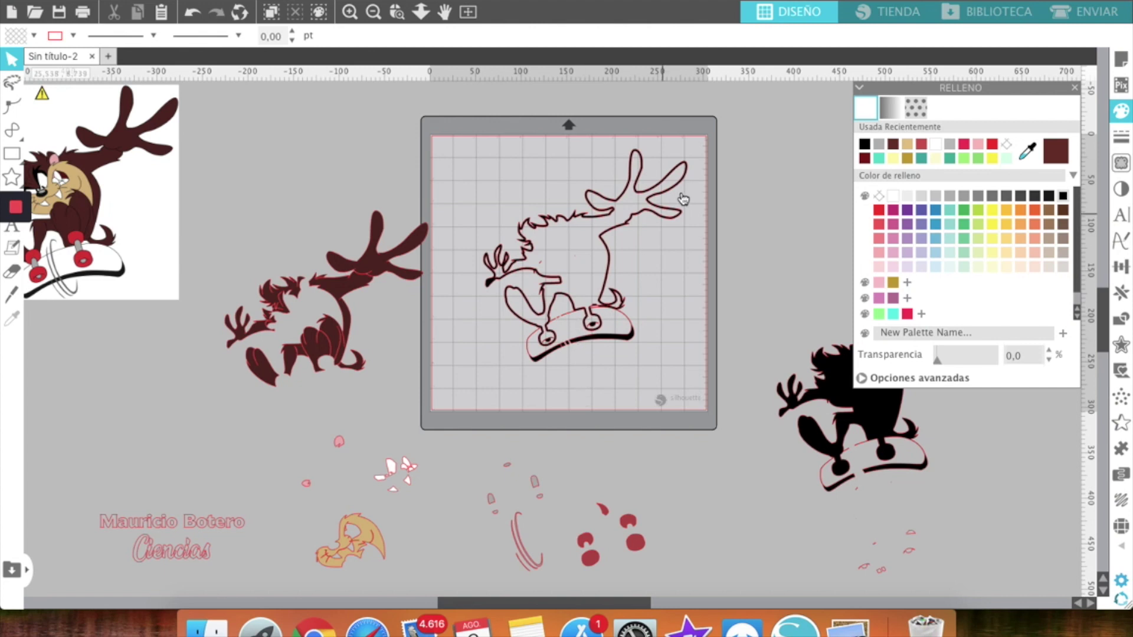
Move the name and subject text away from the separated parts, below the traced original.
{"action": "left_click", "coordinate": [628, 232]}
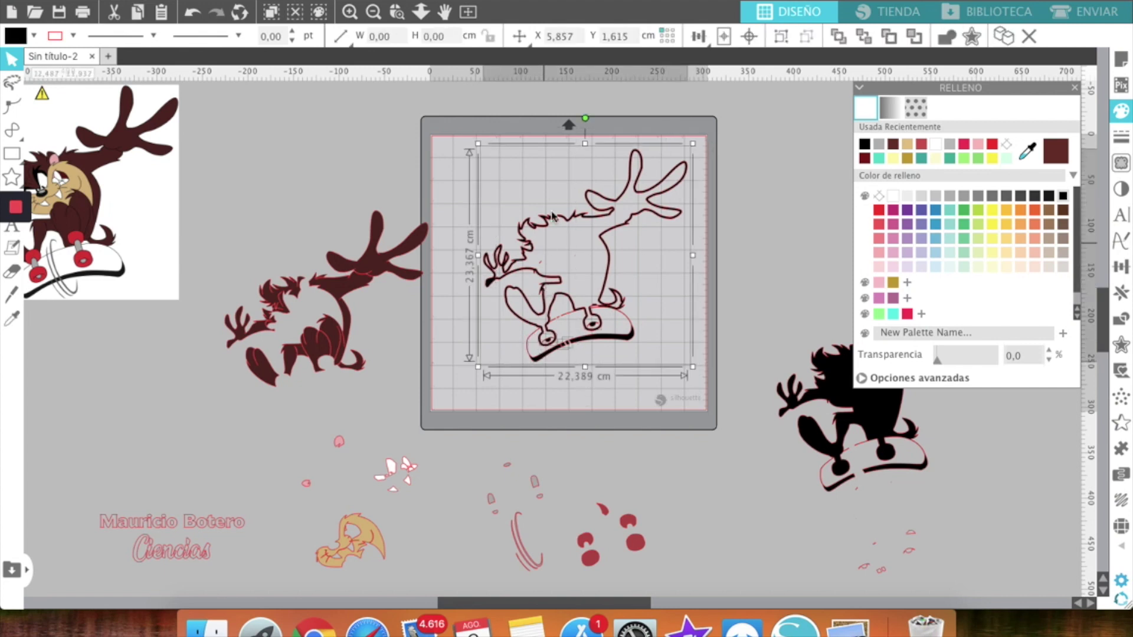
{"action": "left_click", "coordinate": [372, 12]}
{"action": "left_click", "coordinate": [372, 12]}
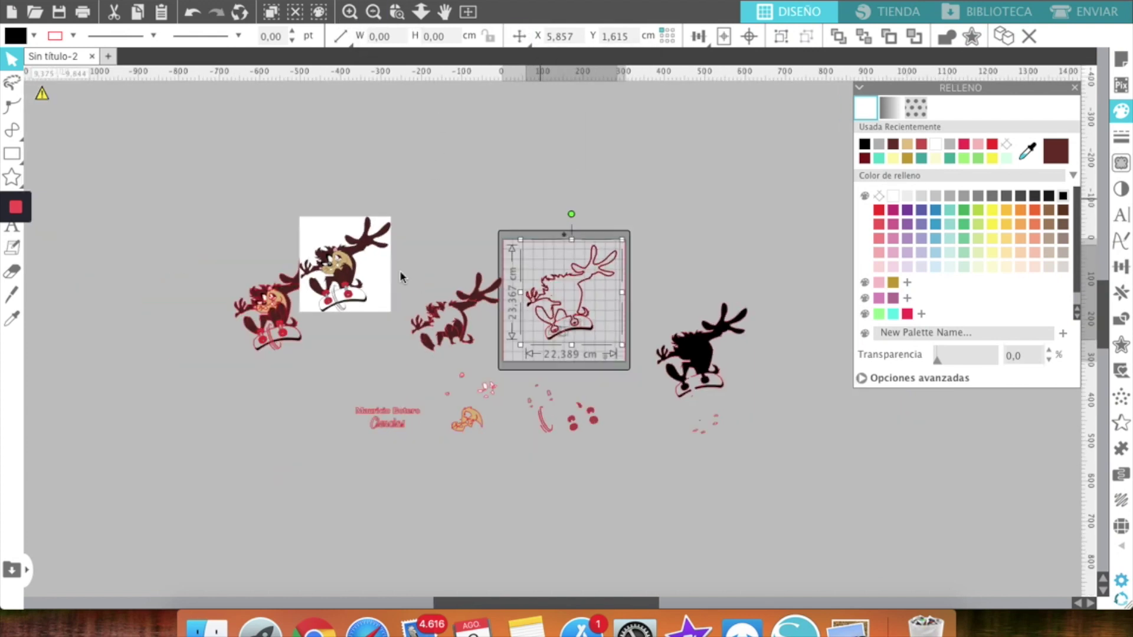
{"action": "left_click", "coordinate": [419, 433]}
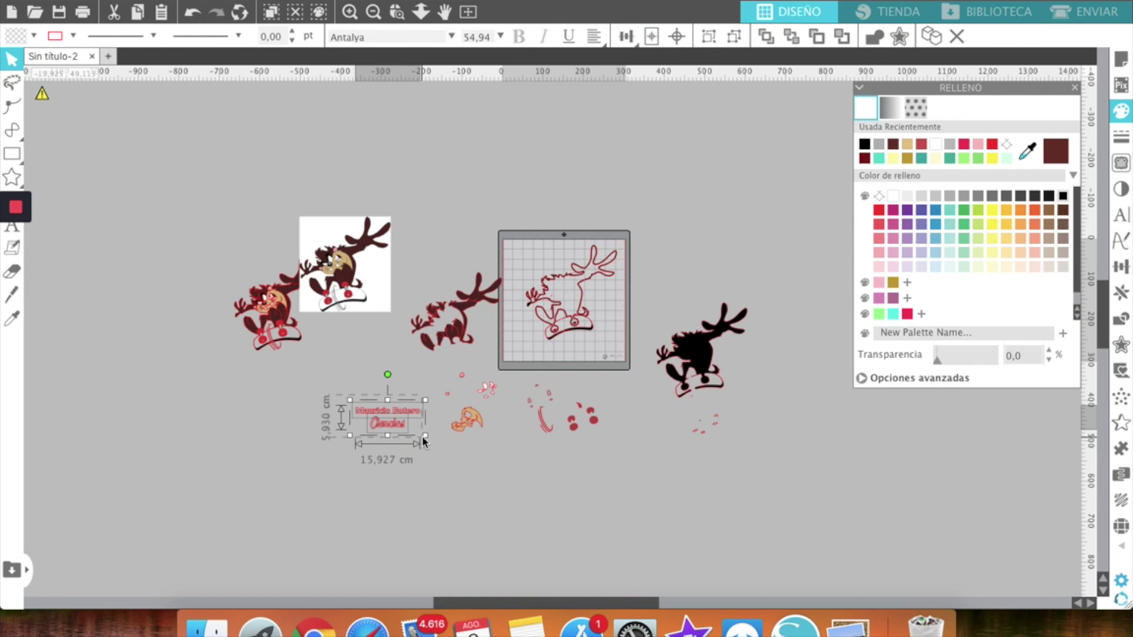
{"action": "left_click_drag", "start_coordinate": [404, 426], "coordinate": [306, 480]}
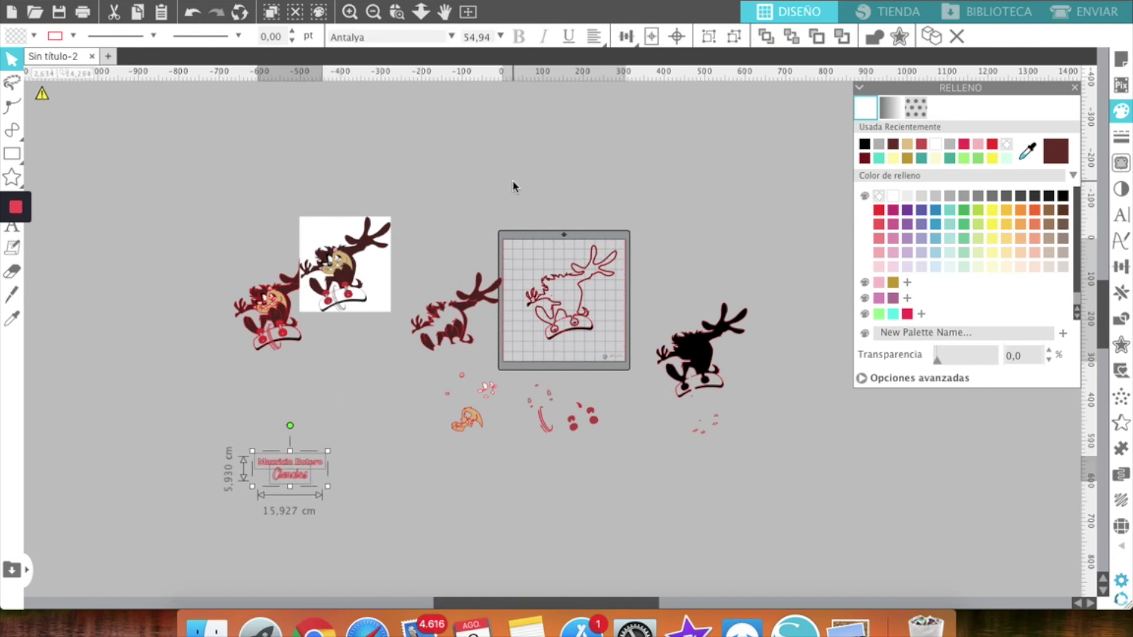
Select all the separated parts and scale them down together so that the black silhouette is about 12.2 cm wide.
{"action": "left_click_drag", "start_coordinate": [408, 201], "coordinate": [719, 450]}
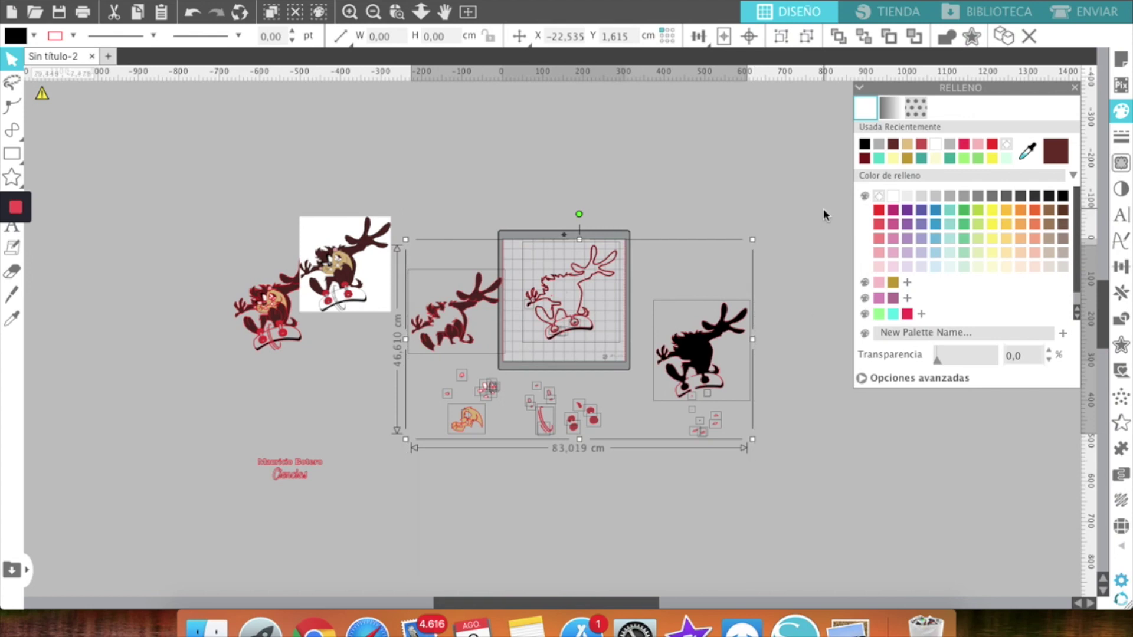
{"action": "left_click_drag", "start_coordinate": [679, 266], "coordinate": [592, 309]}
{"action": "left_click", "coordinate": [673, 381]}
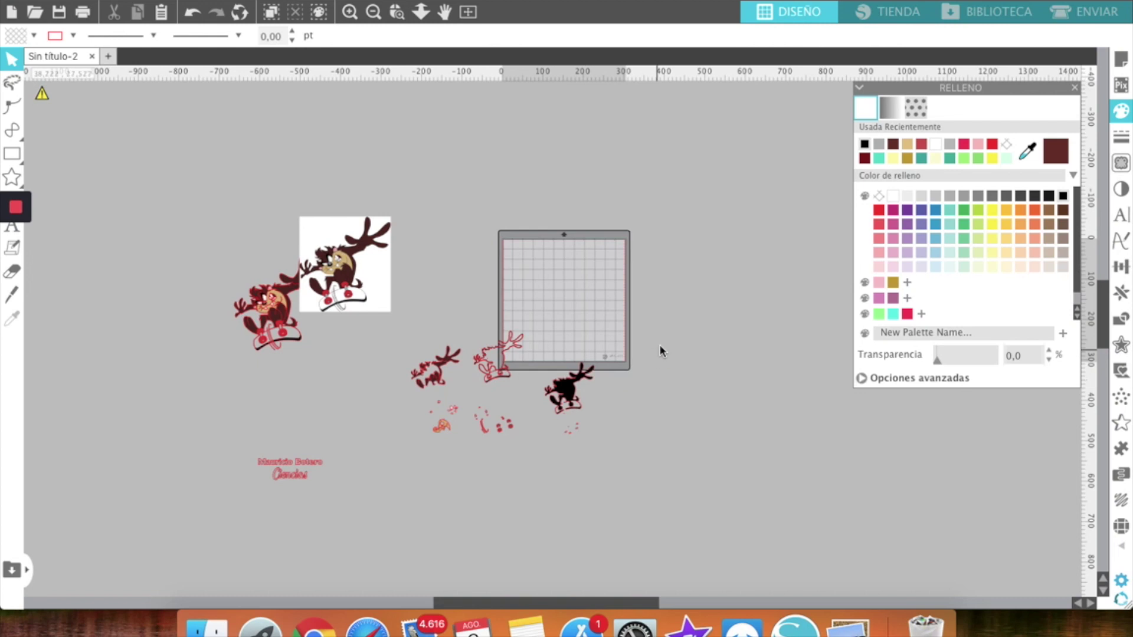
Move the solid black silhouette into the upper-left corner of the mat.
{"action": "left_click", "coordinate": [558, 413]}
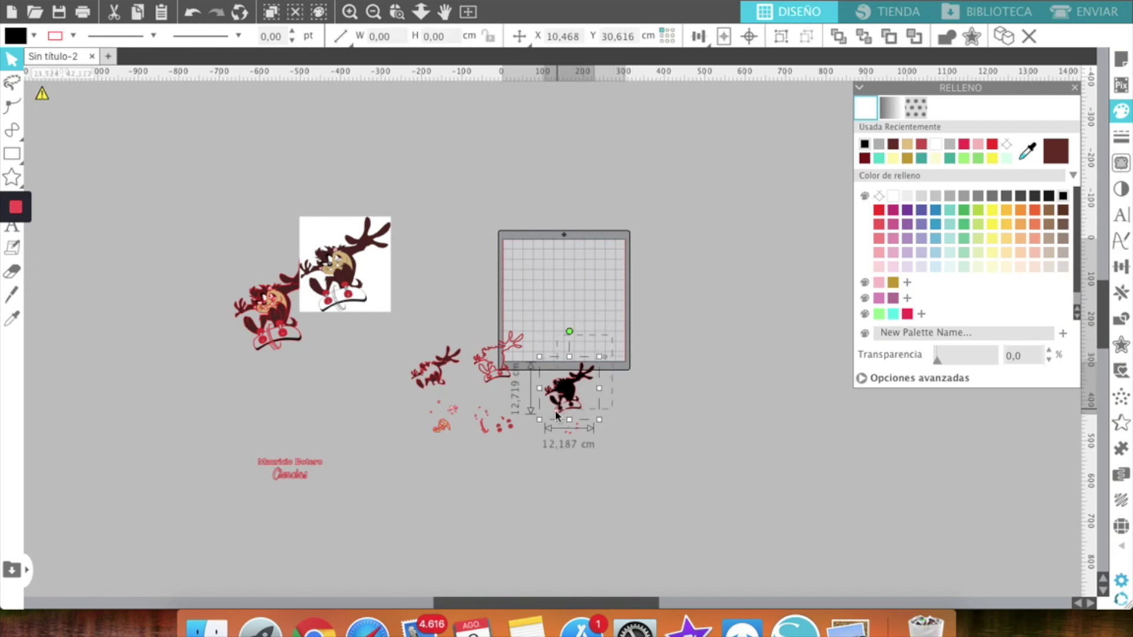
{"action": "left_click_drag", "start_coordinate": [556, 416], "coordinate": [511, 229]}
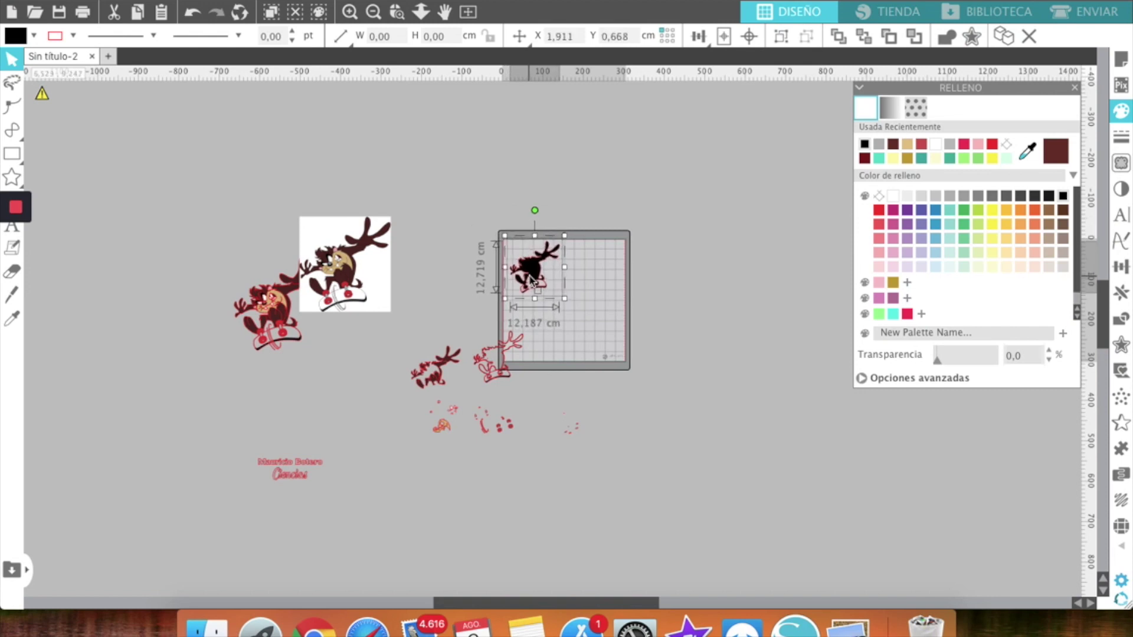
{"action": "left_click_drag", "start_coordinate": [530, 280], "coordinate": [528, 280]}
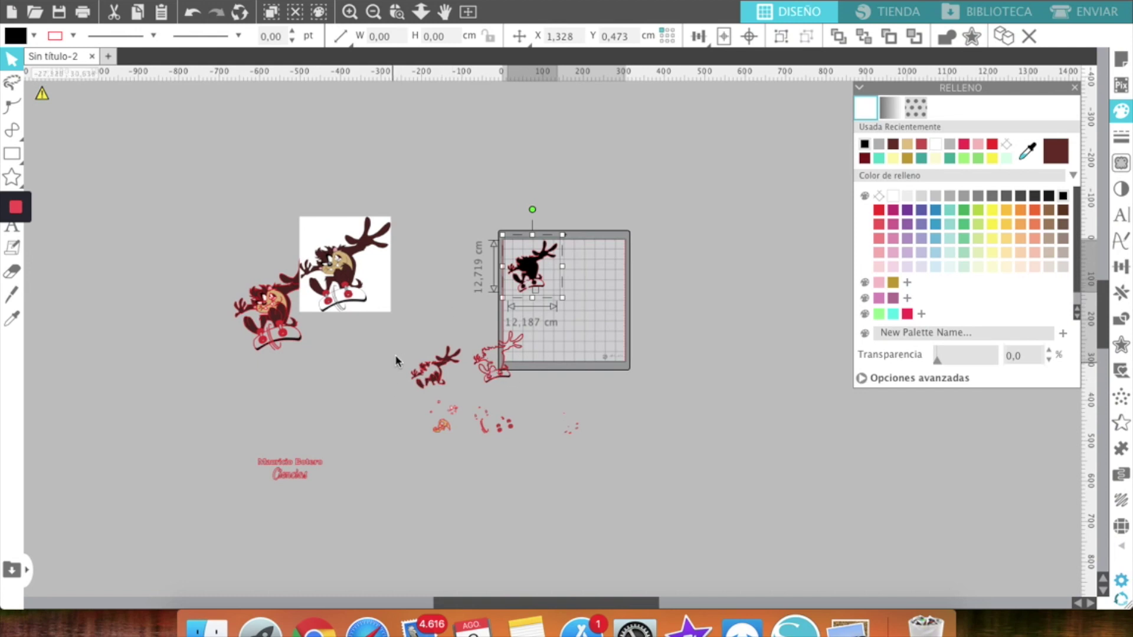
Move the dark brown body parts to the upper-right corner of the mat and rotate them so the large hand points down.
{"action": "left_click", "coordinate": [448, 381]}
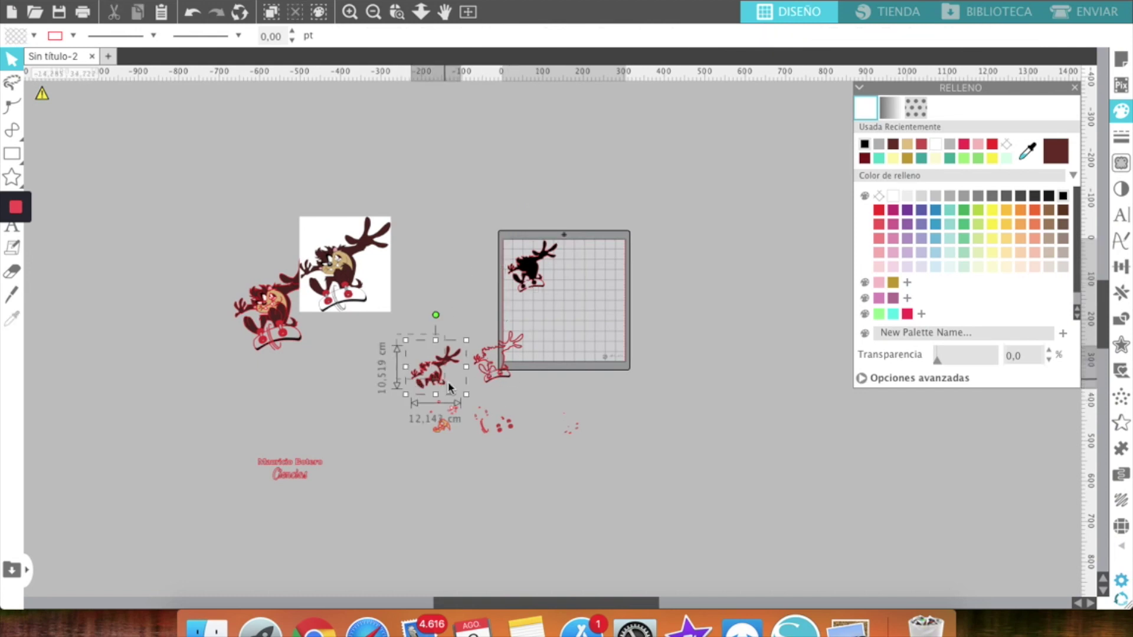
{"action": "left_click_drag", "start_coordinate": [423, 384], "coordinate": [582, 281]}
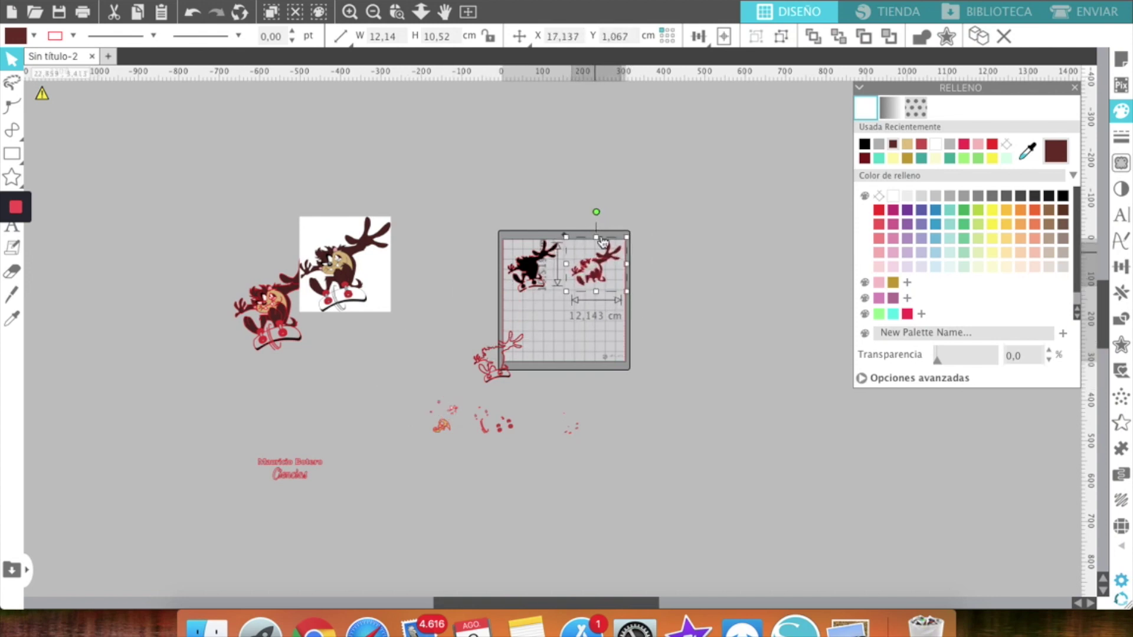
{"action": "left_click_drag", "start_coordinate": [601, 210], "coordinate": [619, 280]}
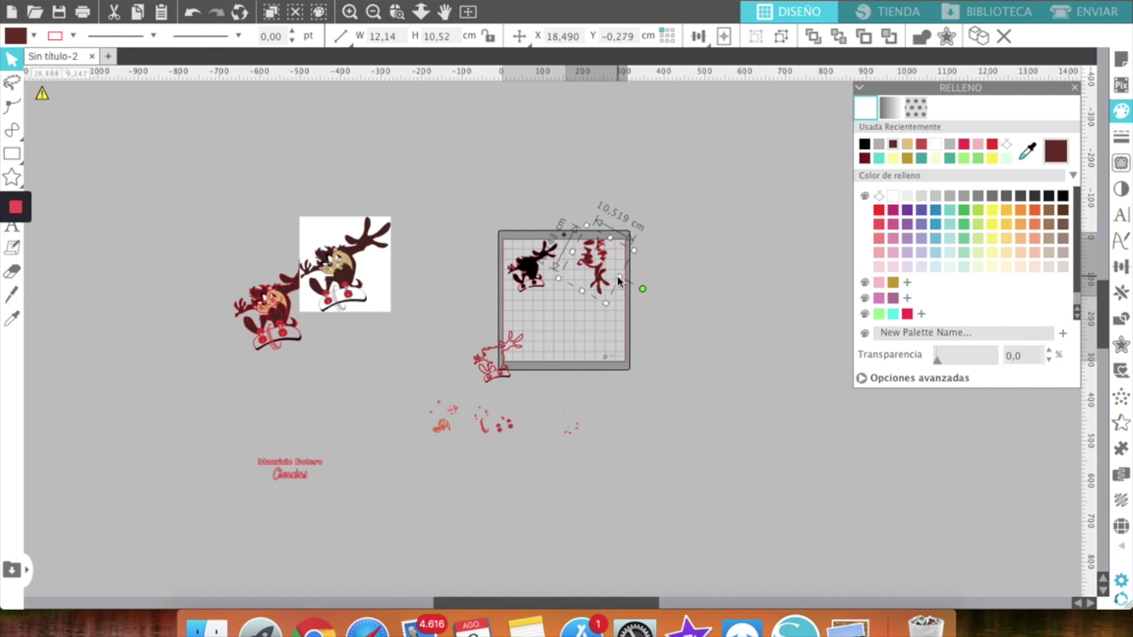
{"action": "left_click_drag", "start_coordinate": [602, 276], "coordinate": [610, 279]}
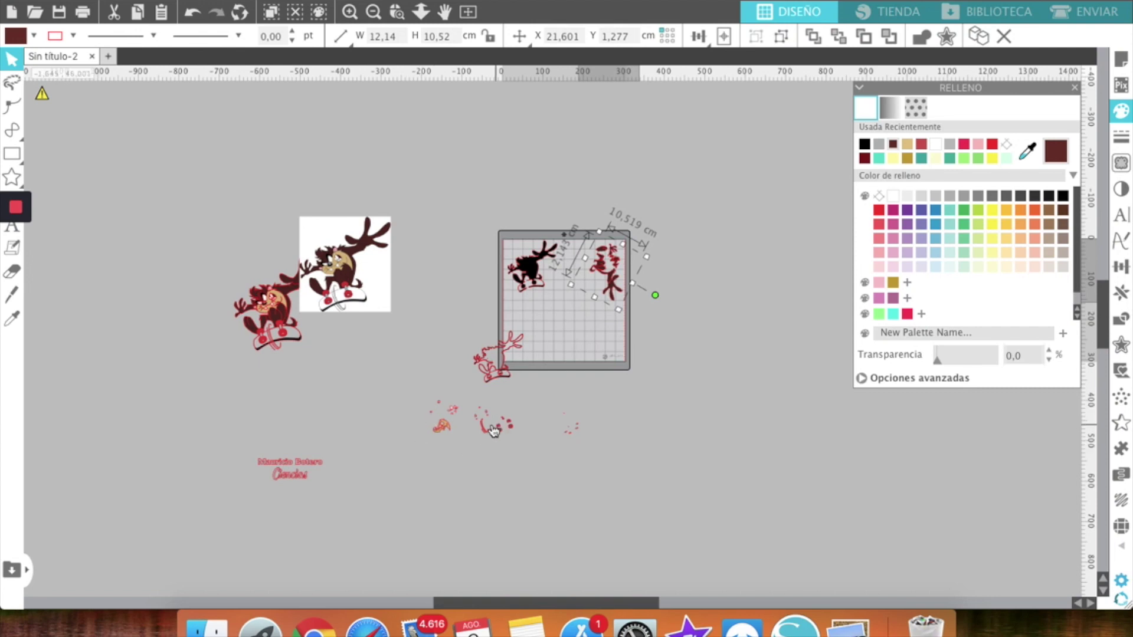
Move the outline artwork off the mat and arrange the grey parts with their motion lines in the mat's lower-left corner.
{"action": "left_click_drag", "start_coordinate": [466, 397], "coordinate": [412, 385]}
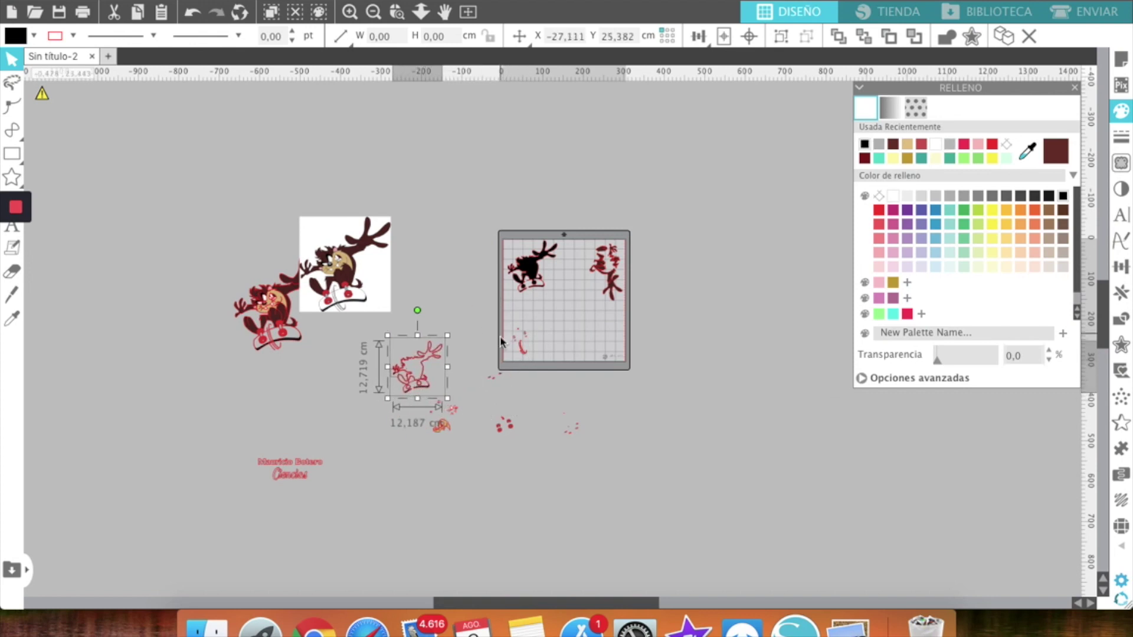
{"action": "left_click", "coordinate": [373, 13]}
{"action": "left_click", "coordinate": [397, 12]}
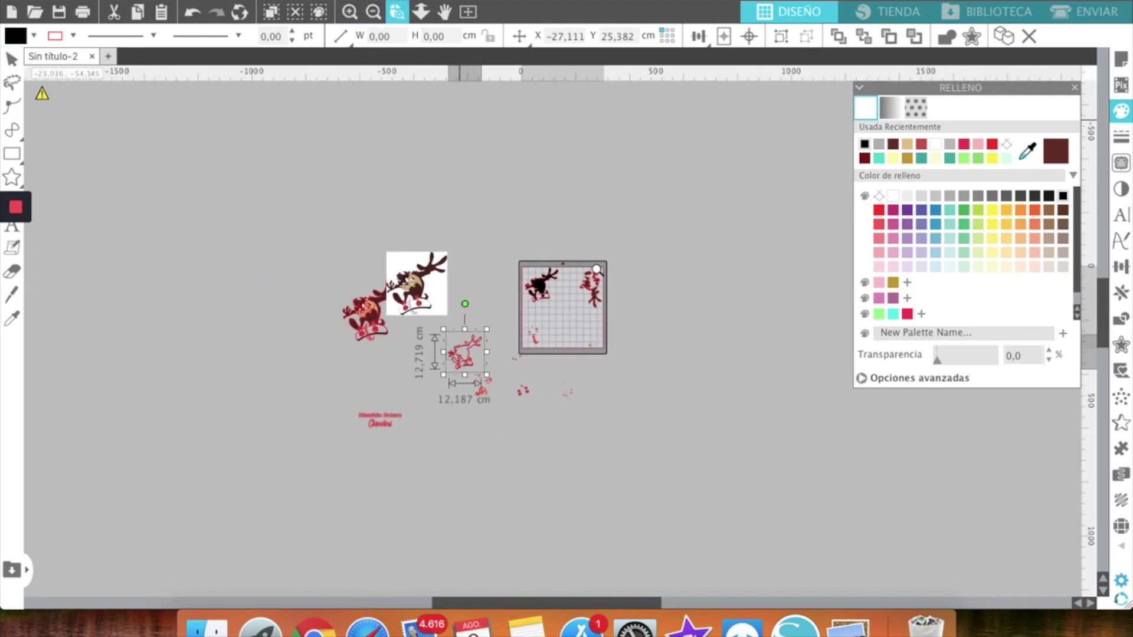
{"action": "left_click_drag", "start_coordinate": [632, 257], "coordinate": [503, 380]}
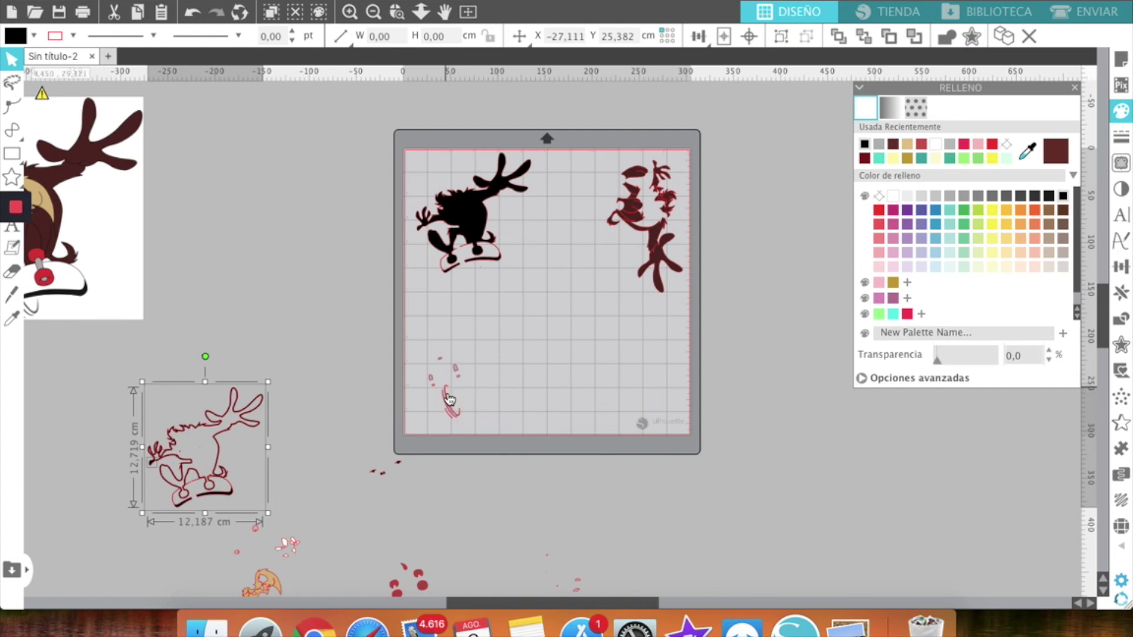
{"action": "left_click_drag", "start_coordinate": [470, 428], "coordinate": [428, 346]}
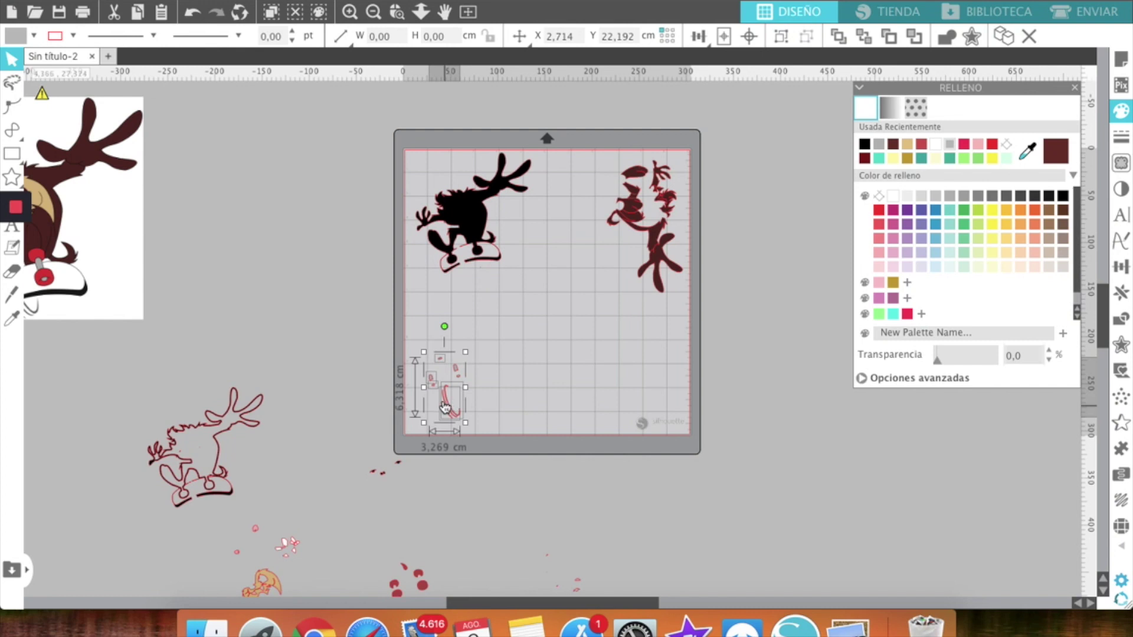
{"action": "left_click", "coordinate": [421, 434]}
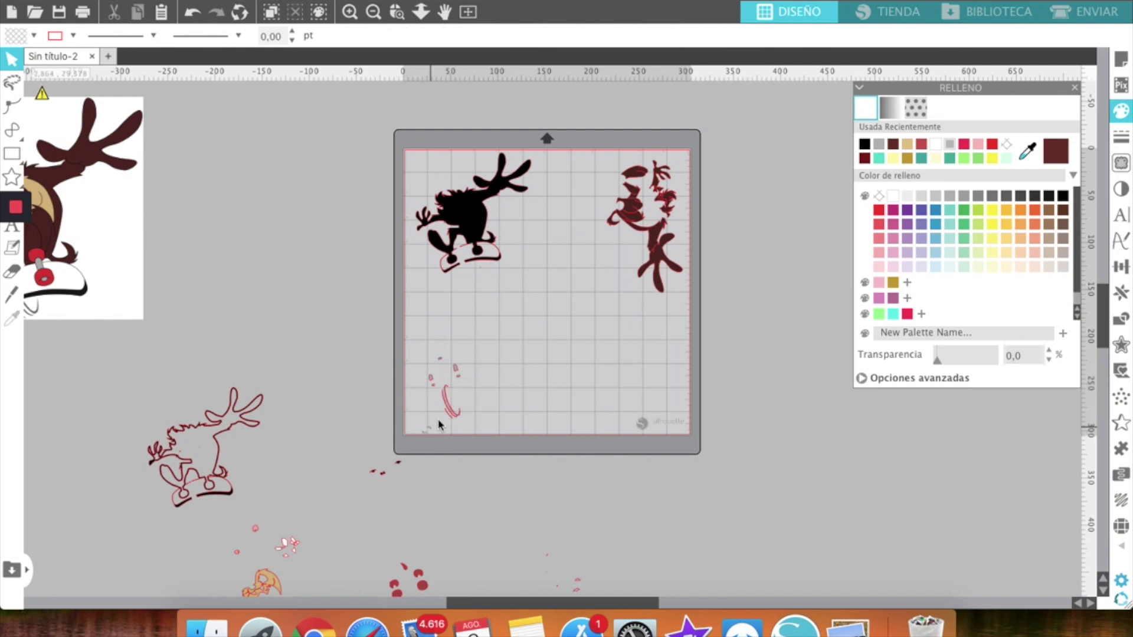
{"action": "left_click", "coordinate": [455, 406]}
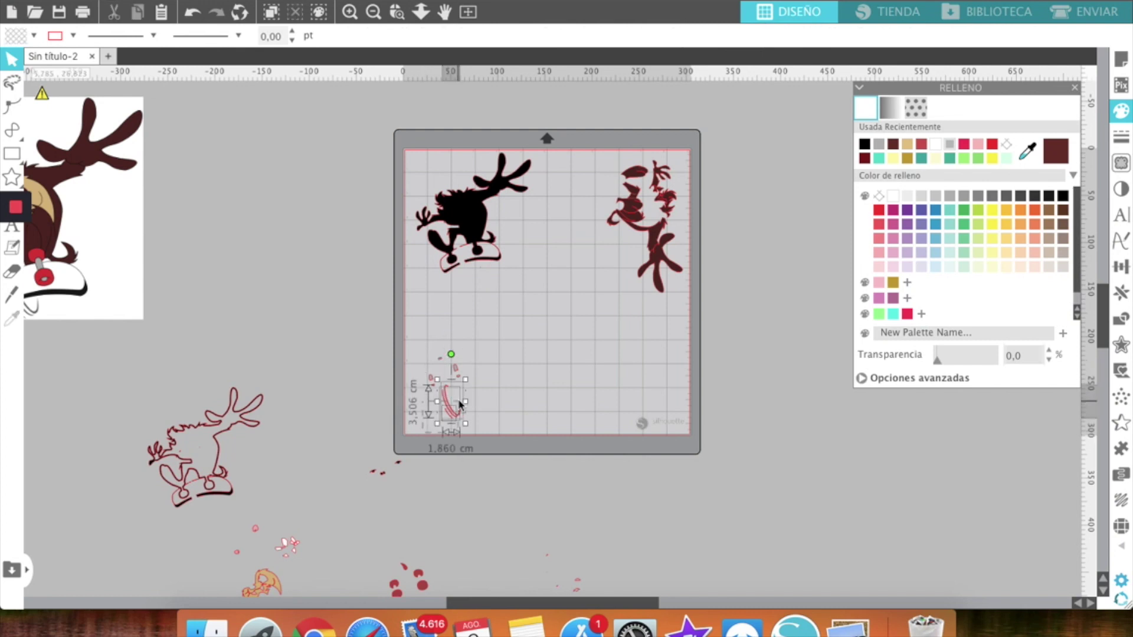
{"action": "left_click", "coordinate": [437, 359], "text": "shift"}
{"action": "mouse_move", "coordinate": [439, 359]}
{"action": "left_mouse_down"}
{"action": "mouse_move", "coordinate": [433, 342]}
{"action": "mouse_move", "coordinate": [440, 394]}
{"action": "mouse_move", "coordinate": [481, 444]}
{"action": "left_mouse_up"}
{"action": "left_click_drag", "start_coordinate": [437, 413], "coordinate": [424, 424]}
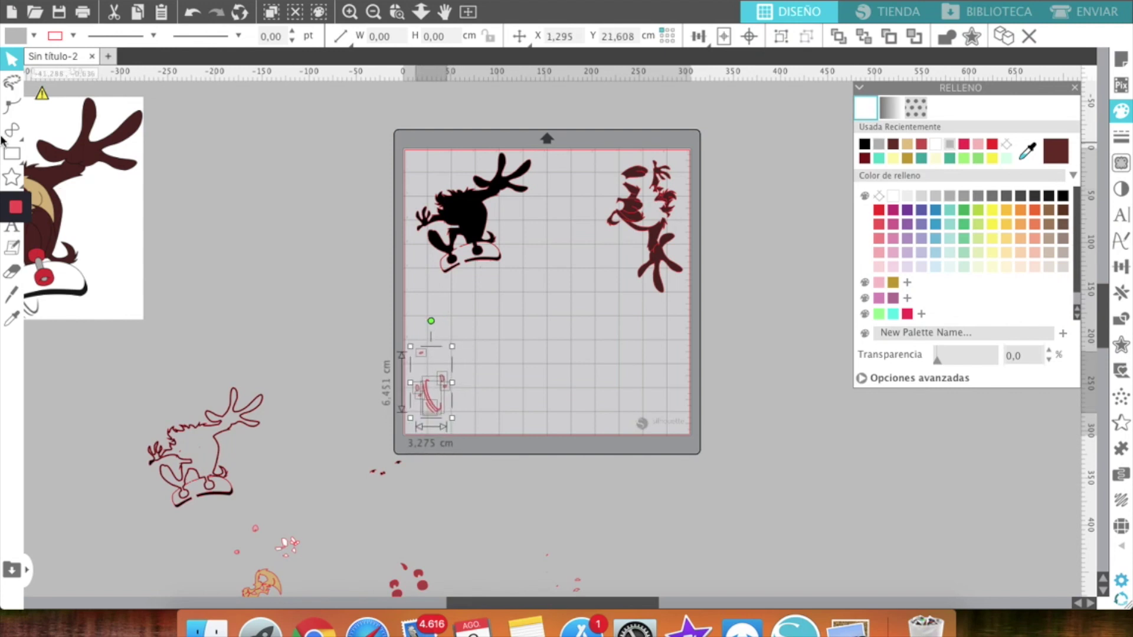
Draw a rectangle about 8.7 × 10.8 cm around the grey parts and motion lines in the mat's lower-left corner.
{"action": "left_click", "coordinate": [11, 153]}
{"action": "left_click", "coordinate": [35, 153]}
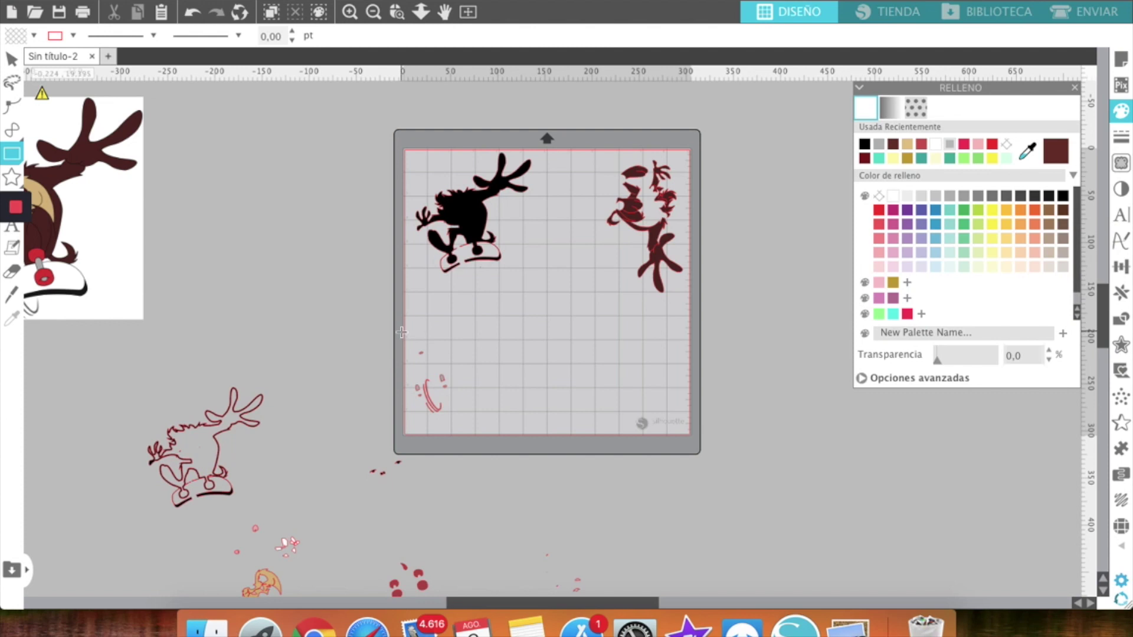
{"action": "left_click_drag", "start_coordinate": [403, 331], "coordinate": [484, 434]}
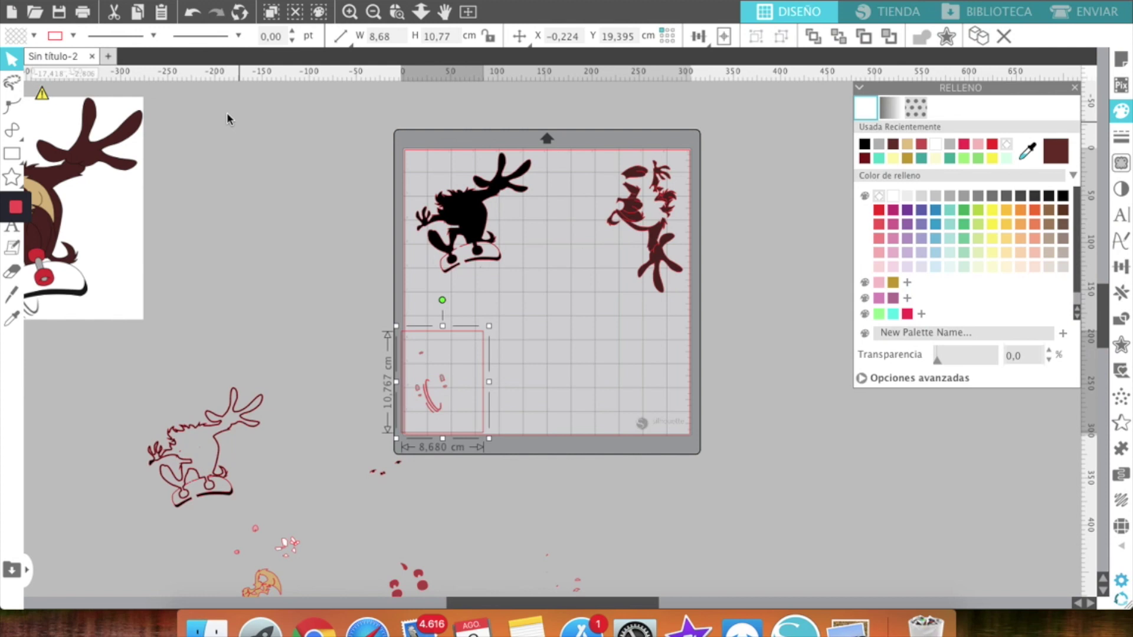
Draw rectangles about 10.6 × 15.8 cm around the dark brown parts and about 16.6 × 14.3 cm around the black silhouette.
{"action": "mouse_move", "coordinate": [11, 131]}
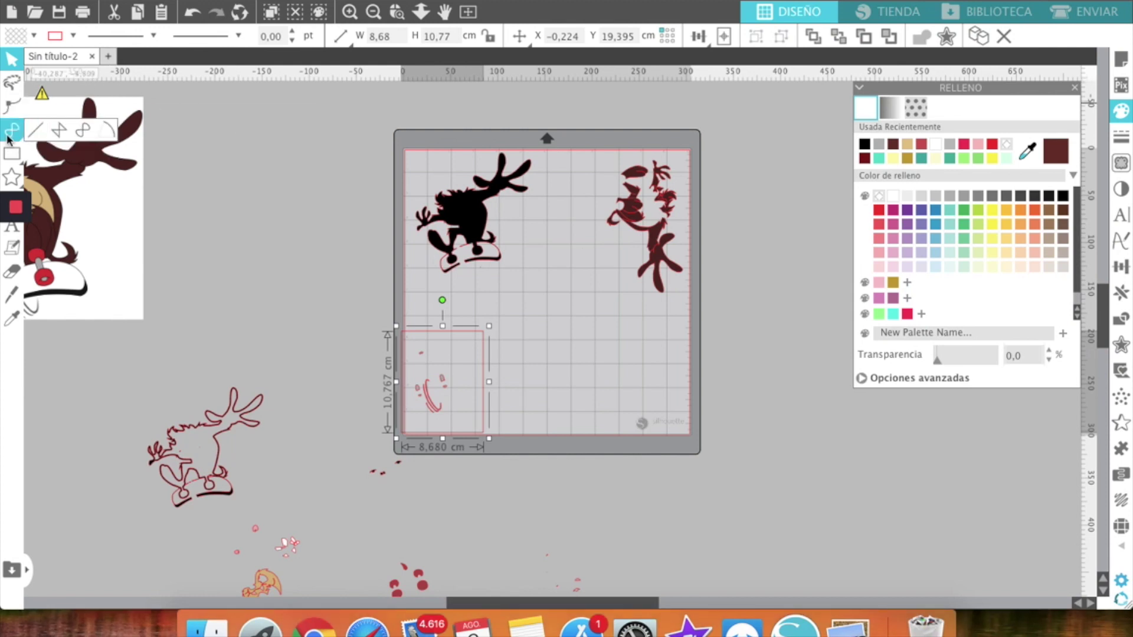
{"action": "left_click", "coordinate": [12, 153]}
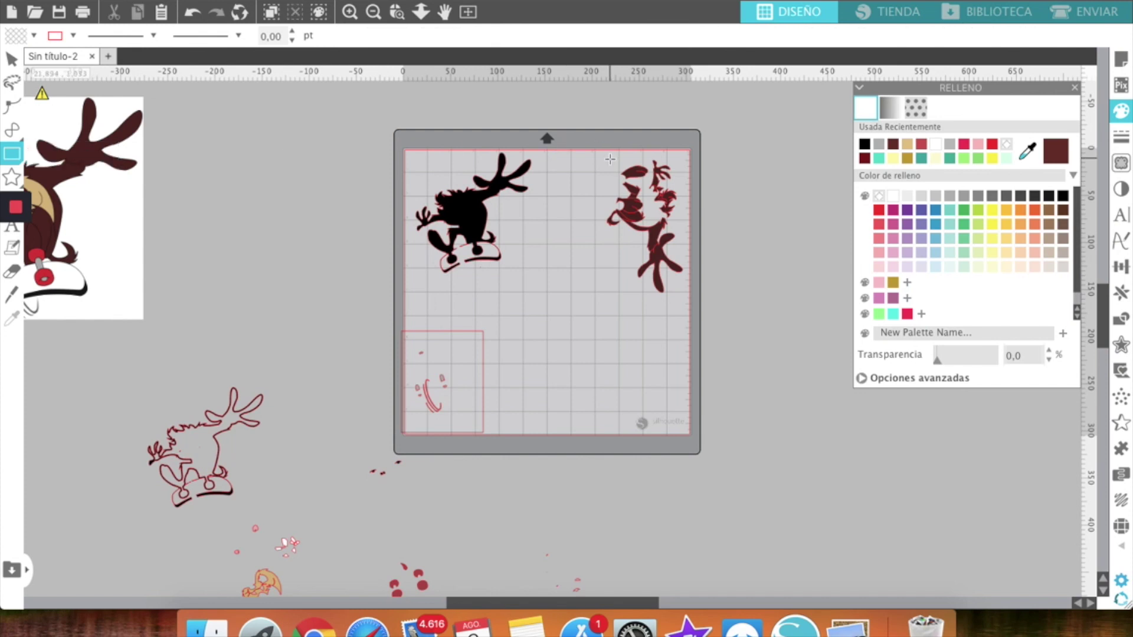
{"action": "left_click_drag", "start_coordinate": [593, 149], "coordinate": [690, 297]}
{"action": "key", "text": "Escape"}
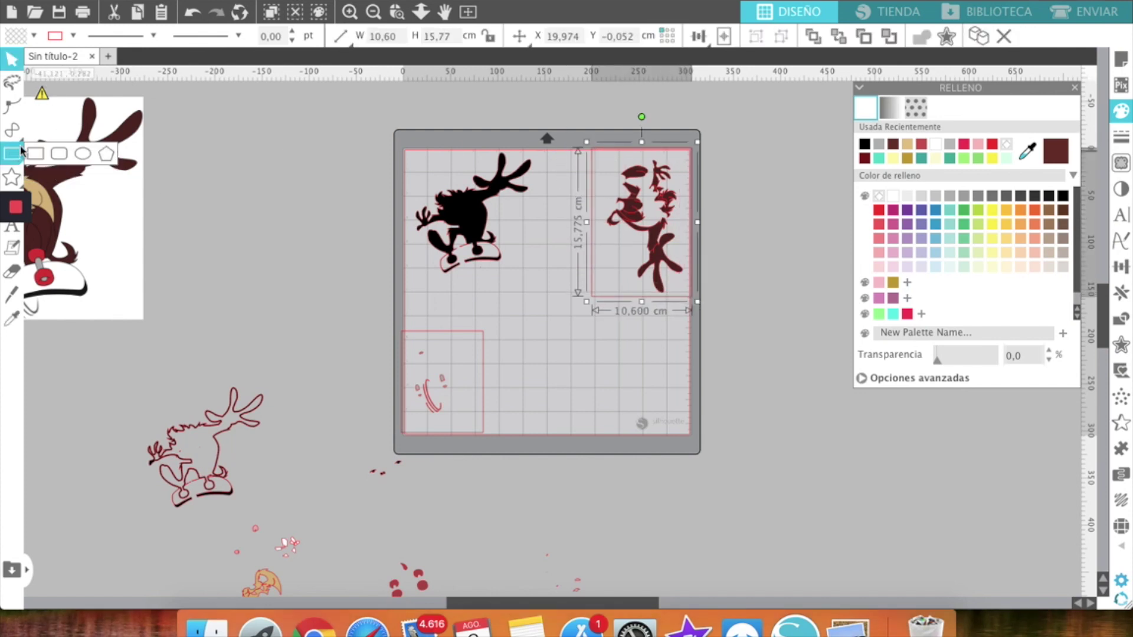
{"action": "left_click", "coordinate": [27, 151]}
{"action": "left_click_drag", "start_coordinate": [392, 143], "coordinate": [549, 284]}
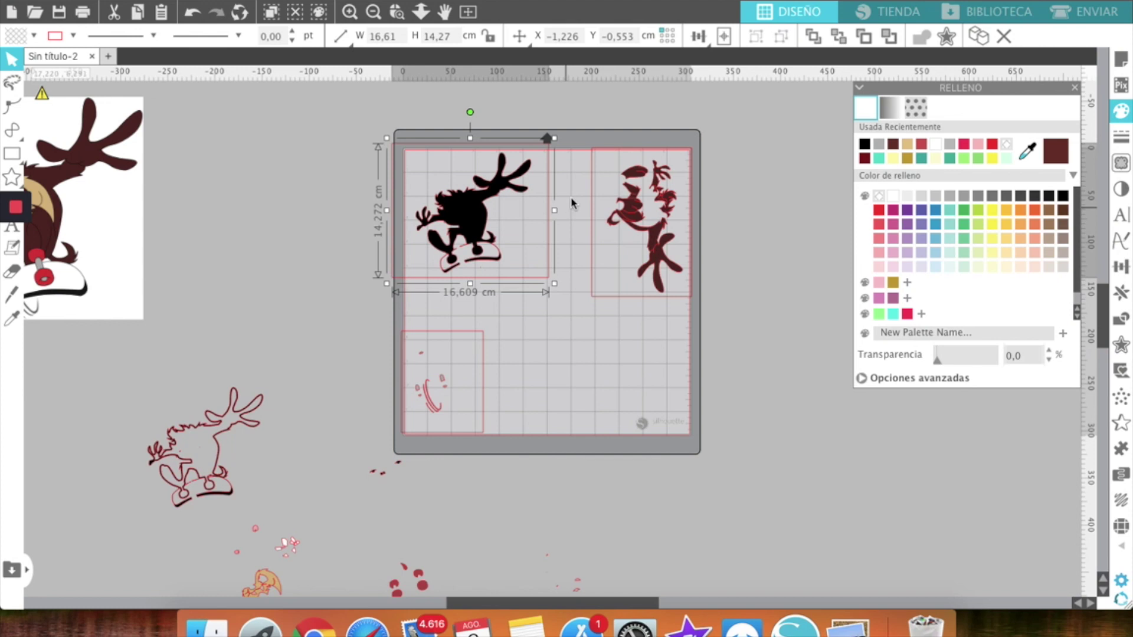
Rotate the dark brown parts so the large hand points up, and fit them back inside their rectangle.
{"action": "left_click_drag", "start_coordinate": [615, 155], "coordinate": [775, 207]}
{"action": "left_click", "coordinate": [708, 164]}
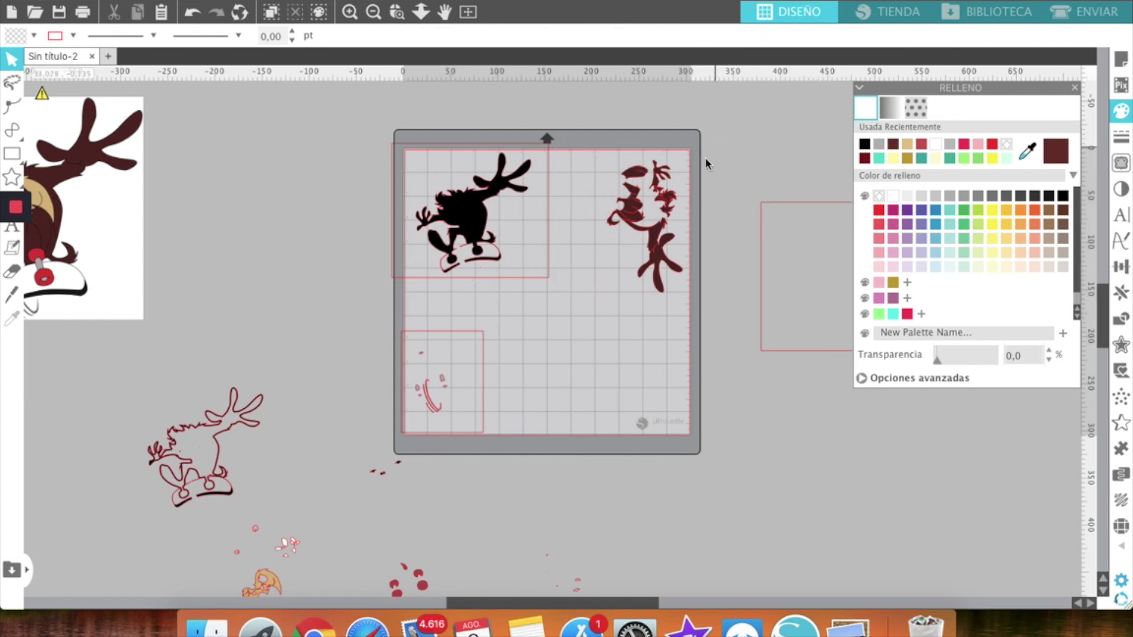
{"action": "left_click", "coordinate": [655, 236]}
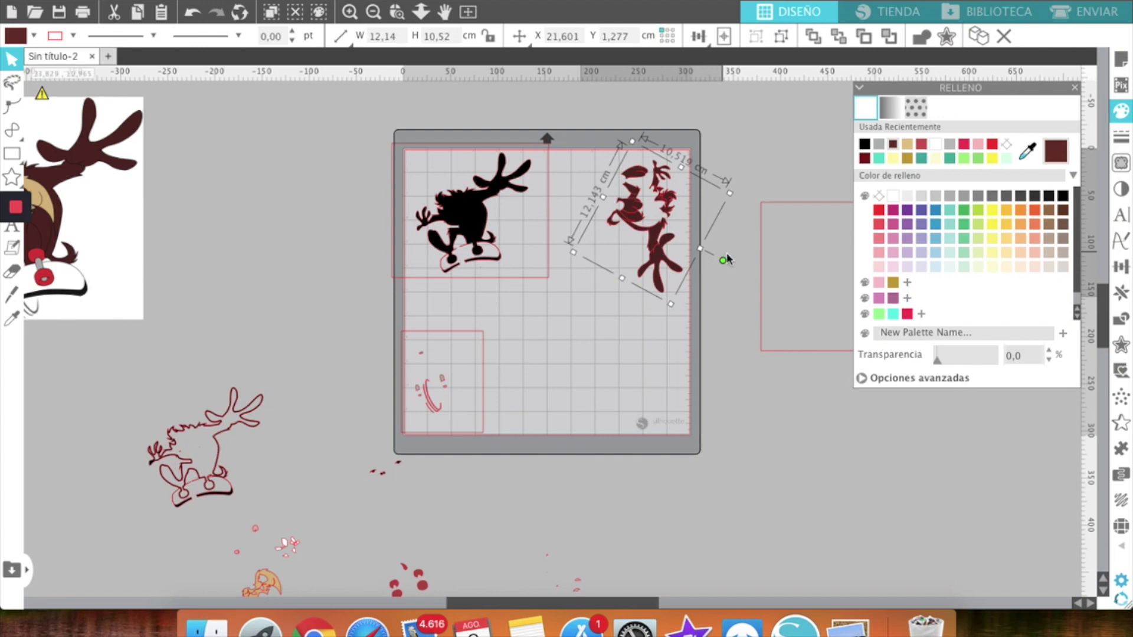
{"action": "left_click_drag", "start_coordinate": [724, 260], "coordinate": [588, 205]}
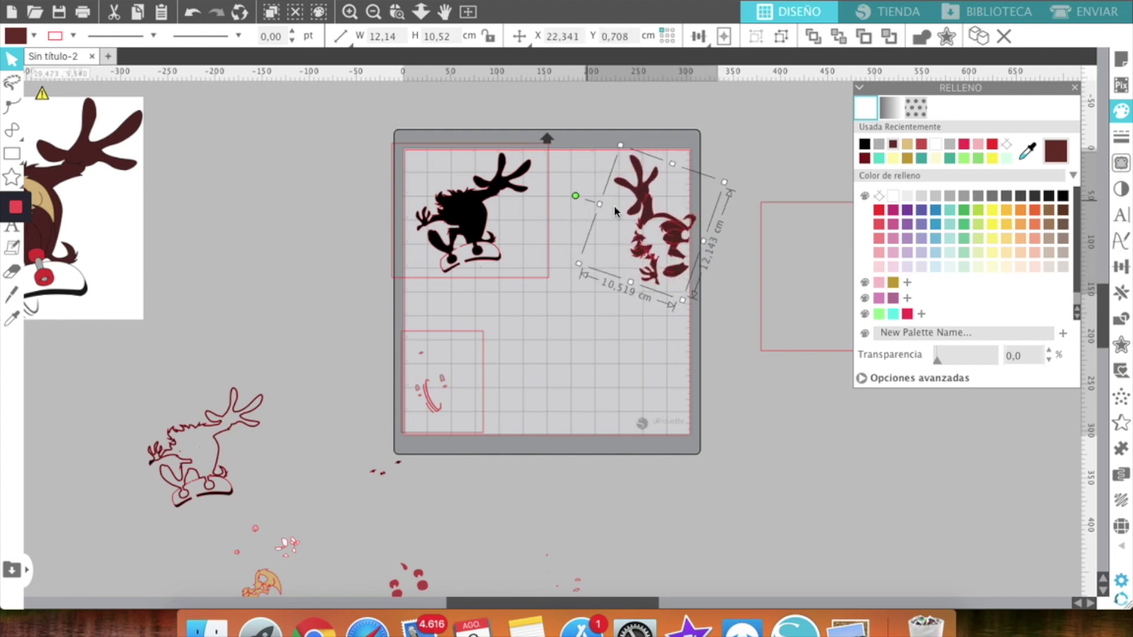
{"action": "left_click_drag", "start_coordinate": [674, 237], "coordinate": [670, 236]}
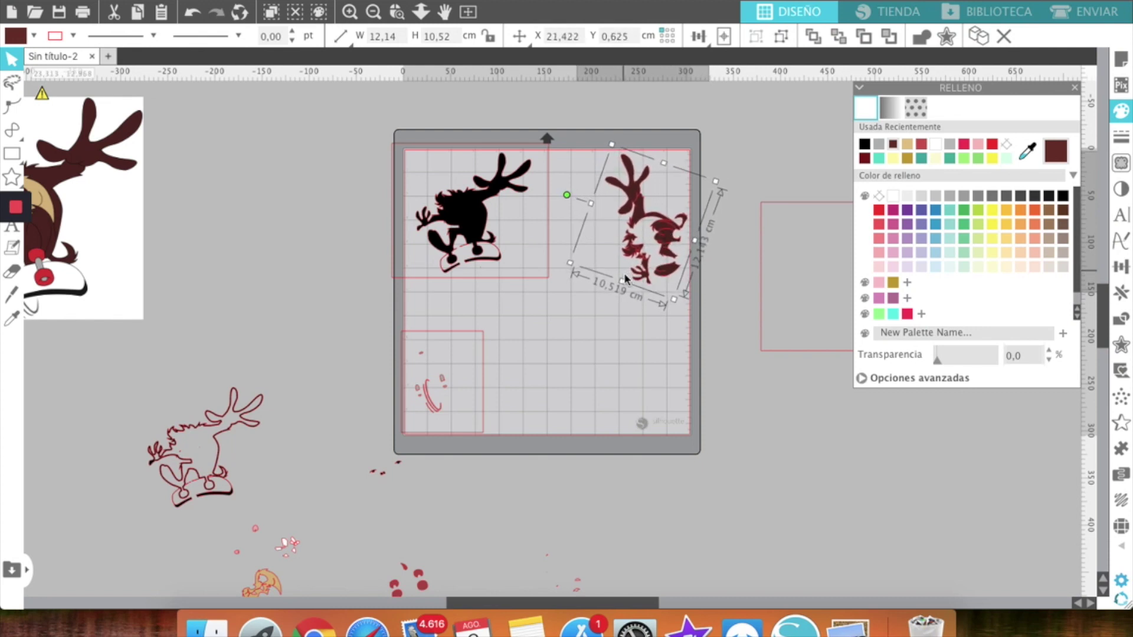
{"action": "left_click_drag", "start_coordinate": [761, 171], "coordinate": [608, 153]}
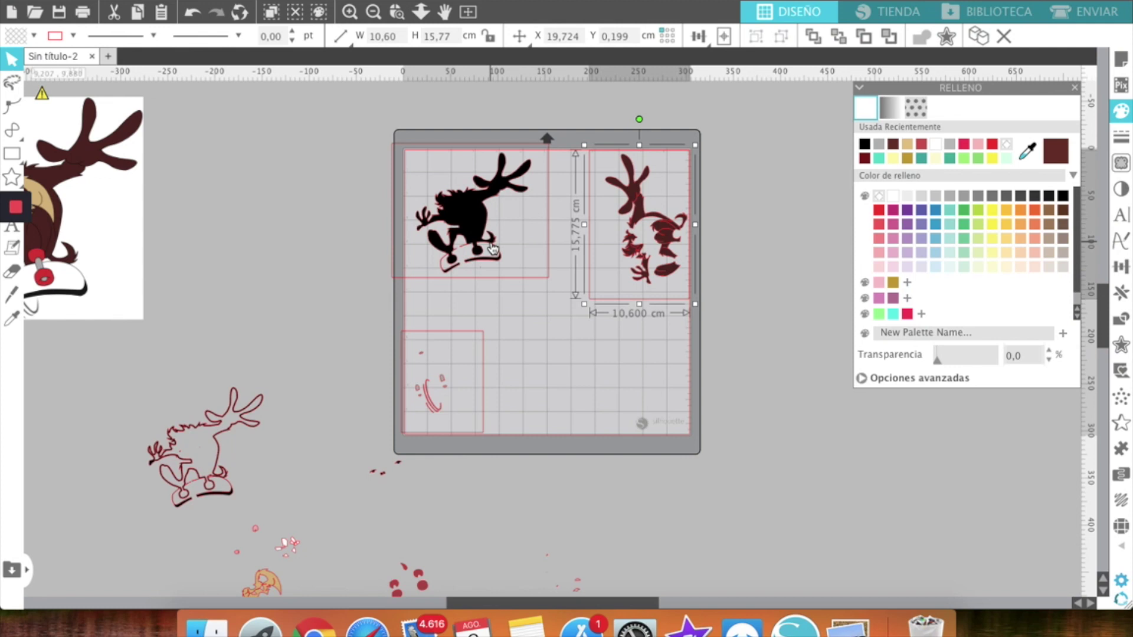
Fill the rectangle around the grey parts with grey and send it behind them.
{"action": "left_click", "coordinate": [427, 331]}
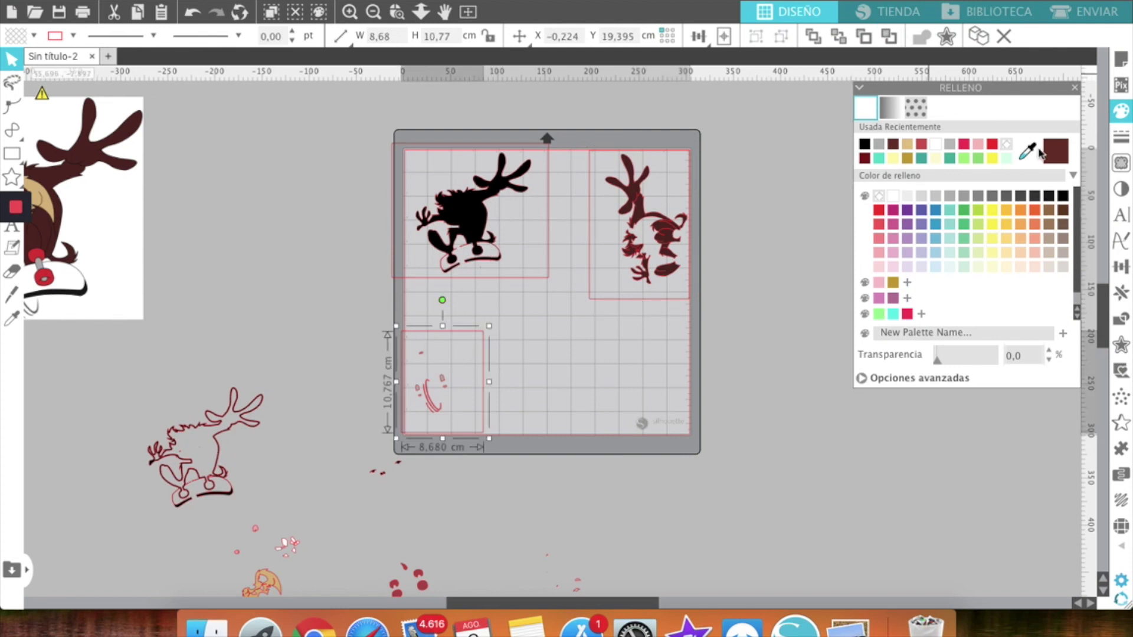
{"action": "left_click", "coordinate": [950, 145]}
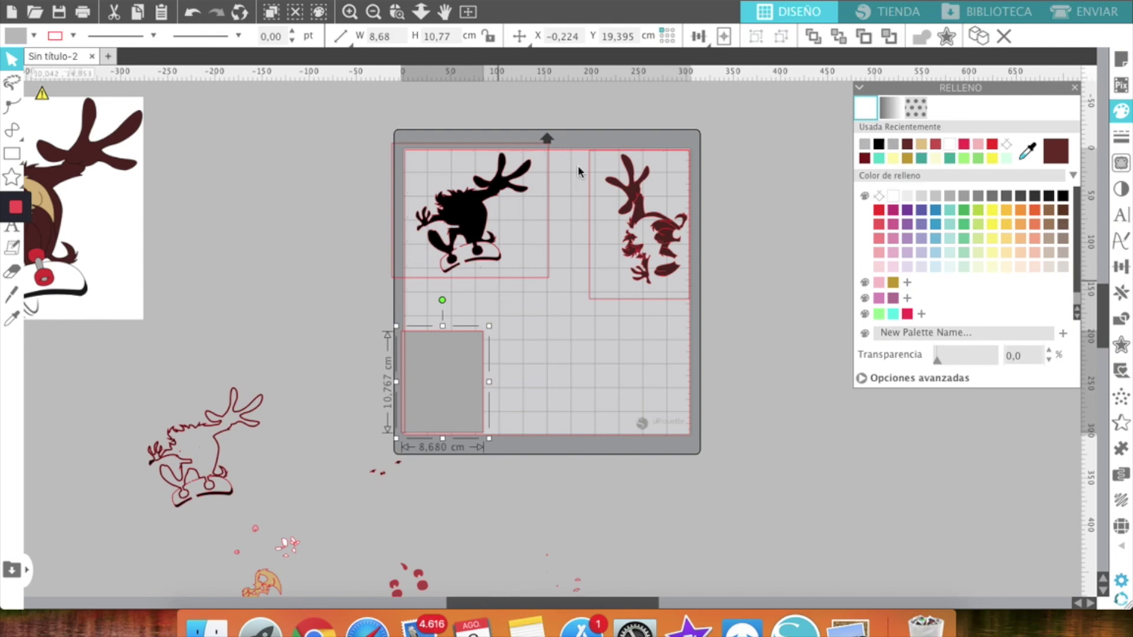
{"action": "left_click", "coordinate": [838, 36]}
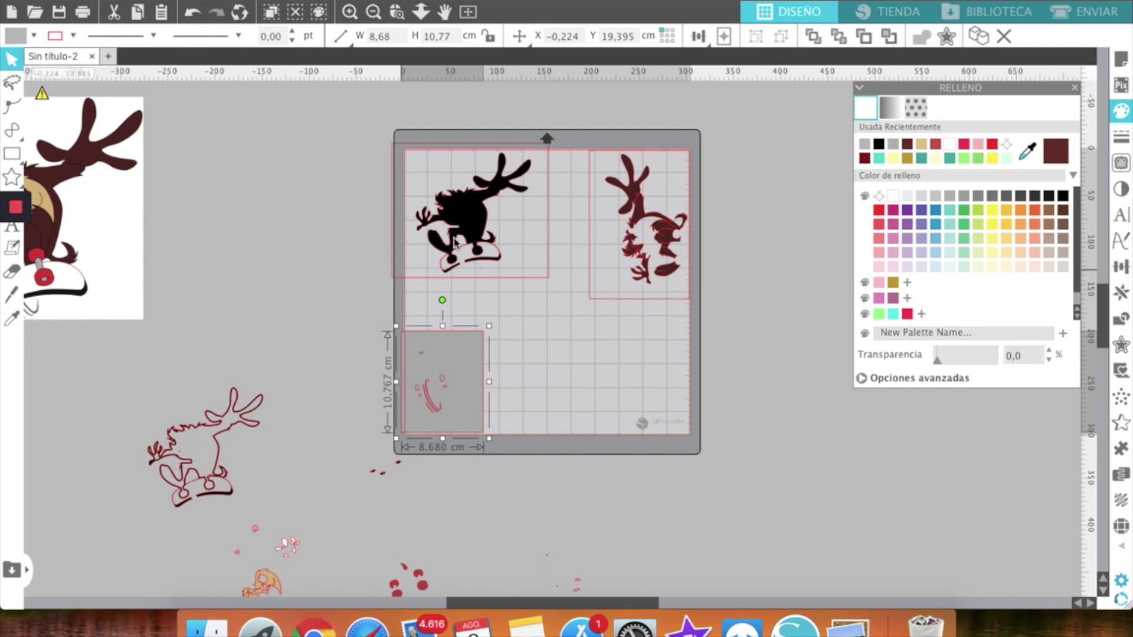
Fill the silhouette's rectangle with black and send it to the back, and fill the brown parts' rectangle with dark red.
{"action": "left_click", "coordinate": [514, 277]}
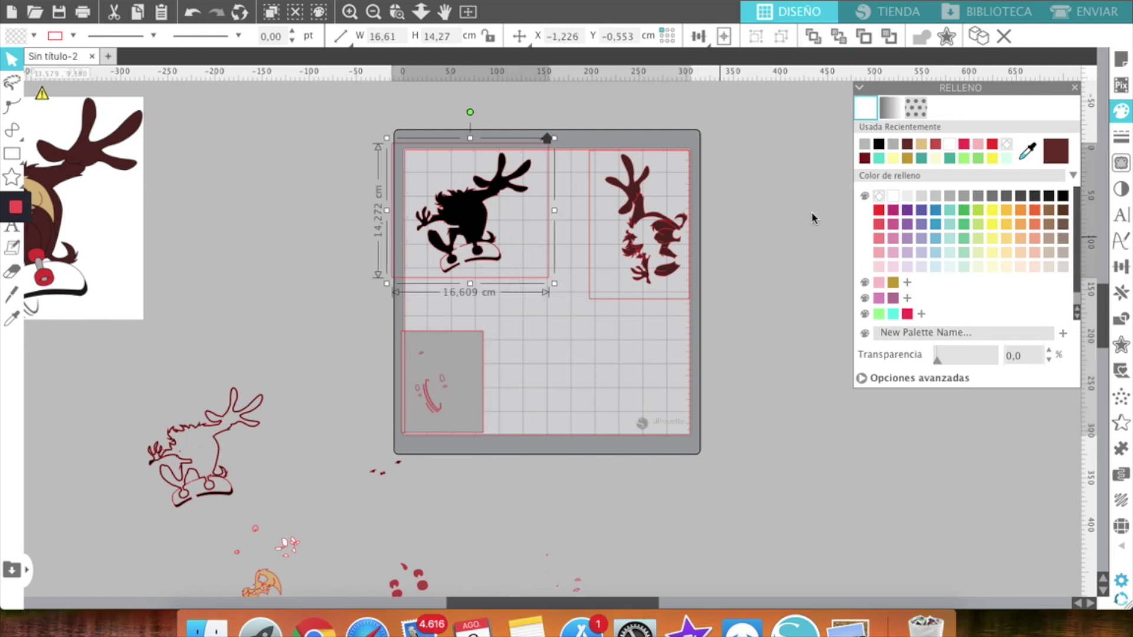
{"action": "left_click", "coordinate": [879, 144]}
{"action": "left_click", "coordinate": [838, 37]}
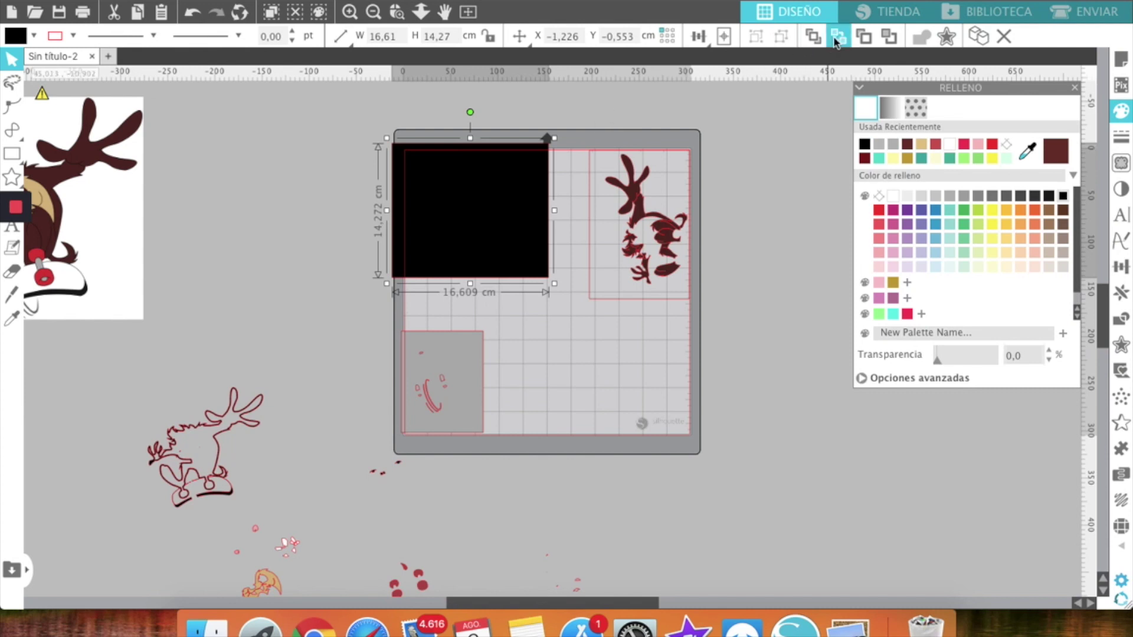
{"action": "left_click", "coordinate": [594, 274]}
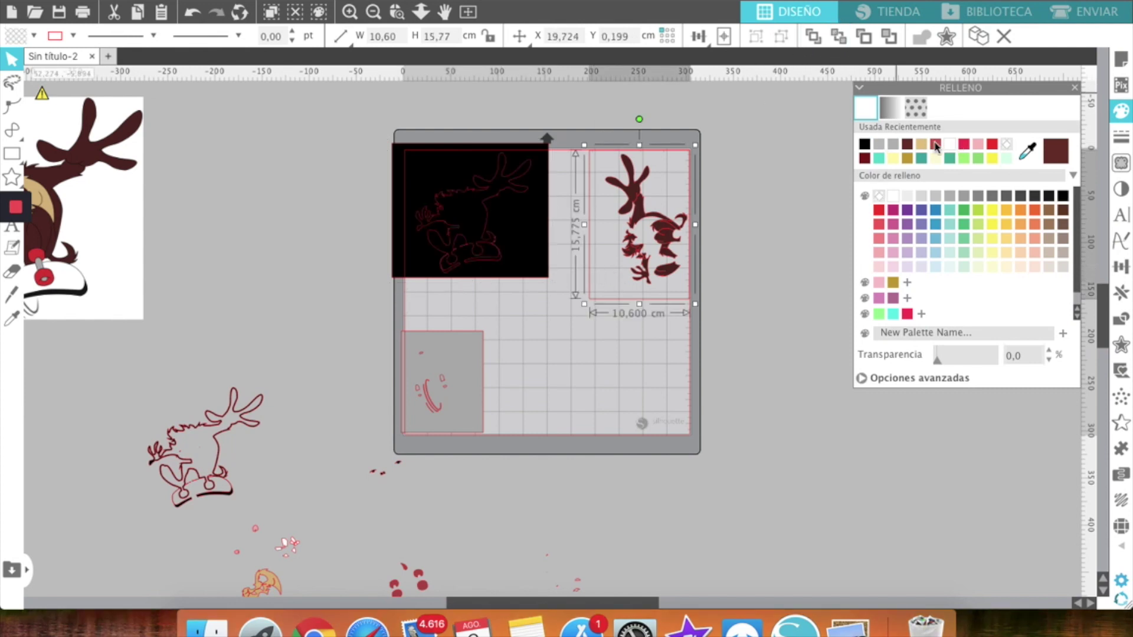
{"action": "left_click", "coordinate": [865, 158]}
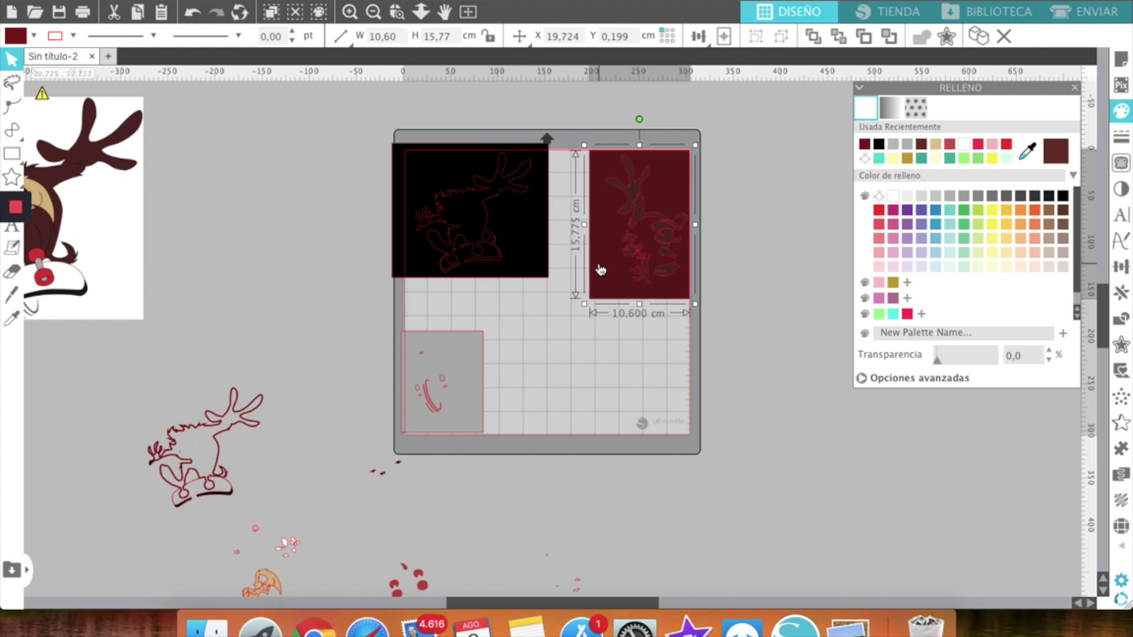
Select the three filled rectangles together and set their fill transparency to 34%.
{"action": "left_click", "coordinate": [517, 261]}
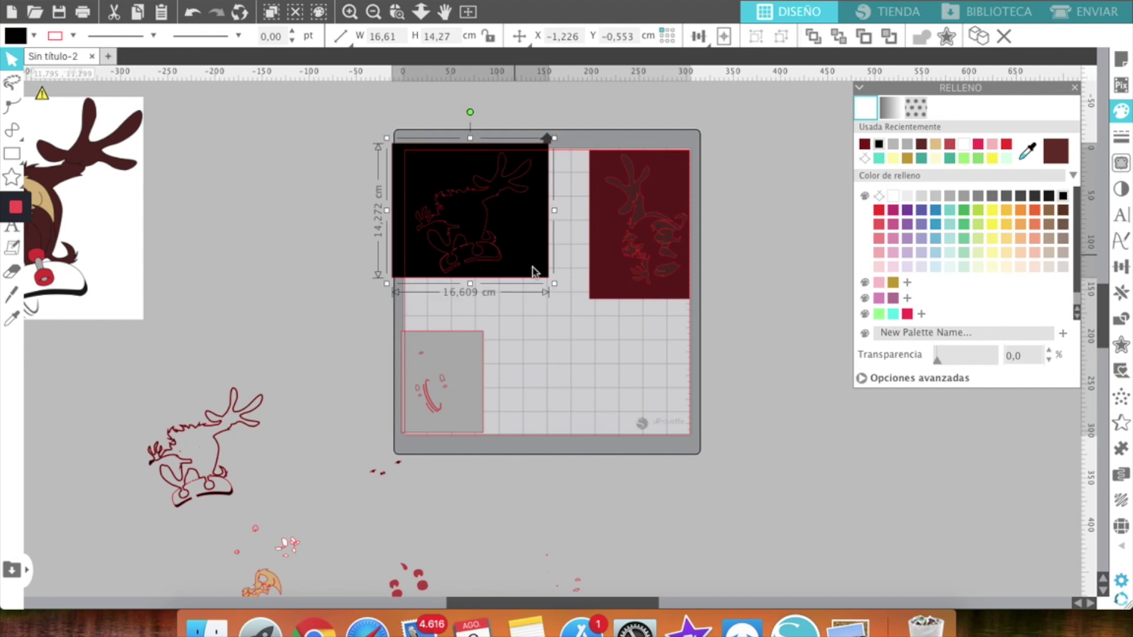
{"action": "left_click", "coordinate": [599, 295], "text": "shift"}
{"action": "left_click", "coordinate": [463, 397], "text": "shift"}
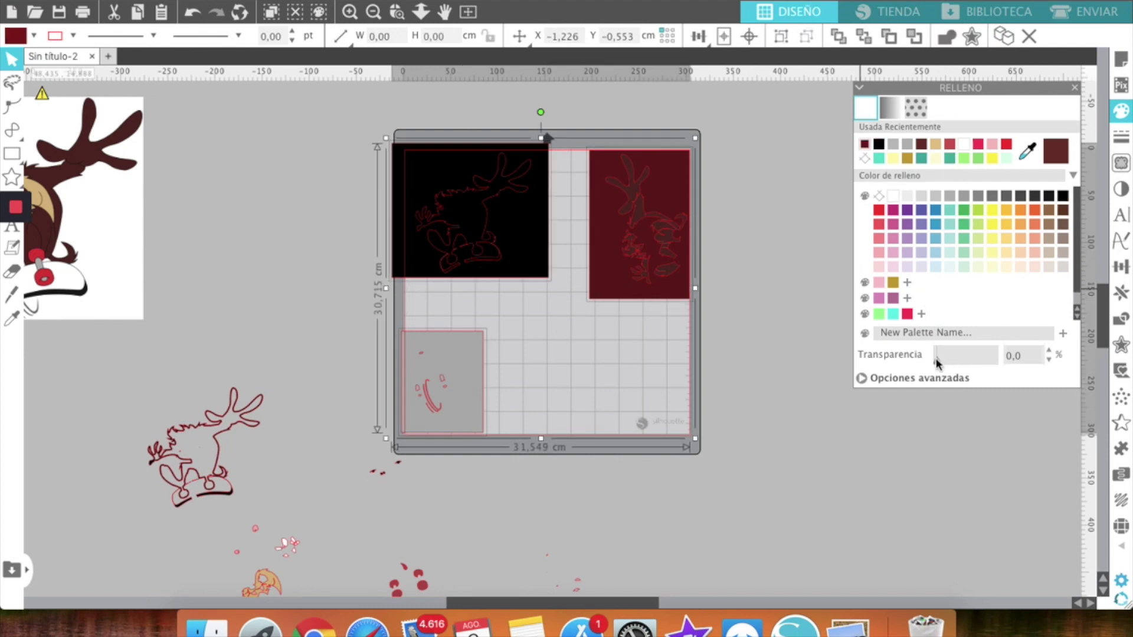
{"action": "left_click_drag", "start_coordinate": [936, 358], "coordinate": [958, 359]}
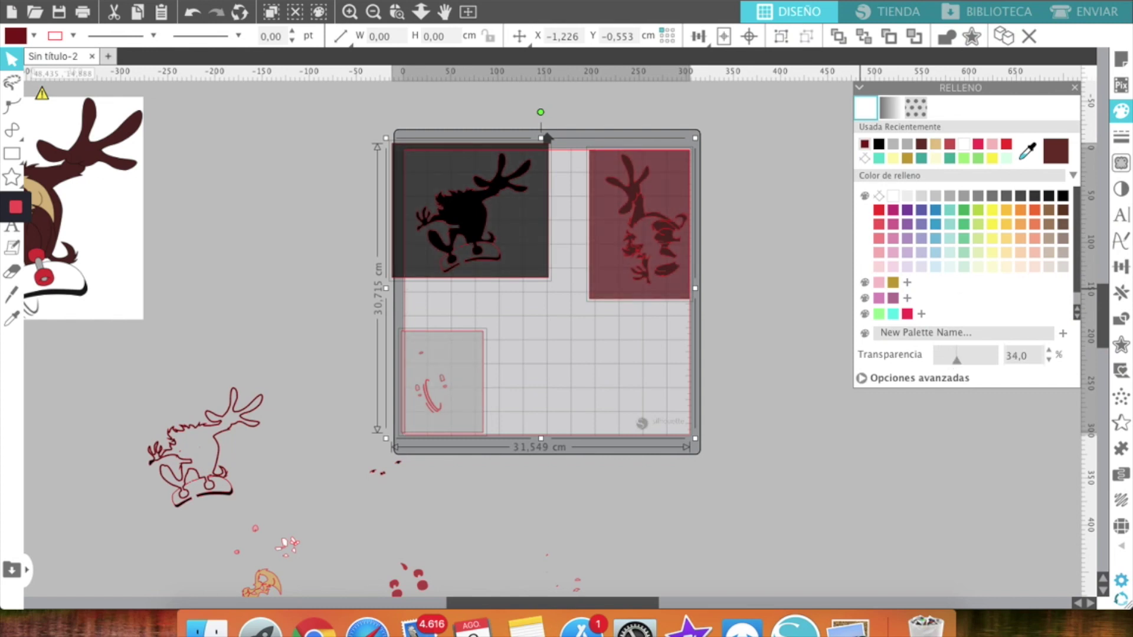
Open the send-to-cutter settings and set the matte vinyl cutting speed to 3.
{"action": "left_click", "coordinate": [1098, 13]}
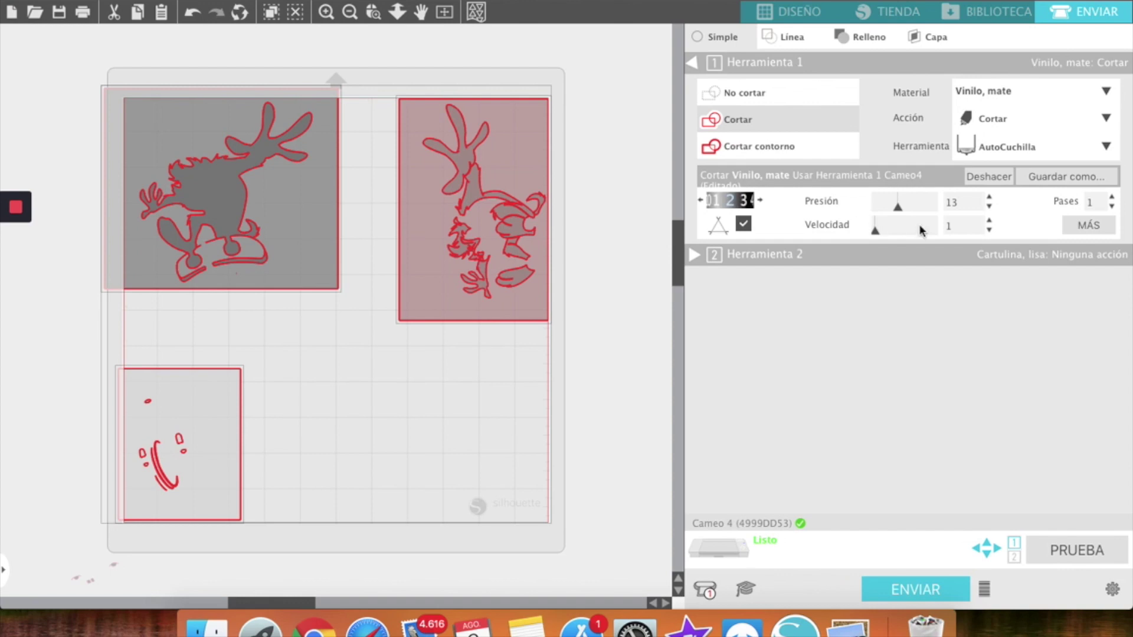
{"action": "left_click", "coordinate": [989, 221]}
{"action": "left_click", "coordinate": [989, 220]}
{"action": "left_click", "coordinate": [989, 229]}
{"action": "left_click", "coordinate": [988, 223]}
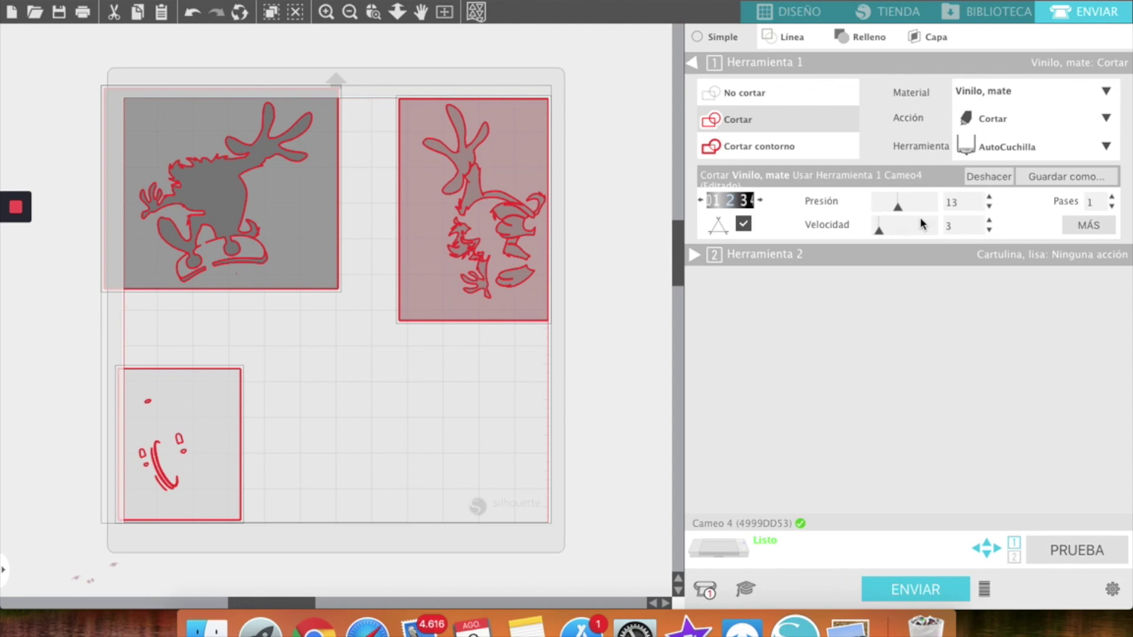
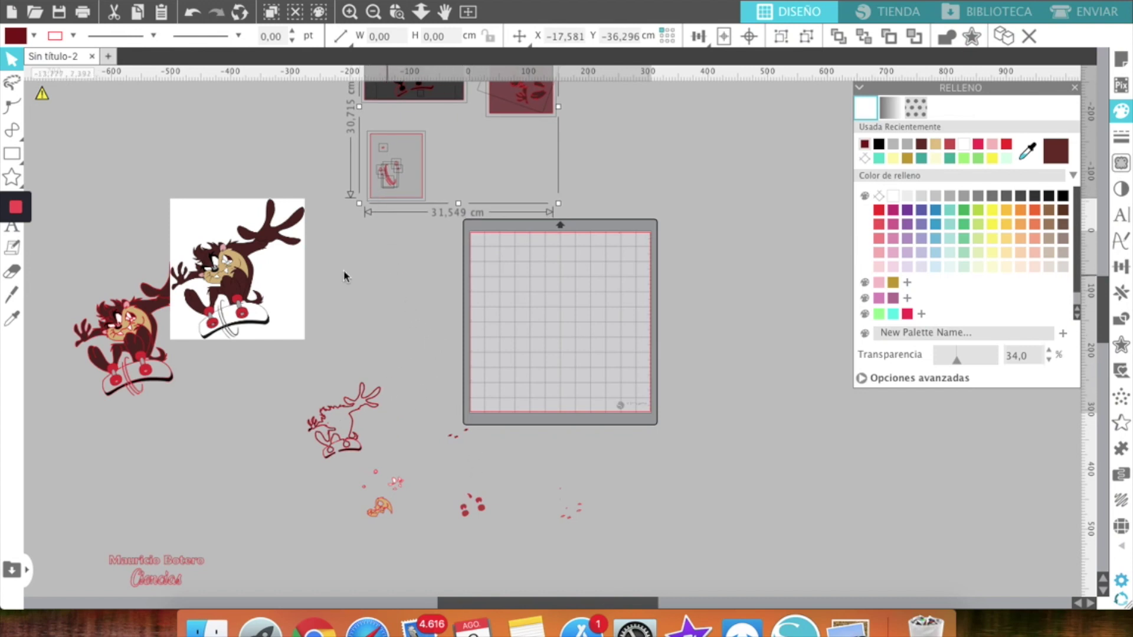
Set the media size in the page setup to Carta (8.5 × 11.0 in).
{"action": "left_click", "coordinate": [1122, 60]}
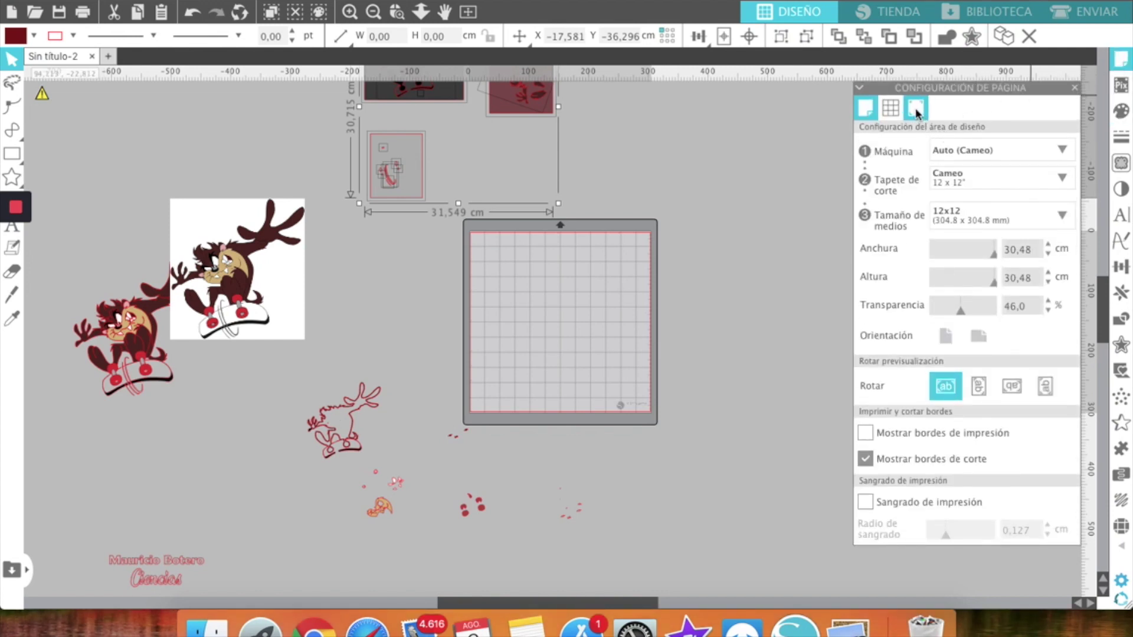
{"action": "left_click", "coordinate": [963, 212]}
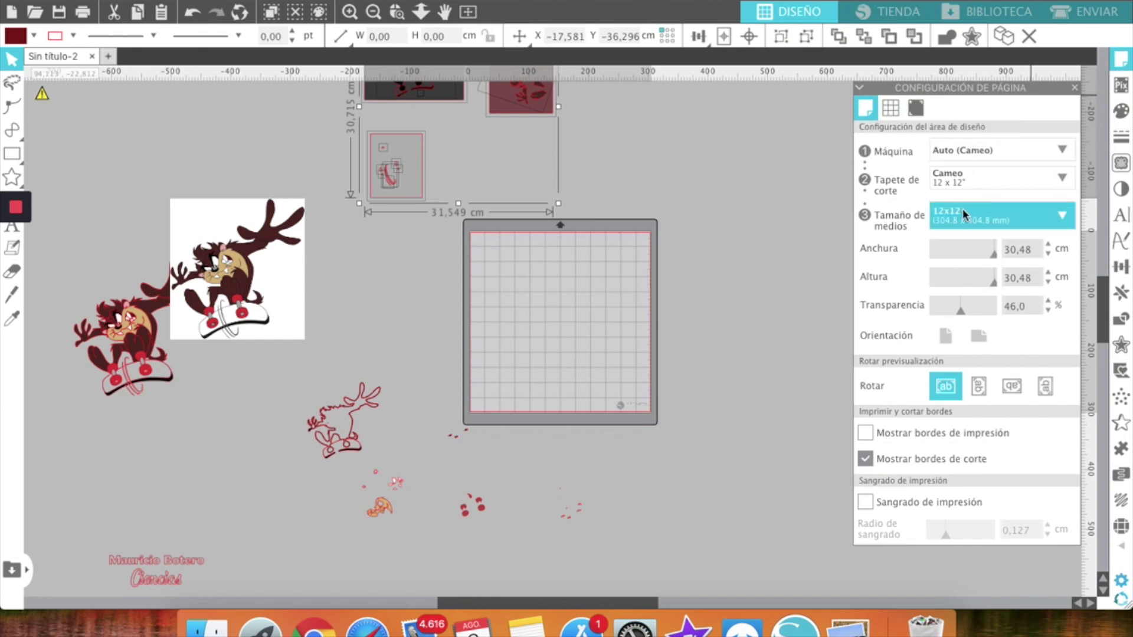
{"action": "left_click", "coordinate": [960, 328]}
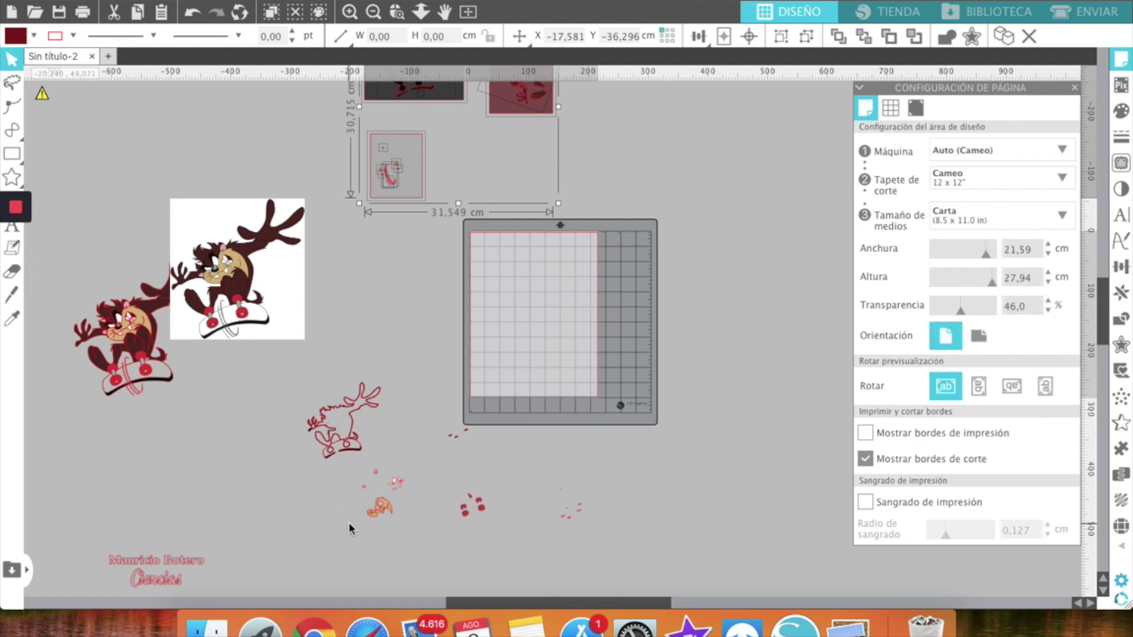
Move the tan, pink and white parts to the page's upper left and the red parts to its upper right.
{"action": "left_click_drag", "start_coordinate": [339, 466], "coordinate": [420, 537]}
{"action": "left_click_drag", "start_coordinate": [383, 493], "coordinate": [501, 289]}
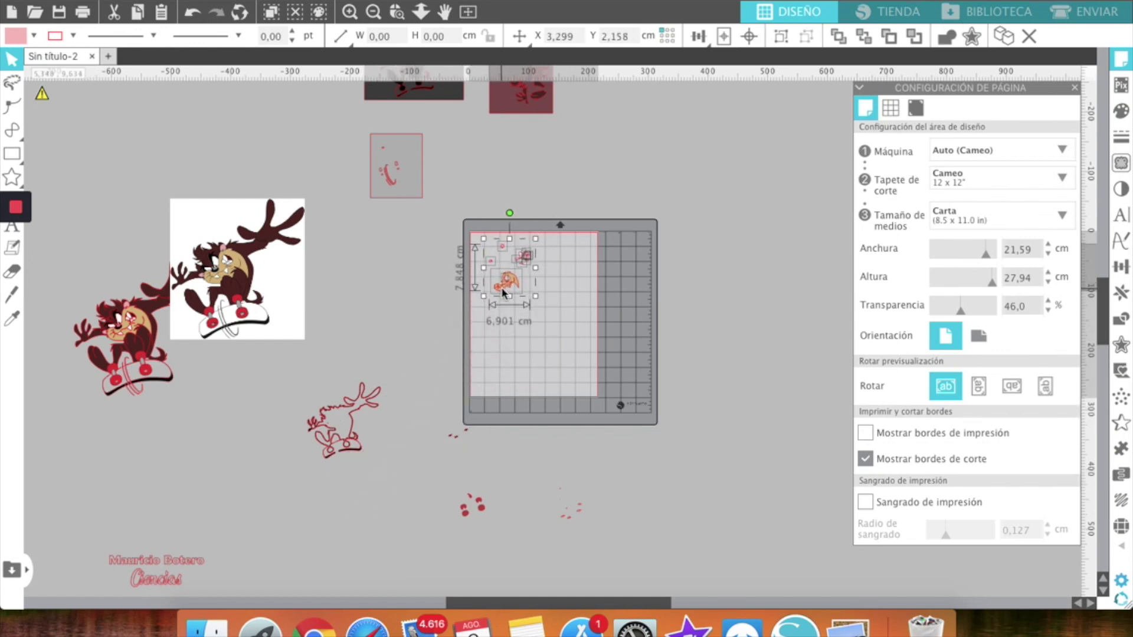
{"action": "left_click_drag", "start_coordinate": [443, 481], "coordinate": [550, 331]}
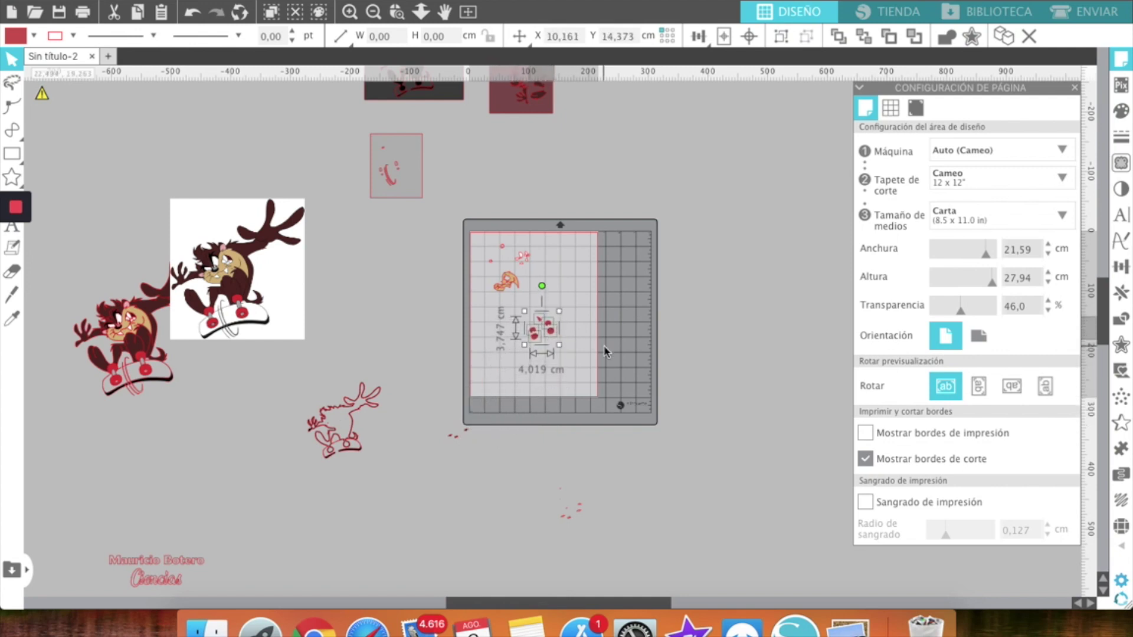
{"action": "left_click_drag", "start_coordinate": [555, 334], "coordinate": [575, 266]}
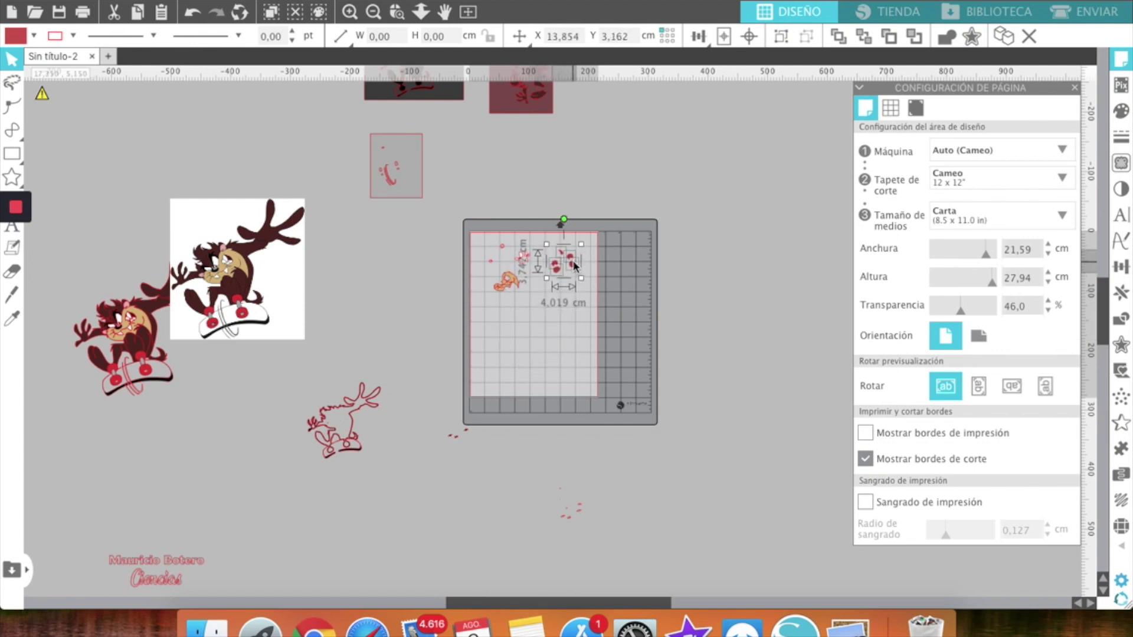
Nudge the red parts up slightly to a Y position of 2.860 cm.
{"action": "left_click", "coordinate": [396, 11]}
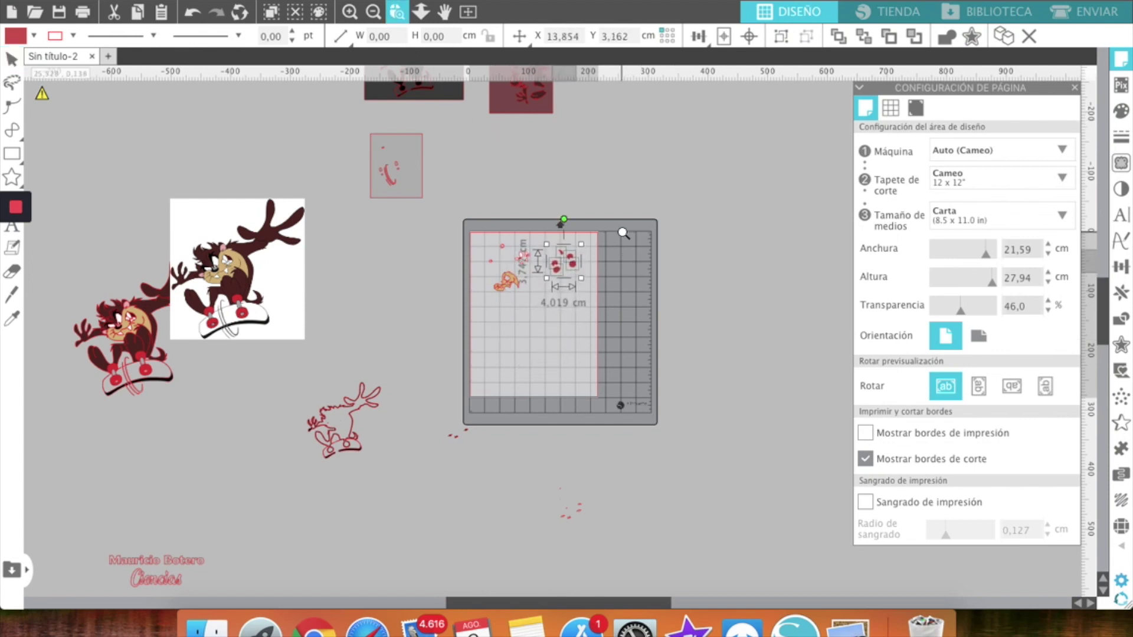
{"action": "left_click_drag", "start_coordinate": [472, 340], "coordinate": [470, 341]}
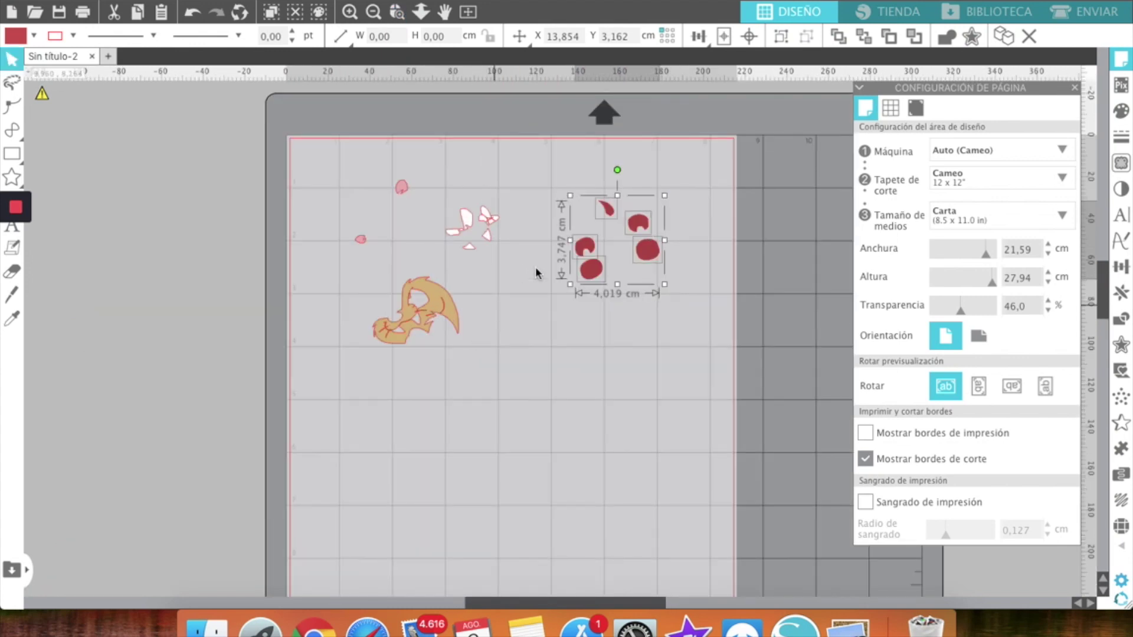
{"action": "key", "text": "Up"}
{"action": "key", "text": "Up"}
{"action": "key", "text": "Up"}
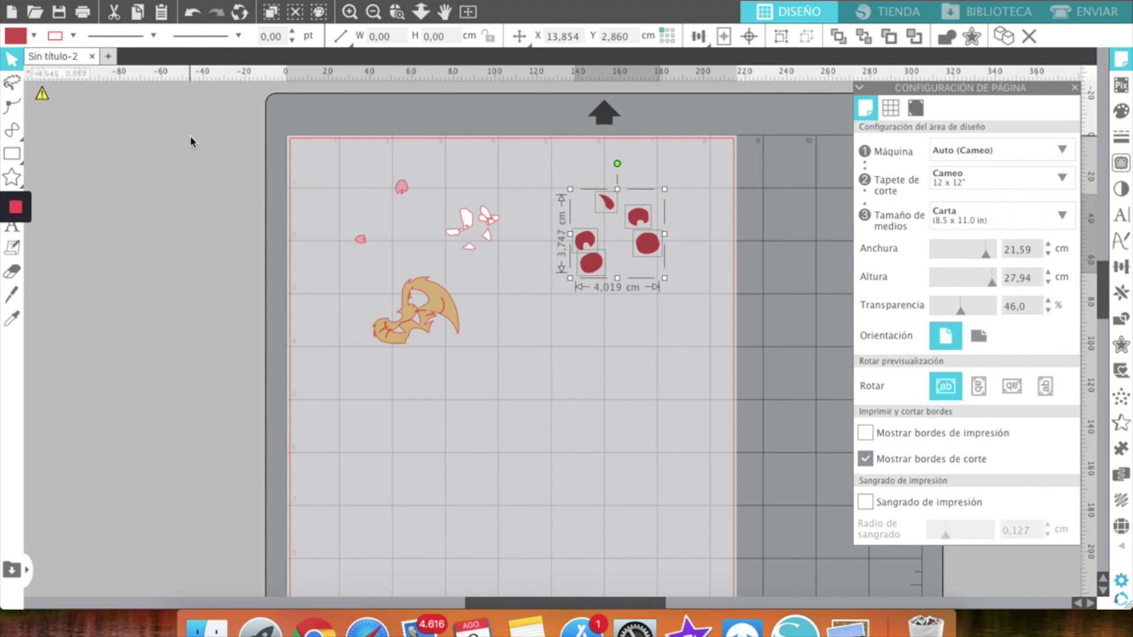
{"action": "mouse_move", "coordinate": [14, 131]}
{"action": "left_click", "coordinate": [80, 127]}
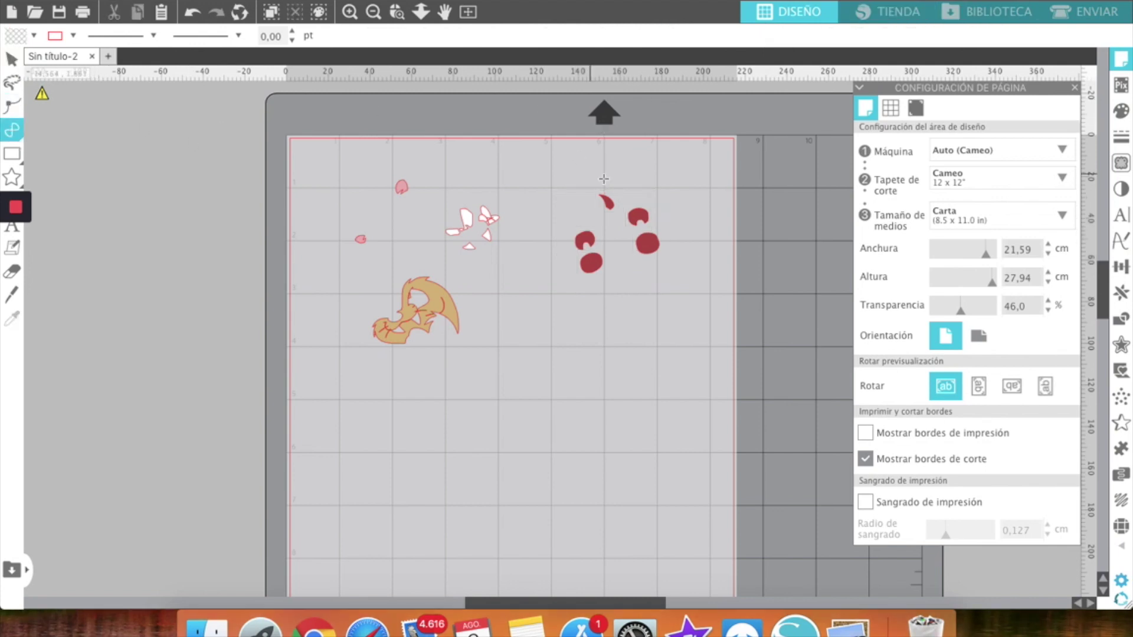
{"action": "left_click", "coordinate": [638, 186]}
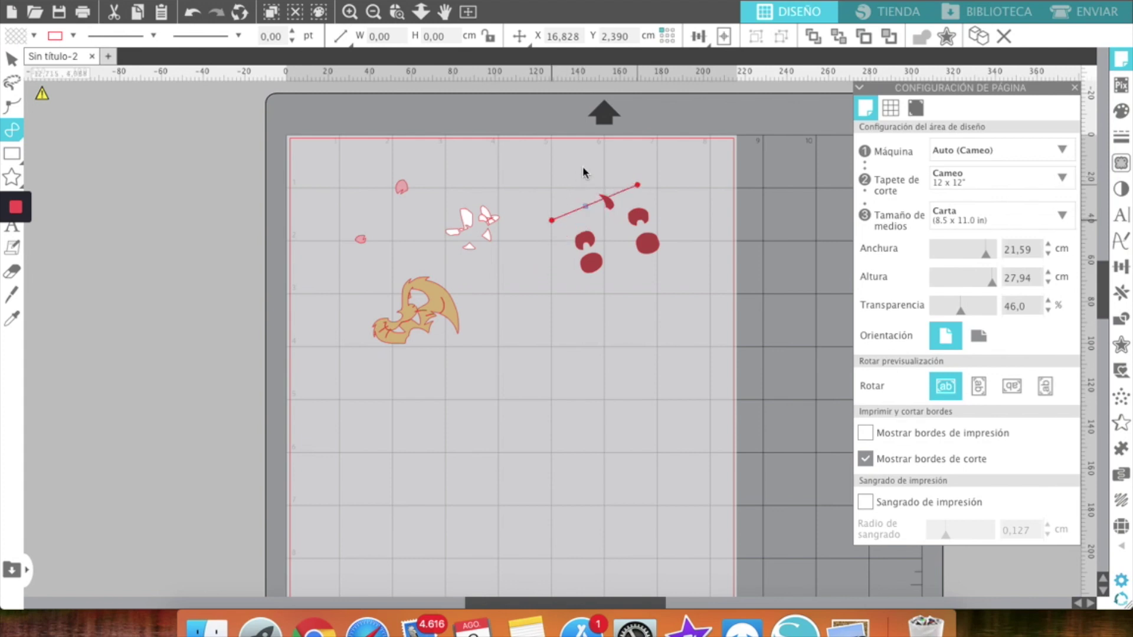
{"action": "left_click_drag", "start_coordinate": [582, 165], "coordinate": [513, 183]}
{"action": "left_click", "coordinate": [555, 223]}
{"action": "left_click", "coordinate": [562, 287]}
{"action": "left_click_drag", "start_coordinate": [599, 297], "coordinate": [617, 295]}
{"action": "key", "text": "Escape"}
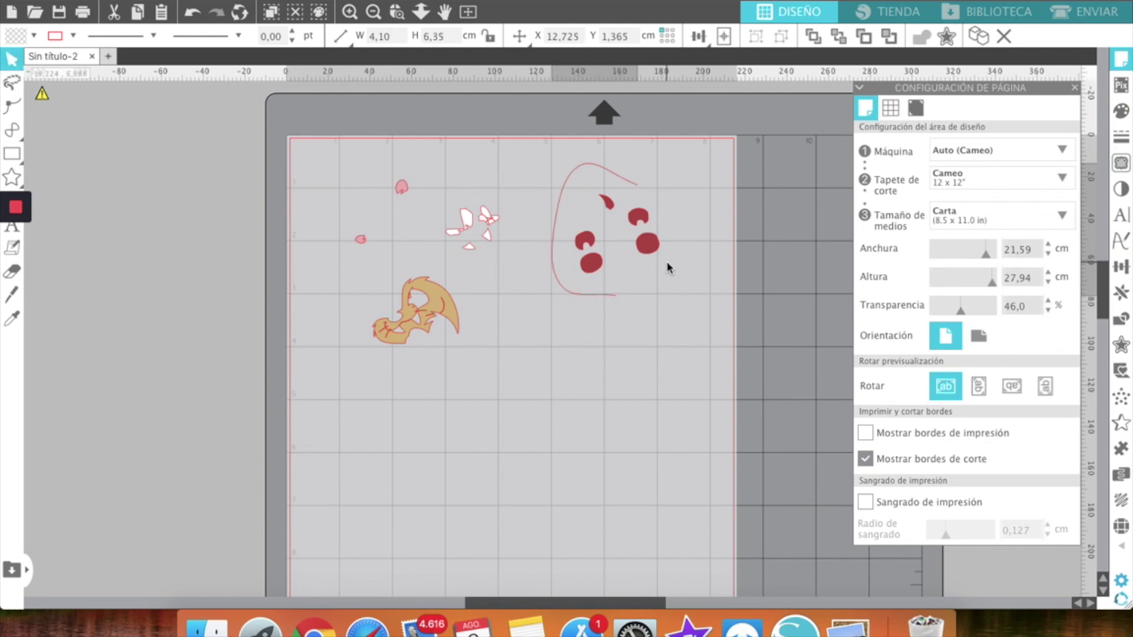
{"action": "left_click", "coordinate": [606, 293]}
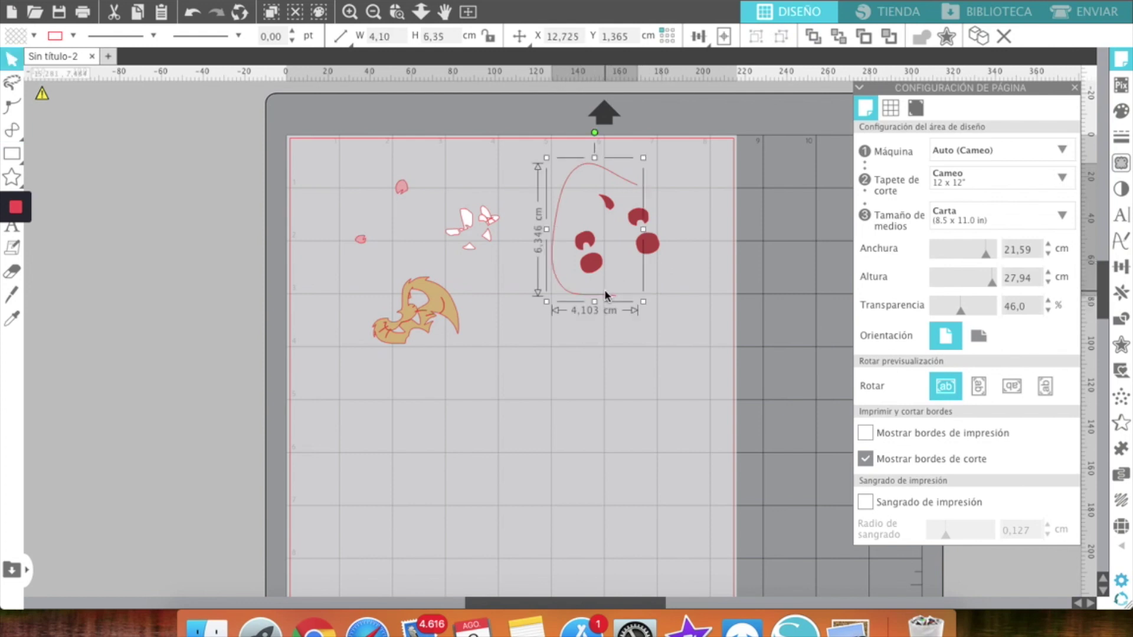
{"action": "key", "text": "Delete"}
Draw a closed curved frame about 6.05 × 5.68 cm around the red parts.
{"action": "left_click", "coordinate": [25, 134]}
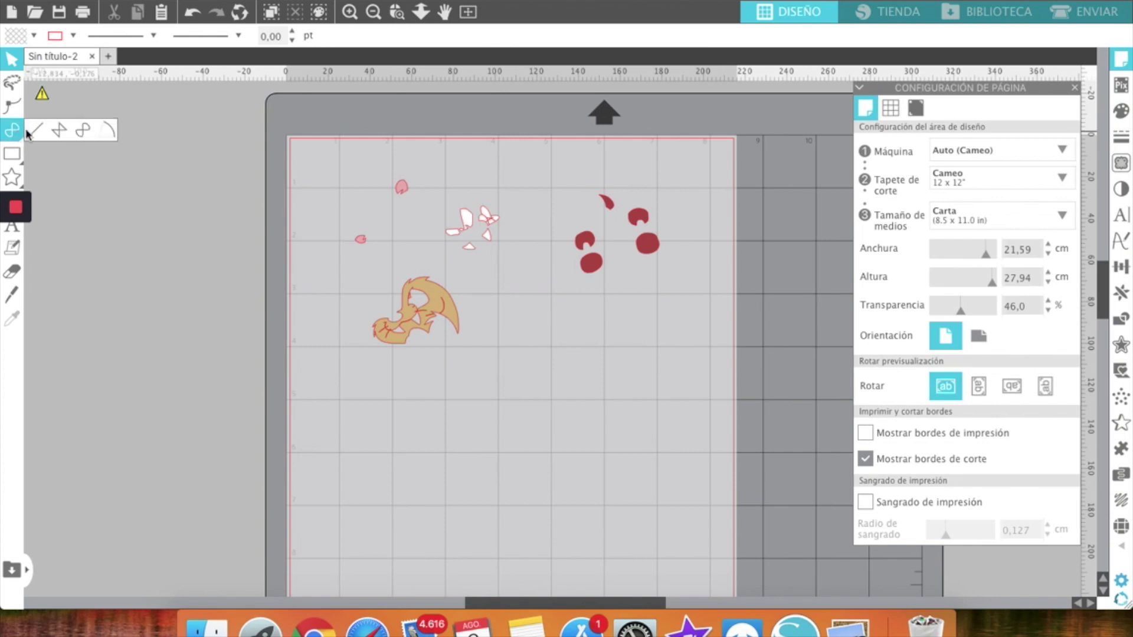
{"action": "left_click", "coordinate": [86, 131]}
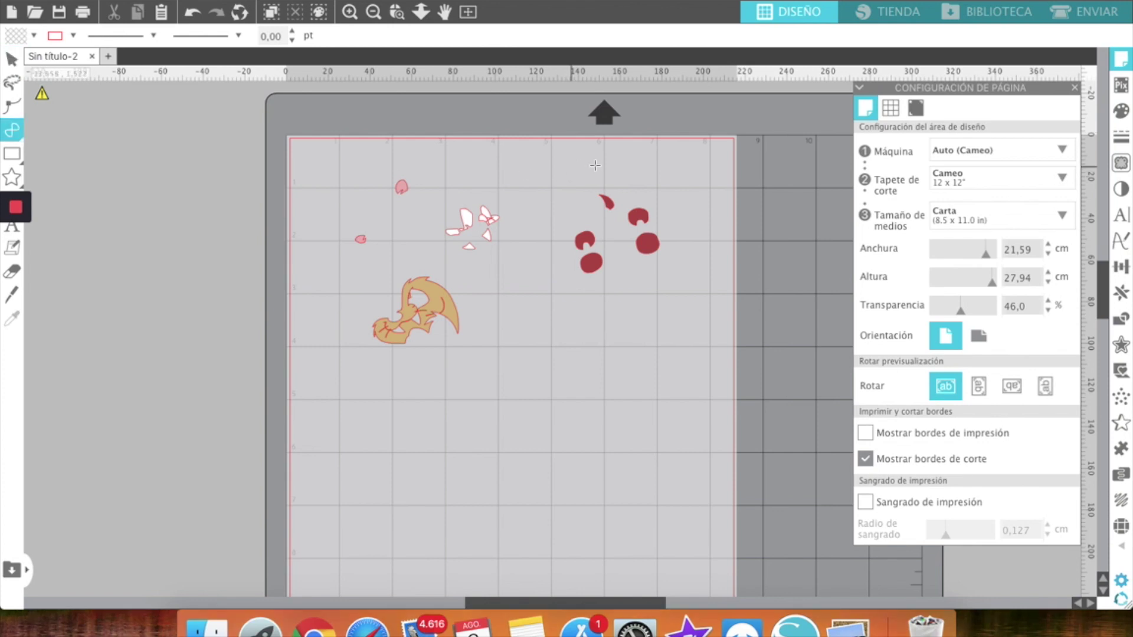
{"action": "left_click", "coordinate": [638, 189]}
{"action": "left_click_drag", "start_coordinate": [585, 181], "coordinate": [561, 231]}
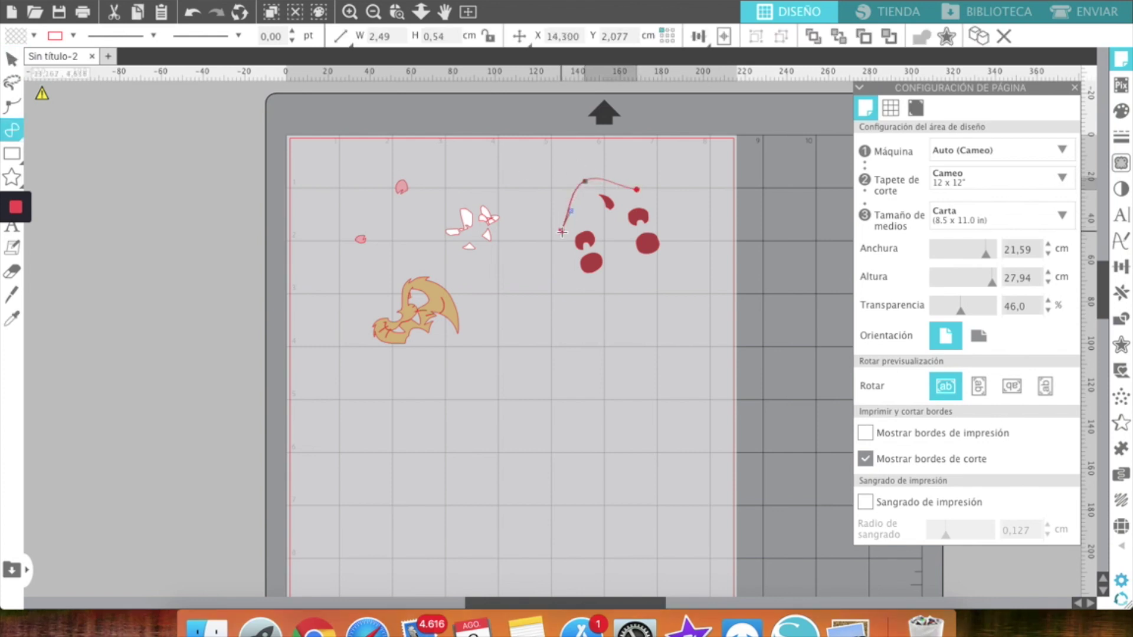
{"action": "left_click", "coordinate": [562, 232]}
{"action": "left_click", "coordinate": [570, 292]}
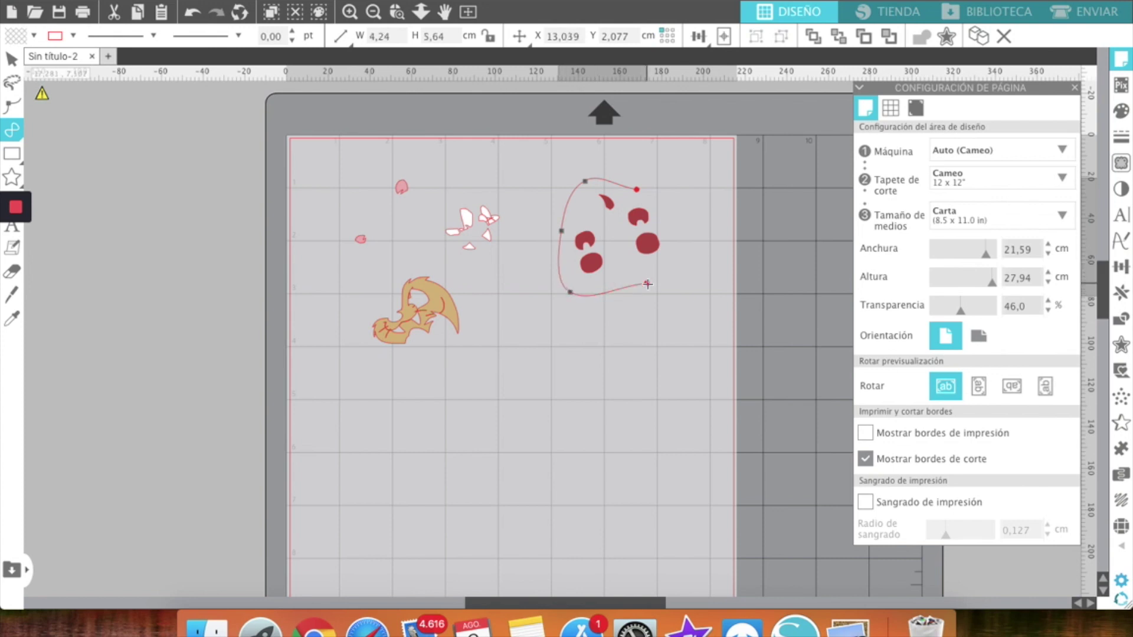
{"action": "left_click", "coordinate": [683, 250]}
{"action": "left_click", "coordinate": [671, 178]}
{"action": "left_click", "coordinate": [637, 190]}
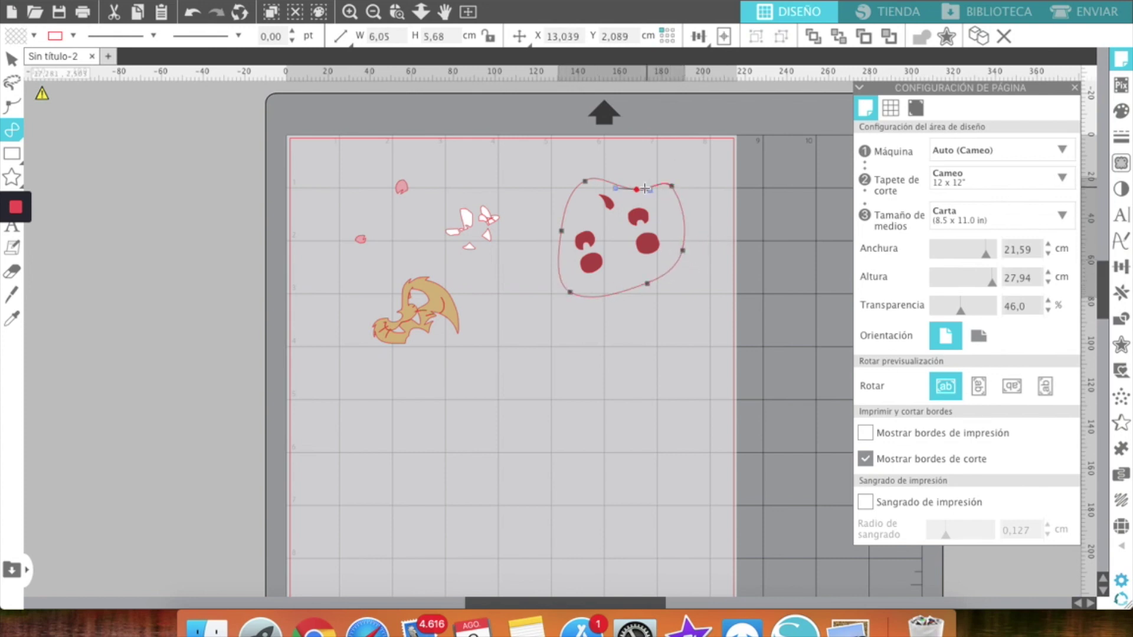
{"action": "key", "text": "Escape"}
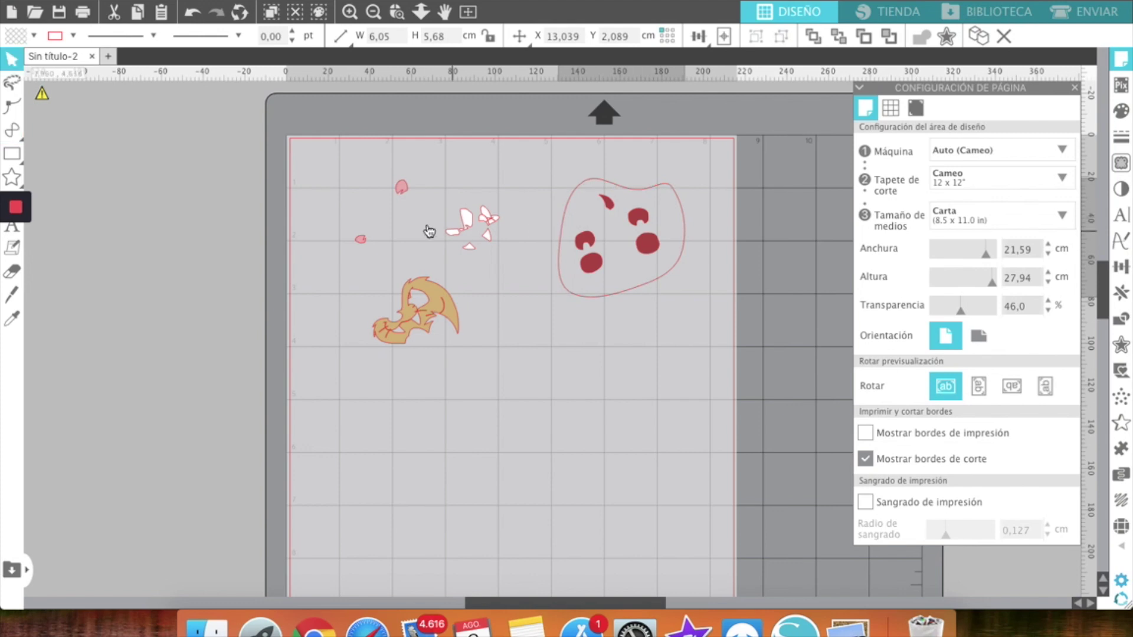
Draw a closed curved frame about 4.43 × 3.74 cm around the white parts.
{"action": "left_click", "coordinate": [11, 130]}
{"action": "left_click", "coordinate": [84, 132]}
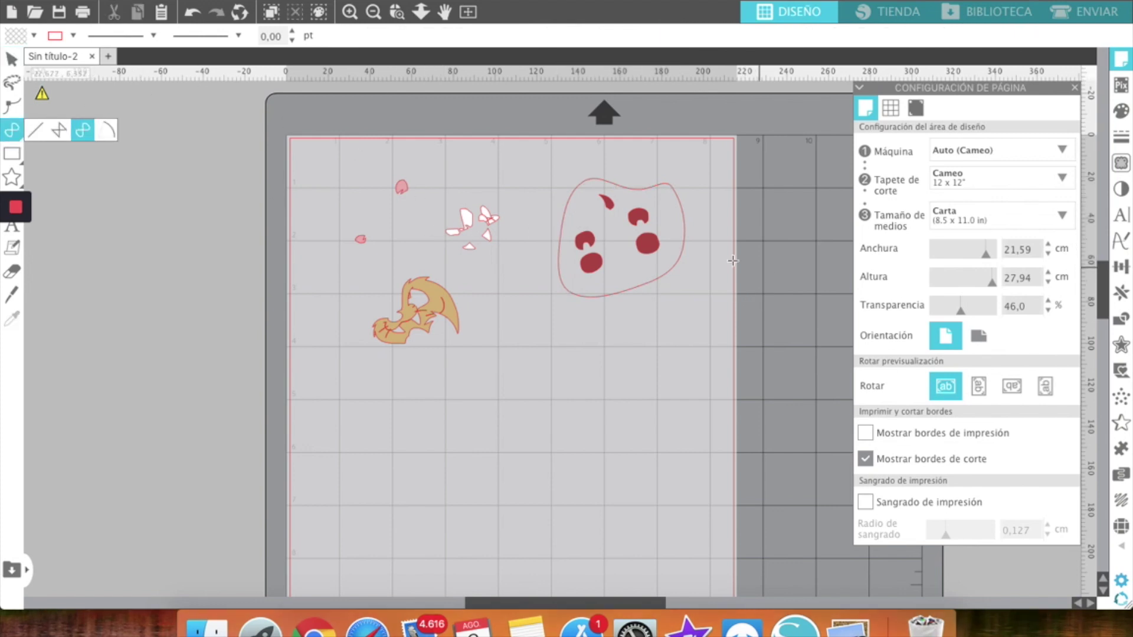
{"action": "left_click", "coordinate": [437, 202]}
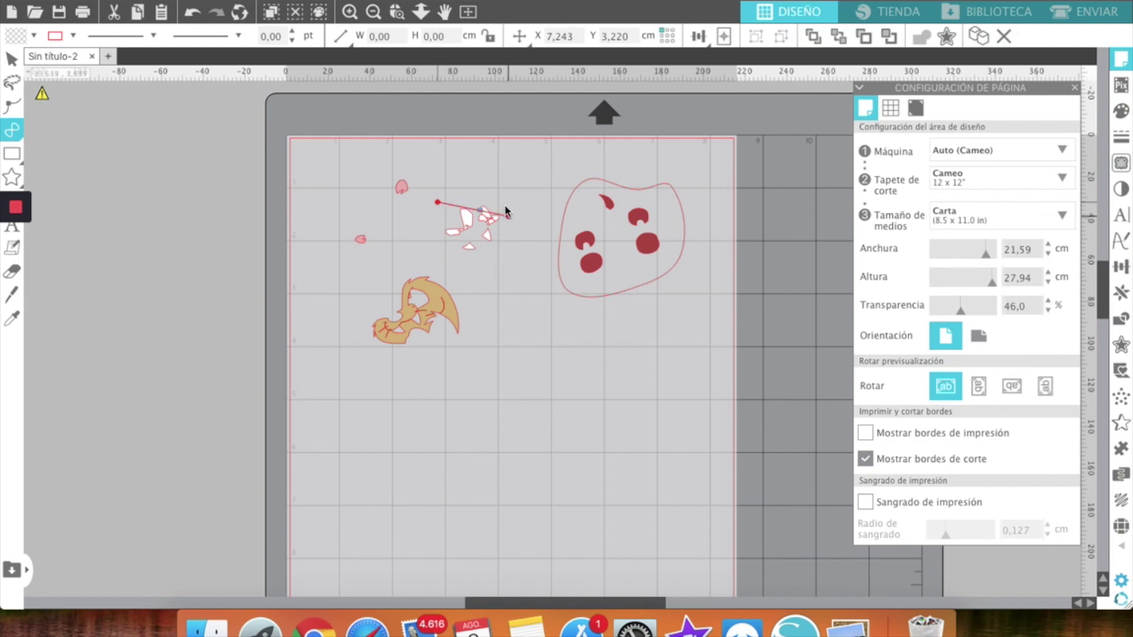
{"action": "left_click", "coordinate": [484, 183]}
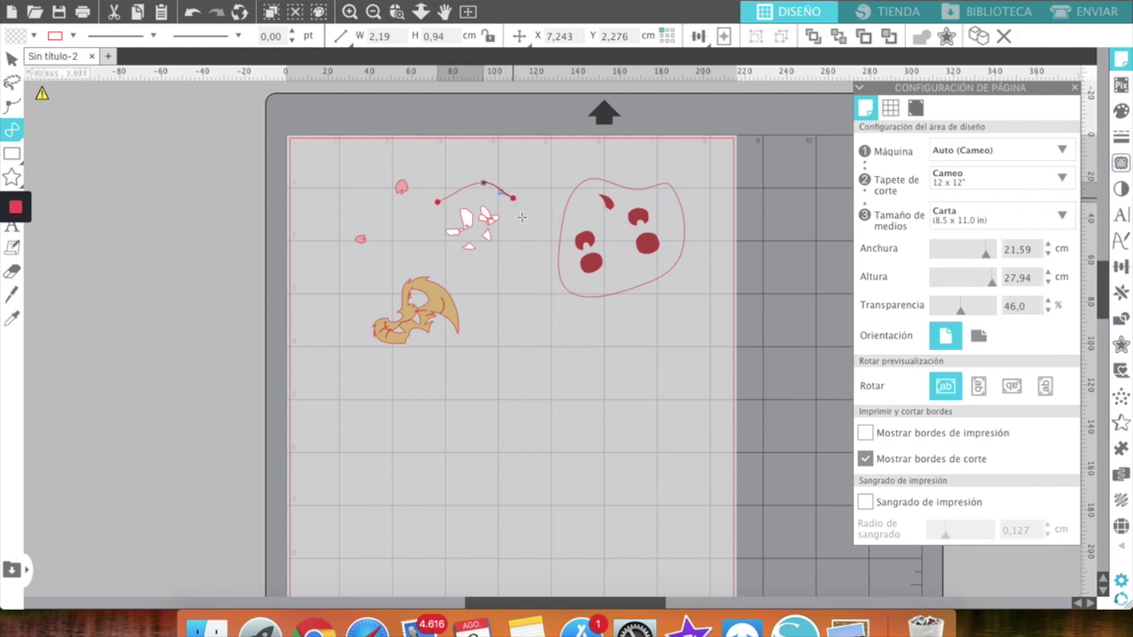
{"action": "left_click_drag", "start_coordinate": [500, 251], "coordinate": [492, 257]}
{"action": "left_click", "coordinate": [465, 260]}
{"action": "left_click", "coordinate": [427, 239]}
{"action": "left_click", "coordinate": [438, 202]}
{"action": "key", "text": "Escape"}
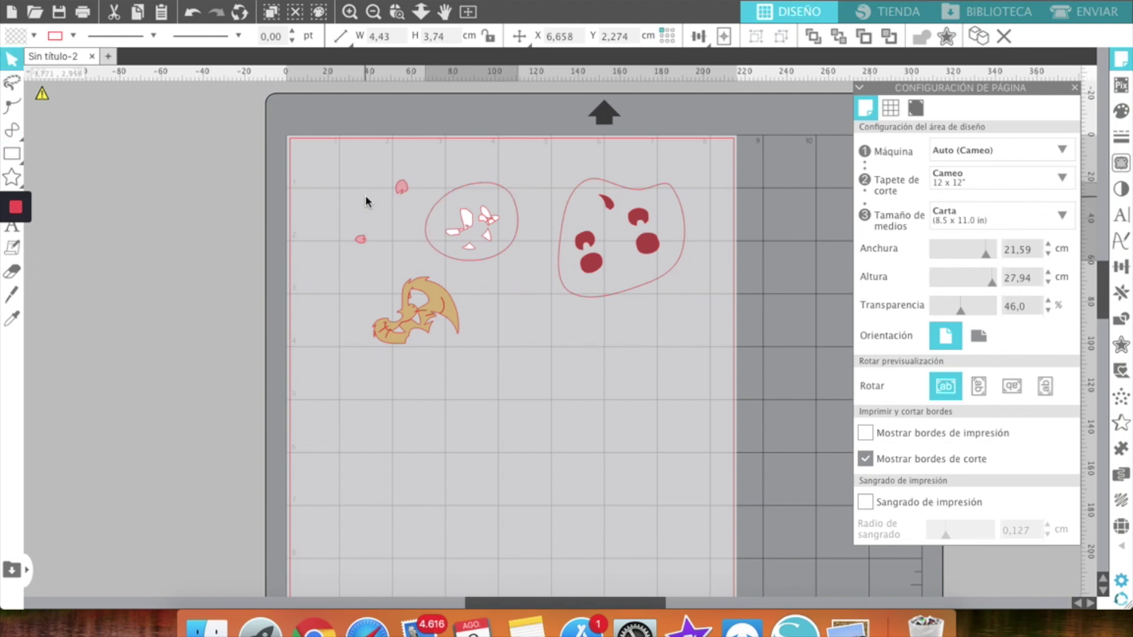
Draw a closed curved frame about 5.40 × 4.77 cm around the two pink parts.
{"action": "left_click", "coordinate": [12, 129]}
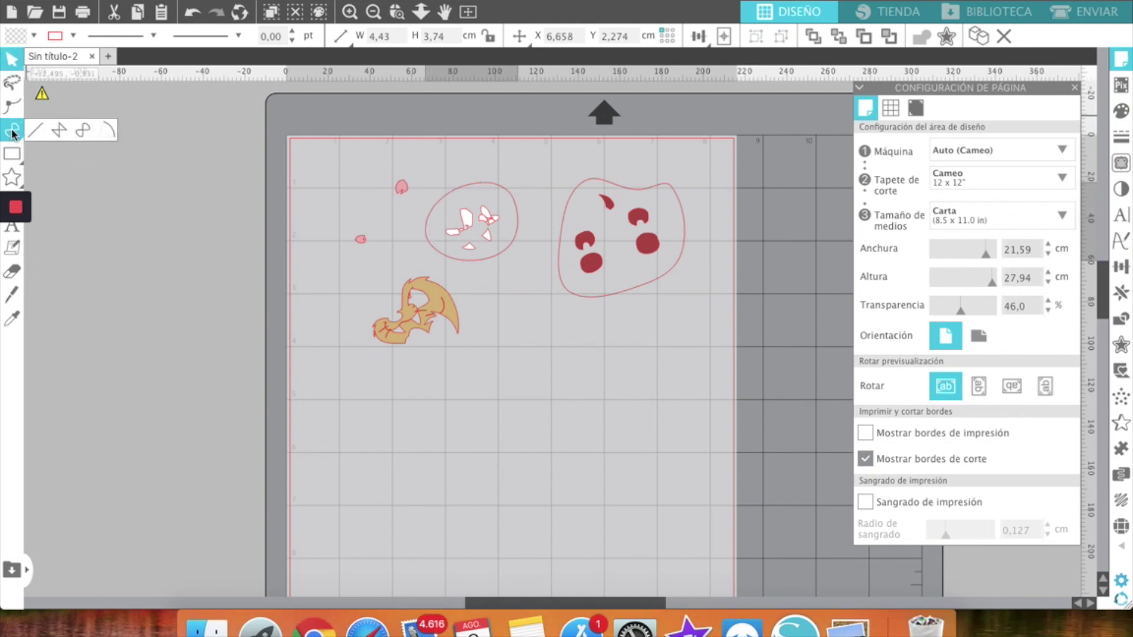
{"action": "left_click", "coordinate": [435, 173]}
{"action": "left_click", "coordinate": [391, 225]}
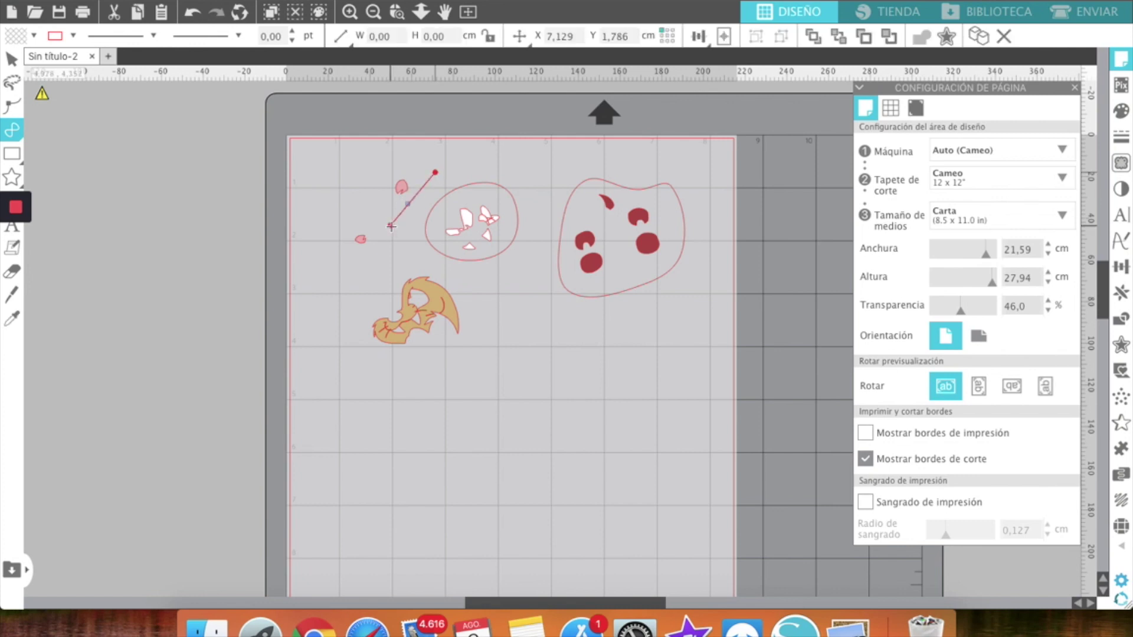
{"action": "left_click", "coordinate": [344, 261]}
{"action": "left_click", "coordinate": [325, 218]}
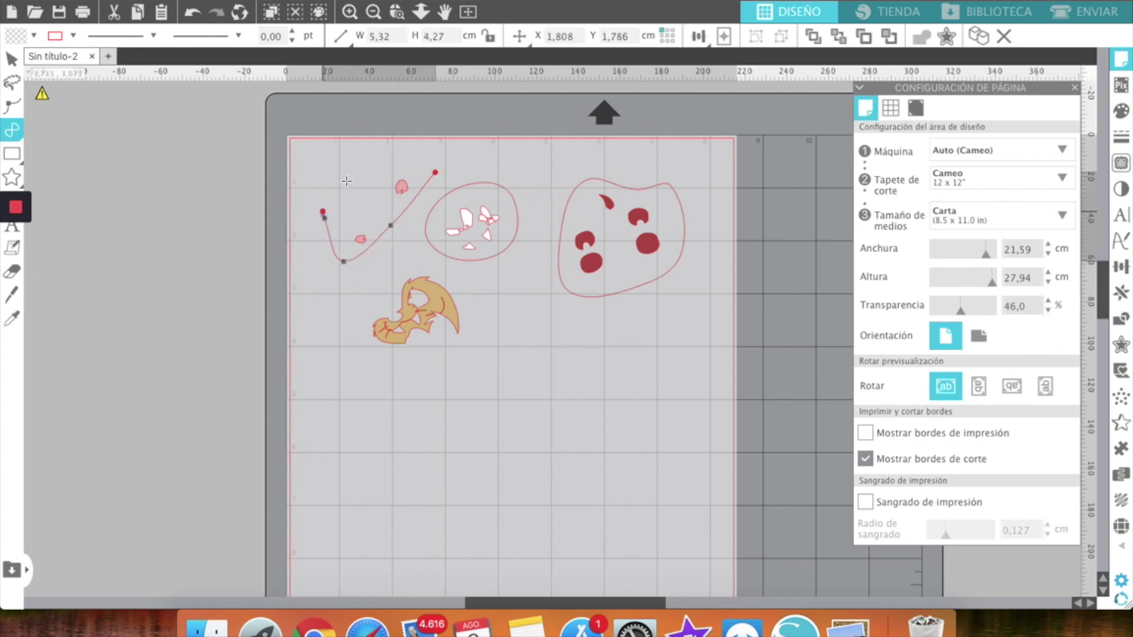
{"action": "left_click", "coordinate": [435, 172]}
{"action": "key", "text": "v"}
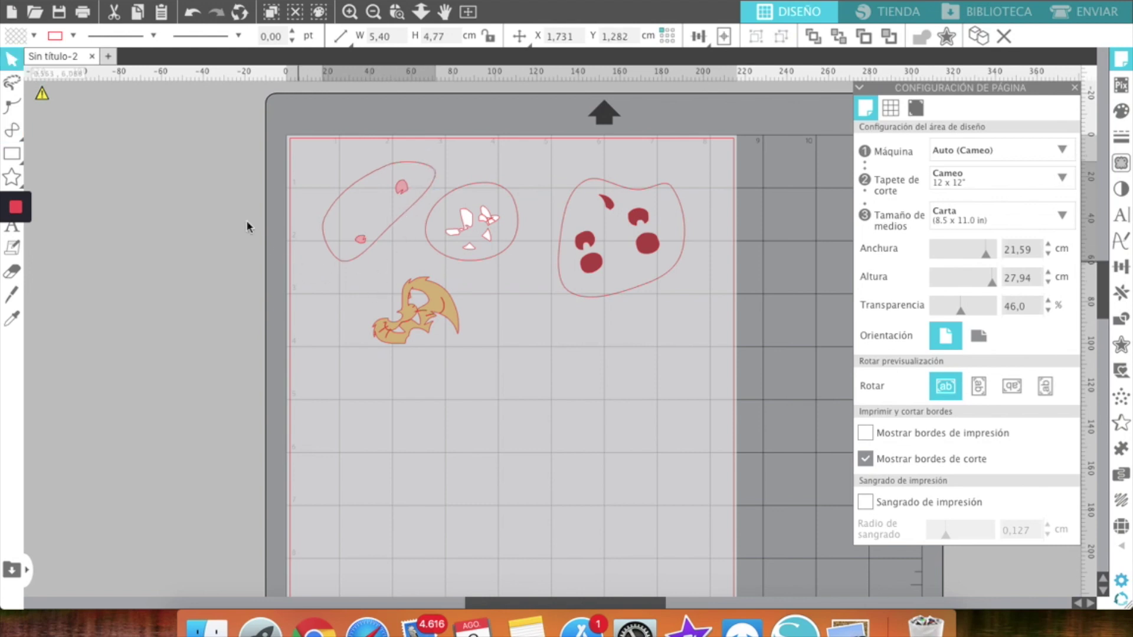
Draw a closed curved frame about 6.16 × 5.96 cm around the tan part.
{"action": "left_click", "coordinate": [12, 130]}
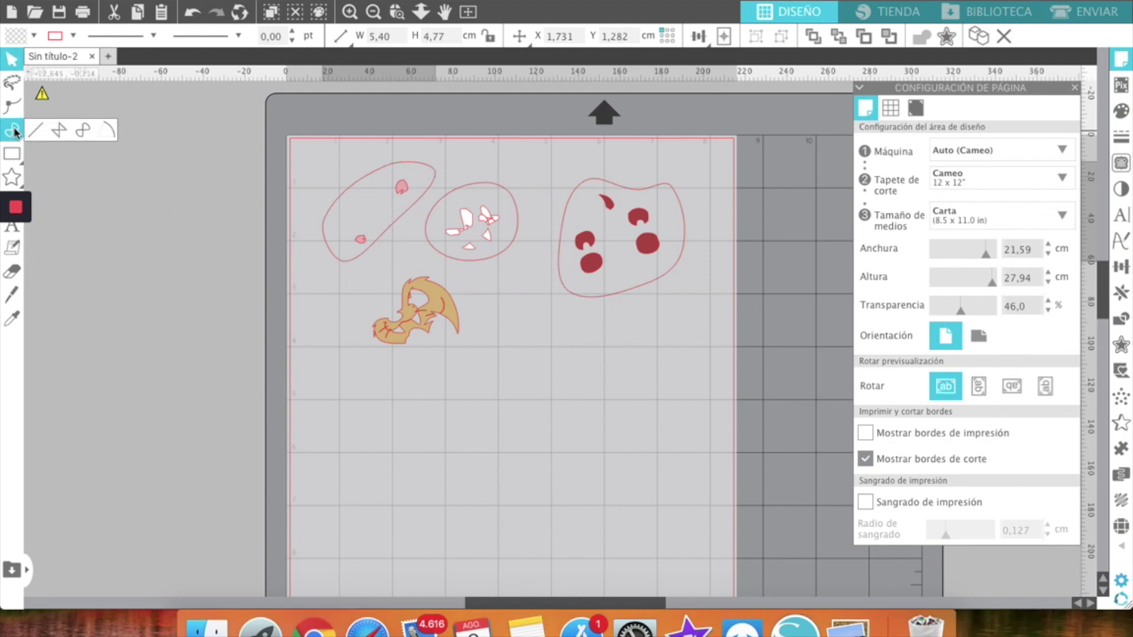
{"action": "left_click", "coordinate": [82, 131]}
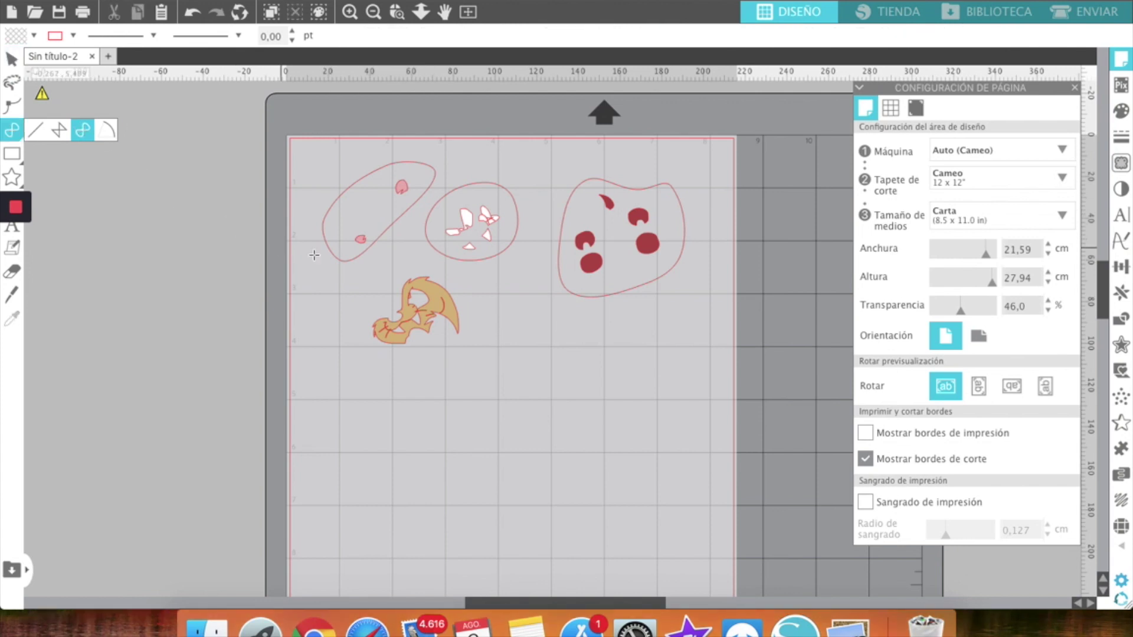
{"action": "mouse_move", "coordinate": [399, 265]}
{"action": "left_mouse_down"}
{"action": "mouse_move", "coordinate": [435, 268]}
{"action": "mouse_move", "coordinate": [480, 305]}
{"action": "mouse_move", "coordinate": [470, 301]}
{"action": "mouse_move", "coordinate": [478, 357]}
{"action": "mouse_move", "coordinate": [406, 380]}
{"action": "mouse_move", "coordinate": [352, 367]}
{"action": "mouse_move", "coordinate": [360, 296]}
{"action": "mouse_move", "coordinate": [387, 261]}
{"action": "left_mouse_up"}
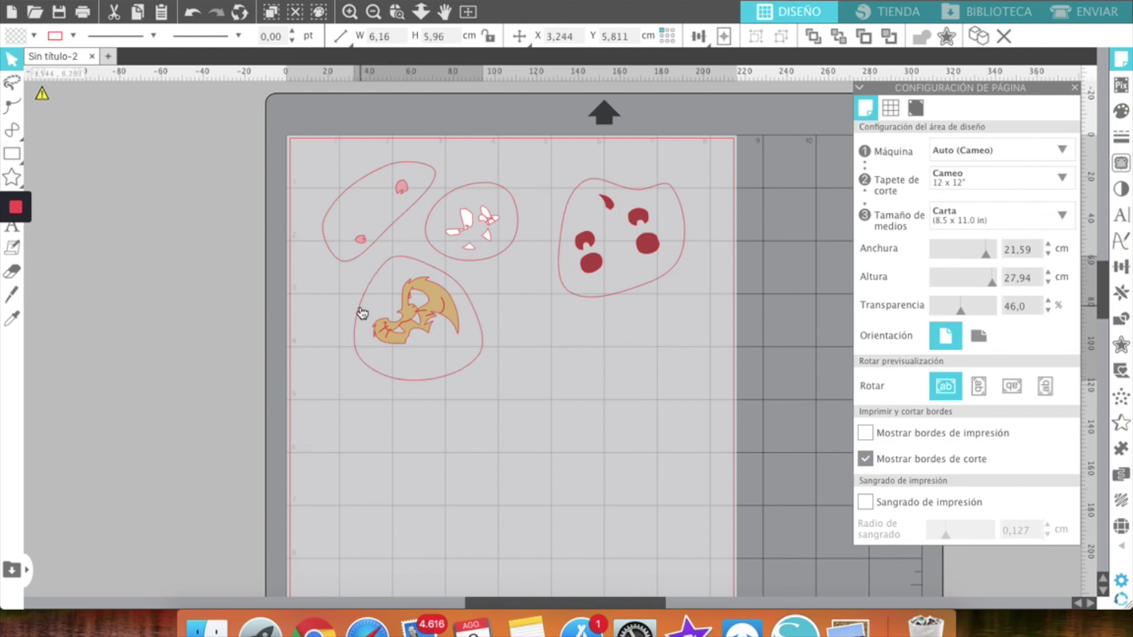
Fill the frame around the pink parts with the pink sampled from one of those parts.
{"action": "left_click", "coordinate": [336, 254]}
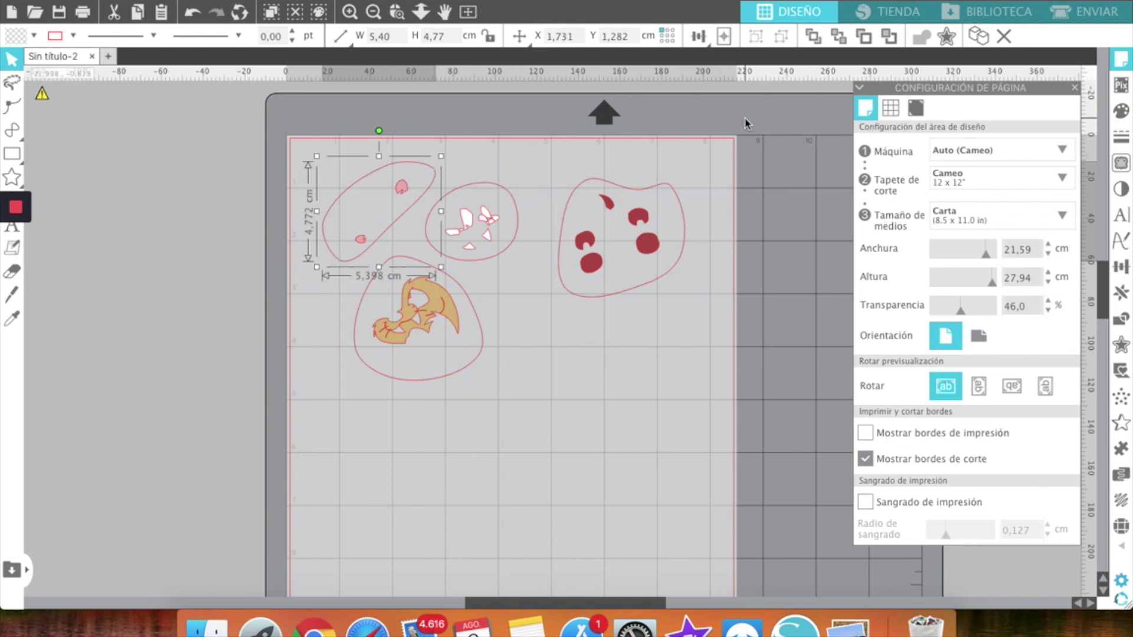
{"action": "left_click", "coordinate": [1120, 112]}
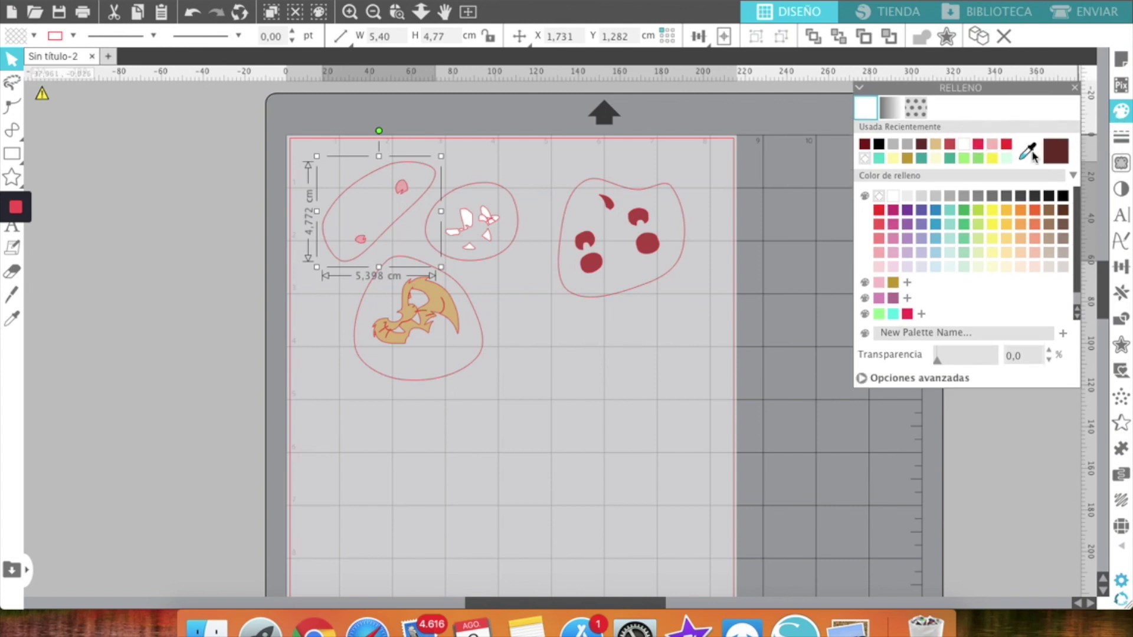
{"action": "left_click", "coordinate": [404, 189]}
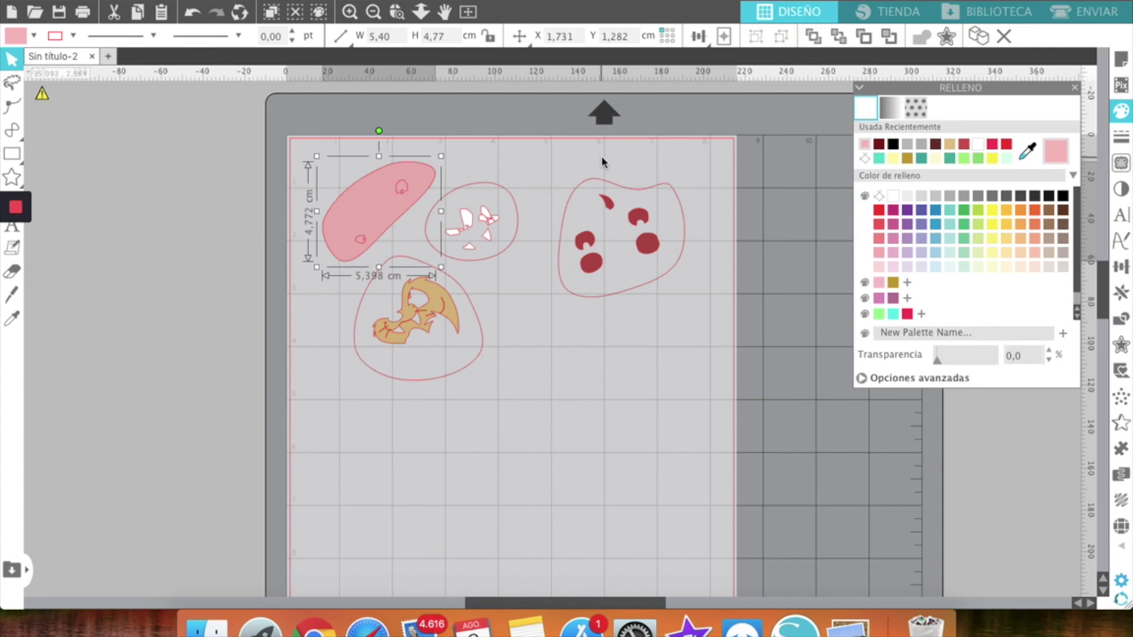
{"action": "left_click", "coordinate": [515, 213]}
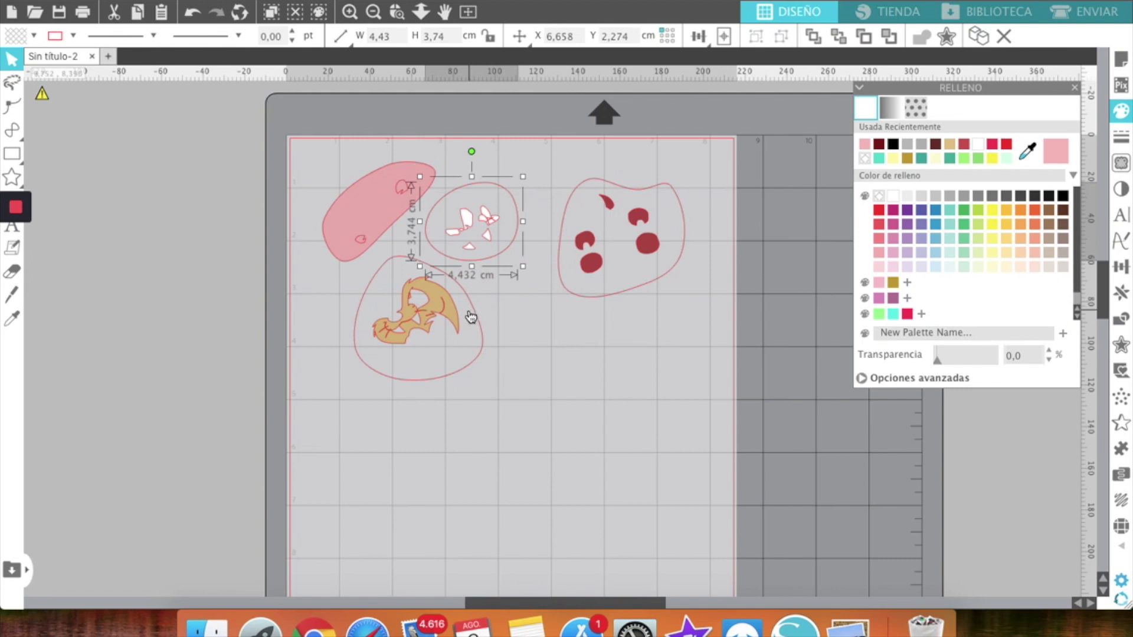
{"action": "left_click", "coordinate": [481, 325], "text": "shift"}
{"action": "left_click", "coordinate": [561, 290], "text": "shift"}
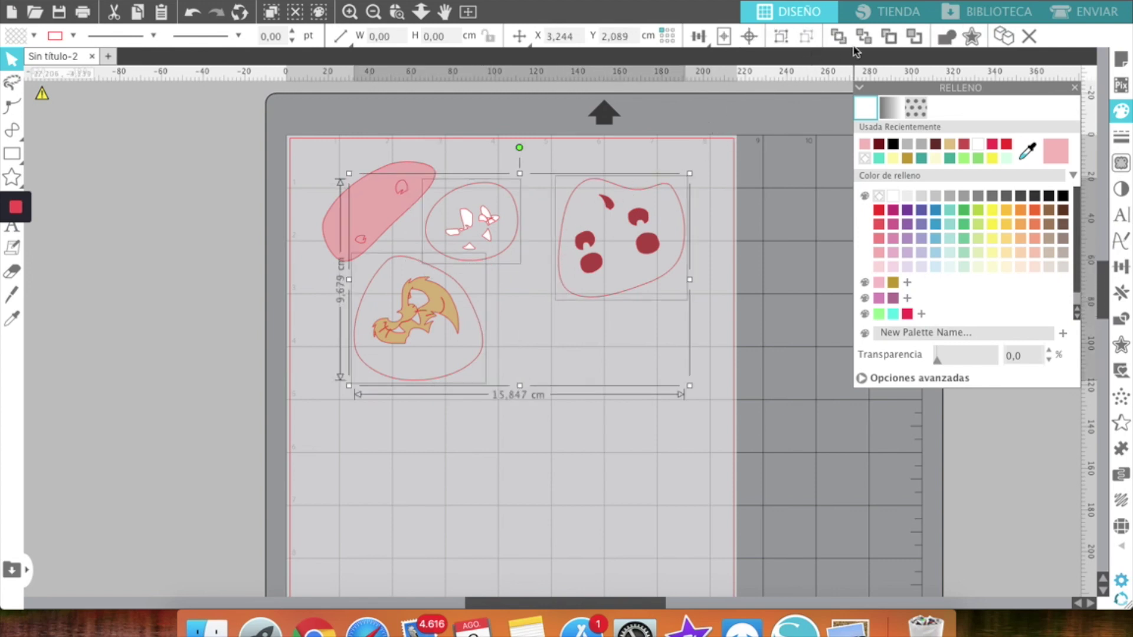
{"action": "left_click", "coordinate": [758, 154]}
Fill the frame around the red parts with the dark red sampled from one of those parts.
{"action": "left_click", "coordinate": [687, 212]}
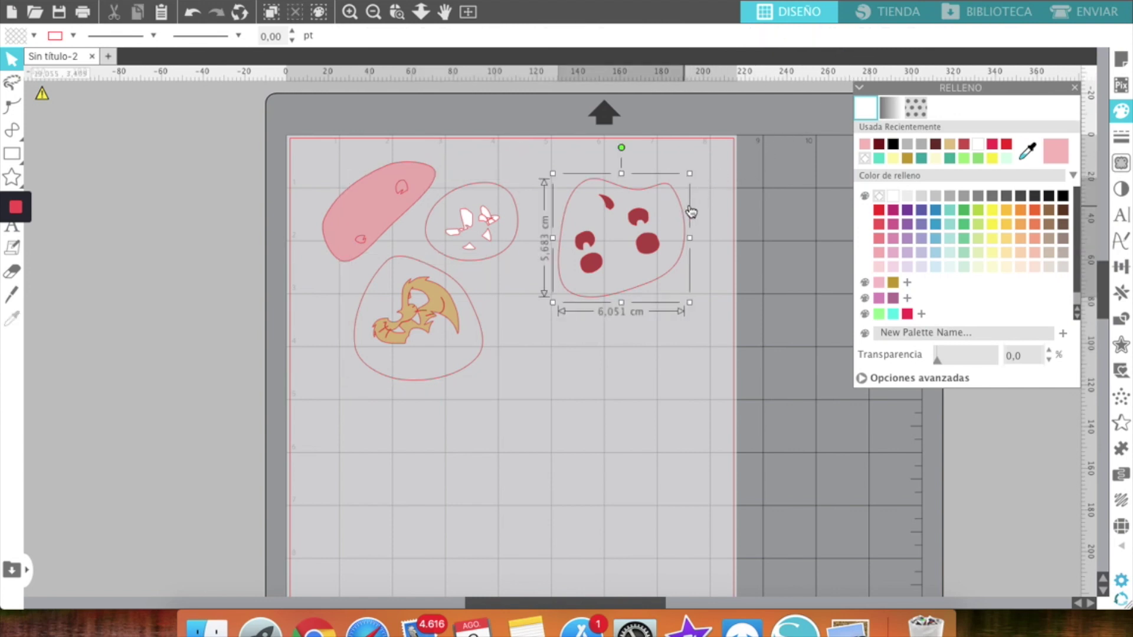
{"action": "left_click", "coordinate": [1030, 152]}
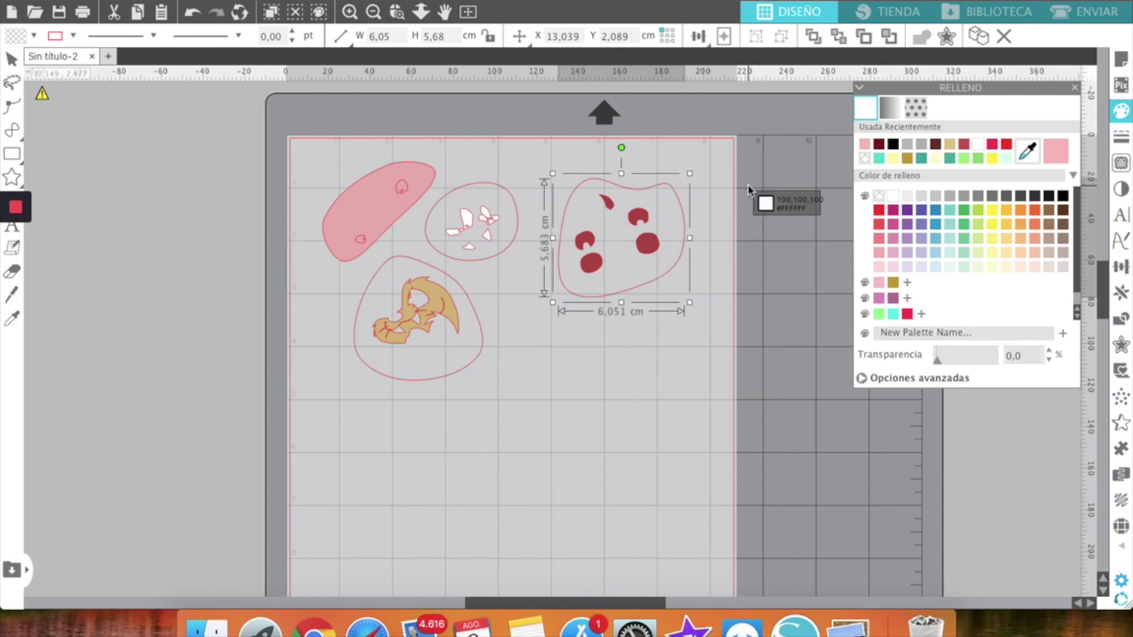
{"action": "left_click", "coordinate": [660, 242]}
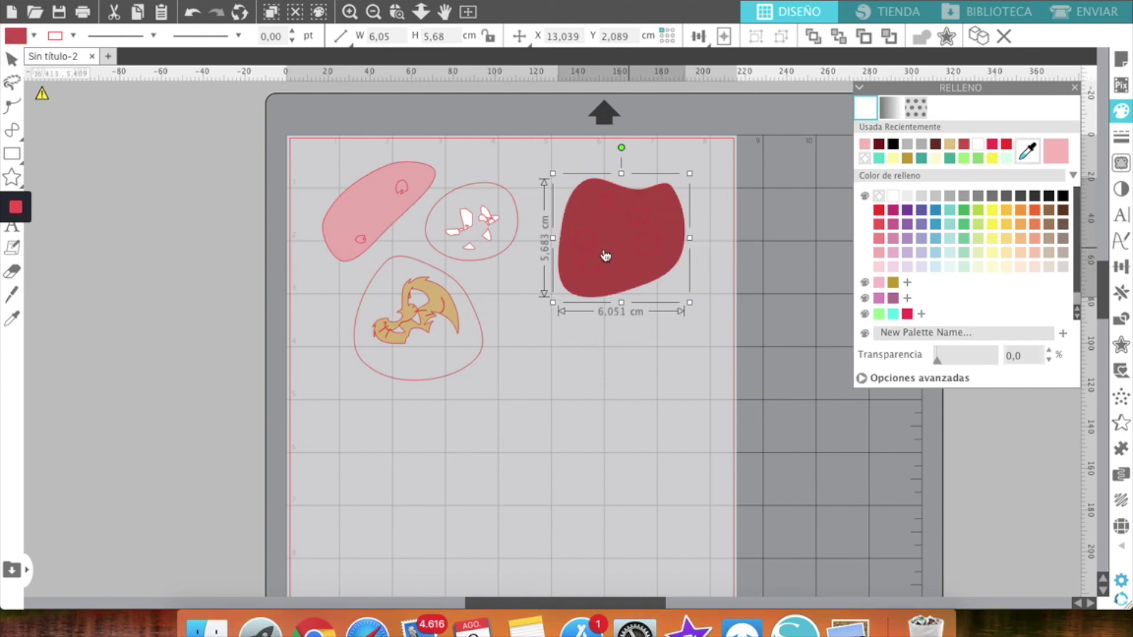
Fill the frame around the white parts with white and the frame around the tan part with its sampled tan.
{"action": "left_click", "coordinate": [477, 266]}
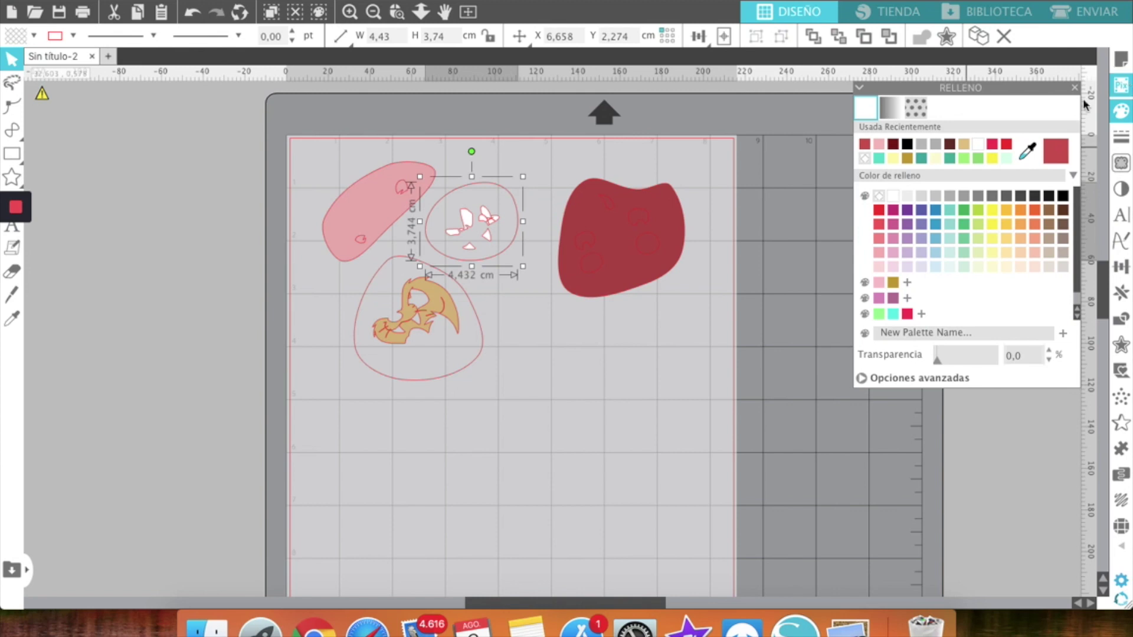
{"action": "left_click", "coordinate": [893, 199]}
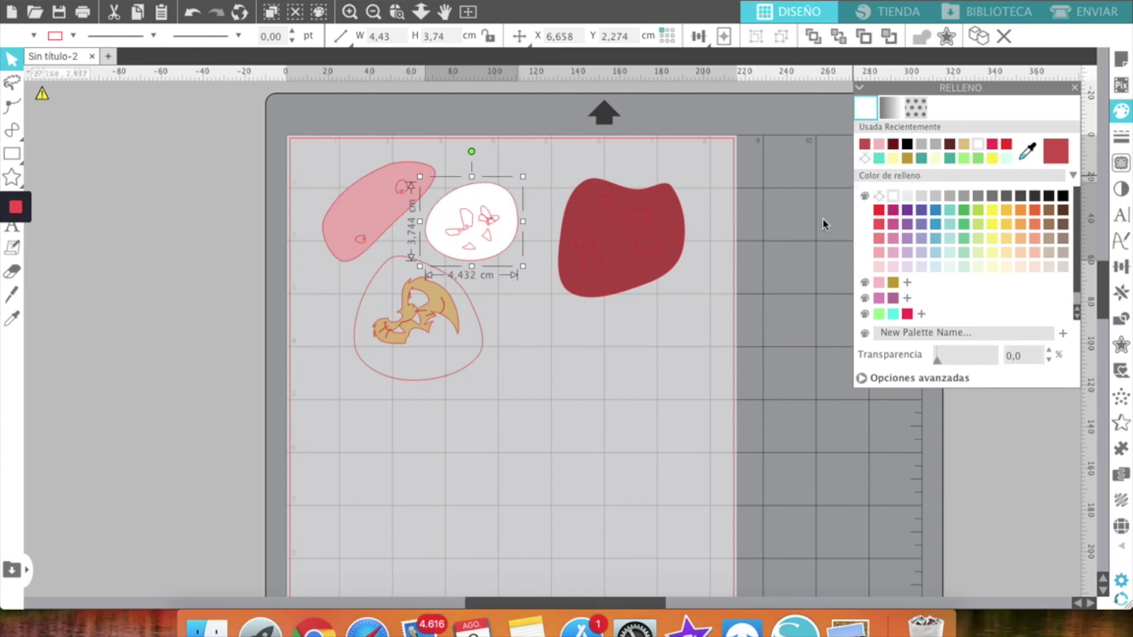
{"action": "left_click", "coordinate": [445, 378]}
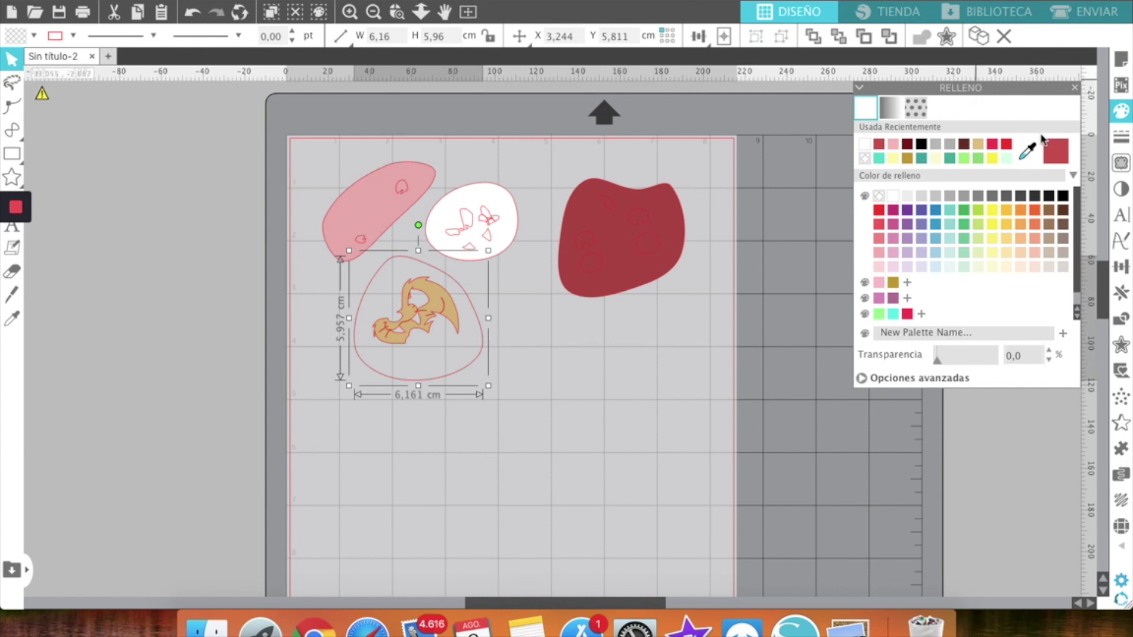
{"action": "left_click", "coordinate": [1026, 152]}
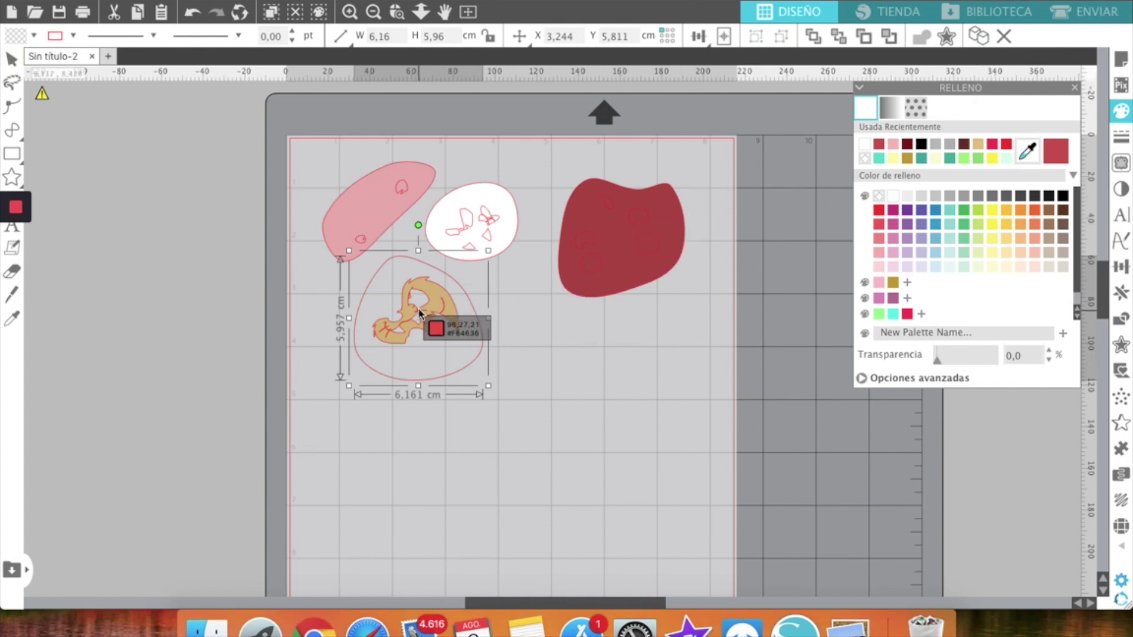
{"action": "left_click", "coordinate": [440, 298]}
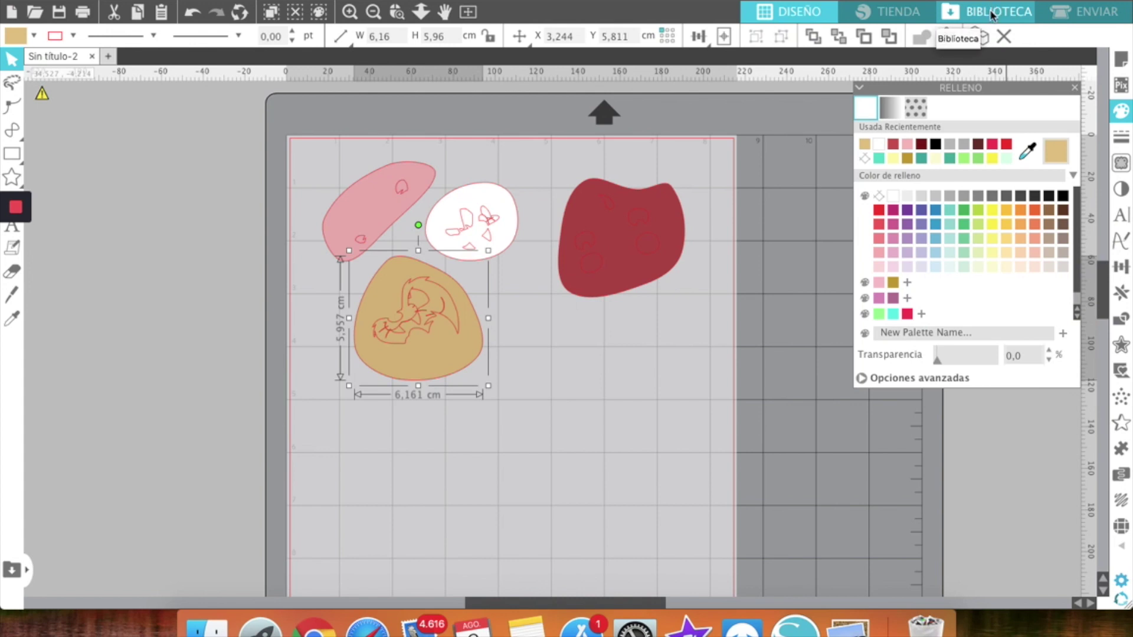
Open the send-to-cutter settings for the framed parts.
{"action": "left_click", "coordinate": [1081, 9]}
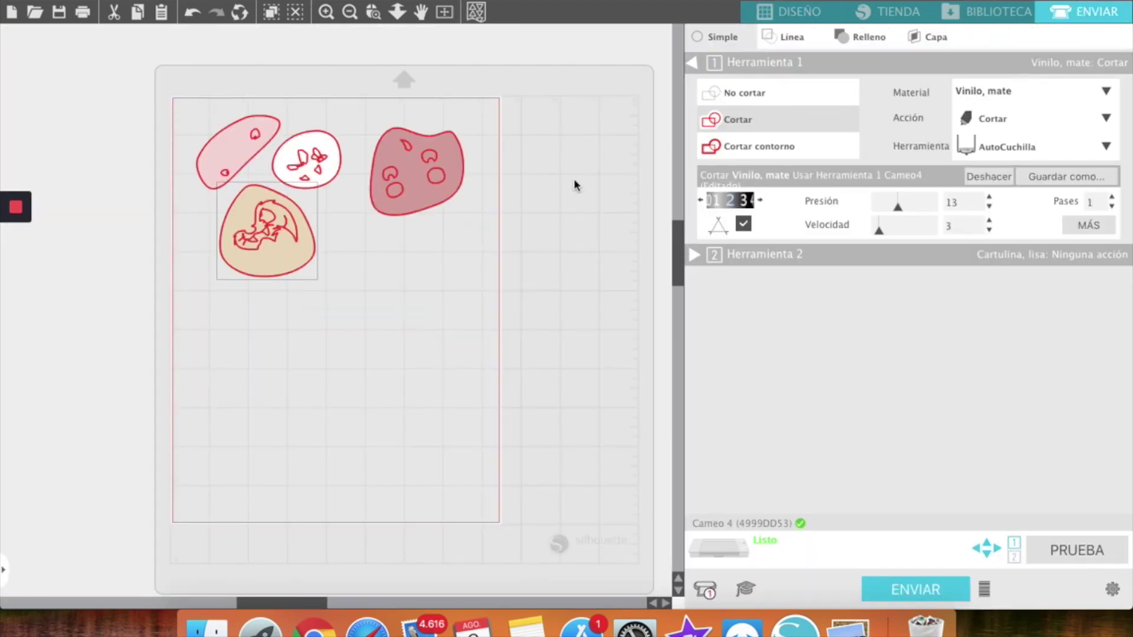
Set the cutting material for tool 1 to Papel de copia, medio with pressure 15 and speed 1.
{"action": "left_click", "coordinate": [987, 95]}
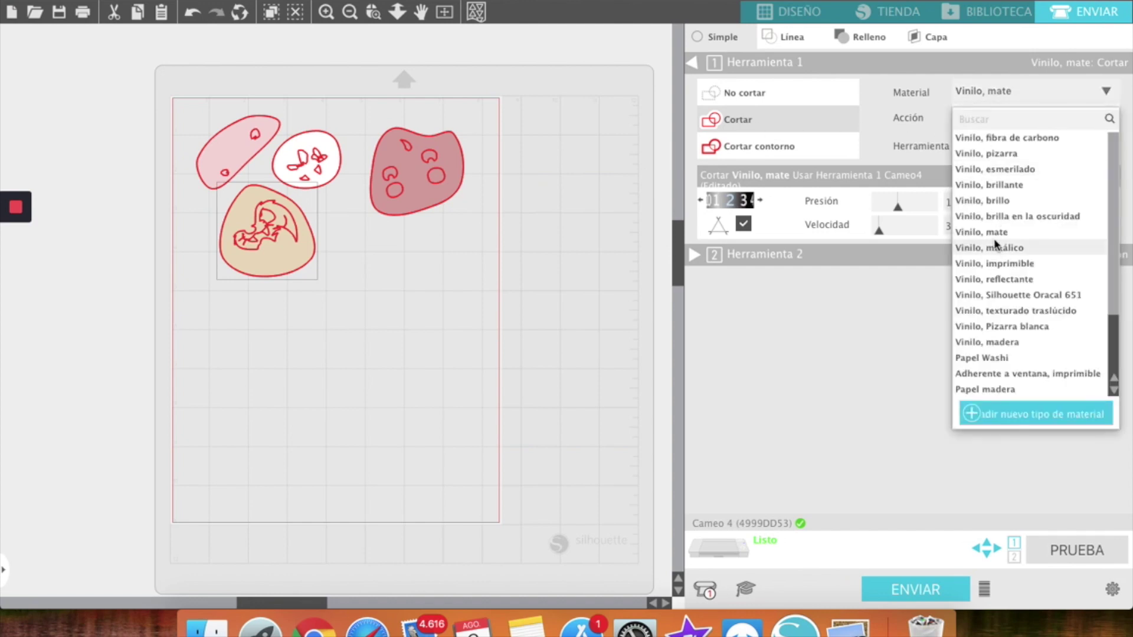
{"action": "scroll", "coordinate": [1110, 306], "scroll_direction": "up", "scroll_amount": 5}
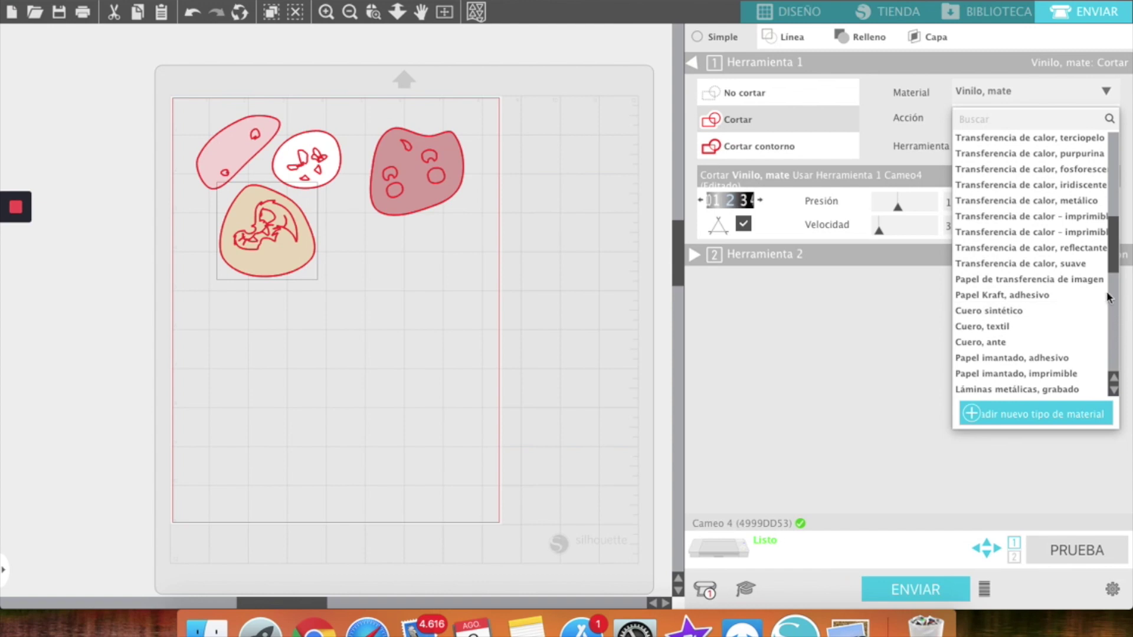
{"action": "left_click_drag", "start_coordinate": [1114, 227], "coordinate": [1112, 148]}
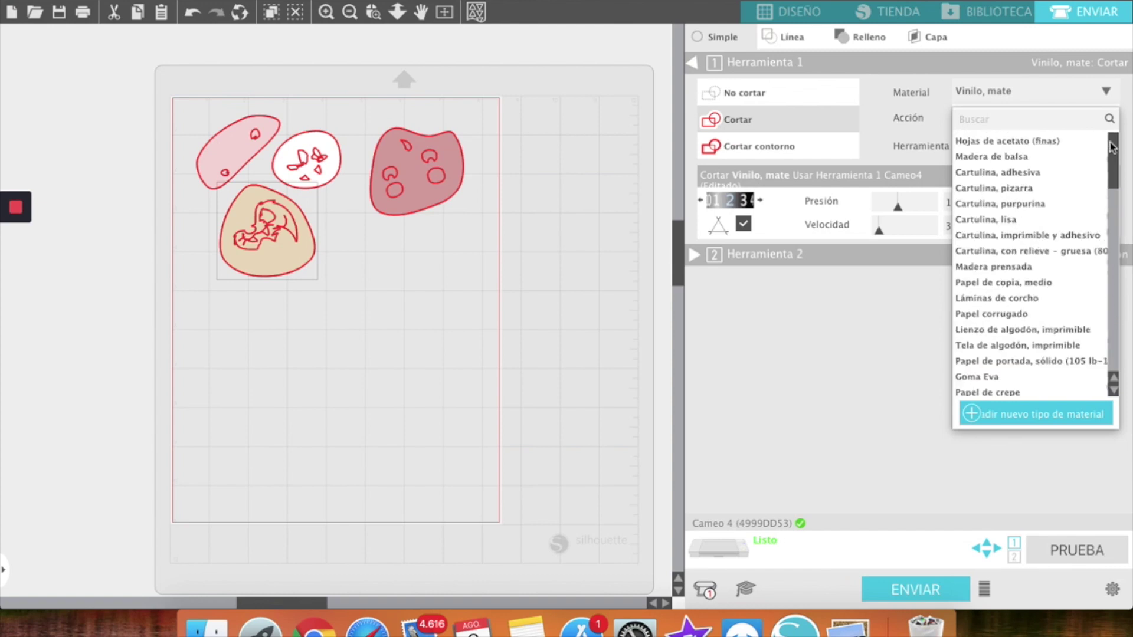
{"action": "left_click", "coordinate": [1025, 283]}
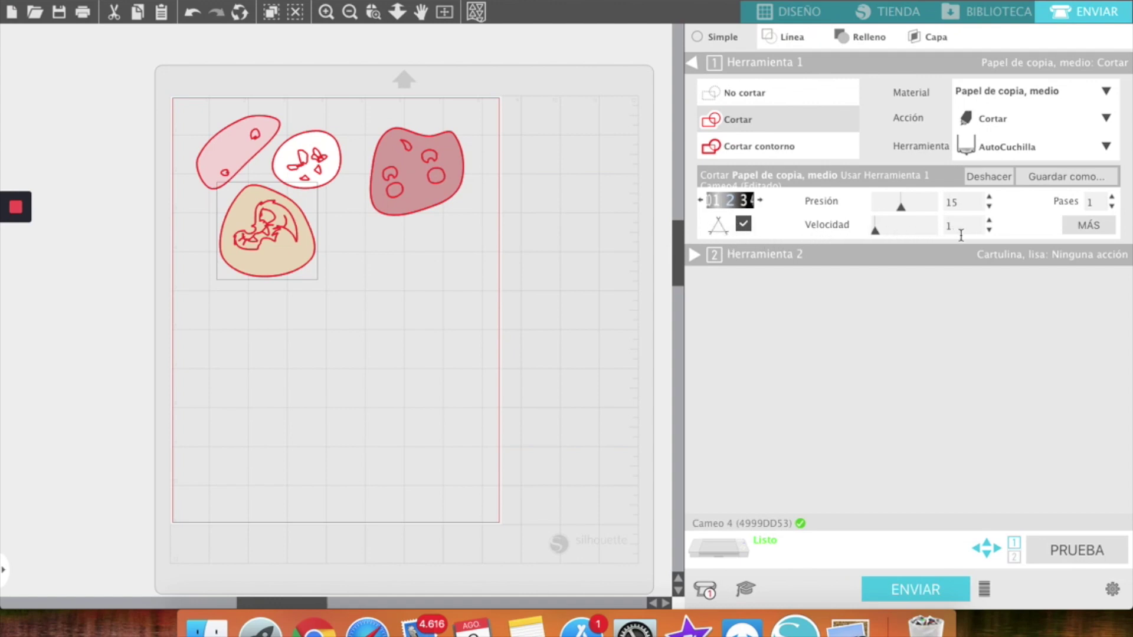
{"action": "left_click", "coordinate": [989, 219]}
{"action": "left_click", "coordinate": [989, 230]}
Set the outer frames of the pink, white, red and tan groups to No cortar.
{"action": "left_click", "coordinate": [238, 149]}
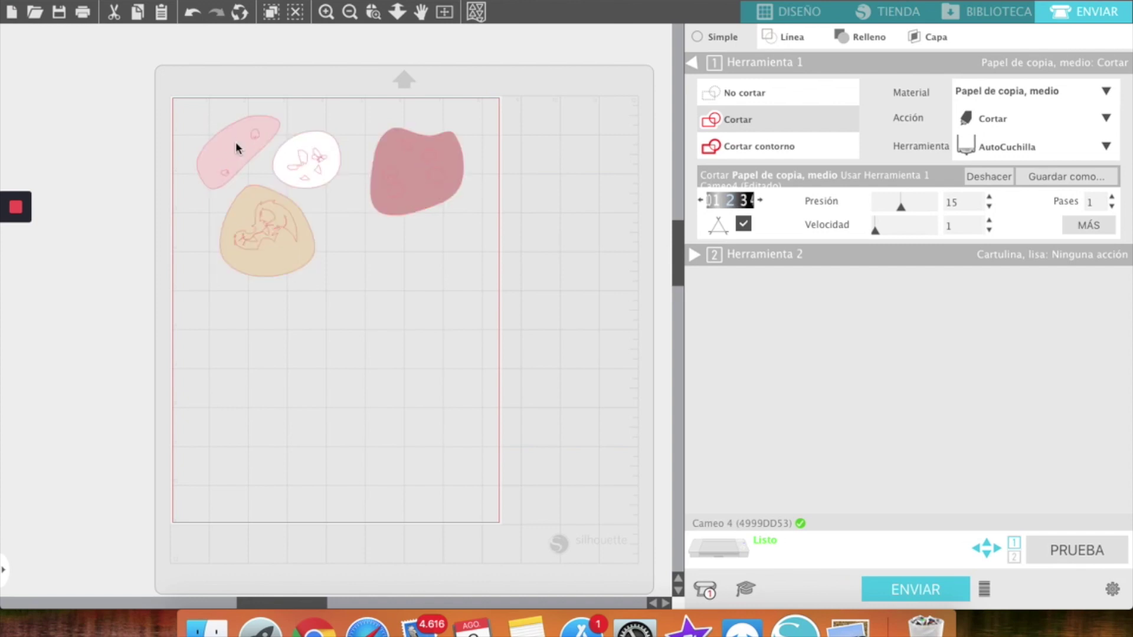
{"action": "left_click", "coordinate": [738, 93]}
{"action": "left_click", "coordinate": [331, 184]}
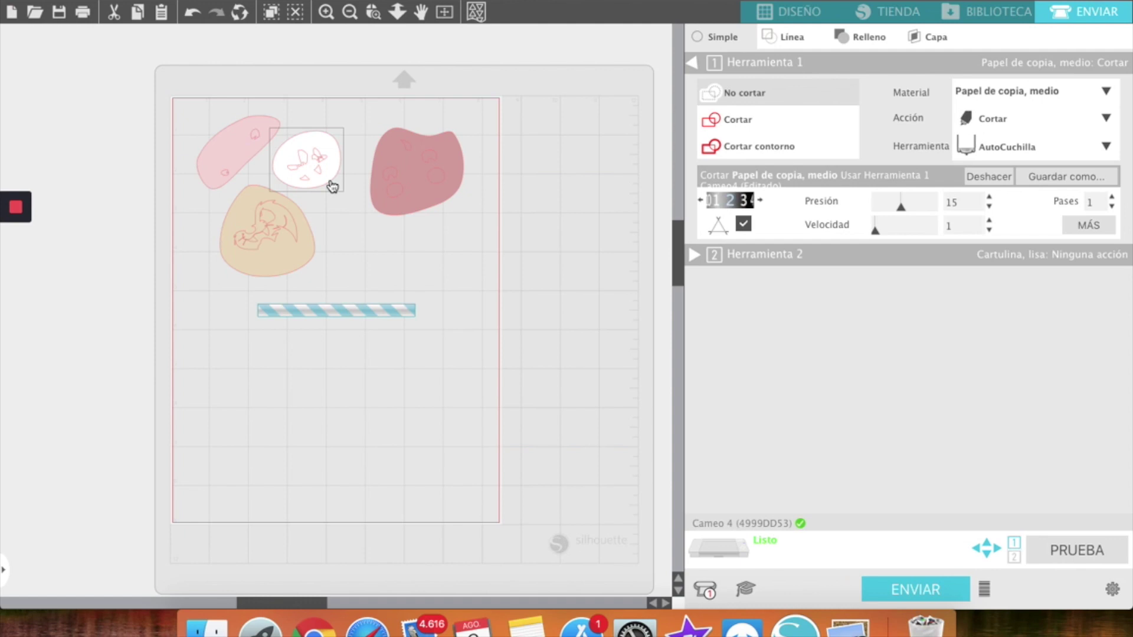
{"action": "left_click", "coordinate": [378, 188], "text": "shift"}
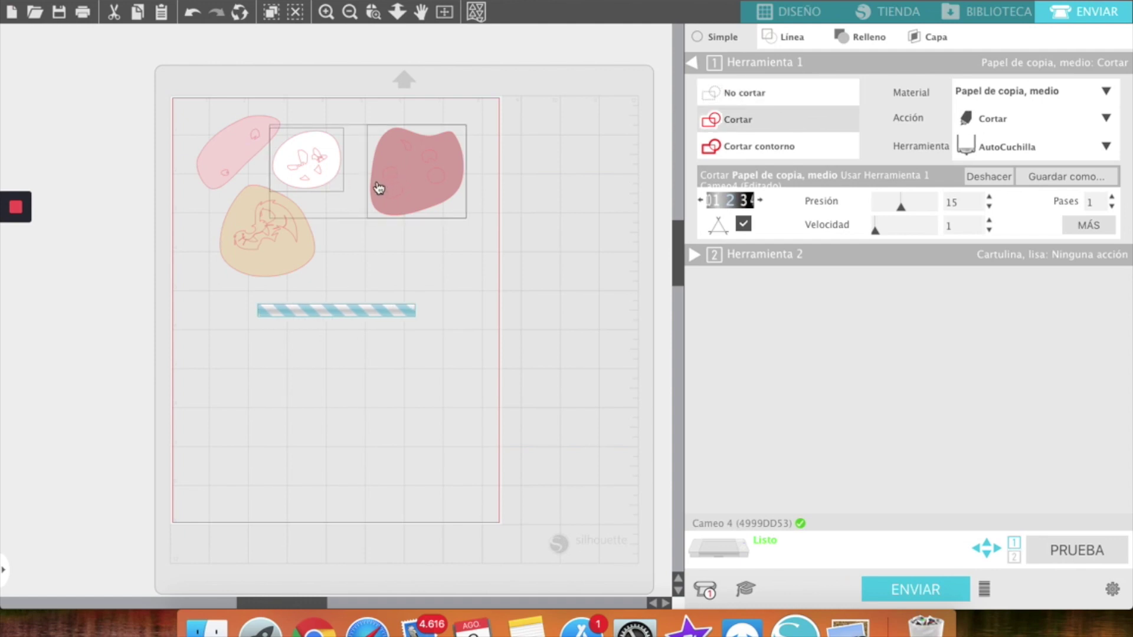
{"action": "left_click", "coordinate": [312, 244], "text": "shift"}
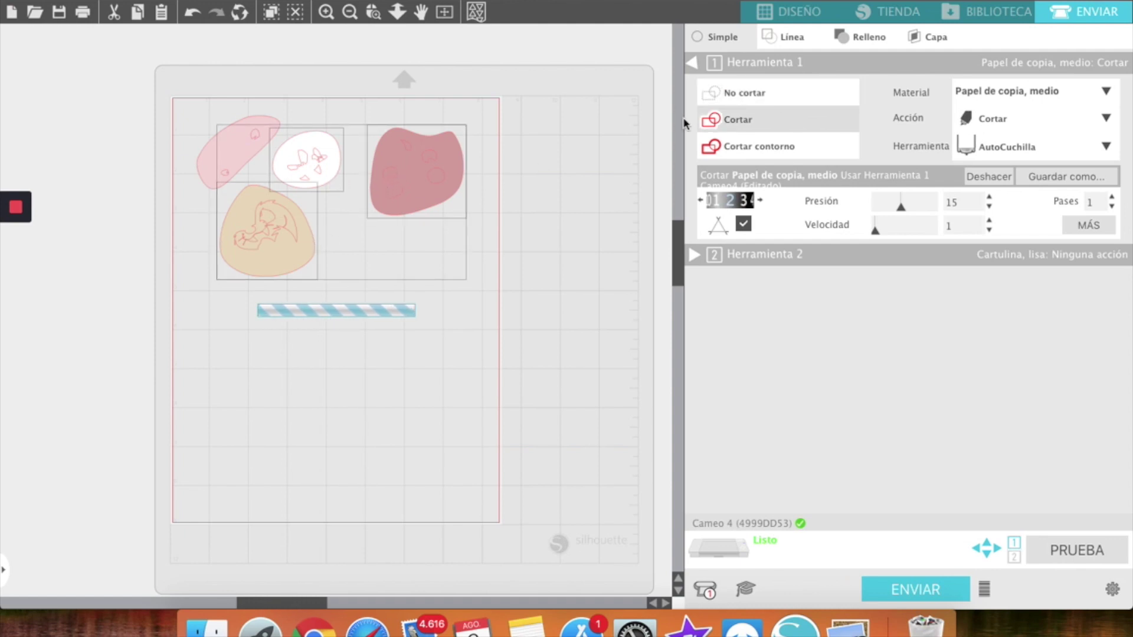
{"action": "left_click", "coordinate": [743, 91]}
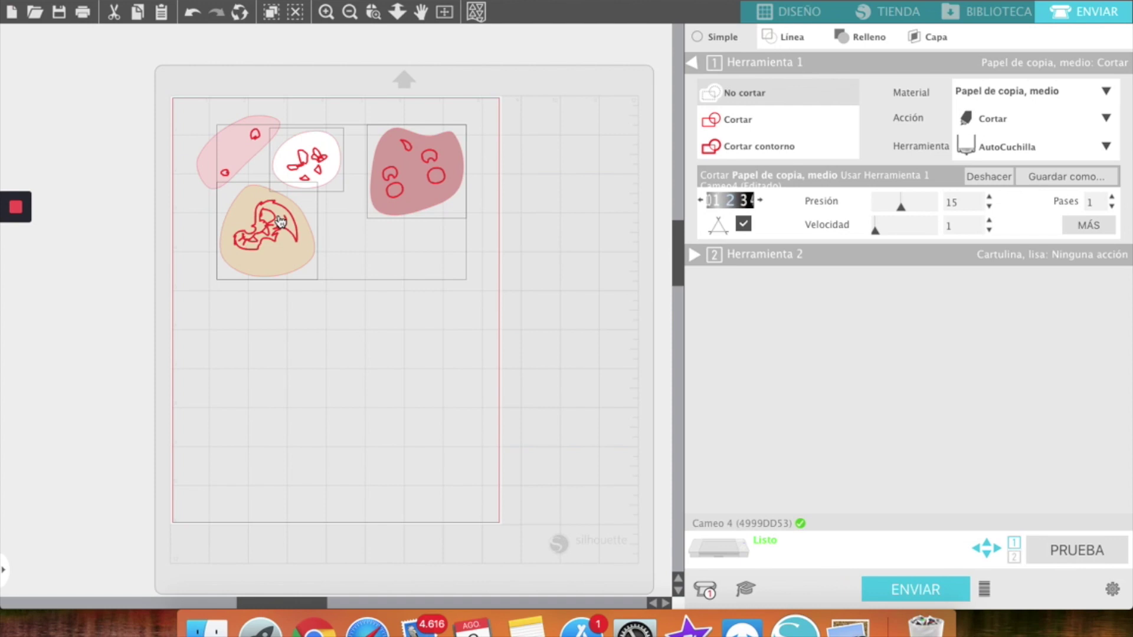
Examine the print settings, cover page and paper handling options for the EPSON L805 Series without printing.
{"action": "left_click", "coordinate": [168, 1]}
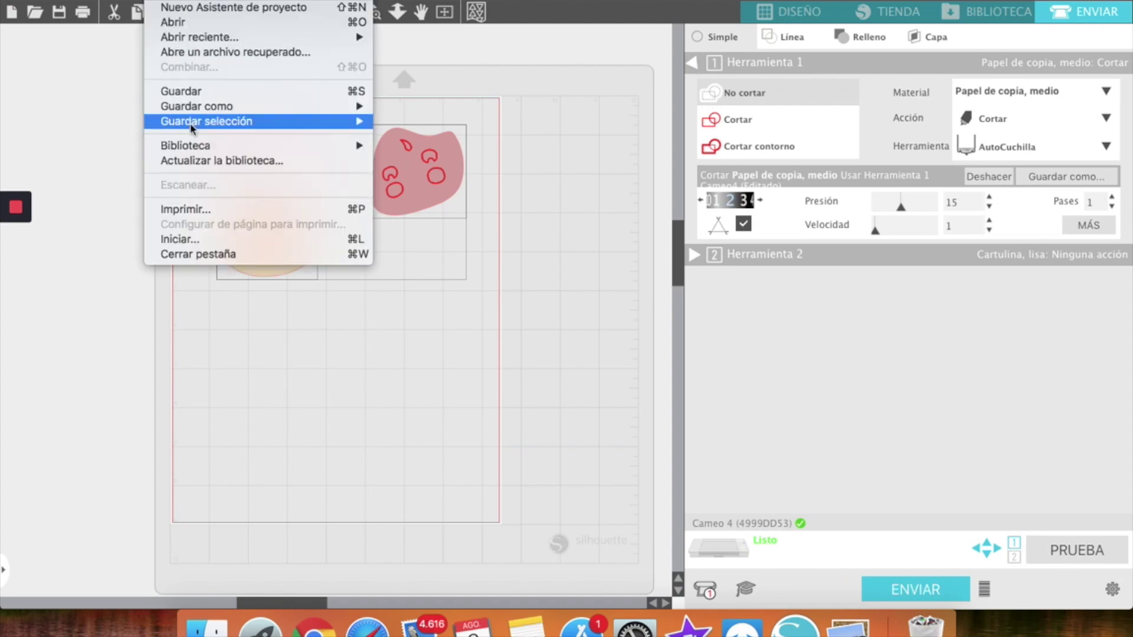
{"action": "left_click", "coordinate": [189, 210]}
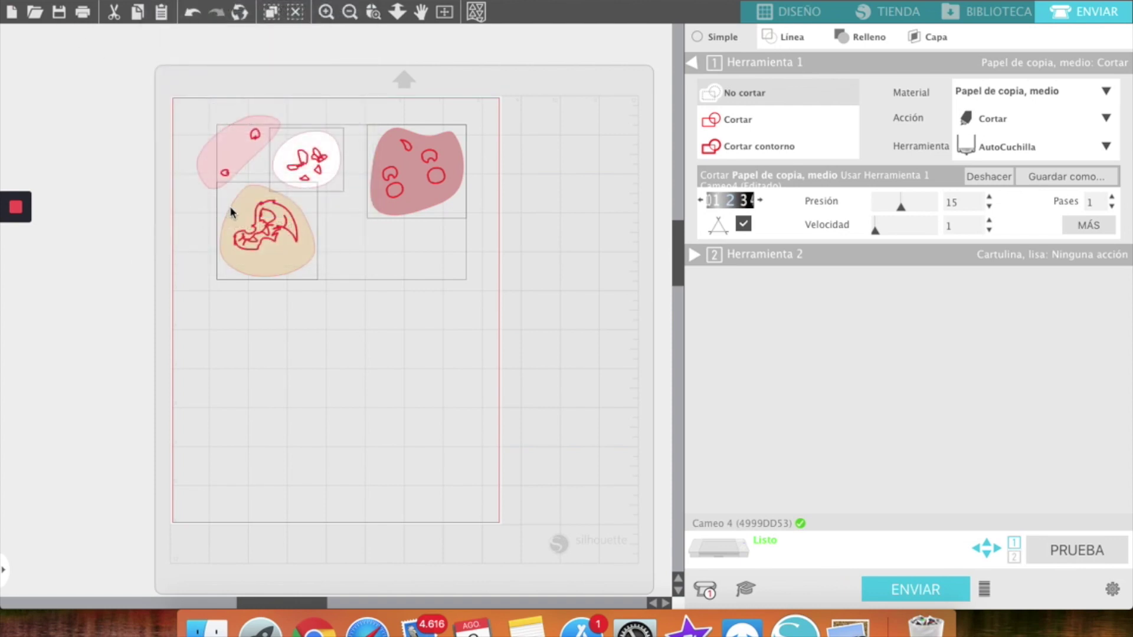
{"action": "left_click", "coordinate": [505, 201]}
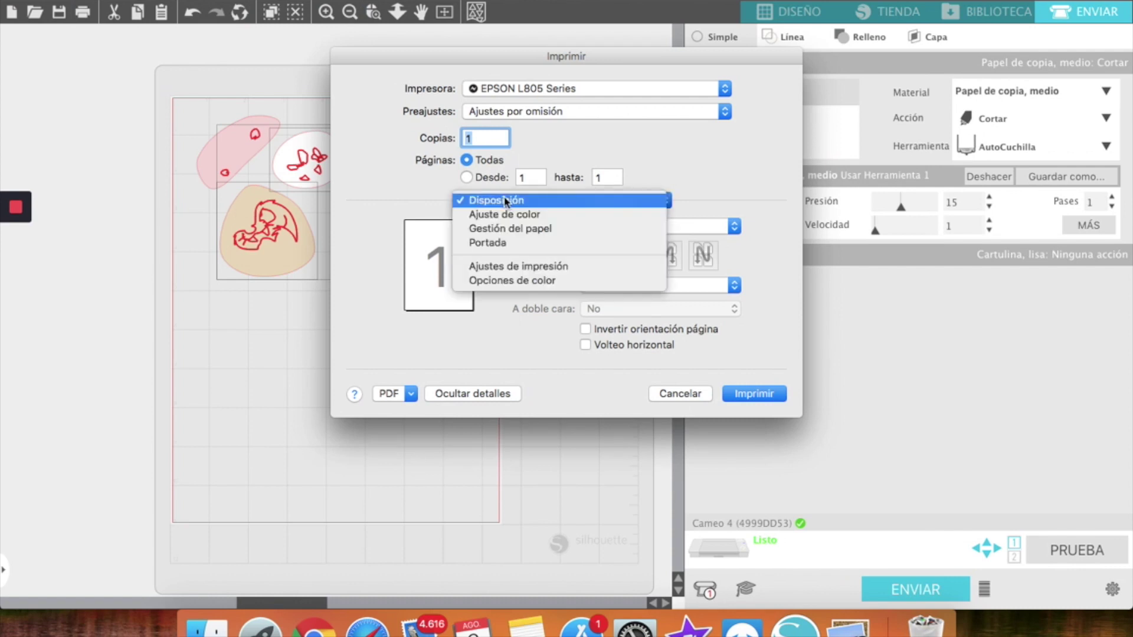
{"action": "left_click", "coordinate": [500, 267]}
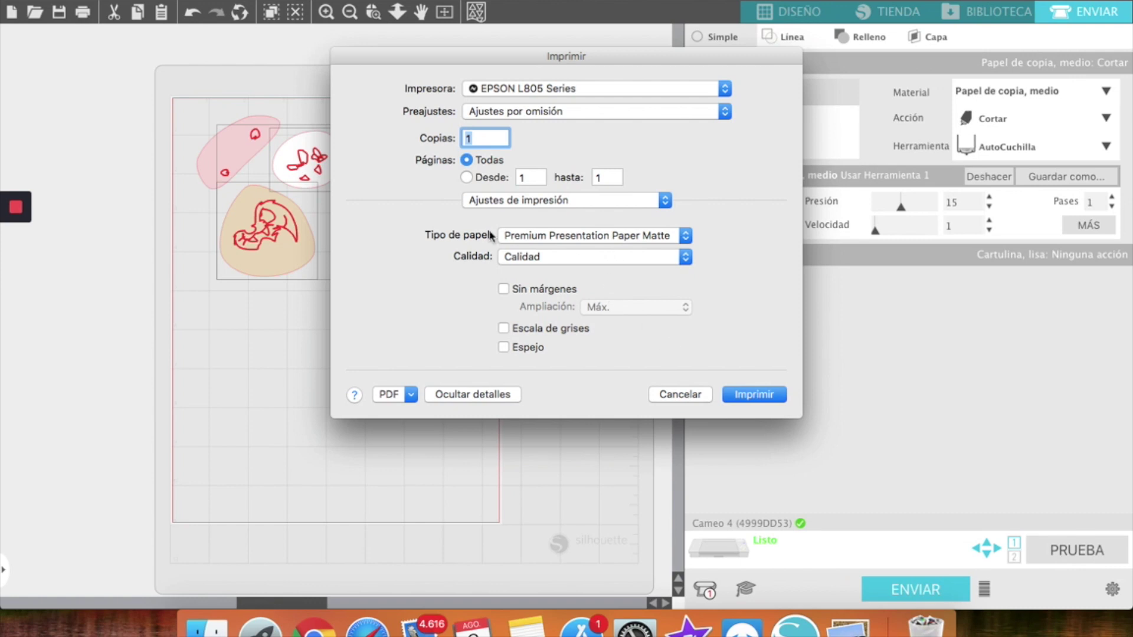
{"action": "left_click", "coordinate": [472, 201]}
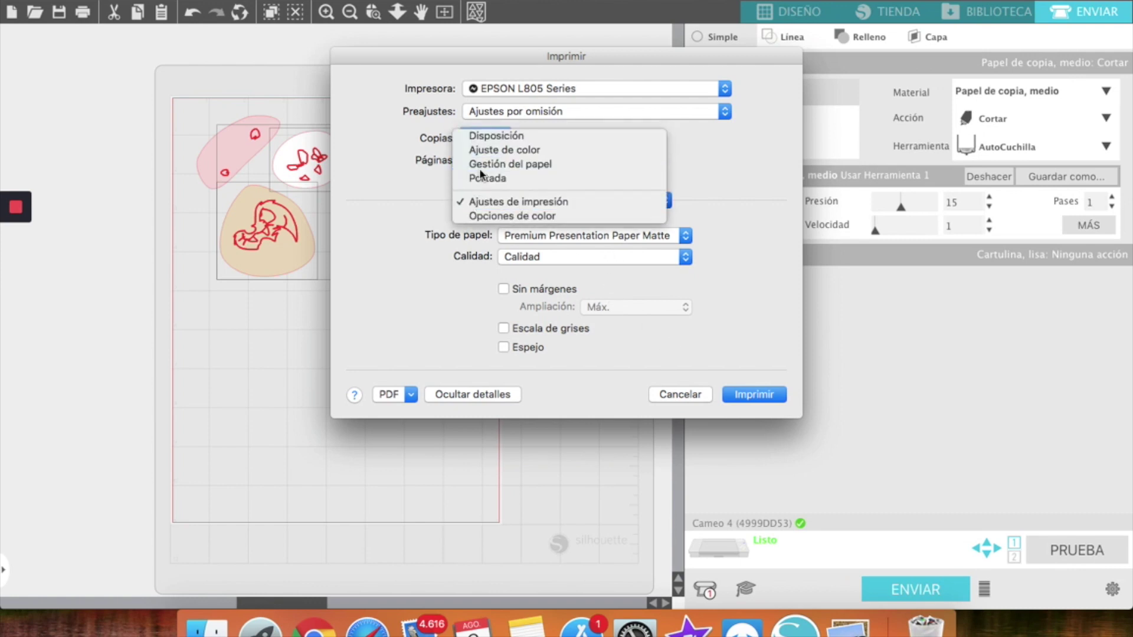
{"action": "left_click", "coordinate": [480, 175]}
{"action": "left_click", "coordinate": [475, 201]}
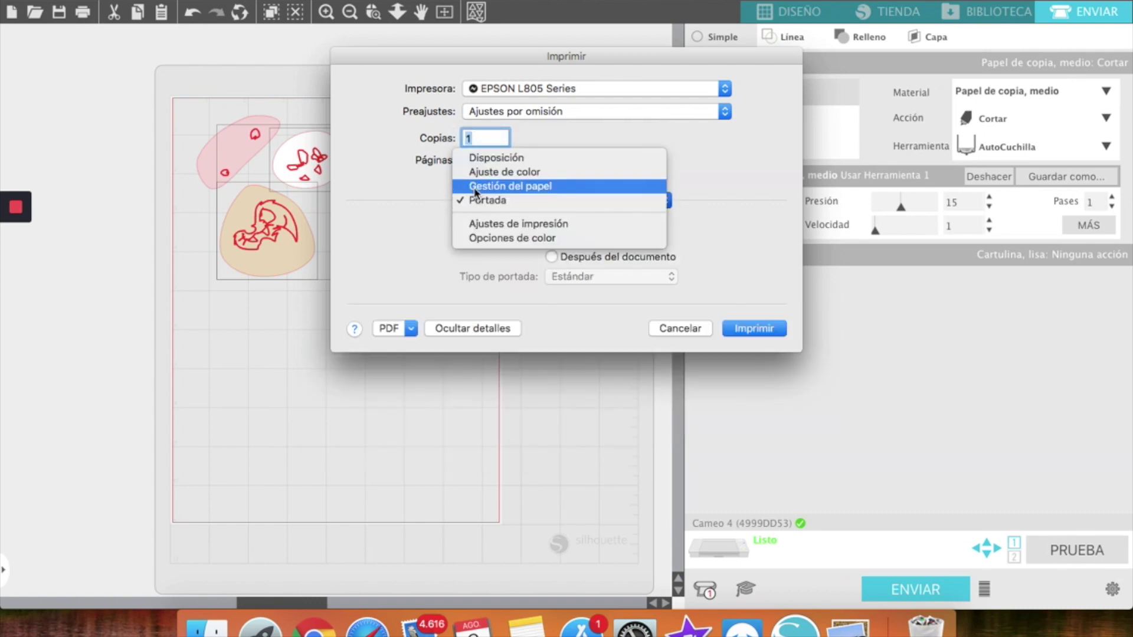
{"action": "left_click", "coordinate": [475, 189]}
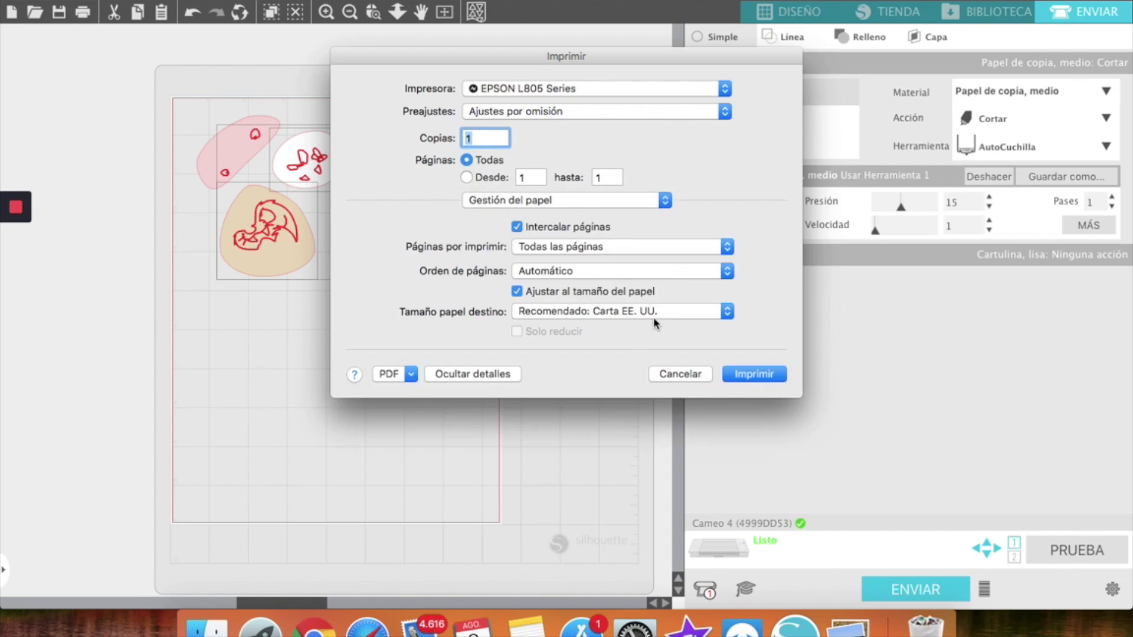
{"action": "left_click", "coordinate": [691, 372]}
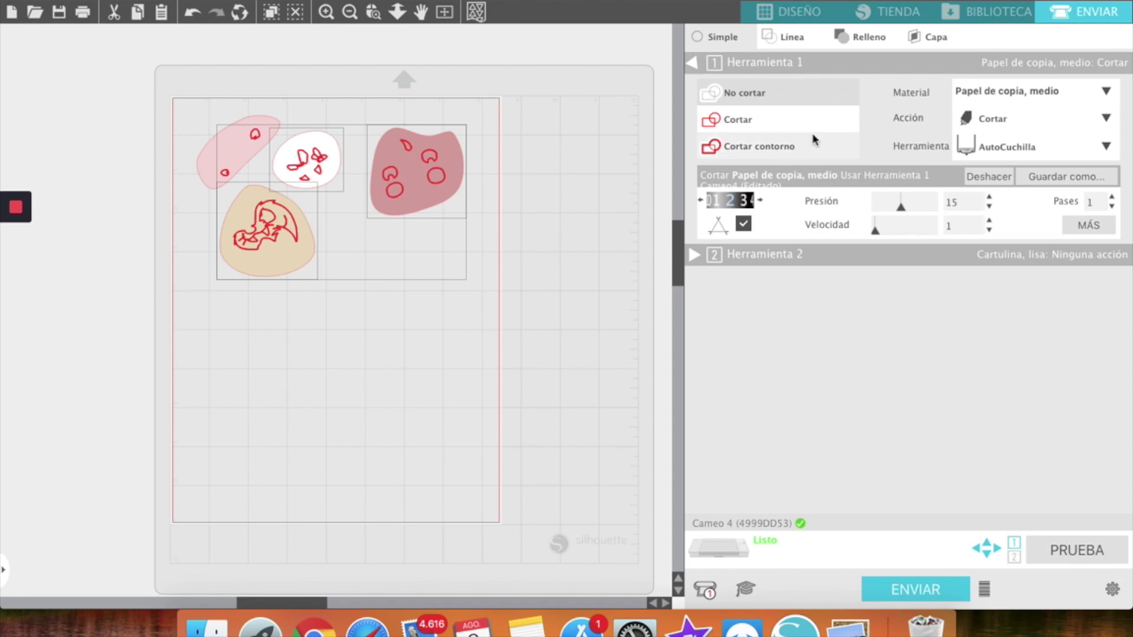
Return to the design workspace with the white, red and tan frames selected.
{"action": "left_click", "coordinate": [795, 18]}
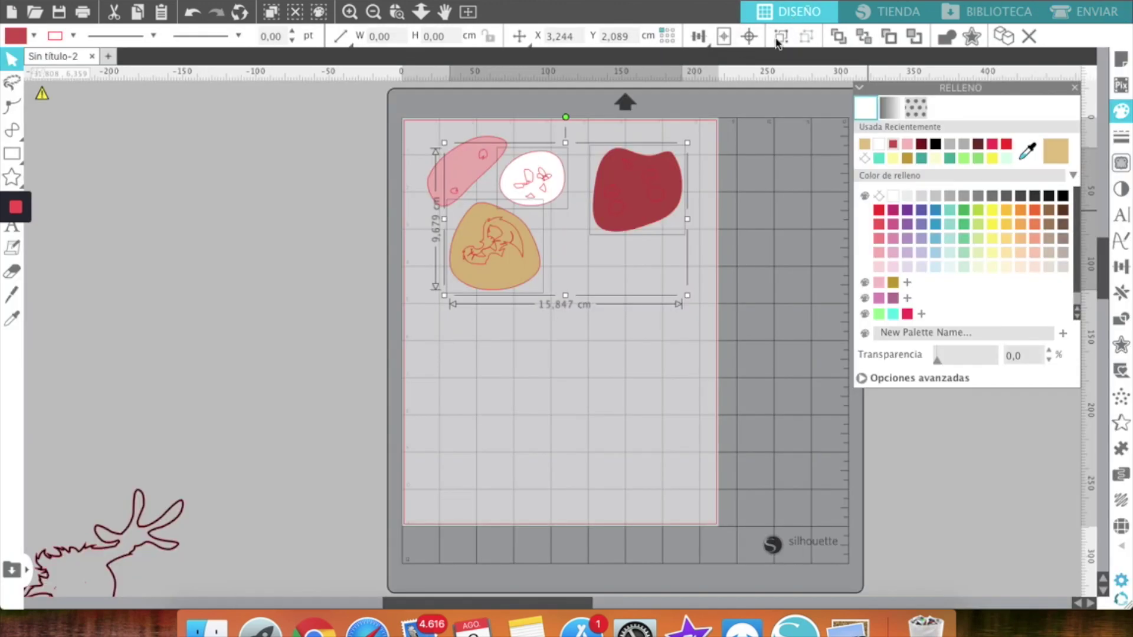